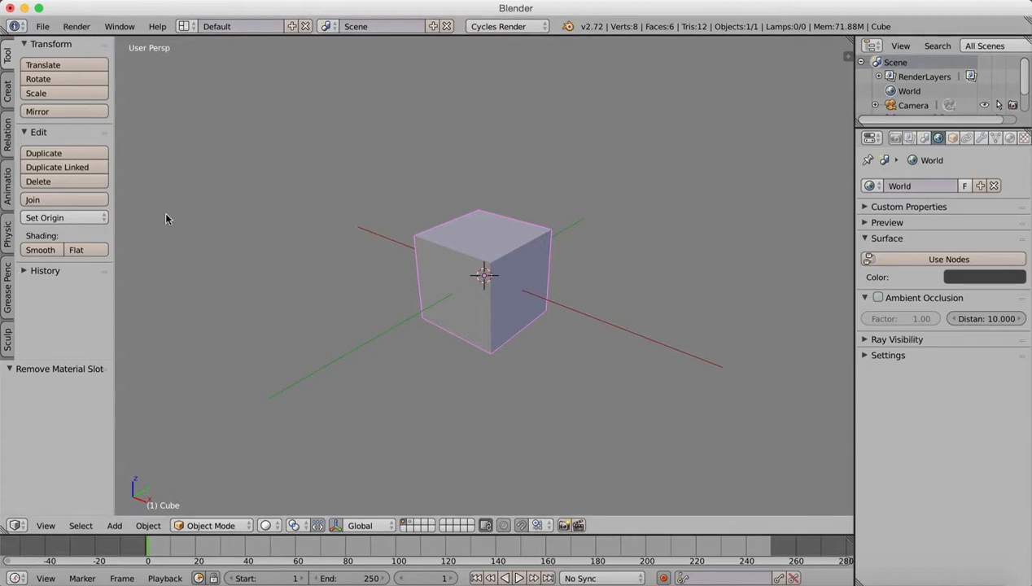
Examine the finished sci-fi corridor render enlarged on the Blender Vue blog in the browser, then return to Blender.
{"action": "left_click", "coordinate": [555, 572]}
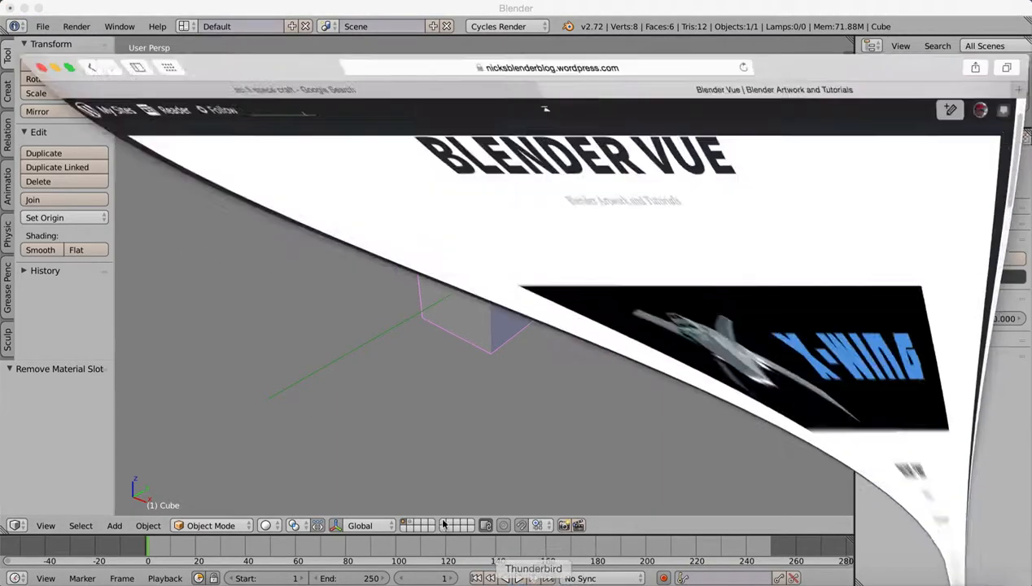
{"action": "left_click_drag", "start_coordinate": [1014, 122], "coordinate": [1013, 460]}
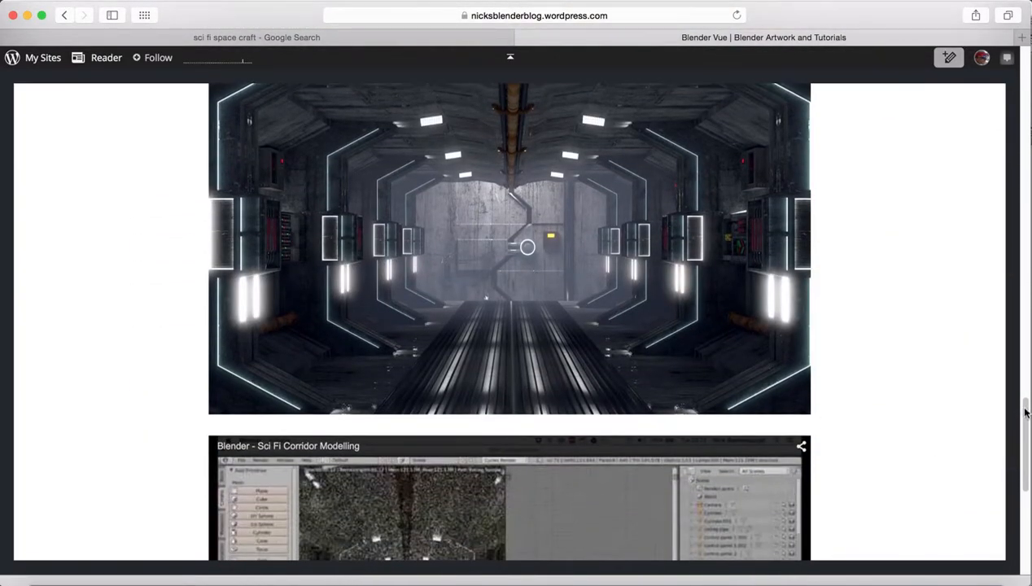
{"action": "mouse_move", "coordinate": [1025, 413]}
{"action": "left_mouse_down"}
{"action": "mouse_move", "coordinate": [1027, 387]}
{"action": "mouse_move", "coordinate": [1027, 402]}
{"action": "left_mouse_up"}
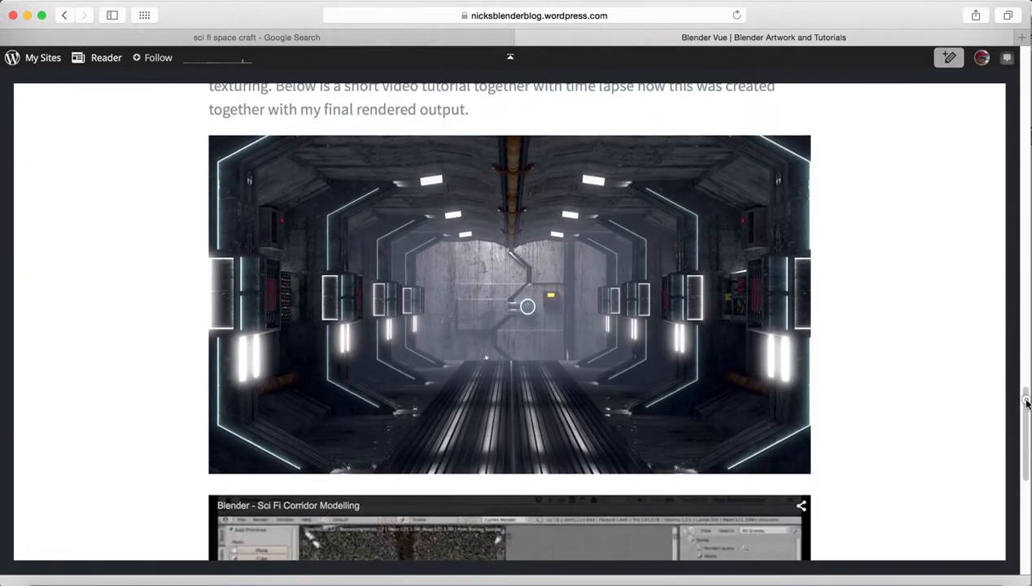
{"action": "left_click", "coordinate": [629, 314]}
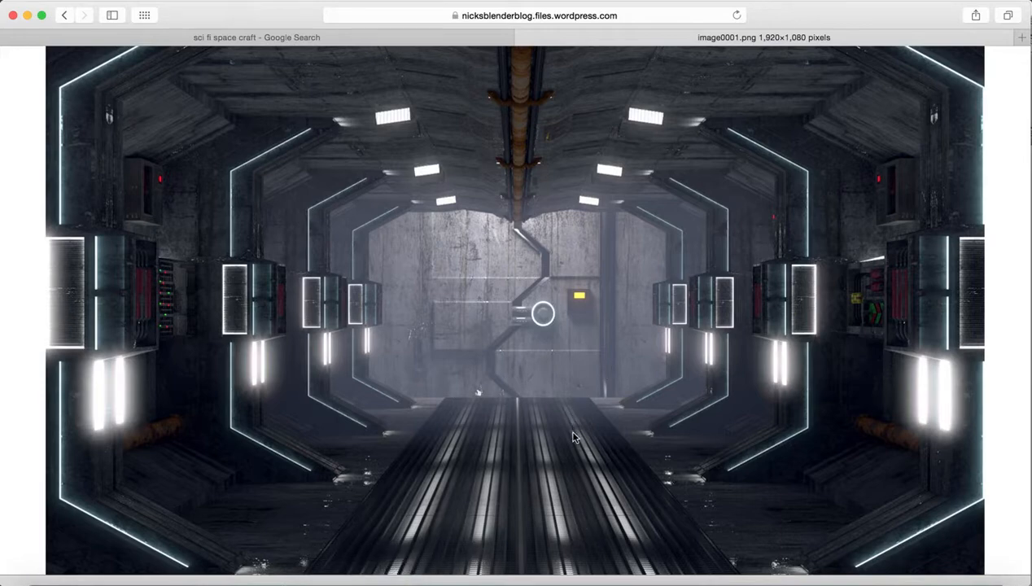
{"action": "left_click", "coordinate": [478, 421]}
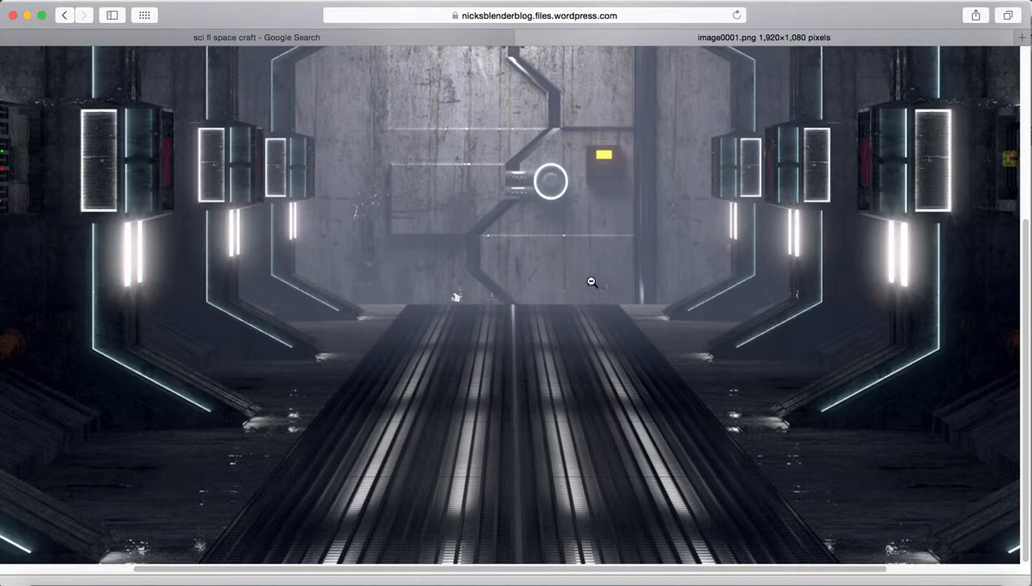
{"action": "left_click", "coordinate": [27, 16]}
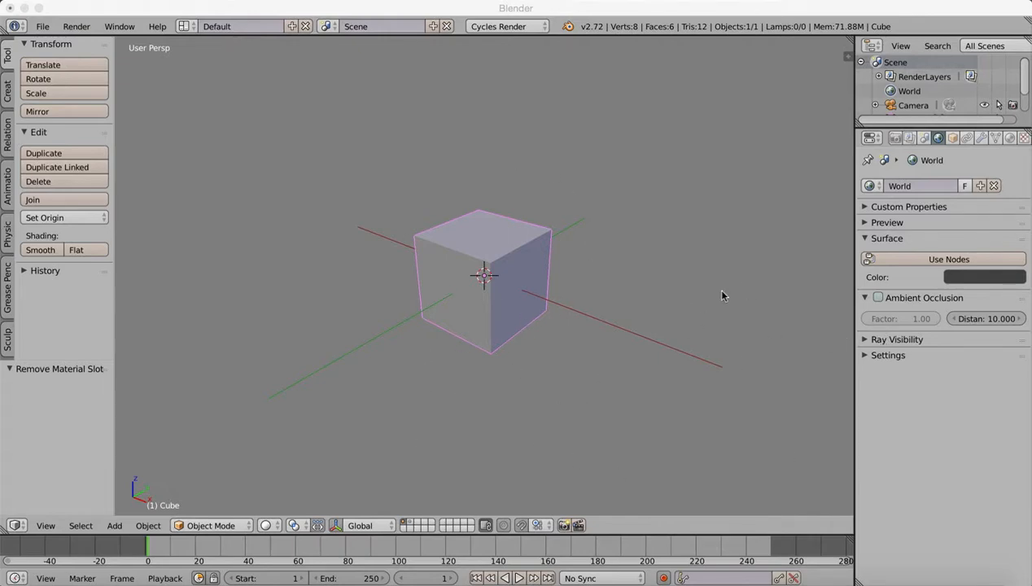
Delete the default cube, add a mesh plane at the origin and scale it up about 4.08 times.
{"action": "key", "text": "x"}
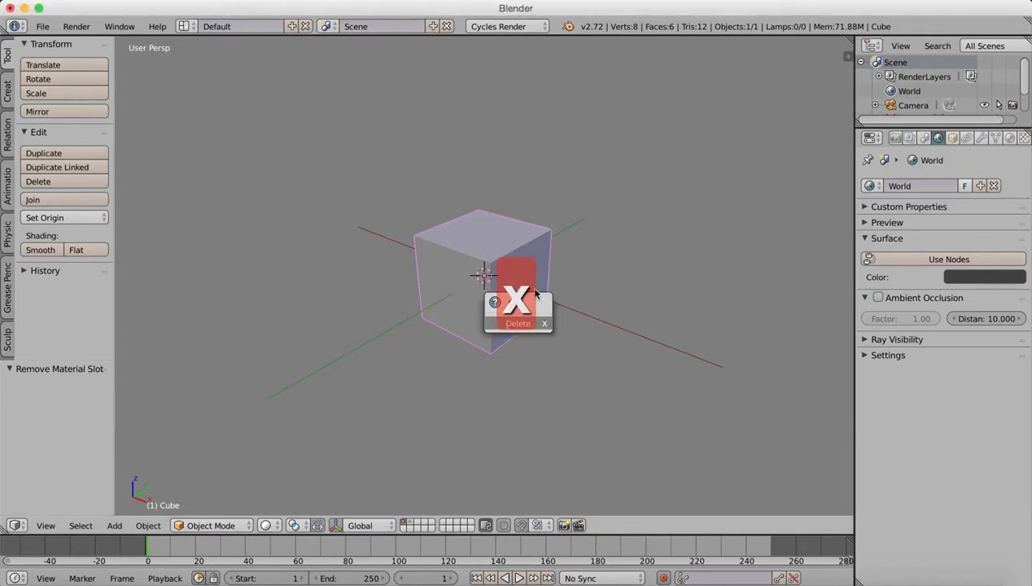
{"action": "left_click", "coordinate": [516, 326]}
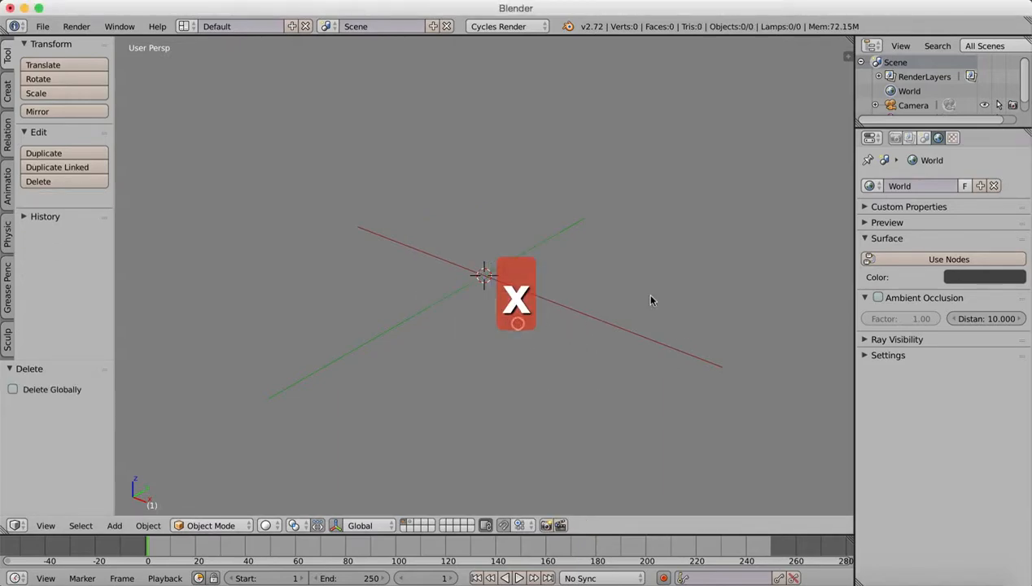
{"action": "left_click", "coordinate": [7, 91]}
{"action": "left_click", "coordinate": [76, 80]}
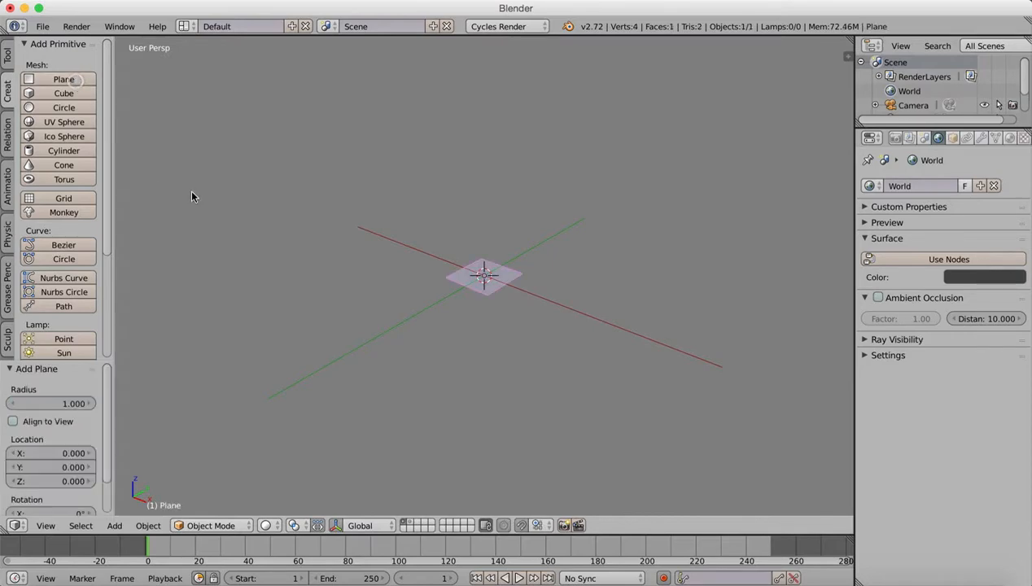
{"action": "key", "text": "s"}
{"action": "left_click", "coordinate": [669, 222]}
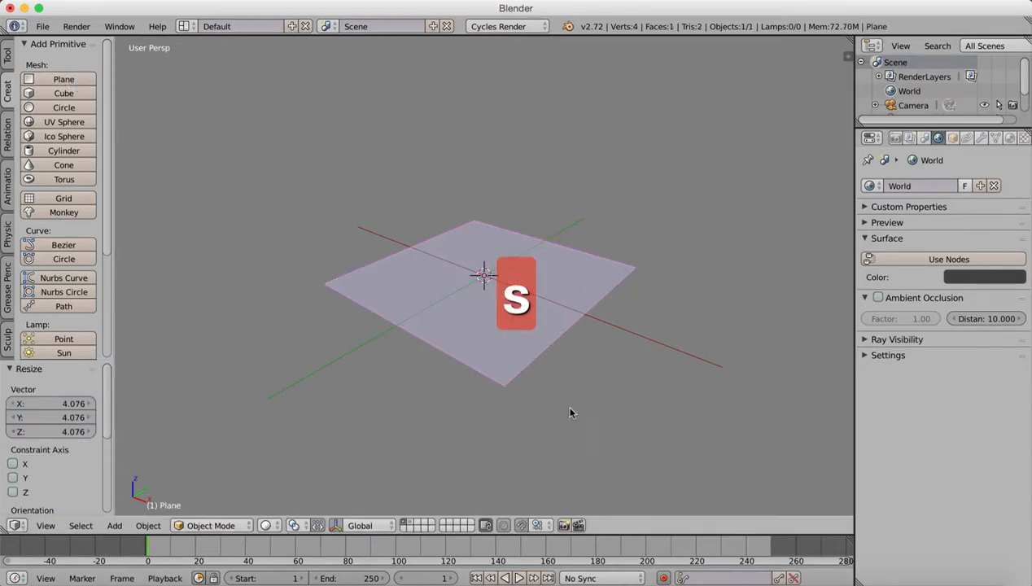
In Edit Mode, add a single loop cut through the plane's centre along the X axis.
{"action": "left_click", "coordinate": [208, 524]}
{"action": "left_click", "coordinate": [224, 488]}
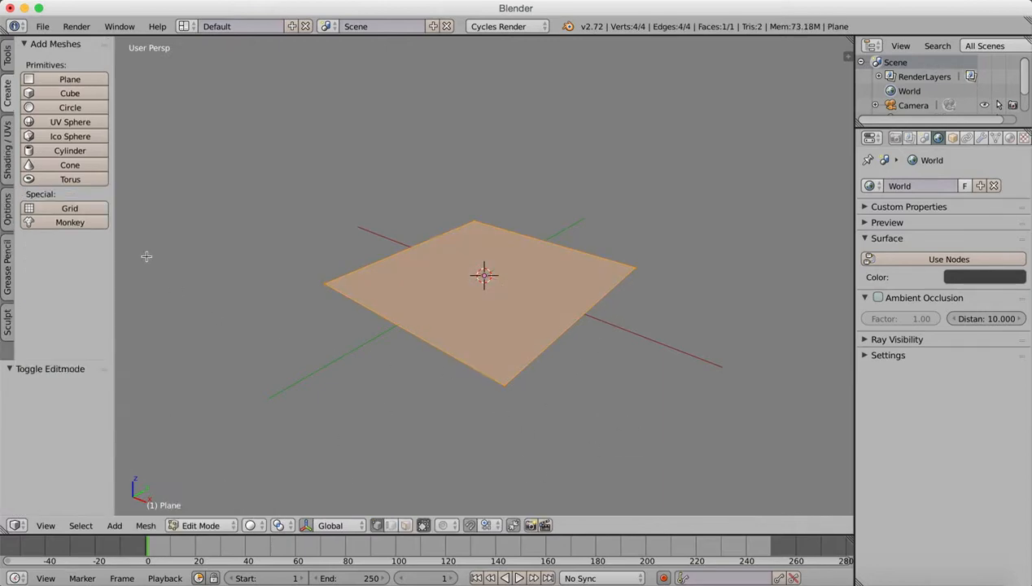
{"action": "left_click", "coordinate": [7, 57]}
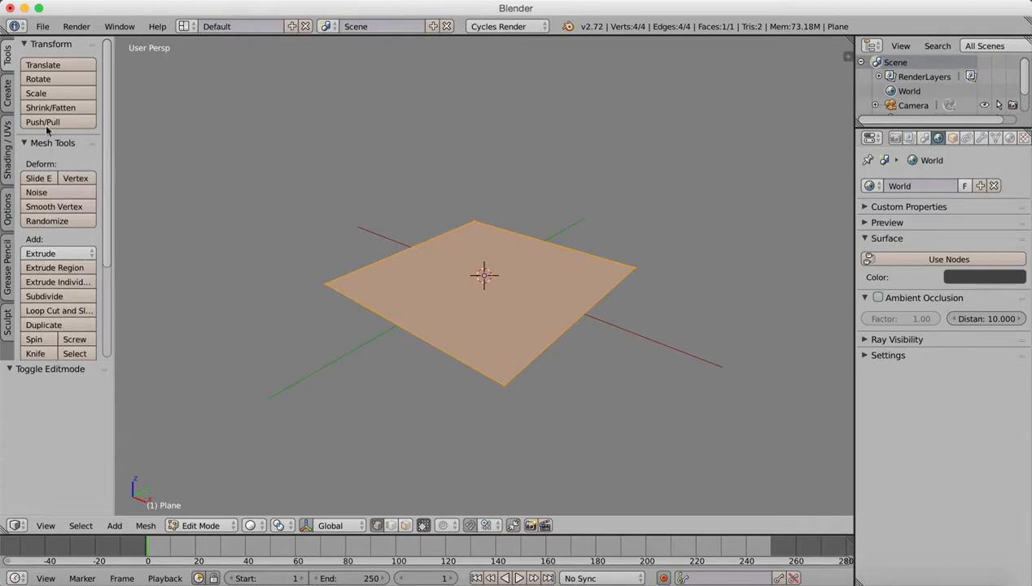
{"action": "left_click", "coordinate": [69, 310]}
{"action": "left_click", "coordinate": [577, 310]}
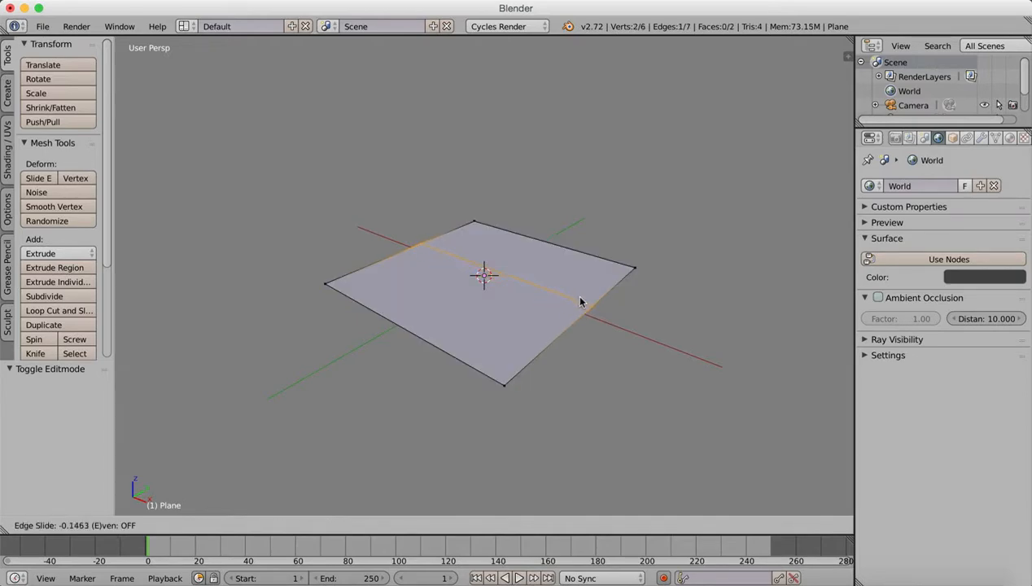
{"action": "left_click", "coordinate": [580, 301]}
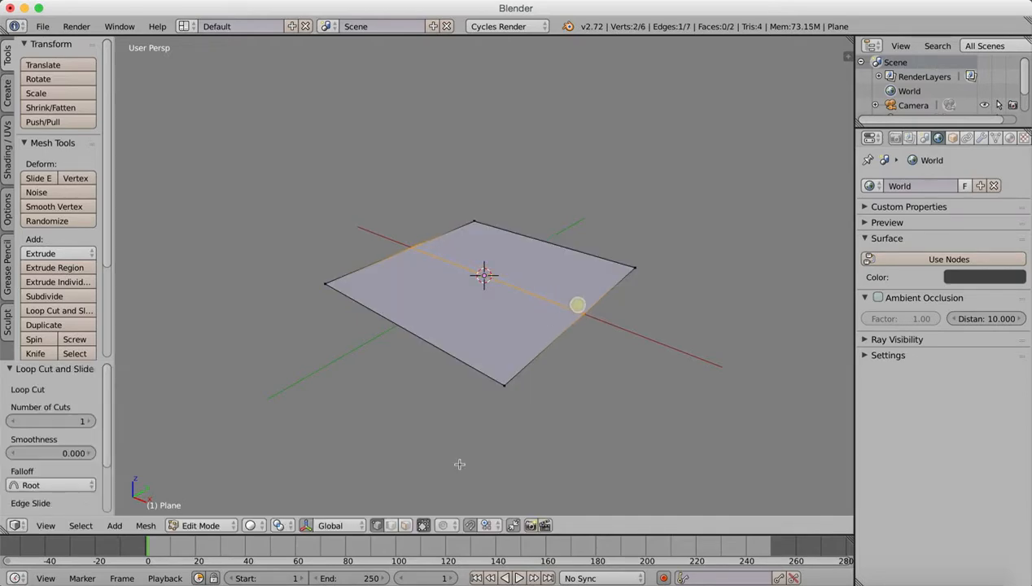
Delete the two corner vertices on the plane's negative Y side to leave only half of it.
{"action": "right_click", "coordinate": [504, 383]}
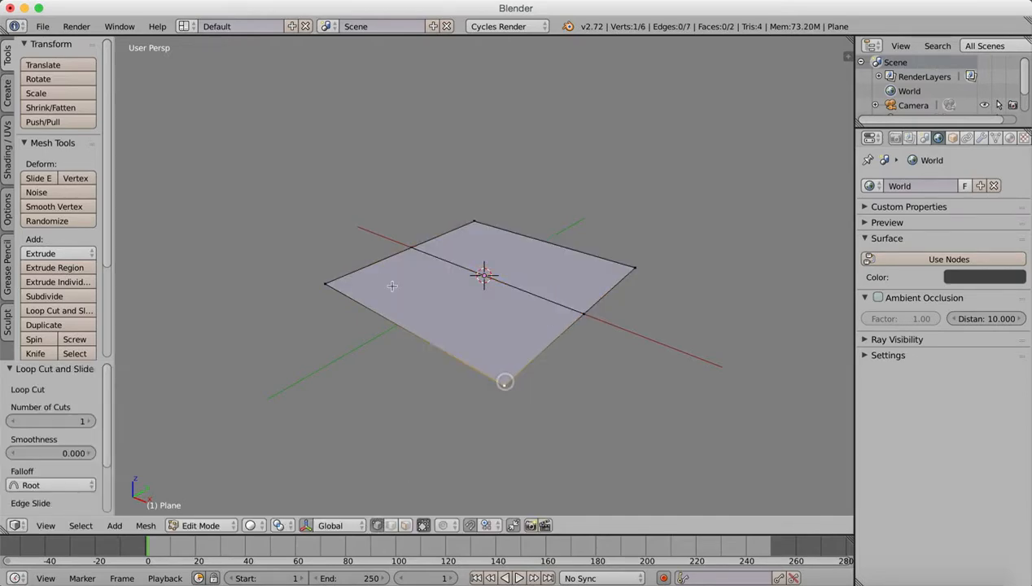
{"action": "right_click", "coordinate": [326, 282], "text": "shift"}
{"action": "key", "text": "x"}
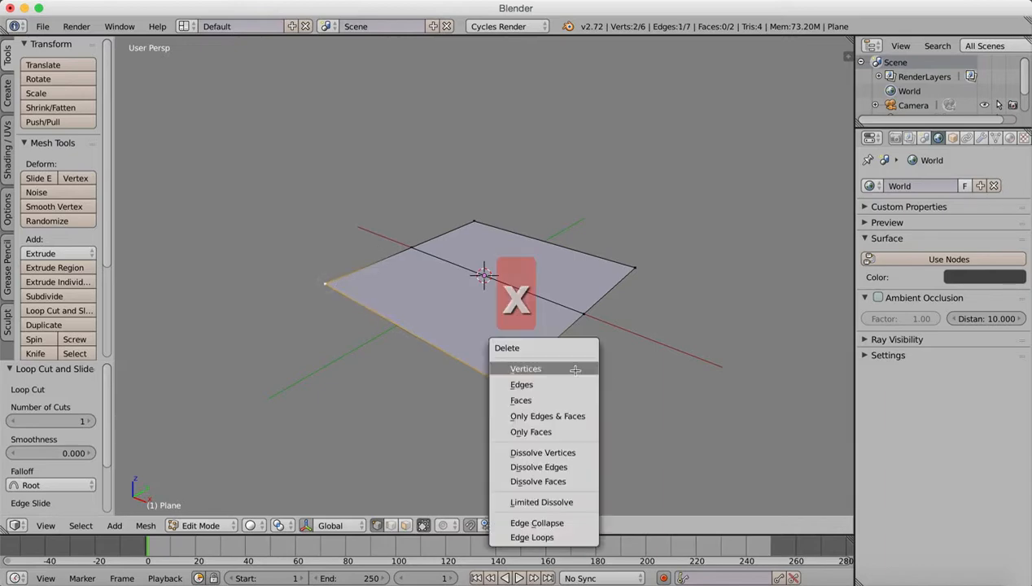
{"action": "left_click", "coordinate": [524, 365]}
Add a Mirror modifier to the half plane, mirroring on Y instead of X with Clipping enabled.
{"action": "mouse_move", "coordinate": [633, 310]}
{"action": "middle_mouse_down"}
{"action": "mouse_move", "coordinate": [524, 336]}
{"action": "mouse_move", "coordinate": [620, 310]}
{"action": "middle_mouse_up"}
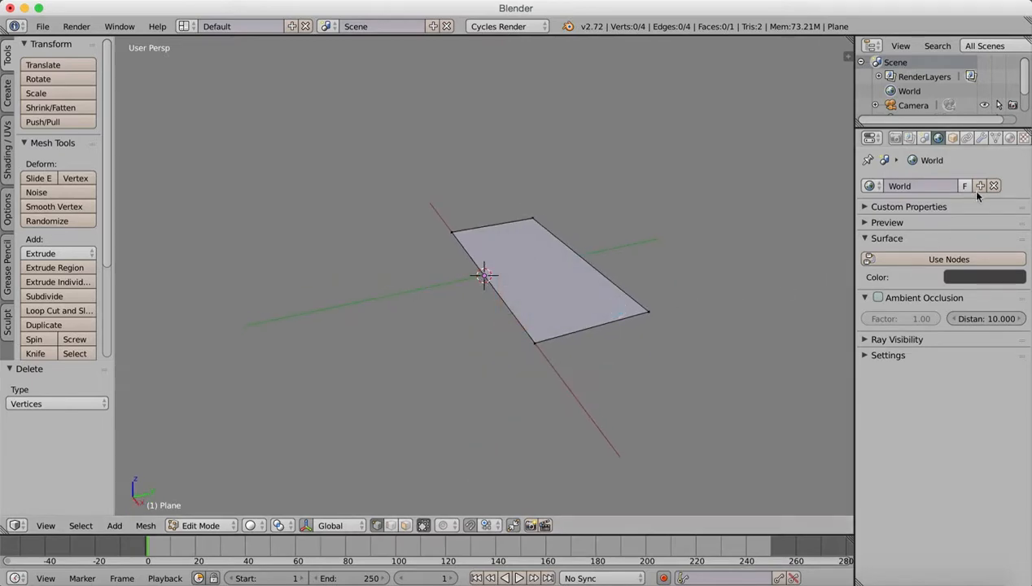
{"action": "left_click", "coordinate": [982, 138]}
{"action": "left_click", "coordinate": [909, 186]}
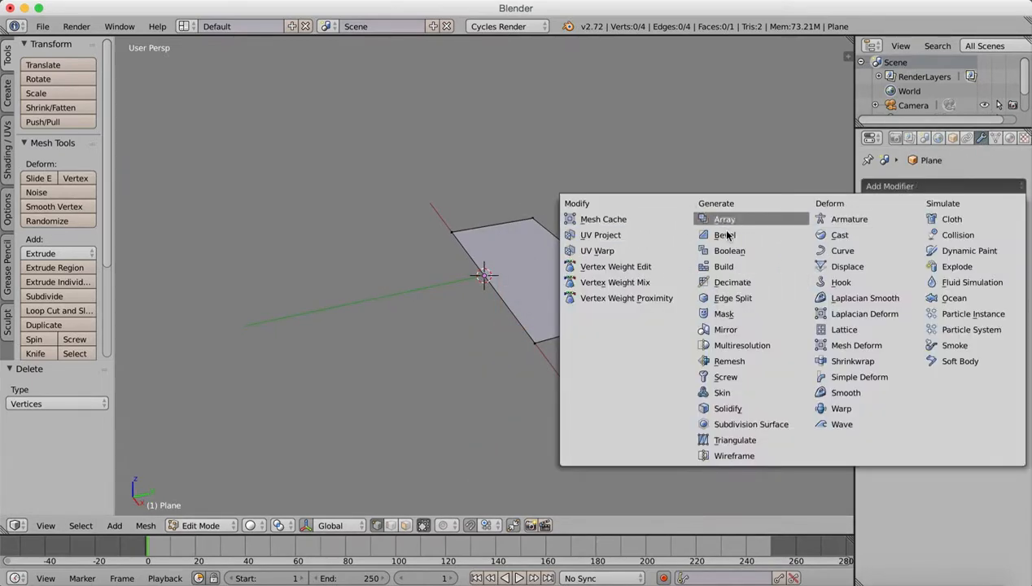
{"action": "left_click", "coordinate": [722, 329]}
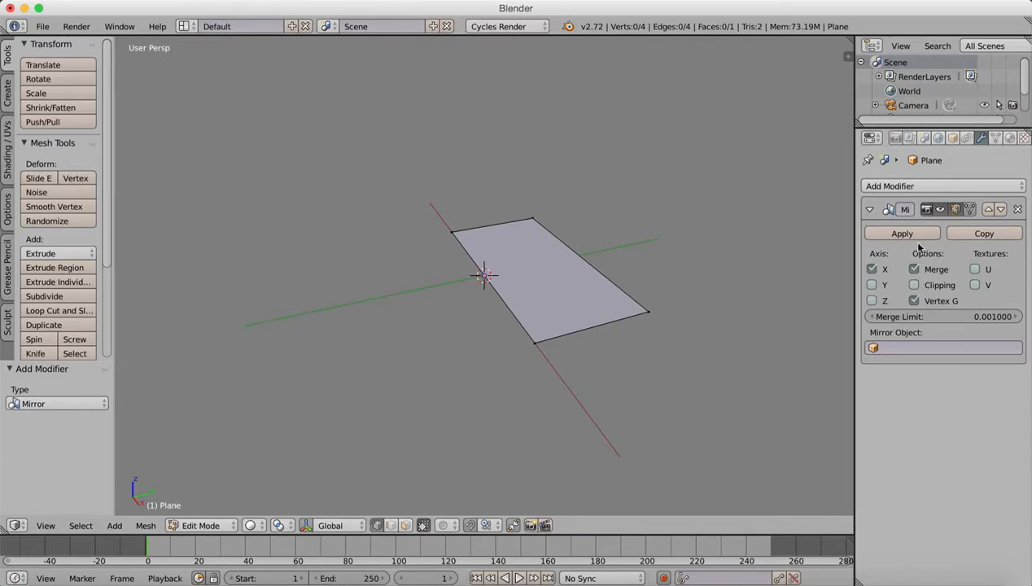
{"action": "left_click", "coordinate": [871, 284]}
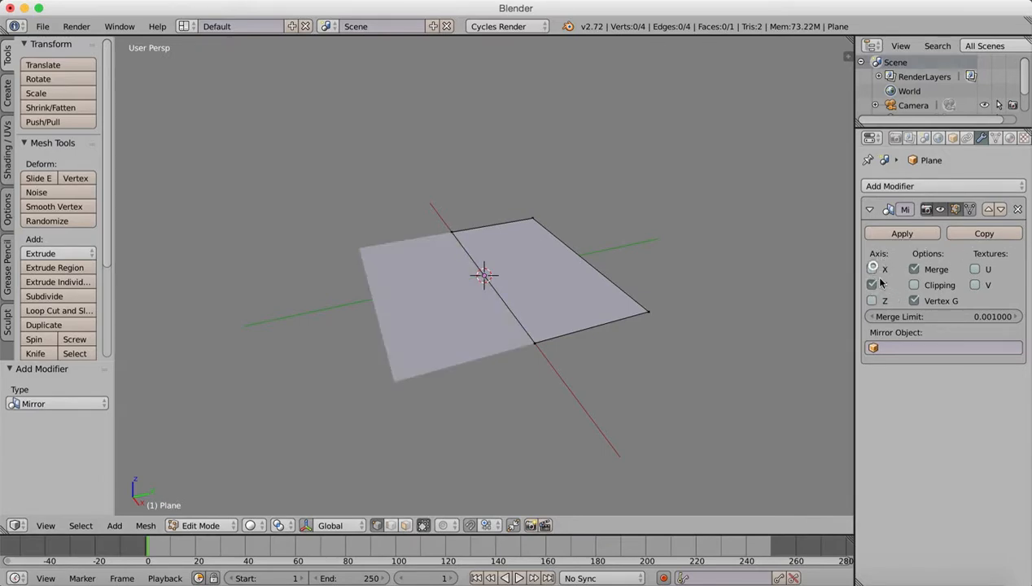
{"action": "left_click", "coordinate": [872, 268]}
{"action": "left_click", "coordinate": [914, 284]}
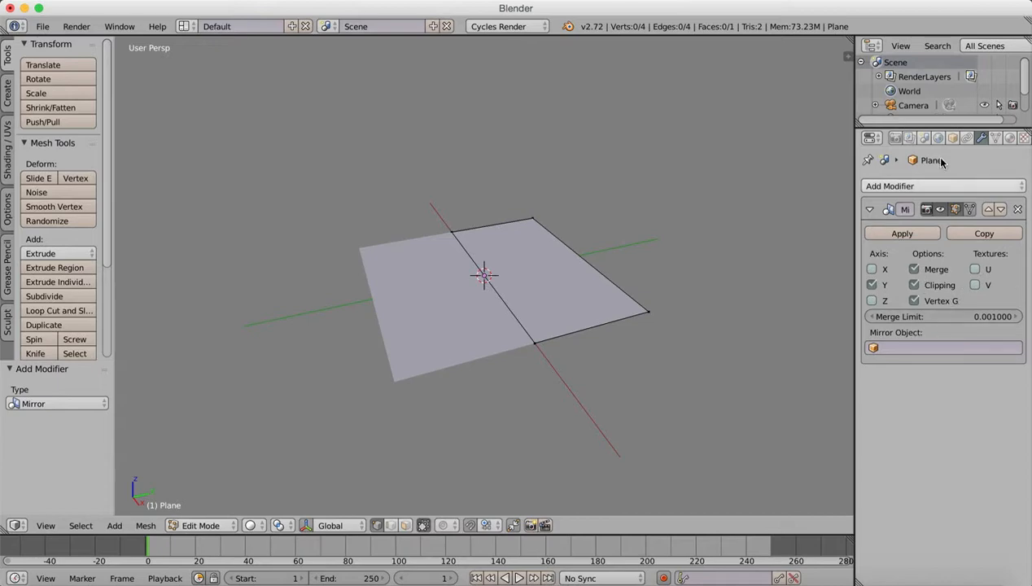
Add a loop cut along the middle of the remaining half plane, parallel to the X axis.
{"action": "middle_click_drag", "start_coordinate": [615, 383], "coordinate": [661, 363]}
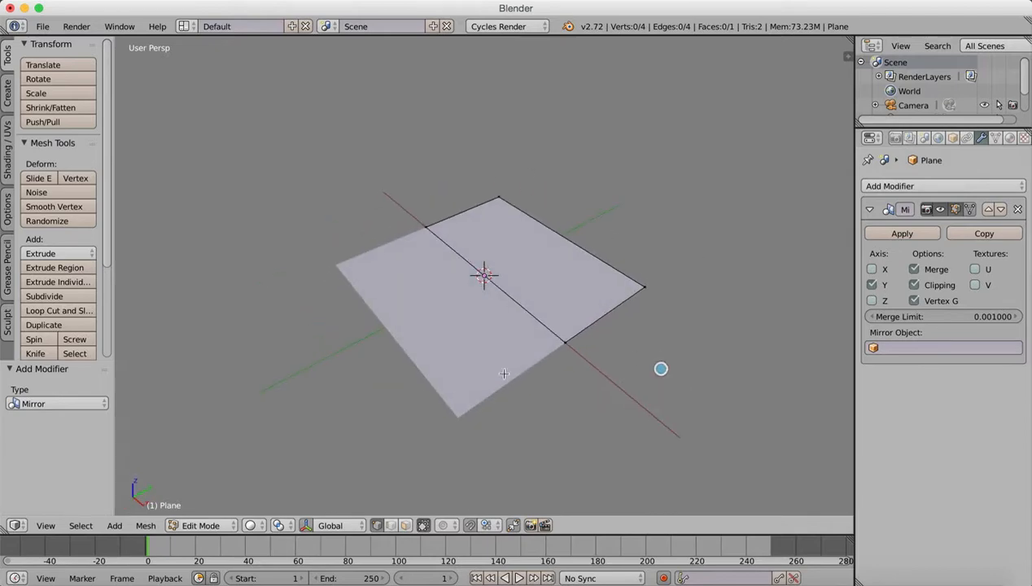
{"action": "left_click", "coordinate": [72, 310]}
{"action": "left_click", "coordinate": [604, 315]}
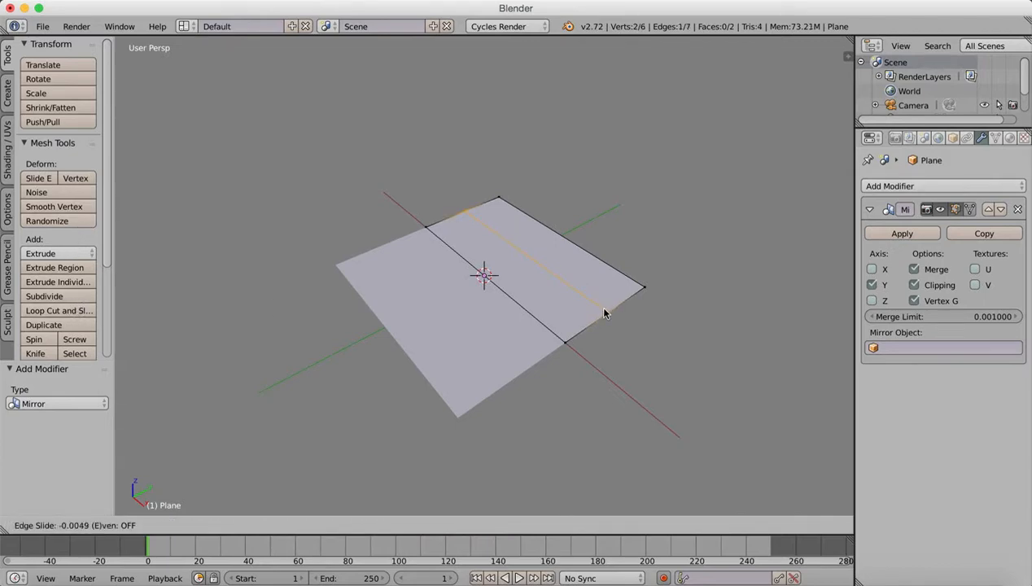
{"action": "left_click", "coordinate": [604, 313]}
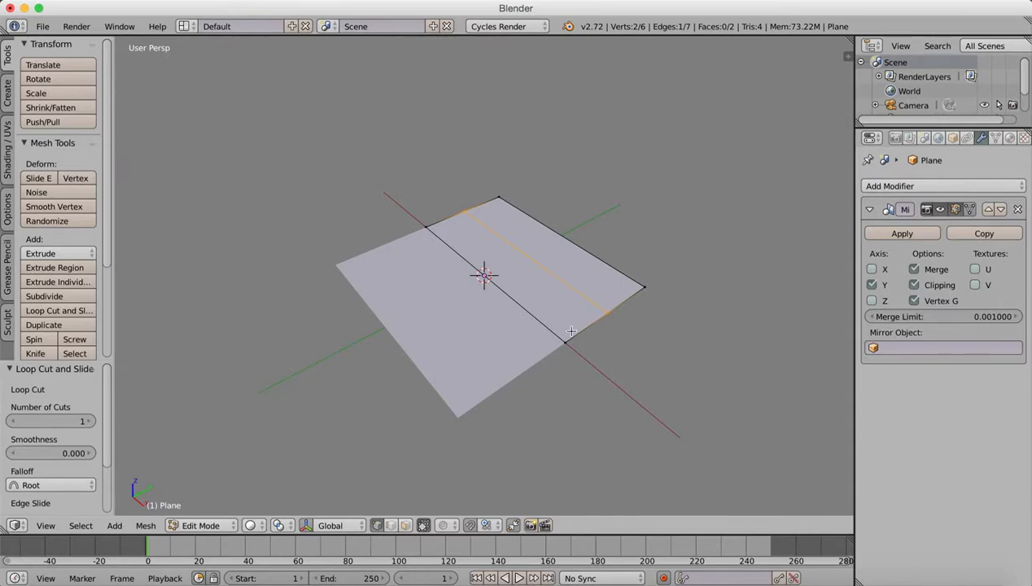
Switch to edge selection and select the inner strip's centre-line edge and its two end edges.
{"action": "mouse_move", "coordinate": [571, 332]}
{"action": "middle_mouse_down"}
{"action": "mouse_move", "coordinate": [603, 337]}
{"action": "mouse_move", "coordinate": [544, 323]}
{"action": "mouse_move", "coordinate": [592, 311]}
{"action": "mouse_move", "coordinate": [568, 310]}
{"action": "middle_mouse_up"}
{"action": "left_click", "coordinate": [391, 525]}
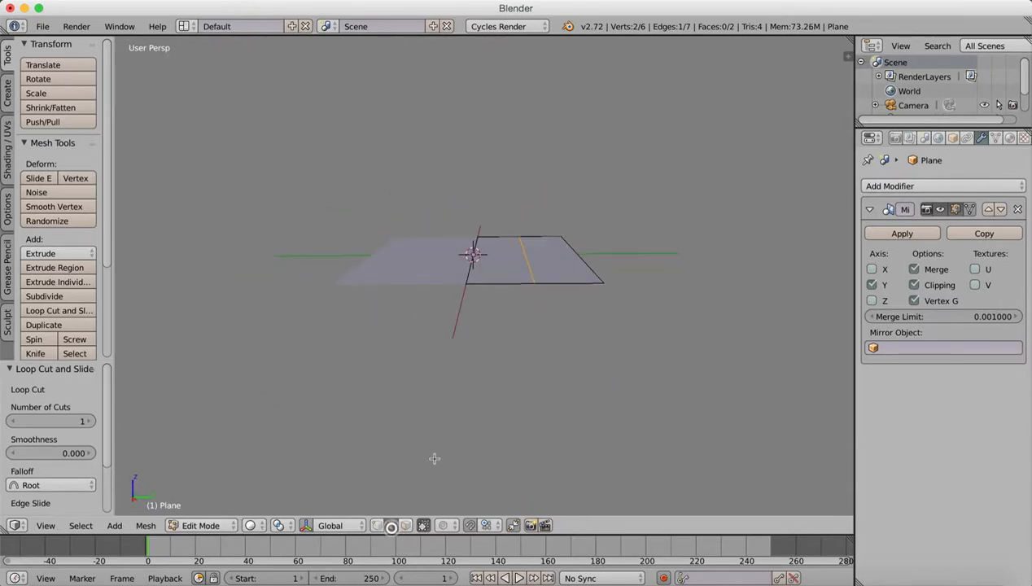
{"action": "right_click", "coordinate": [489, 280]}
{"action": "right_click", "coordinate": [499, 235], "text": "shift"}
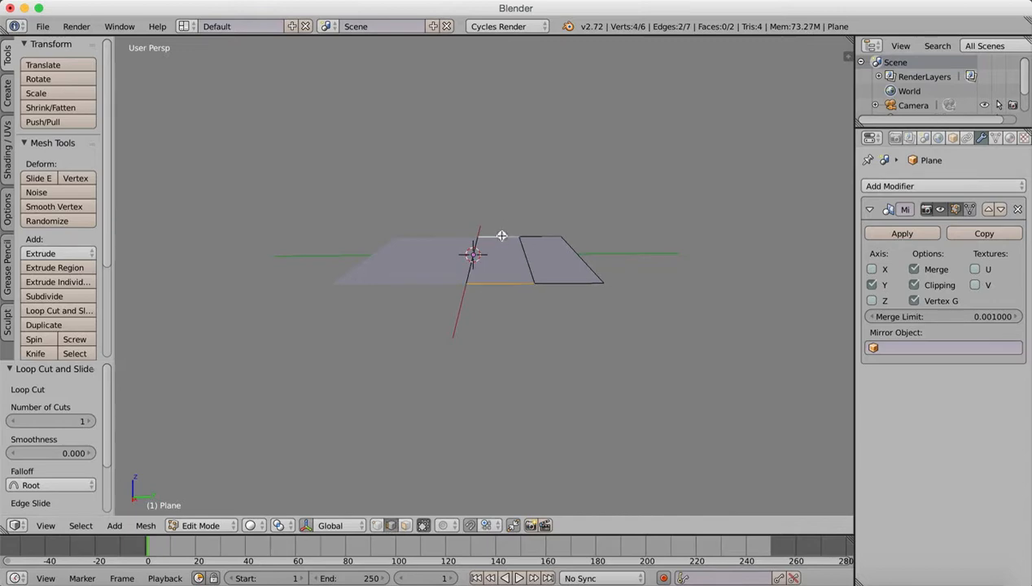
{"action": "right_click", "coordinate": [477, 245], "text": "shift"}
Add another loop cut in the inner strip and slide it close to the existing lengthwise cut.
{"action": "middle_click_drag", "start_coordinate": [397, 347], "coordinate": [454, 374]}
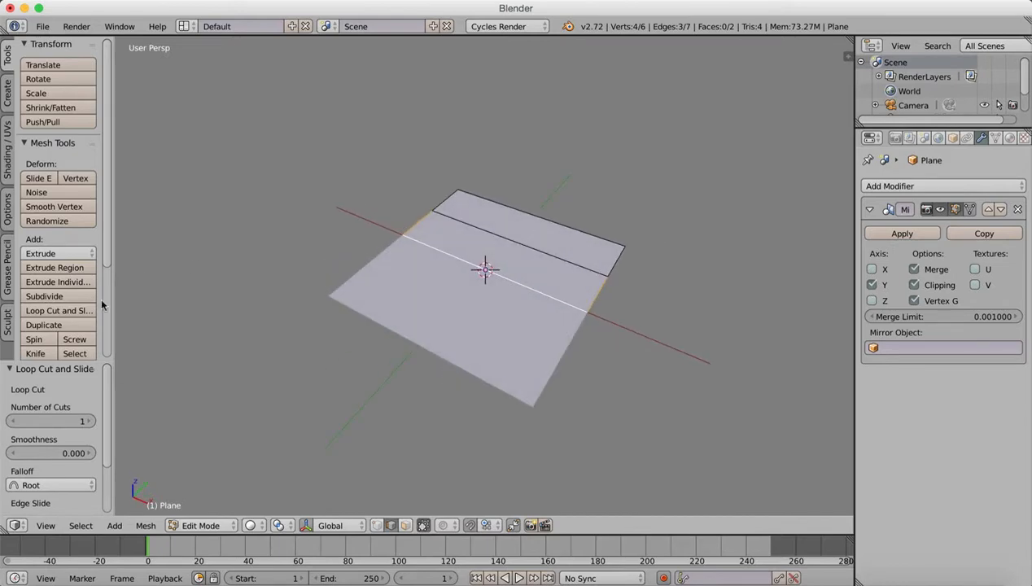
{"action": "left_click", "coordinate": [70, 310]}
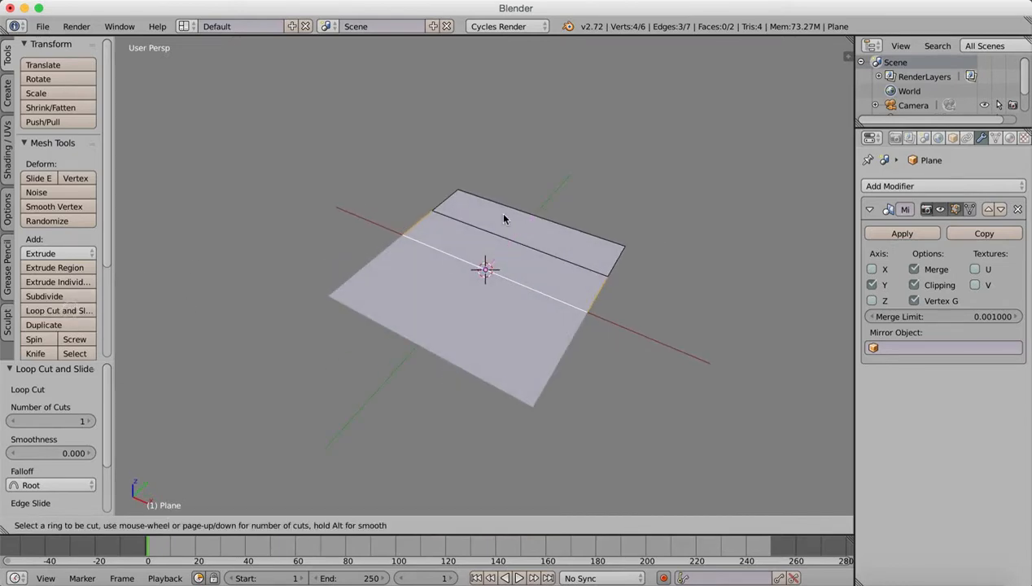
{"action": "left_click", "coordinate": [431, 222]}
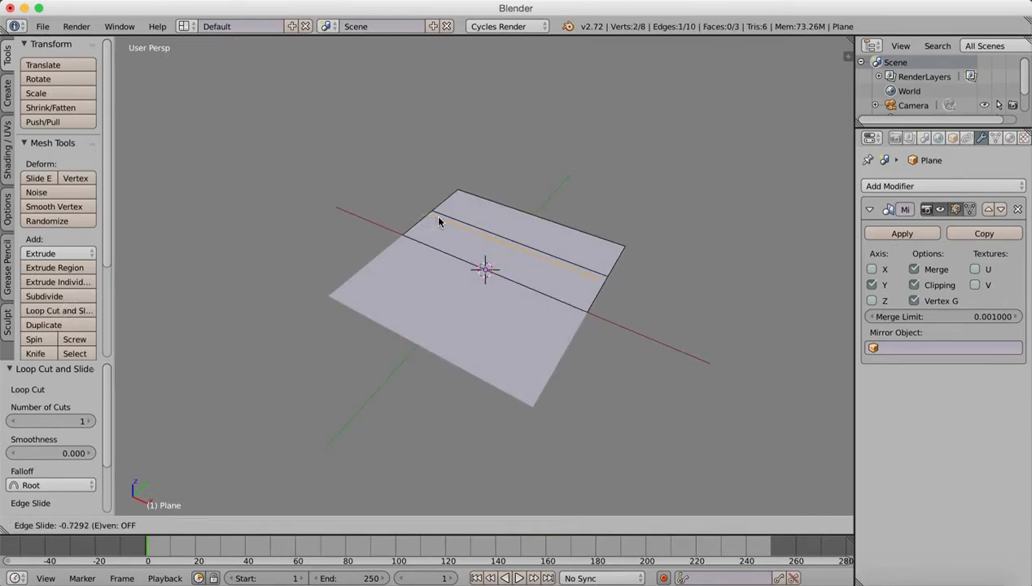
{"action": "left_click", "coordinate": [439, 218]}
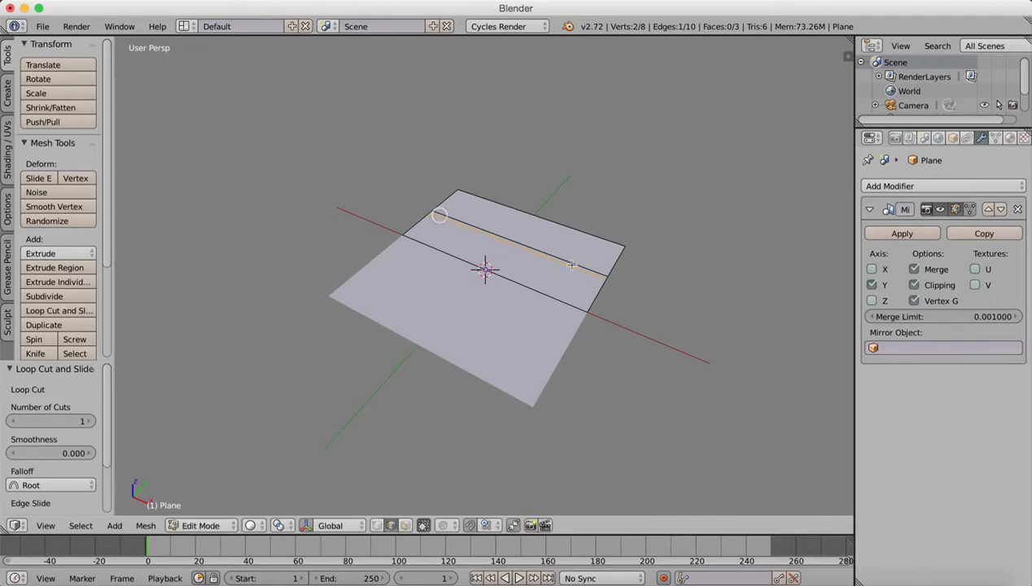
Lower the inner strip's centre-line and end edges about 0.96 along Z with the 3D manipulator enabled, forming a sloped channel.
{"action": "middle_click_drag", "start_coordinate": [567, 262], "coordinate": [521, 286]}
{"action": "right_click", "coordinate": [450, 320]}
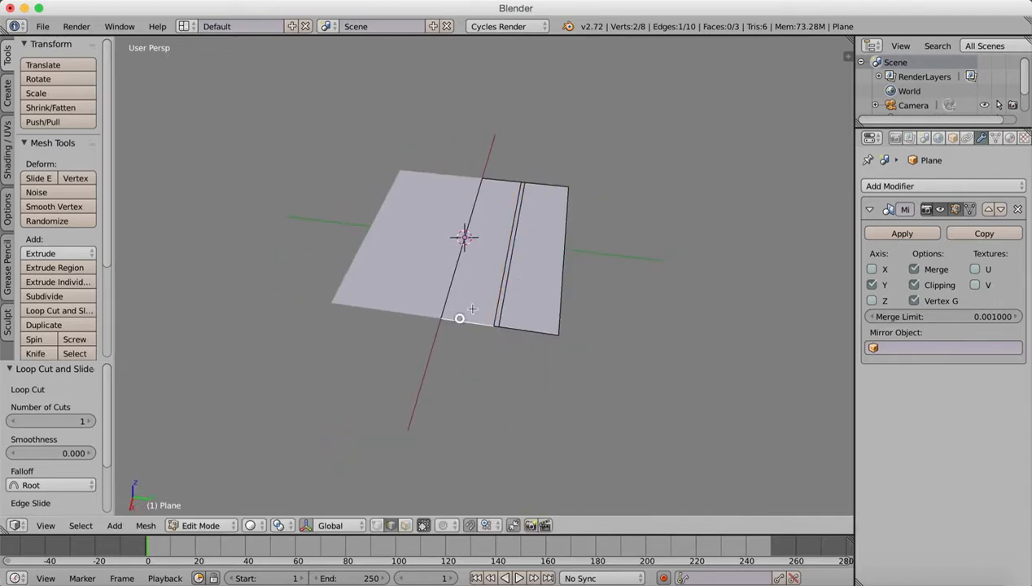
{"action": "right_click", "coordinate": [448, 282], "text": "shift"}
{"action": "right_click", "coordinate": [499, 183], "text": "shift"}
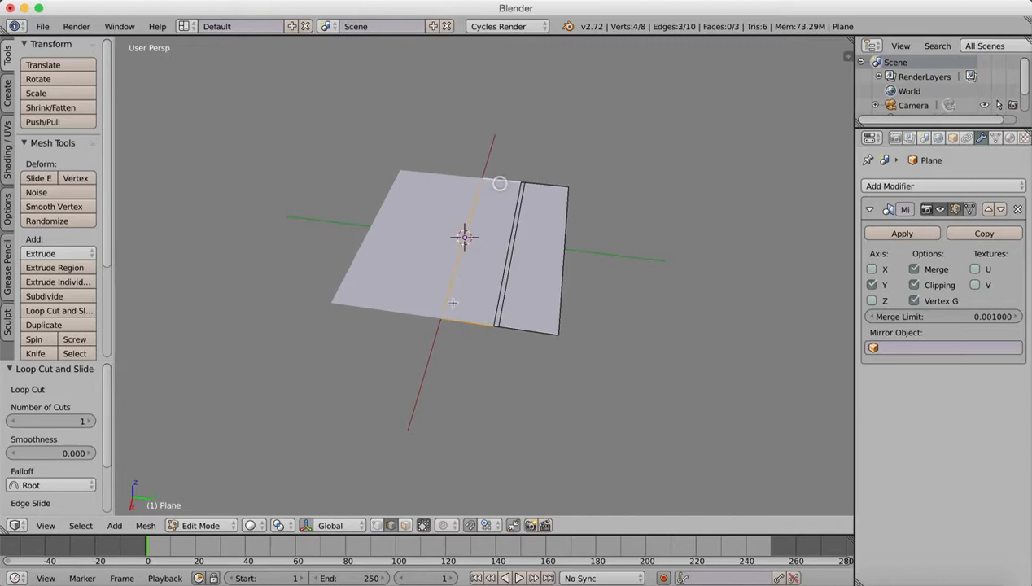
{"action": "middle_click_drag", "start_coordinate": [452, 324], "coordinate": [470, 299]}
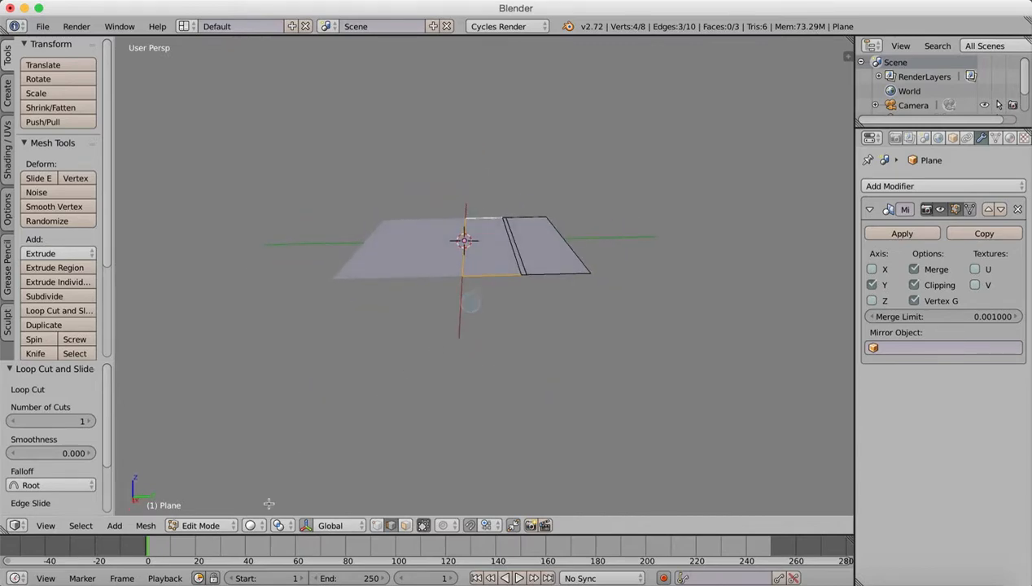
{"action": "left_click", "coordinate": [307, 525]}
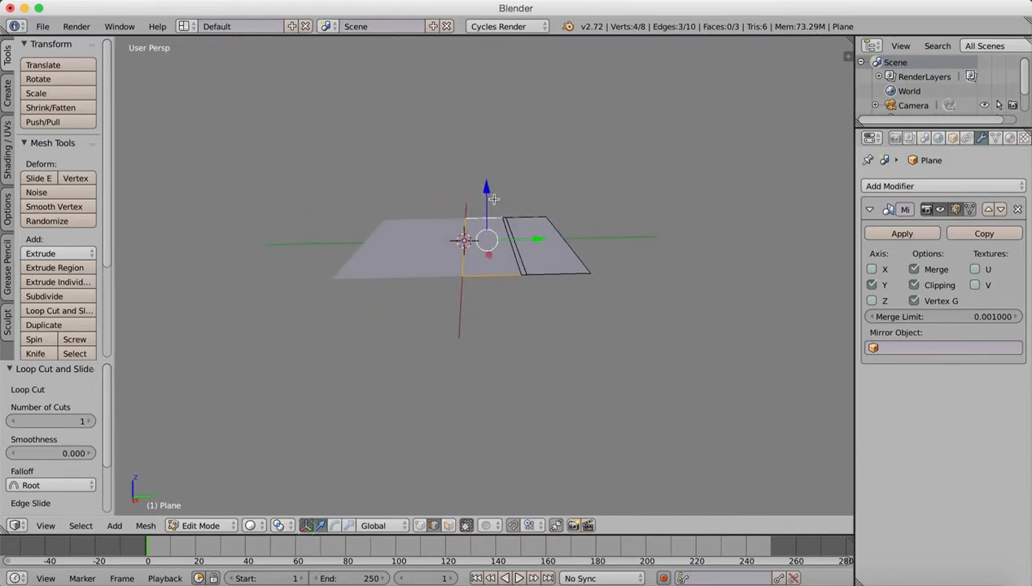
{"action": "left_click_drag", "start_coordinate": [486, 187], "coordinate": [469, 238]}
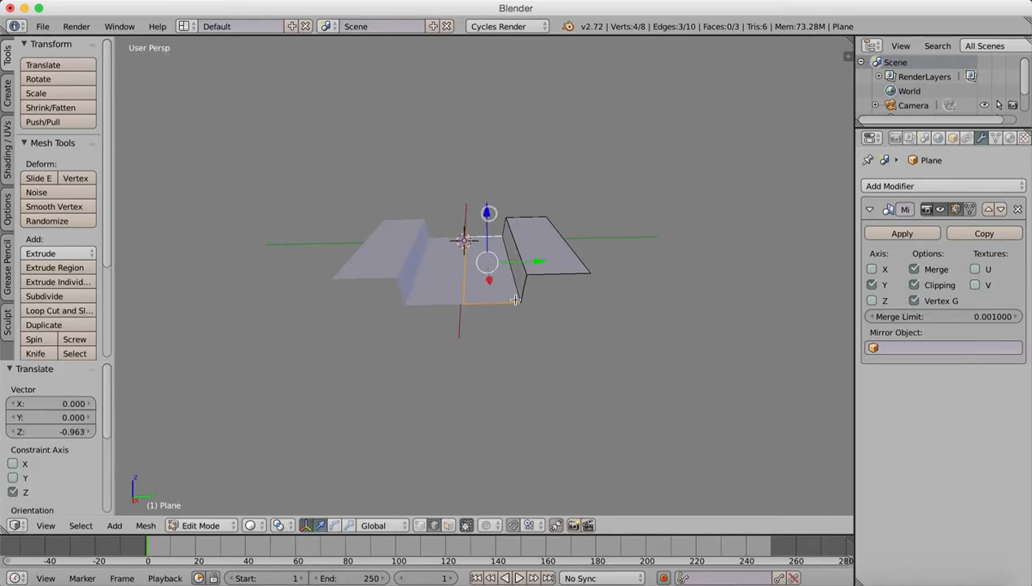
In face selection, move the raised outer strip and the sloped side face outward about 2.06 along Y to widen the channel.
{"action": "left_click", "coordinate": [448, 525]}
{"action": "right_click", "coordinate": [538, 237]}
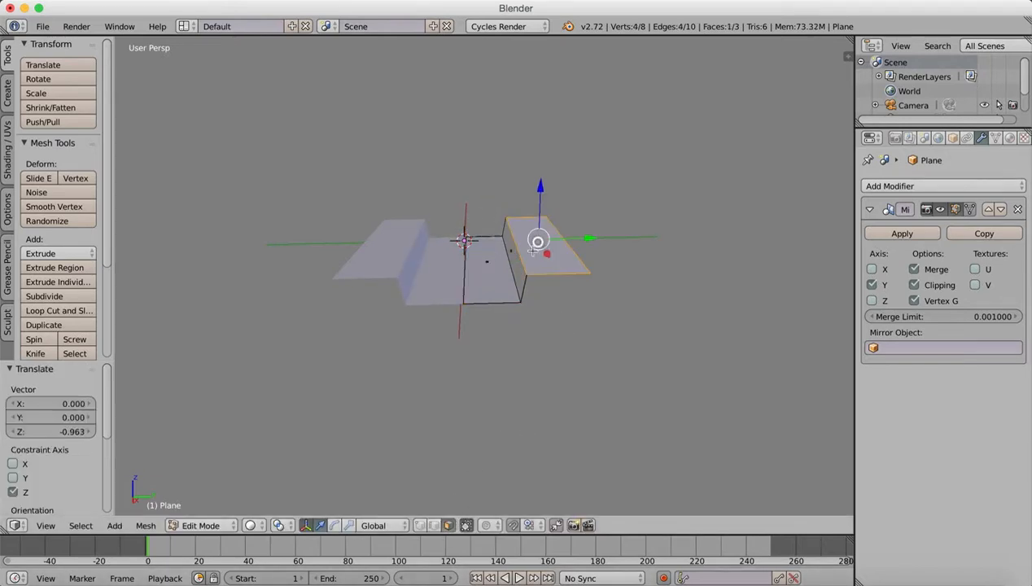
{"action": "right_click", "coordinate": [516, 263], "text": "shift"}
{"action": "left_click_drag", "start_coordinate": [581, 243], "coordinate": [629, 246]}
{"action": "mouse_move", "coordinate": [501, 362]}
{"action": "middle_mouse_down"}
{"action": "mouse_move", "coordinate": [502, 353]}
{"action": "mouse_move", "coordinate": [500, 421]}
{"action": "mouse_move", "coordinate": [453, 348]}
{"action": "mouse_move", "coordinate": [516, 364]}
{"action": "mouse_move", "coordinate": [503, 361]}
{"action": "middle_mouse_up"}
Lower the channel floor face about 0.18 along Z, and switch to edge selection.
{"action": "right_click", "coordinate": [518, 266]}
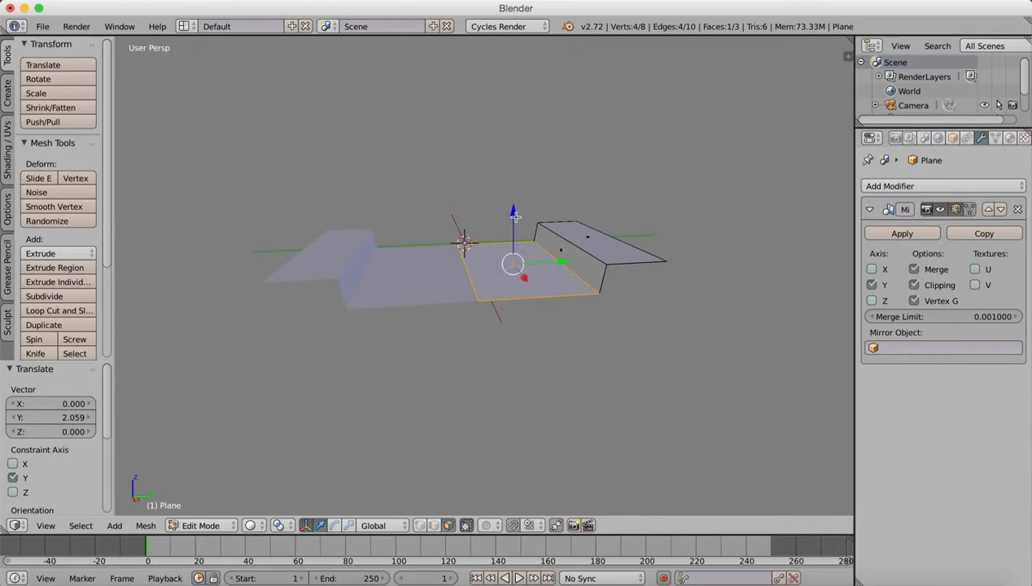
{"action": "left_click_drag", "start_coordinate": [515, 215], "coordinate": [509, 222]}
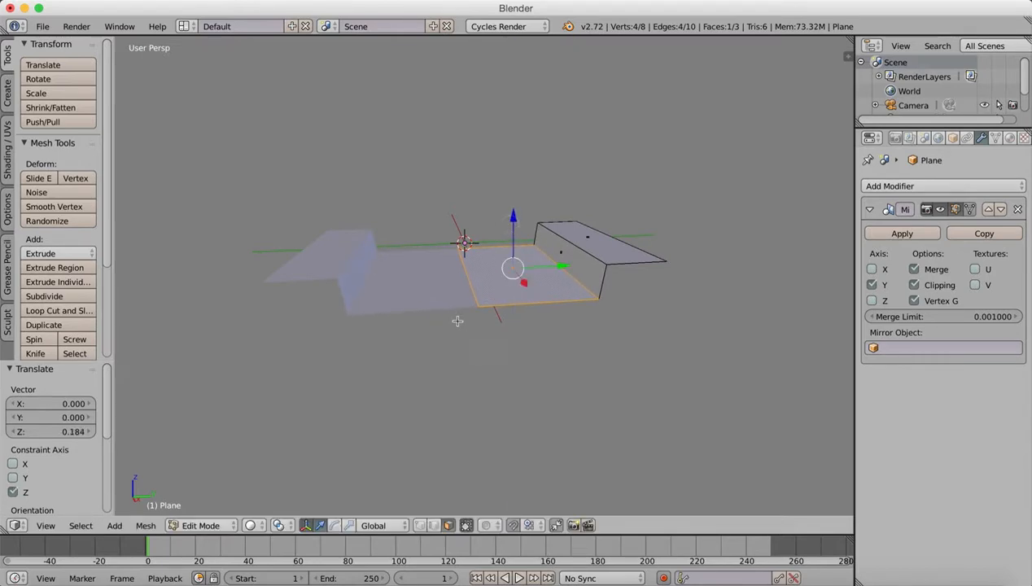
{"action": "middle_click_drag", "start_coordinate": [457, 321], "coordinate": [529, 373]}
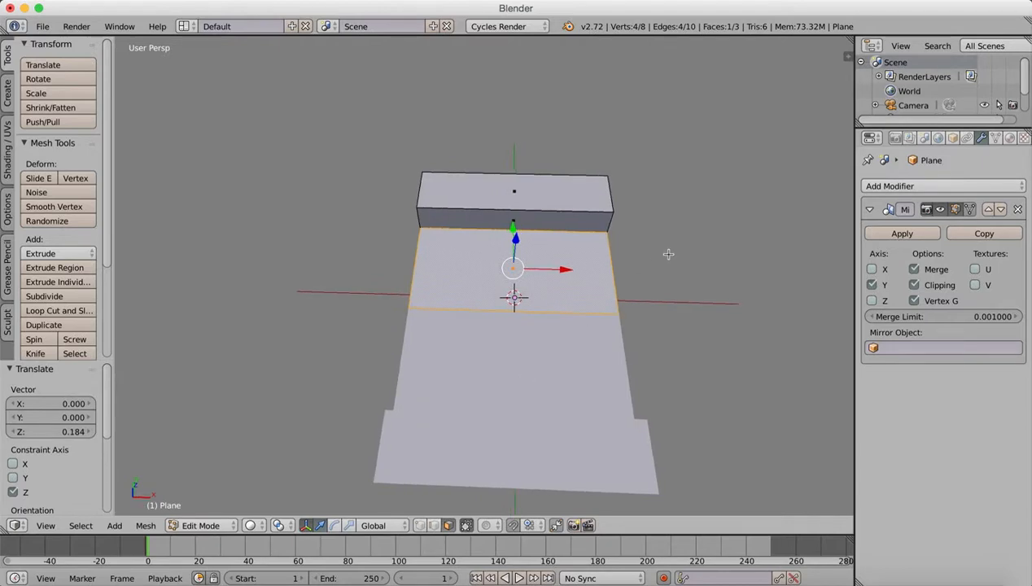
{"action": "left_click", "coordinate": [432, 526]}
{"action": "middle_click_drag", "start_coordinate": [549, 347], "coordinate": [535, 323]}
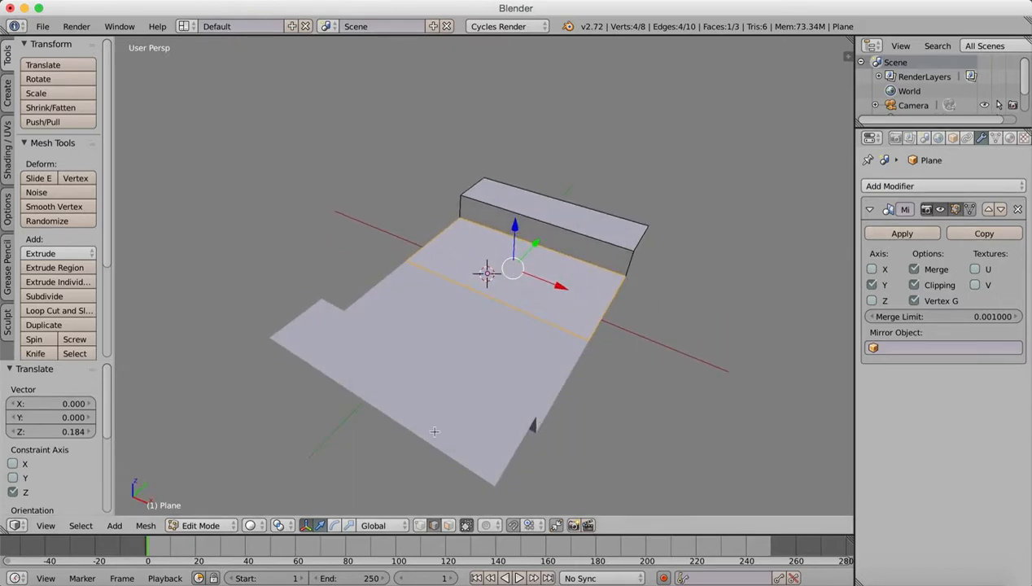
Return to Object Mode and add an Array modifier with a count of 4 to the floor plane.
{"action": "left_click", "coordinate": [207, 525]}
{"action": "left_click", "coordinate": [204, 505]}
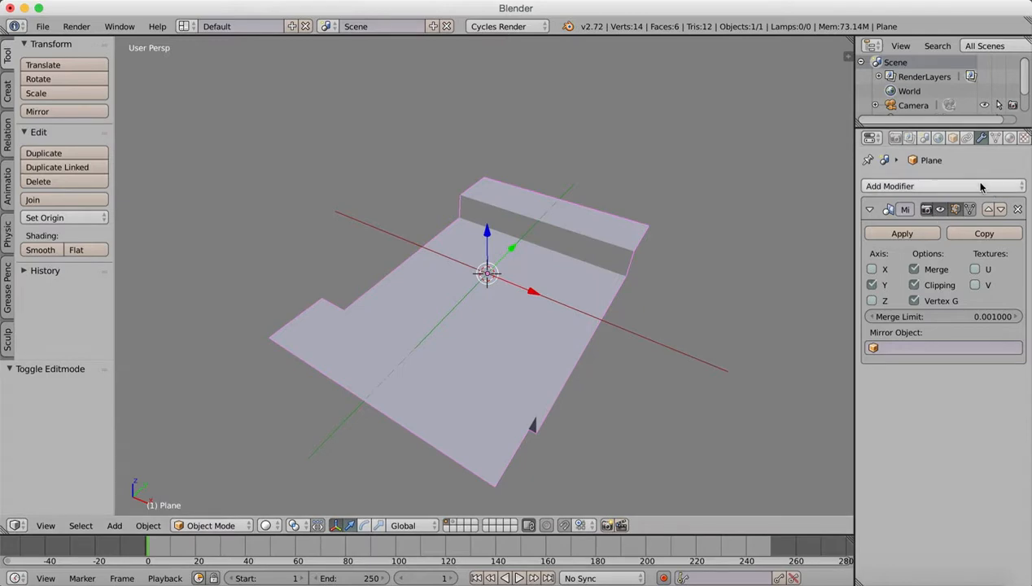
{"action": "left_click", "coordinate": [933, 187]}
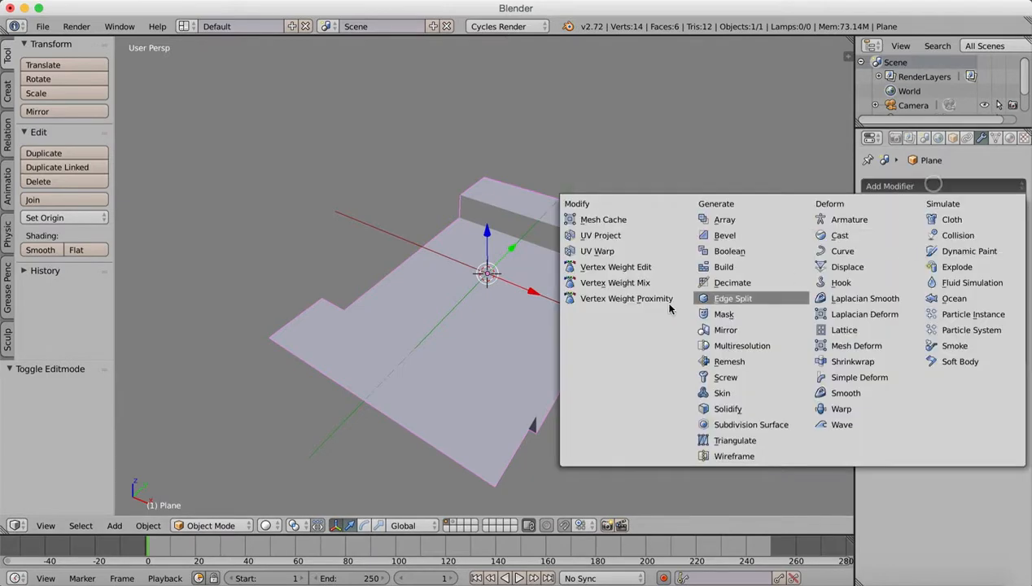
{"action": "left_click", "coordinate": [715, 218]}
{"action": "middle_click_drag", "start_coordinate": [635, 361], "coordinate": [590, 302]}
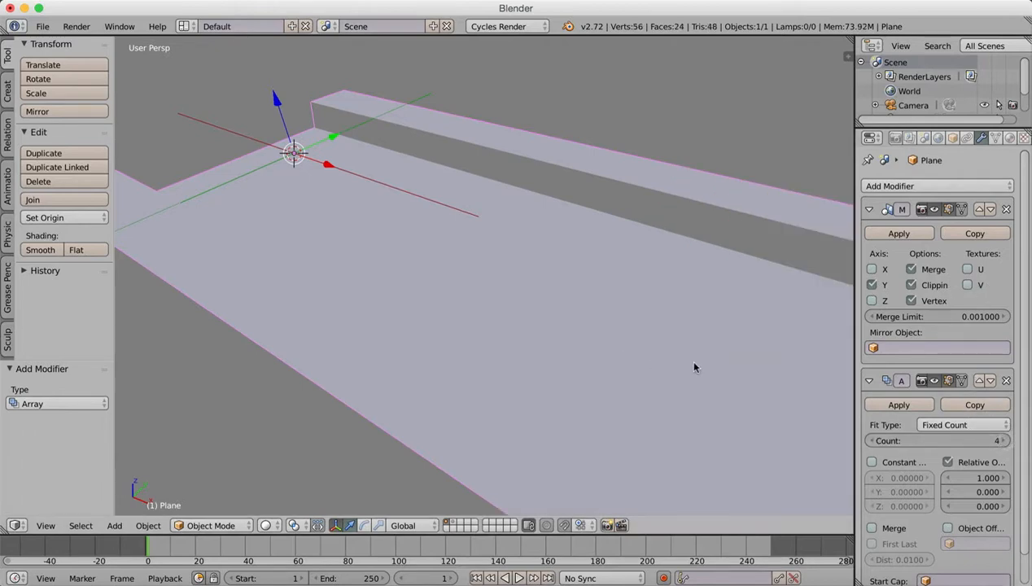
Set the array's relative X offset to -1.
{"action": "left_click", "coordinate": [984, 480]}
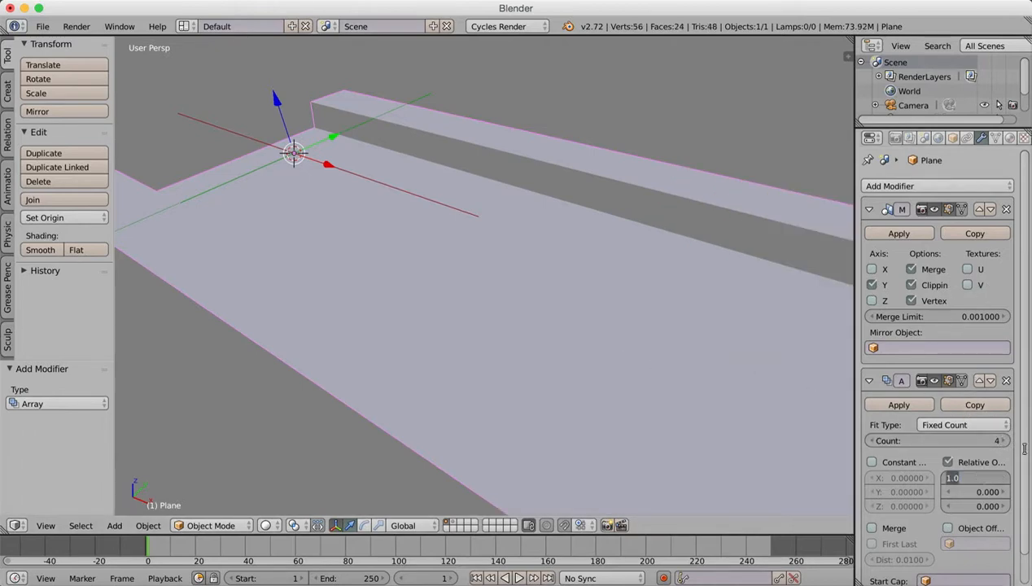
{"action": "type", "text": "-1"}
{"action": "key", "text": "Return"}
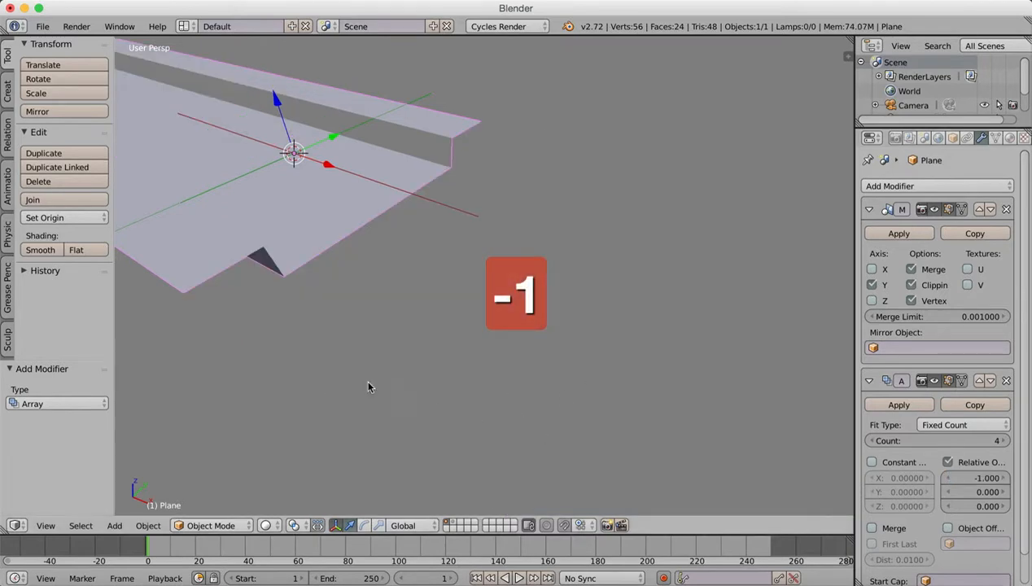
{"action": "middle_click_drag", "start_coordinate": [314, 311], "coordinate": [596, 348]}
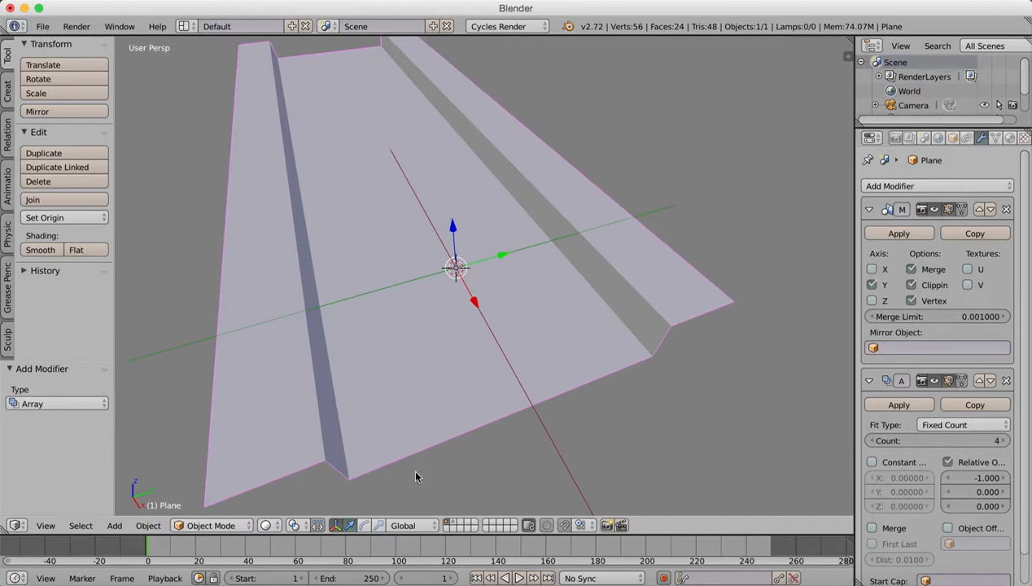
Add a cylinder mesh at the origin and set its Y rotation to 90 degrees.
{"action": "left_click", "coordinate": [10, 95]}
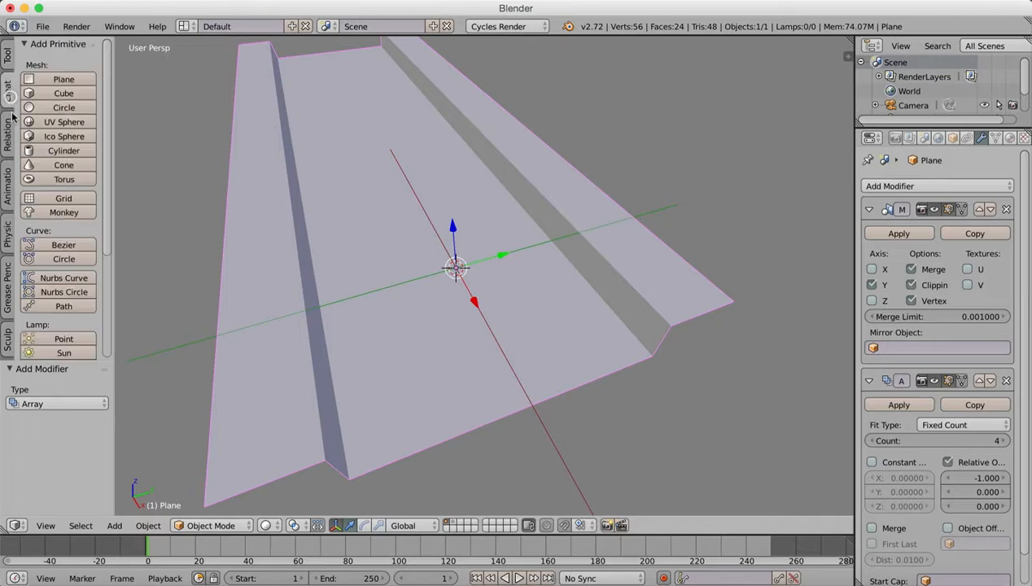
{"action": "left_click", "coordinate": [57, 152]}
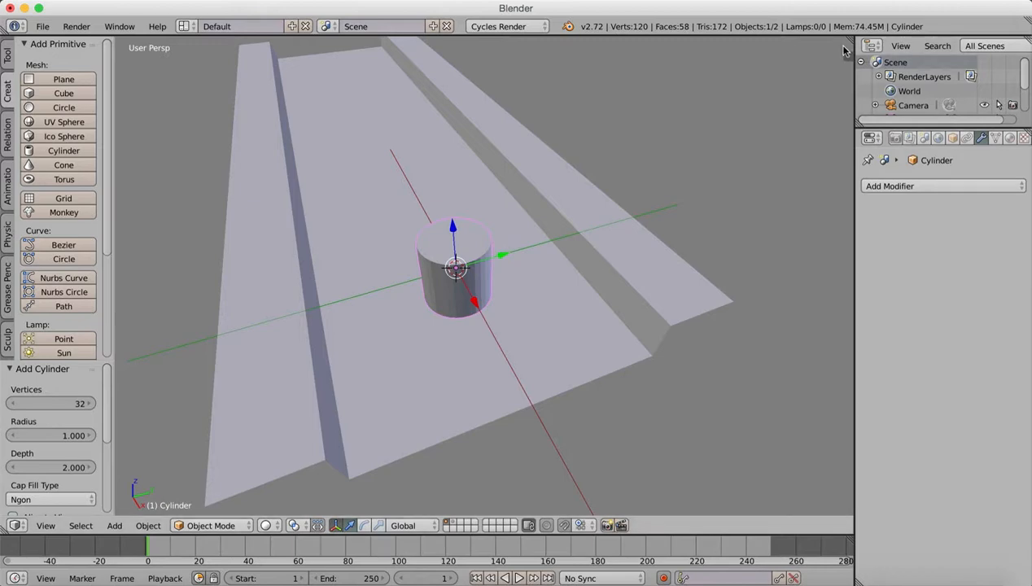
{"action": "left_click", "coordinate": [844, 50]}
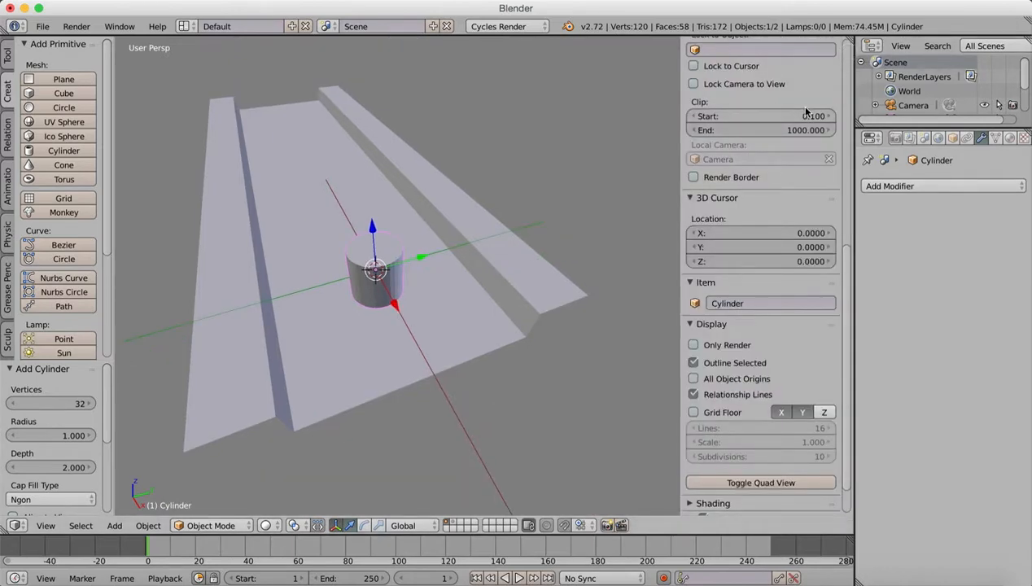
{"action": "scroll", "coordinate": [848, 259], "scroll_direction": "up", "scroll_amount": 10}
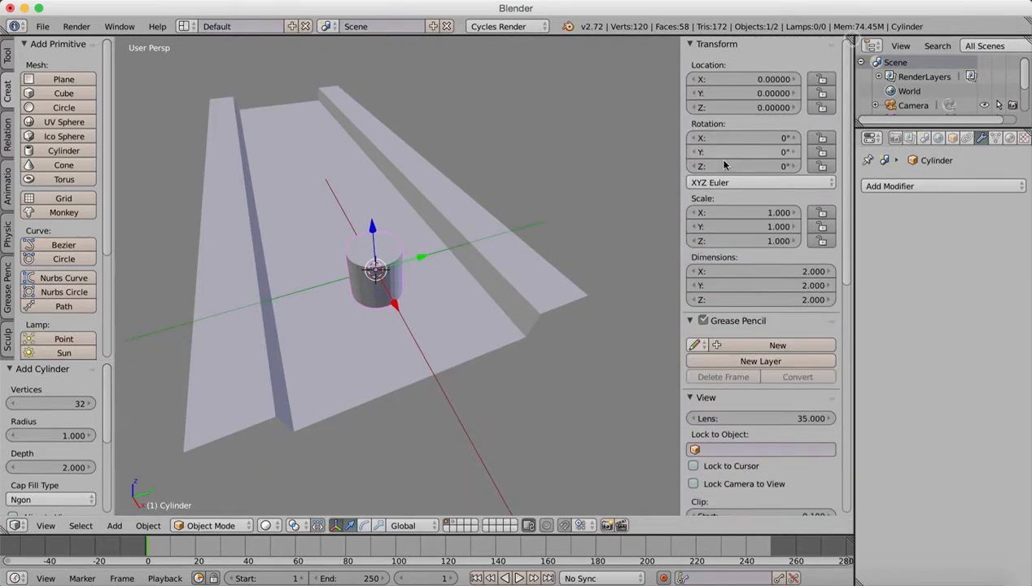
{"action": "left_click", "coordinate": [780, 151]}
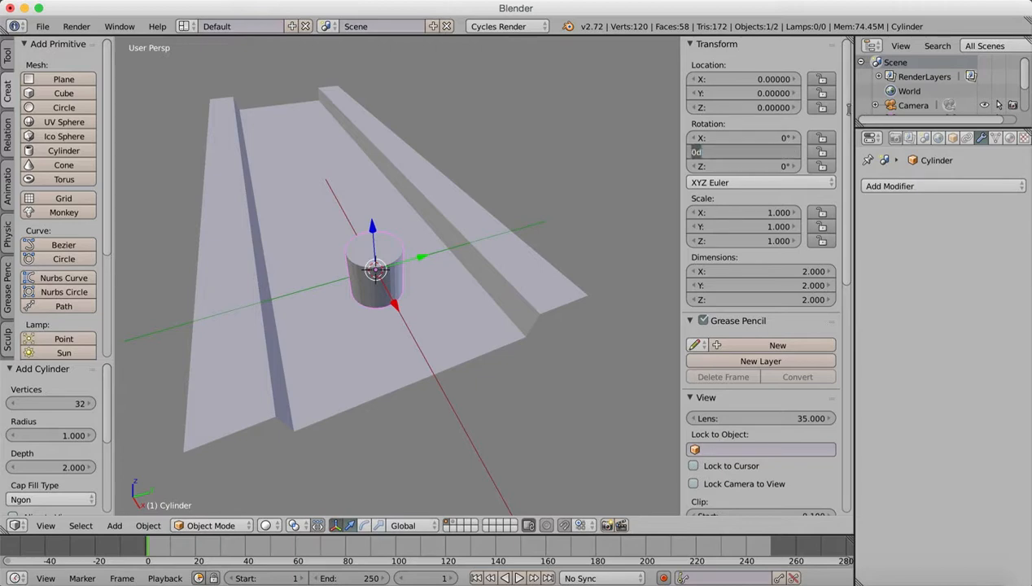
{"action": "type", "text": "90"}
{"action": "key", "text": "Return"}
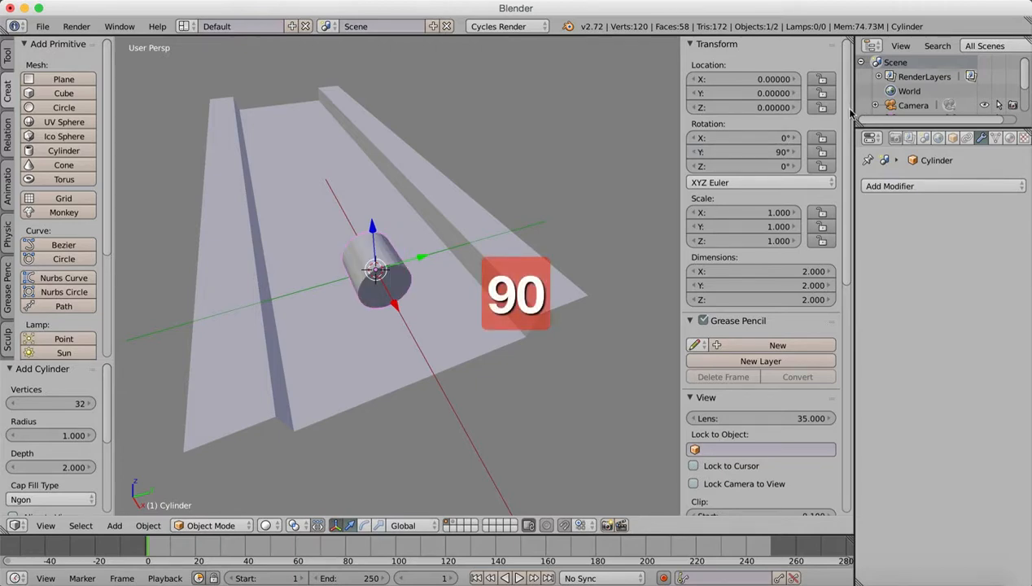
Scale the cylinder uniformly to about 0.34 and stretch it about 5.27 times along the X axis.
{"action": "key", "text": "s"}
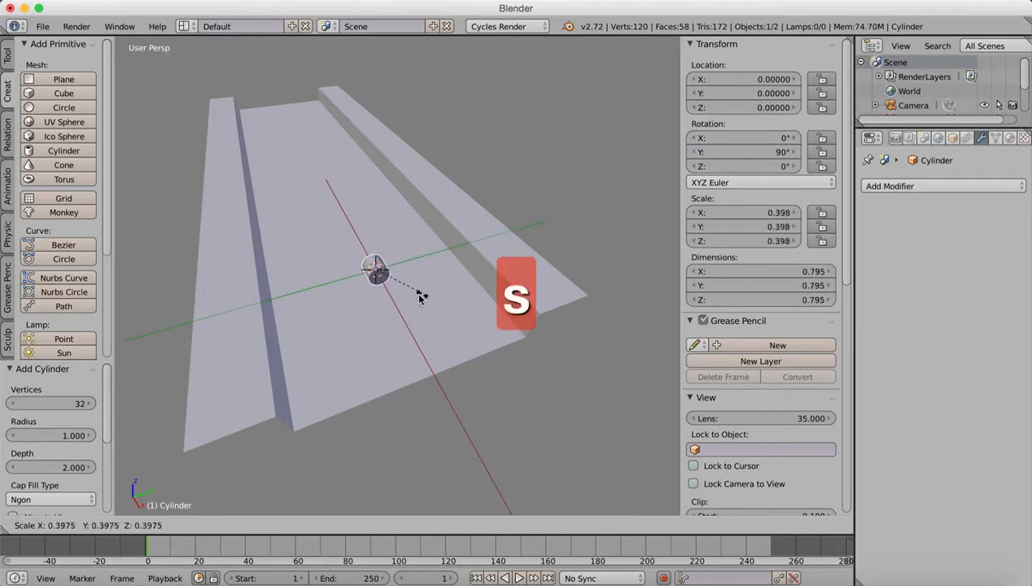
{"action": "left_click", "coordinate": [417, 301]}
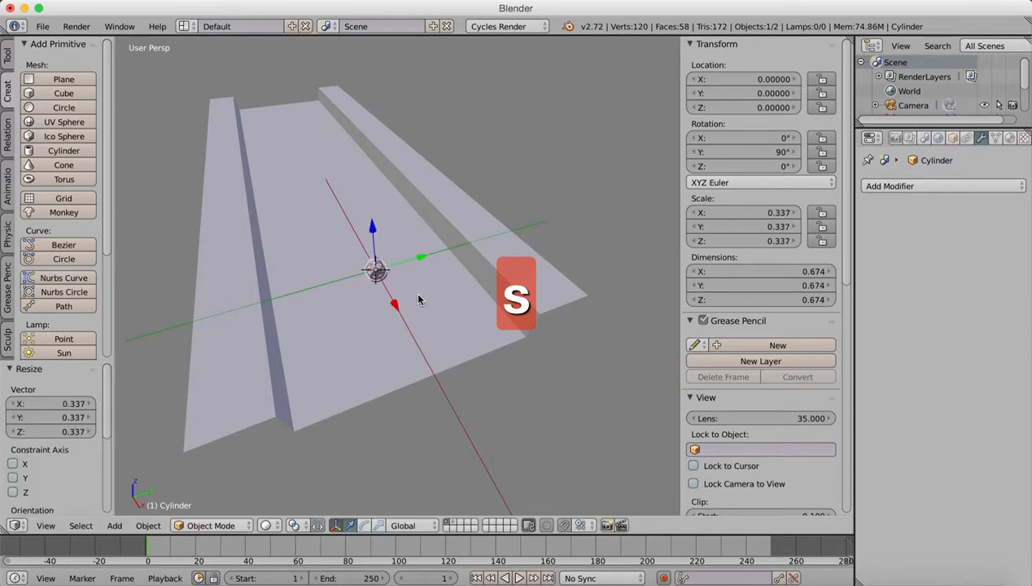
{"action": "key", "text": "s"}
{"action": "key", "text": "y"}
{"action": "key", "text": "x"}
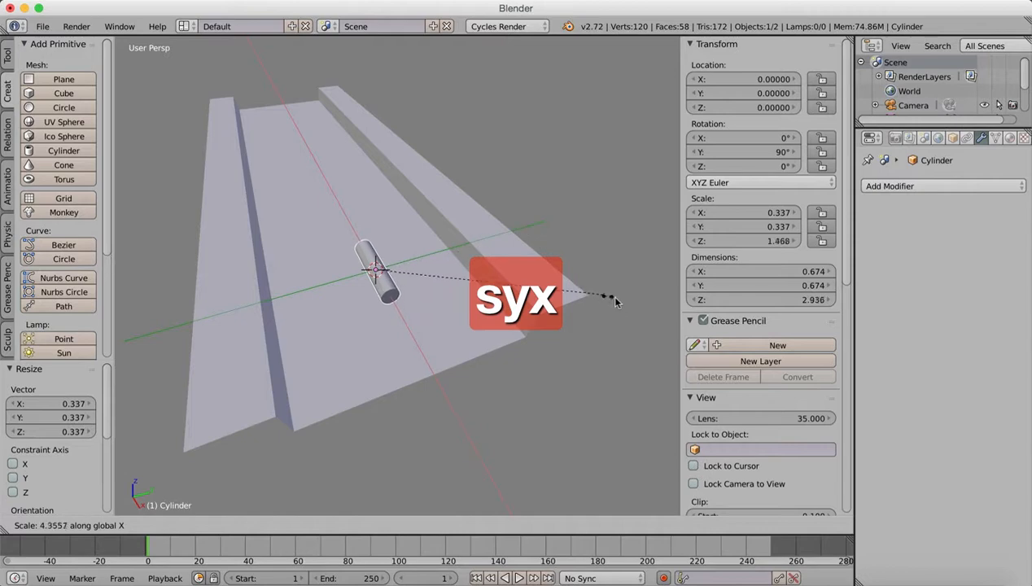
{"action": "left_click", "coordinate": [627, 392]}
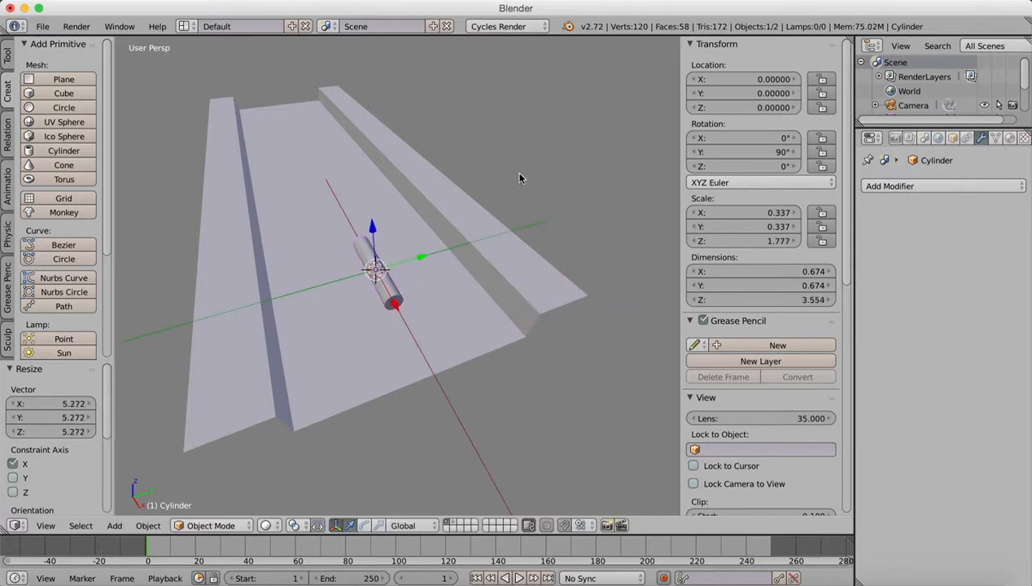
Thin the cylinder to a diameter of about 0.33 with uniform scaling, and stretch it about 2.6 times along X.
{"action": "key", "text": "s"}
{"action": "left_click", "coordinate": [473, 218]}
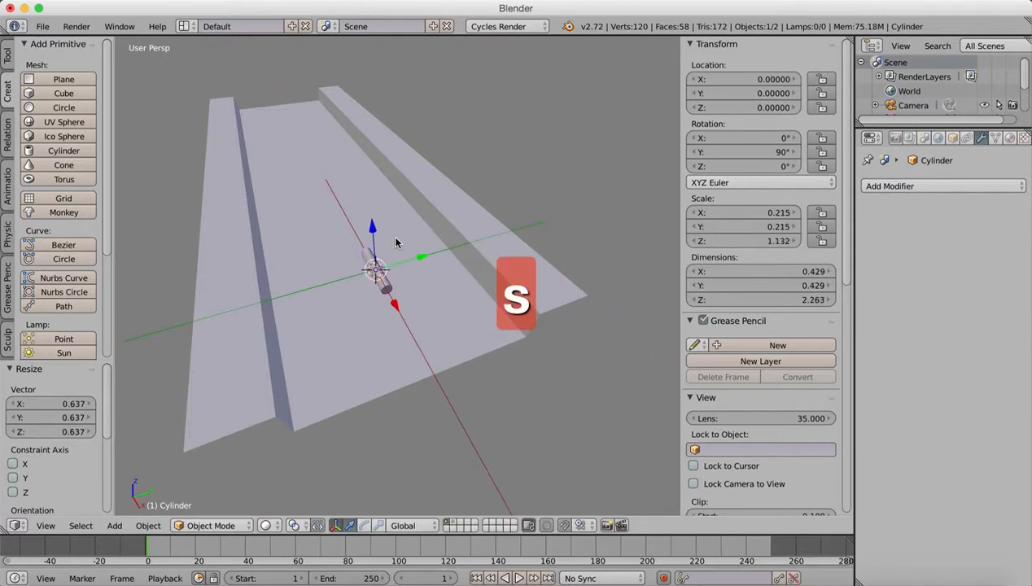
{"action": "key", "text": "s"}
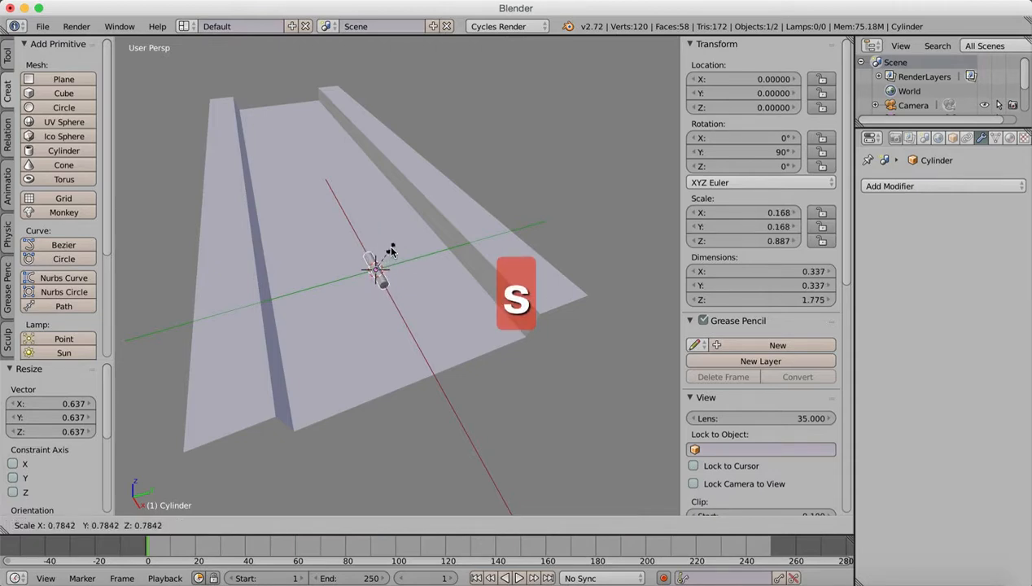
{"action": "left_click", "coordinate": [391, 252]}
{"action": "key", "text": "s"}
{"action": "key", "text": "y"}
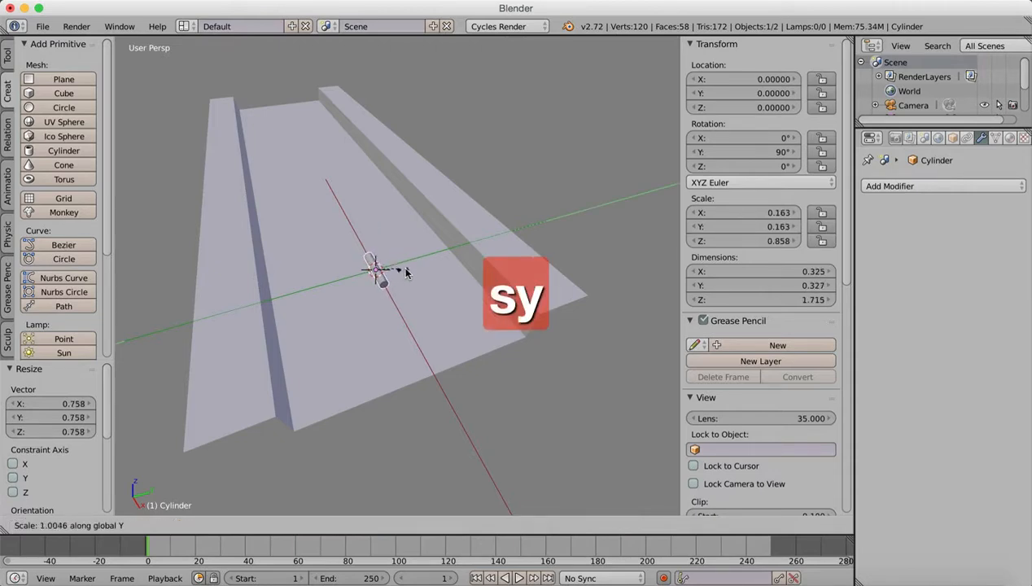
{"action": "key", "text": "x"}
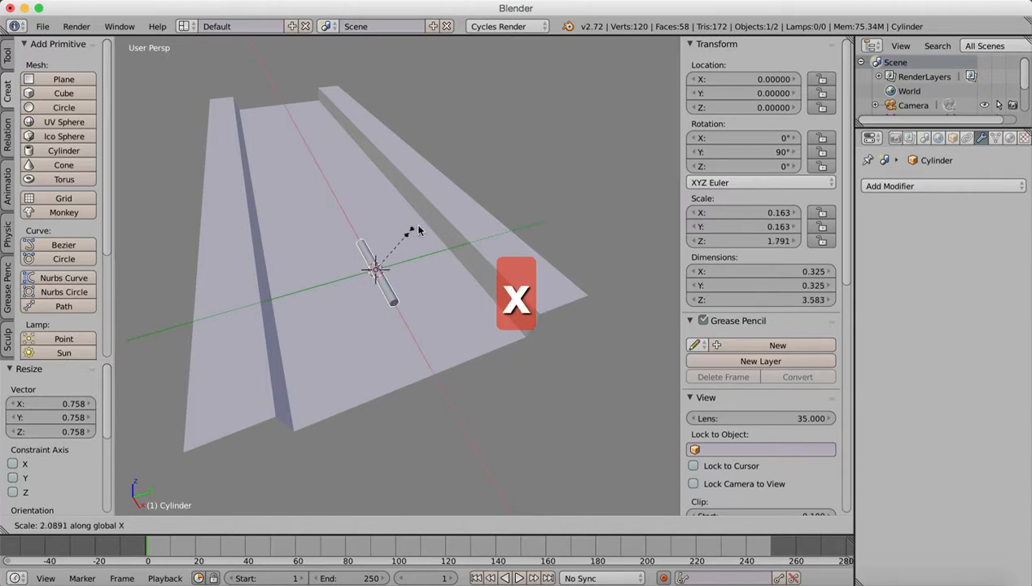
{"action": "left_click", "coordinate": [421, 226]}
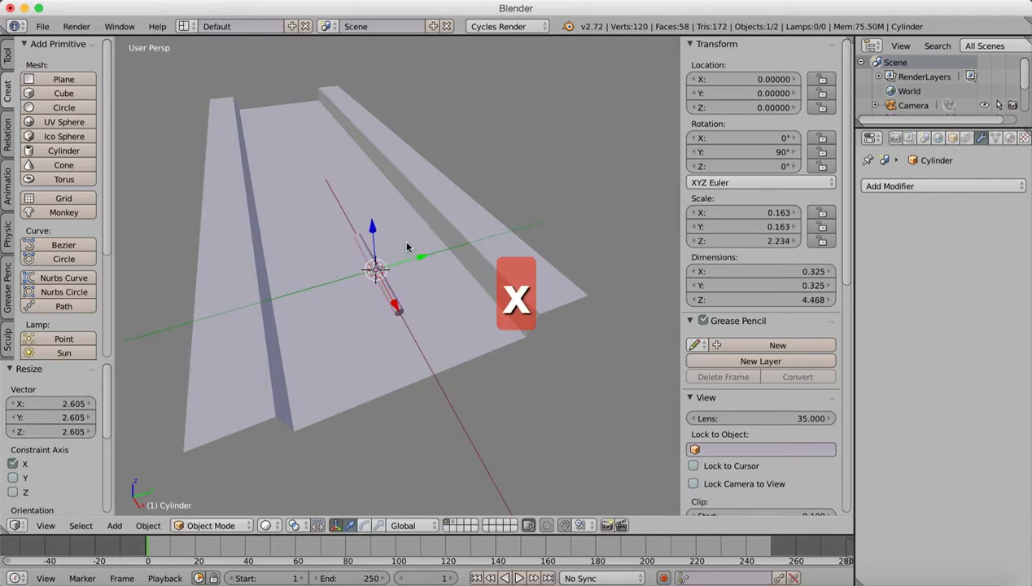
Move the cylinder about 1.83 along Y and 1.98 along X, and shorten it along X to about 3.2.
{"action": "left_click_drag", "start_coordinate": [416, 261], "coordinate": [457, 229]}
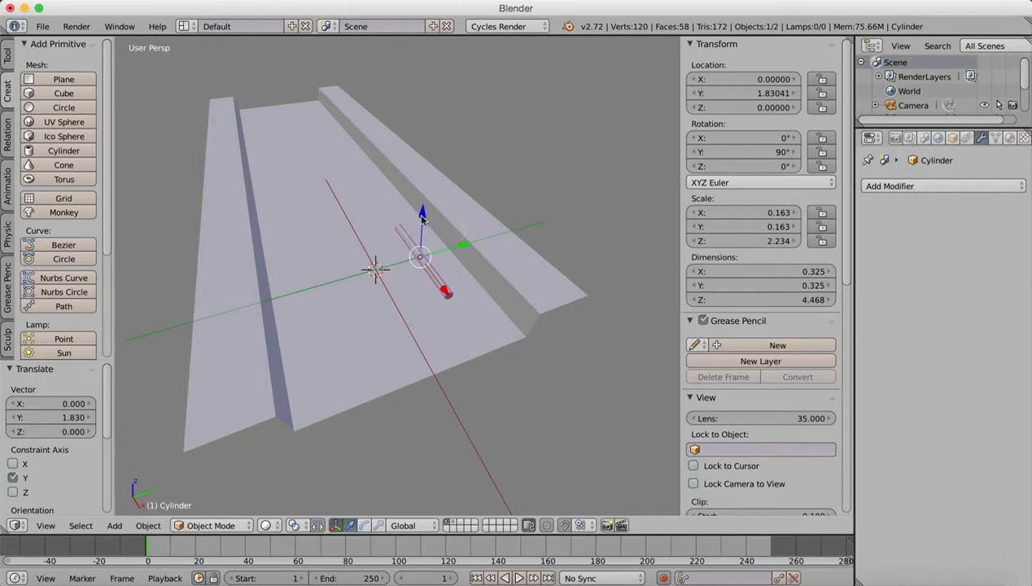
{"action": "left_click_drag", "start_coordinate": [443, 293], "coordinate": [477, 332]}
{"action": "key", "text": "s"}
{"action": "key", "text": "z"}
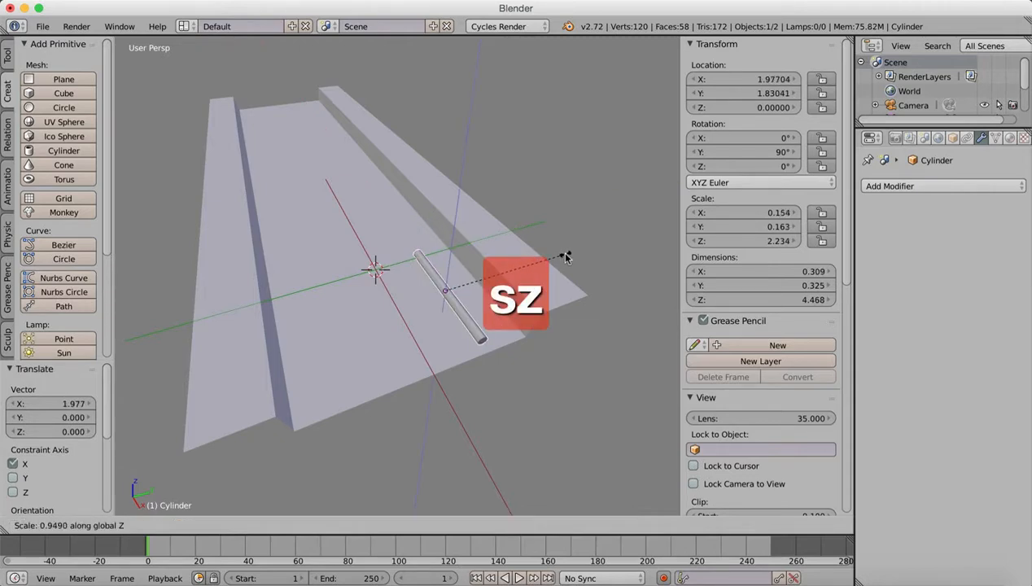
{"action": "key", "text": "x"}
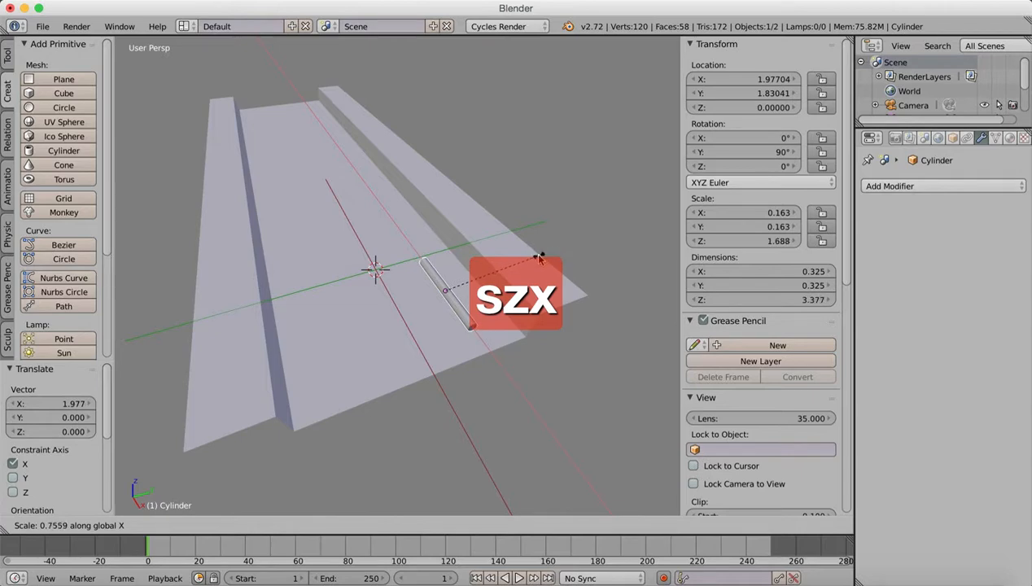
{"action": "left_click", "coordinate": [534, 259]}
Shift the cylinder along Y to about 2.13 and lower it to about -0.72 on Z, near the channel floor.
{"action": "left_click_drag", "start_coordinate": [486, 278], "coordinate": [494, 270]}
{"action": "middle_click_drag", "start_coordinate": [494, 270], "coordinate": [511, 241]}
{"action": "left_click_drag", "start_coordinate": [452, 248], "coordinate": [484, 286]}
{"action": "middle_click_drag", "start_coordinate": [483, 287], "coordinate": [493, 327]}
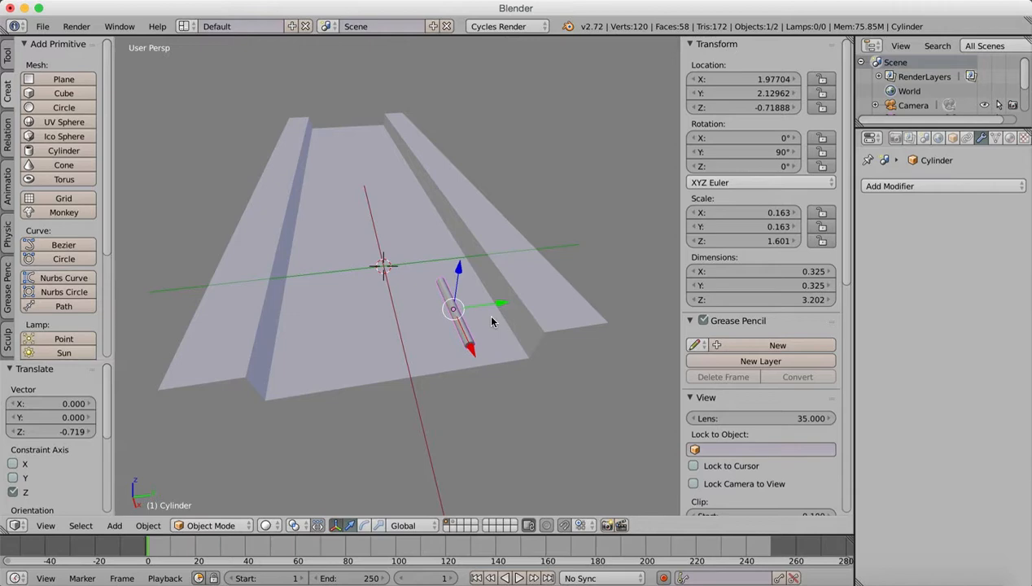
Make a linked duplicate of the cylinder offset about -1.09 along Y.
{"action": "key", "text": "alt+d"}
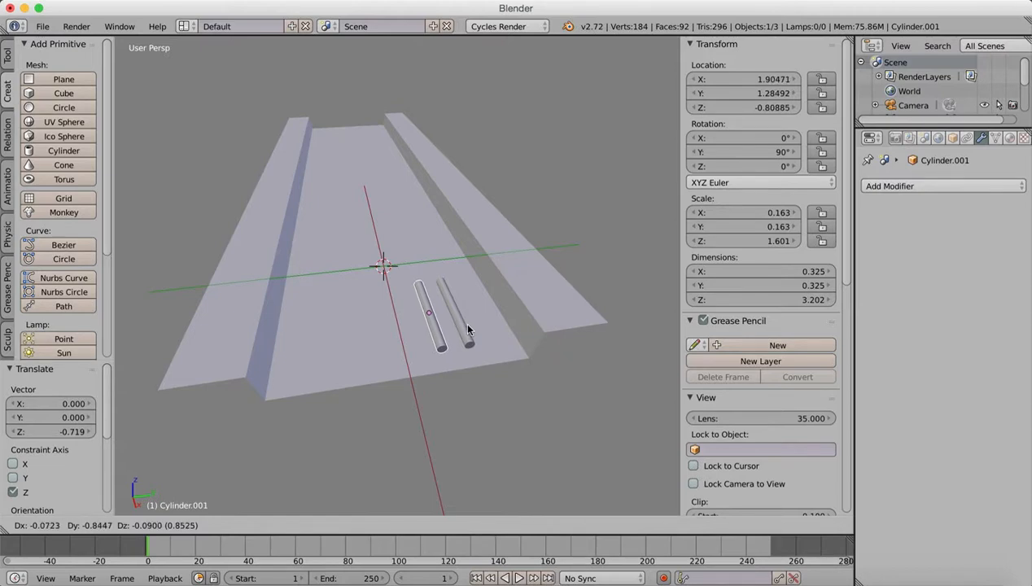
{"action": "key", "text": "z"}
{"action": "key", "text": "x"}
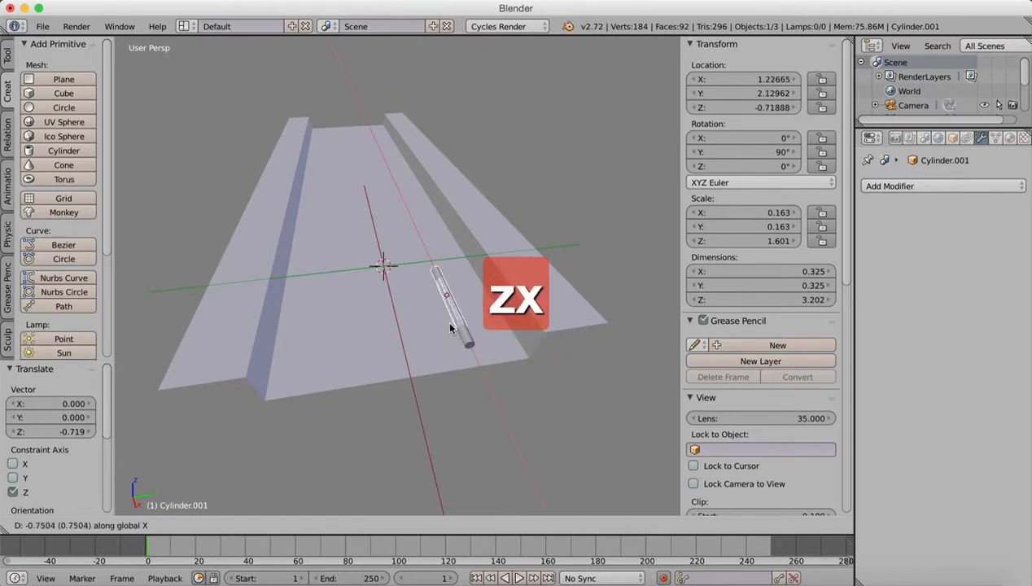
{"action": "key", "text": "y"}
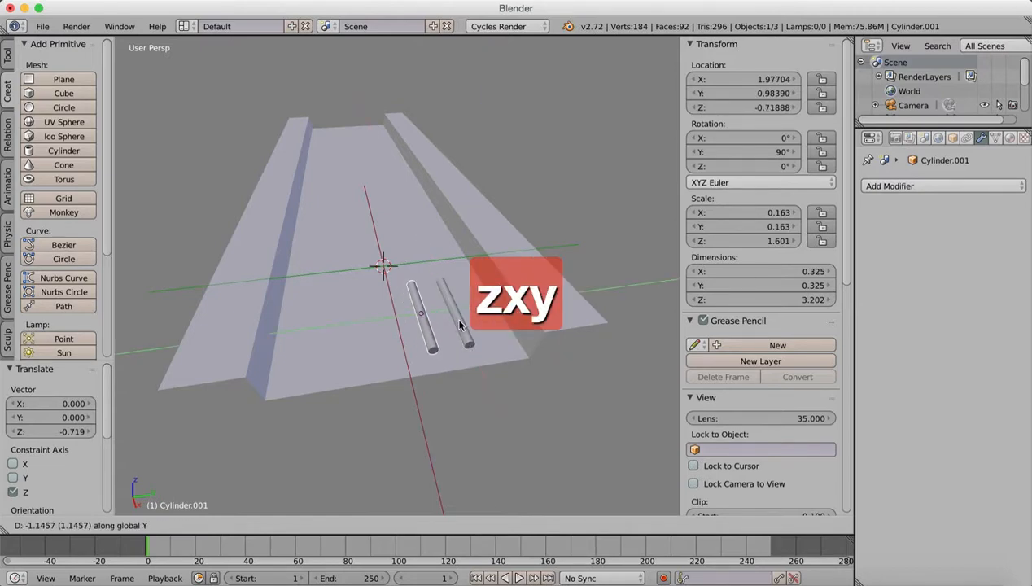
{"action": "left_click", "coordinate": [454, 316]}
Select both cylinders and move them together about 0.35 along Y.
{"action": "right_click", "coordinate": [469, 331], "text": "shift"}
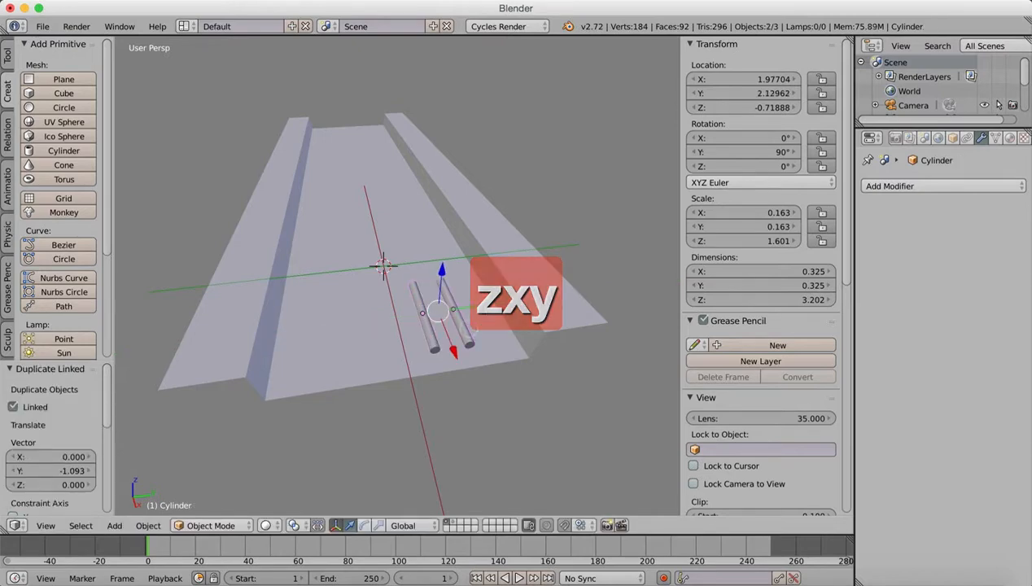
{"action": "key", "text": "g"}
{"action": "key", "text": "y"}
{"action": "left_click", "coordinate": [511, 315]}
{"action": "mouse_move", "coordinate": [511, 315]}
{"action": "middle_mouse_down"}
{"action": "mouse_move", "coordinate": [500, 281]}
{"action": "mouse_move", "coordinate": [524, 316]}
{"action": "mouse_move", "coordinate": [516, 318]}
{"action": "middle_mouse_up"}
Open the selected cylinder's mesh in Edit Mode with face selection active.
{"action": "left_click", "coordinate": [231, 526]}
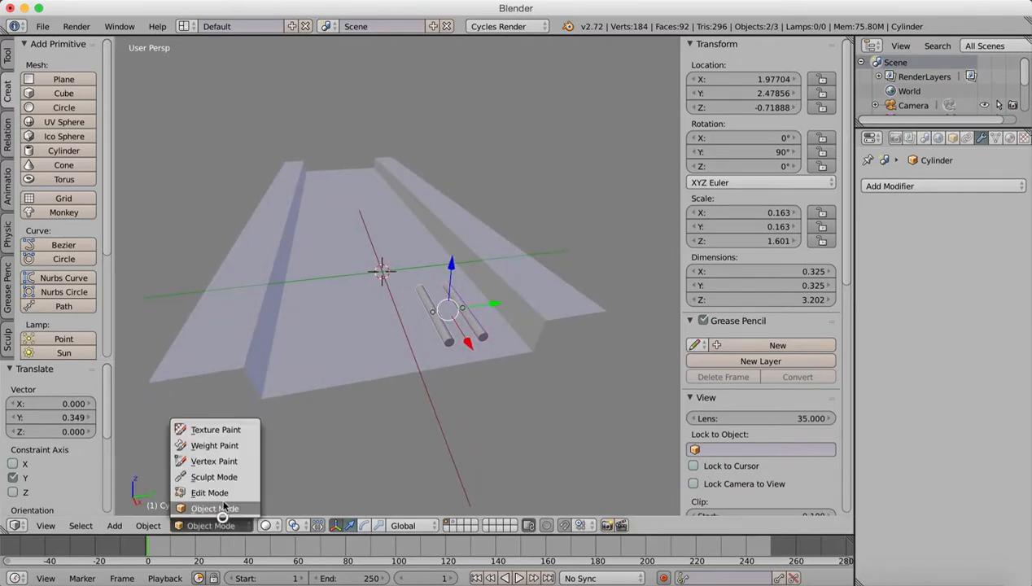
{"action": "left_click", "coordinate": [221, 492]}
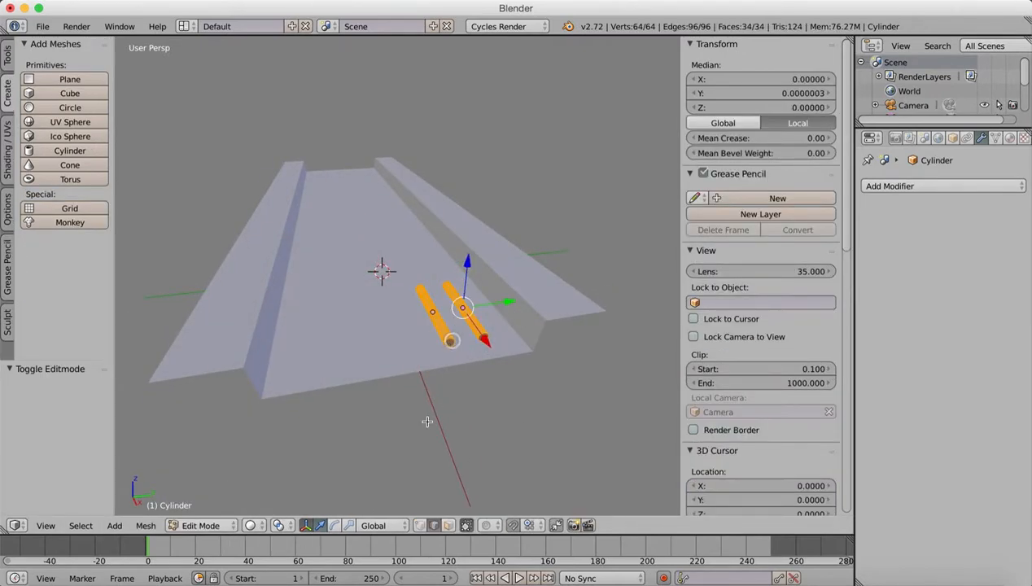
{"action": "left_click", "coordinate": [448, 525]}
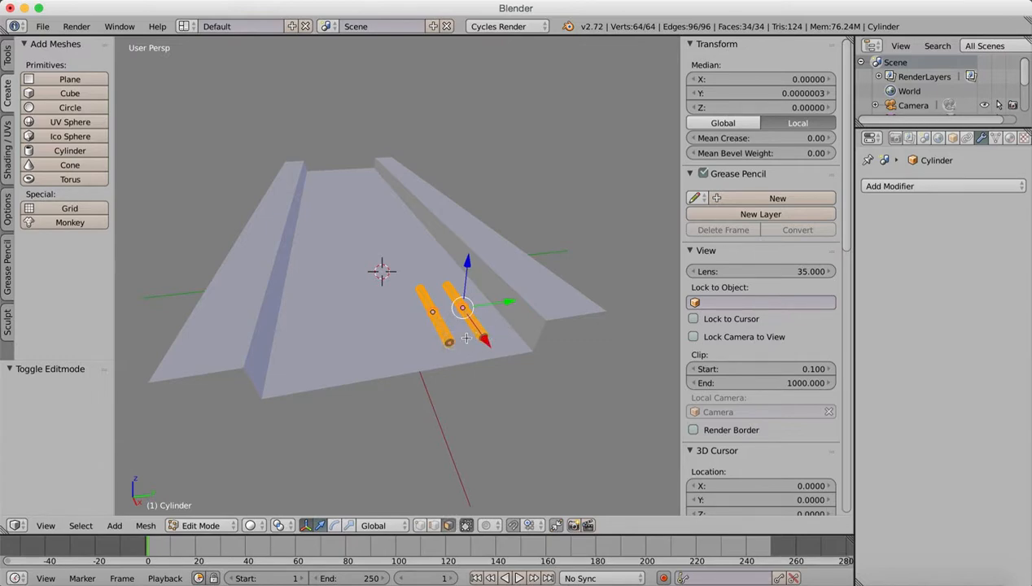
{"action": "scroll", "coordinate": [469, 339], "scroll_direction": "down", "scroll_amount": 6}
{"action": "scroll", "coordinate": [471, 339], "scroll_direction": "up", "scroll_amount": 12}
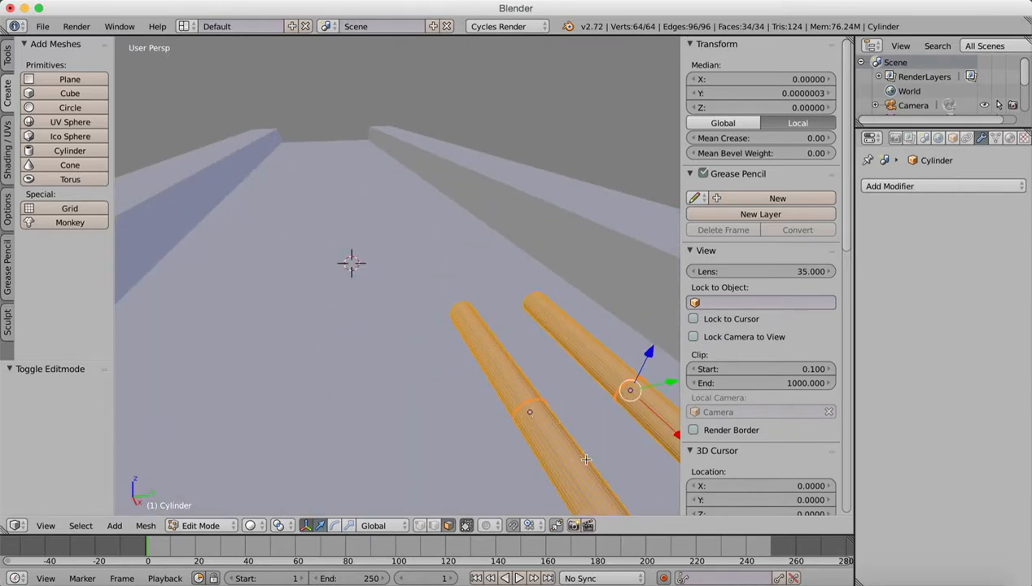
{"action": "middle_click_drag", "start_coordinate": [586, 459], "coordinate": [407, 267]}
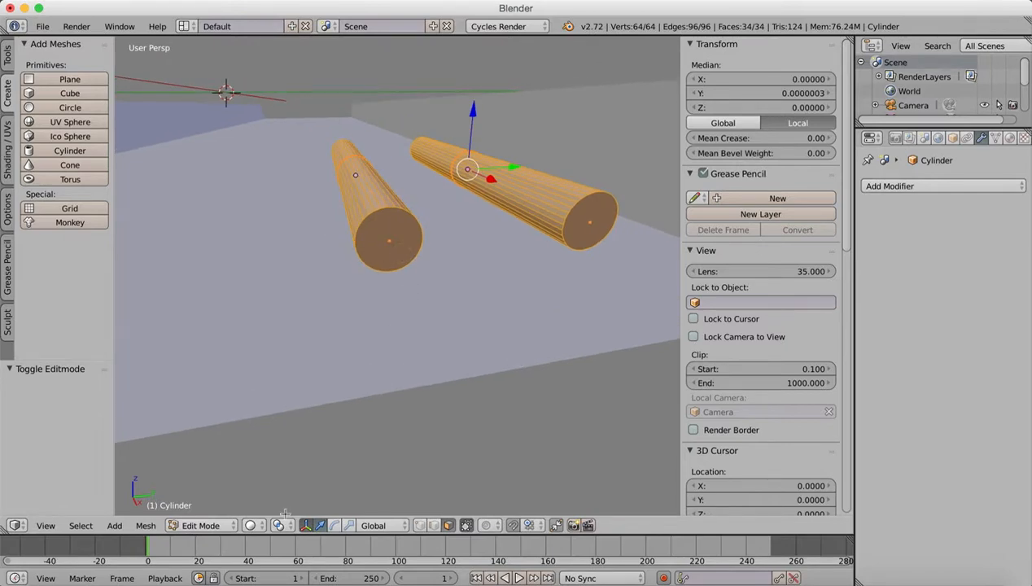
Delete the end-cap face at the near end of the original cylinder, so its linked copy loses it too.
{"action": "left_click", "coordinate": [203, 525]}
{"action": "left_click", "coordinate": [208, 506]}
{"action": "right_click", "coordinate": [403, 242]}
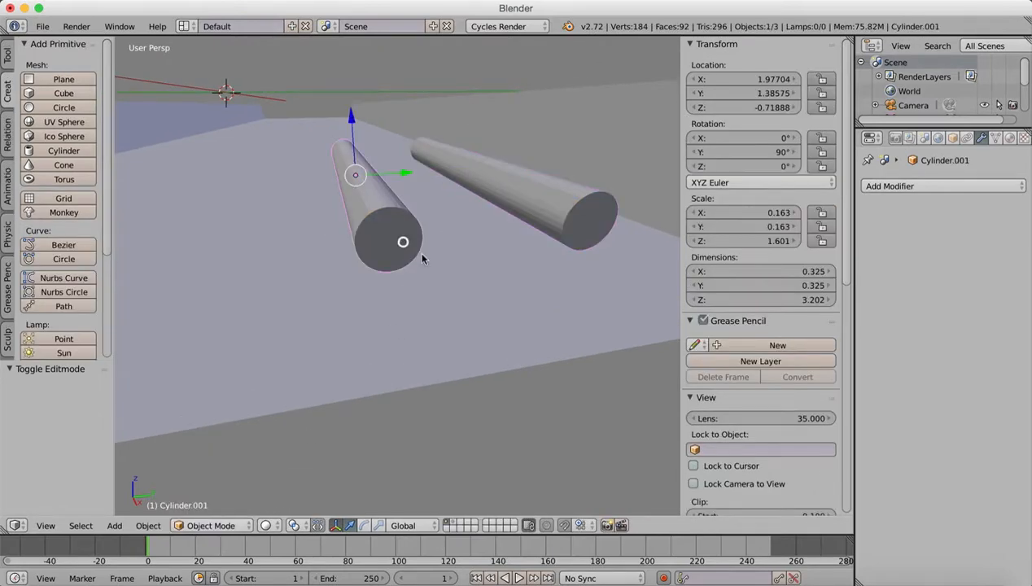
{"action": "right_click", "coordinate": [574, 220]}
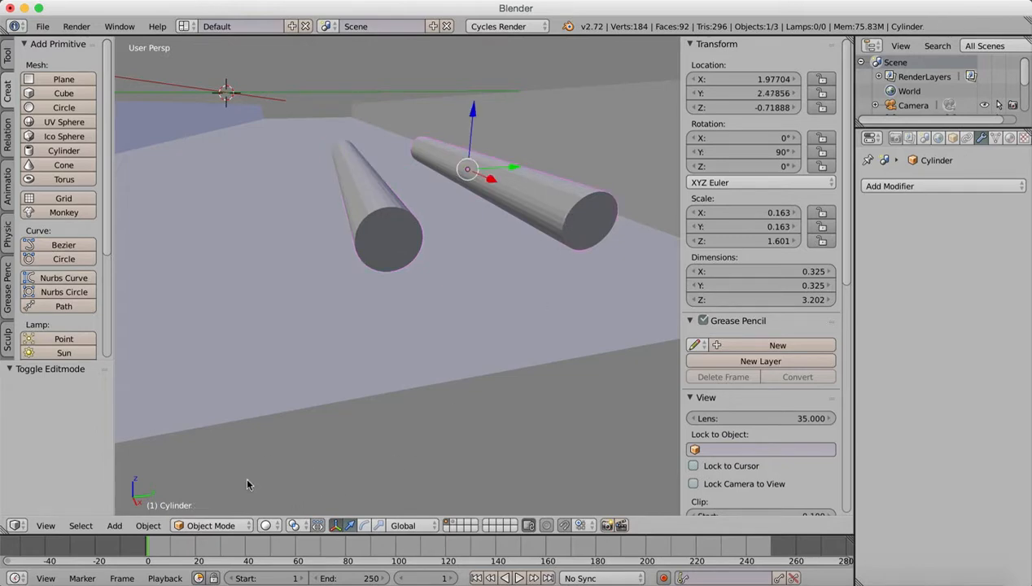
{"action": "left_click", "coordinate": [213, 525]}
{"action": "left_click", "coordinate": [222, 490]}
{"action": "right_click", "coordinate": [586, 225]}
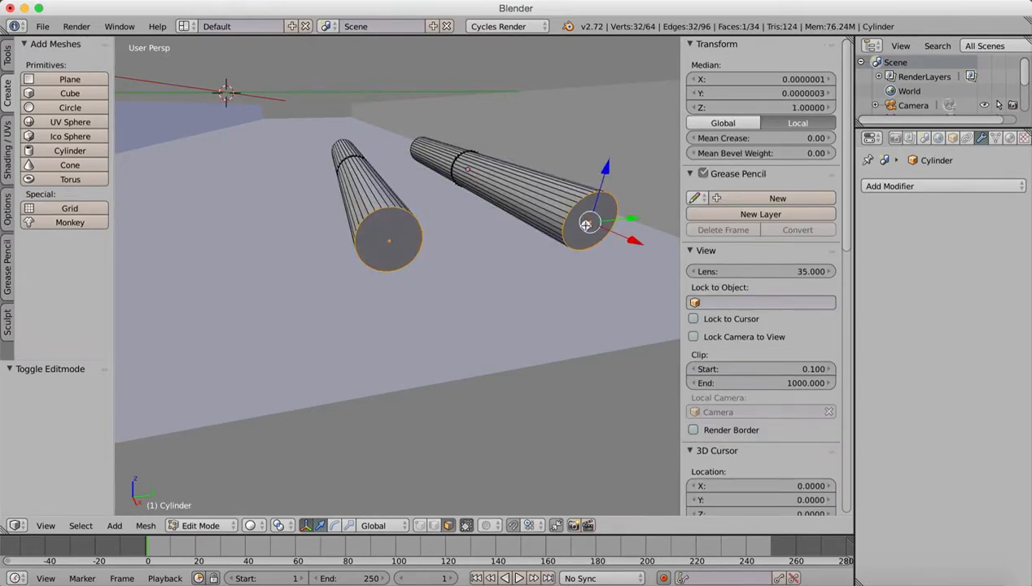
{"action": "key", "text": "x"}
{"action": "key", "text": "f"}
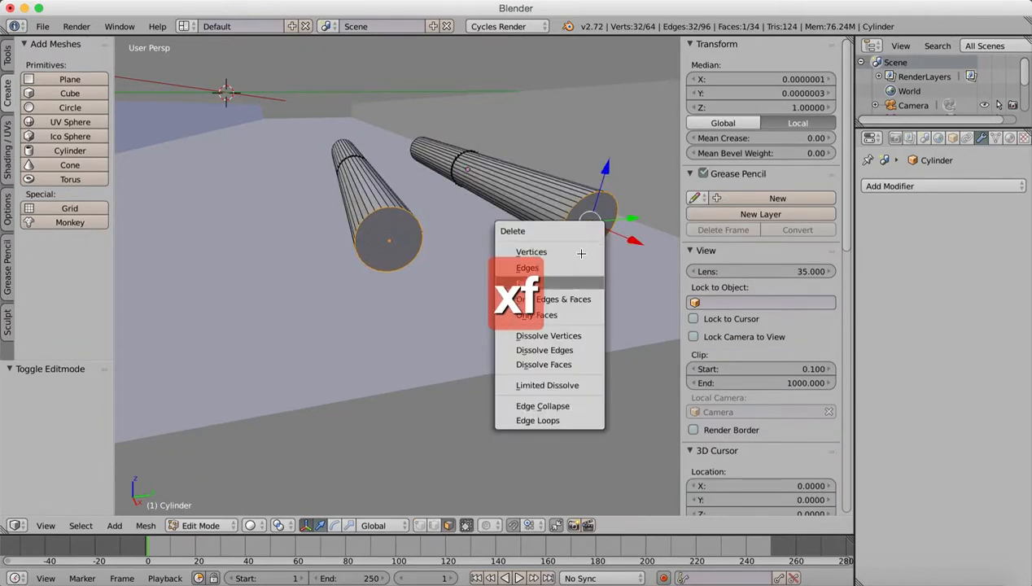
Delete the cylinder's remaining end-cap face at the opposite end and return to Object Mode.
{"action": "middle_click_drag", "start_coordinate": [405, 304], "coordinate": [506, 321]}
{"action": "right_click", "coordinate": [336, 246]}
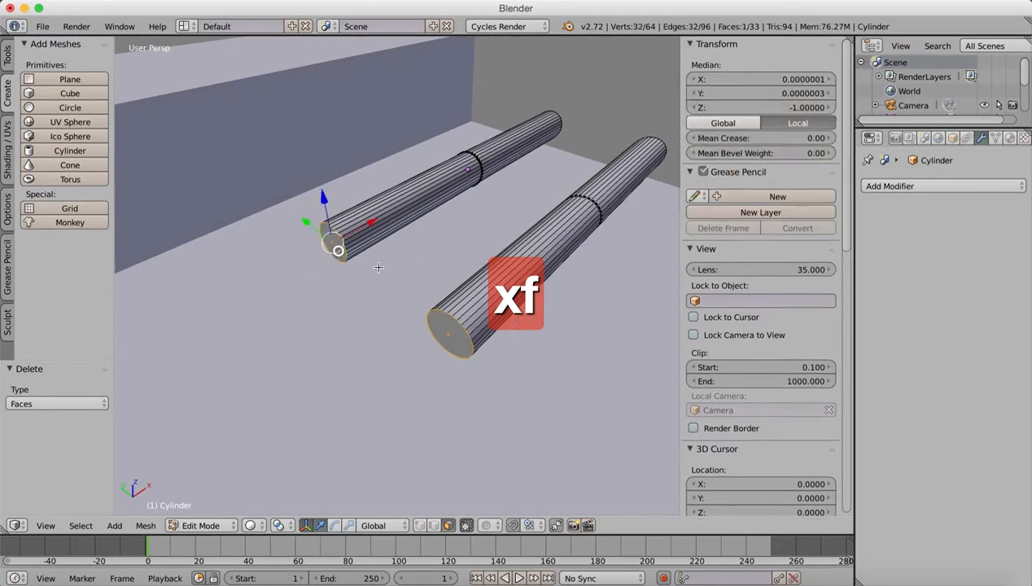
{"action": "key", "text": "x"}
{"action": "key", "text": "f"}
{"action": "middle_click_drag", "start_coordinate": [517, 277], "coordinate": [410, 215]}
{"action": "scroll", "coordinate": [543, 283], "scroll_direction": "down", "scroll_amount": 6}
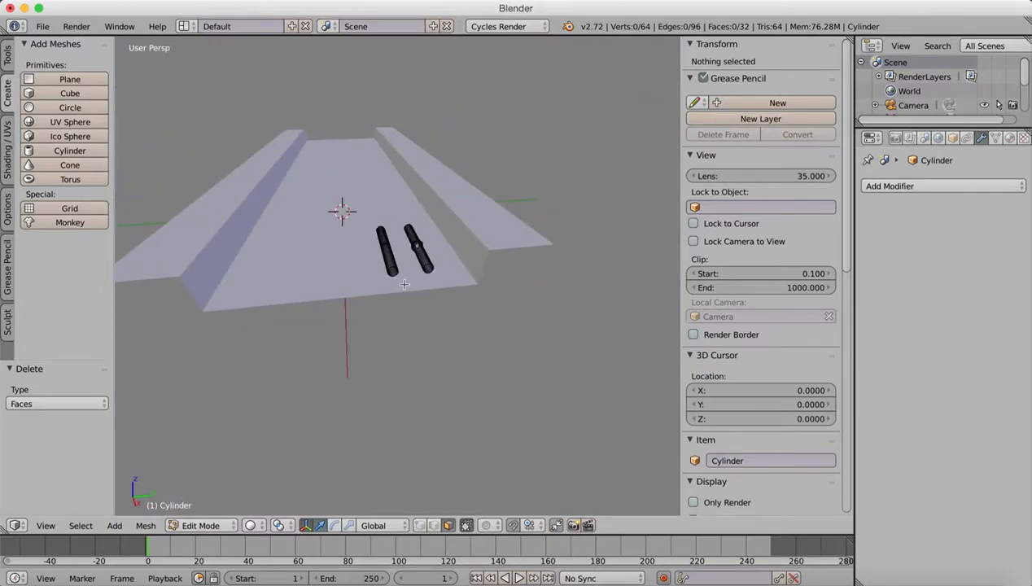
{"action": "middle_click_drag", "start_coordinate": [432, 299], "coordinate": [346, 315]}
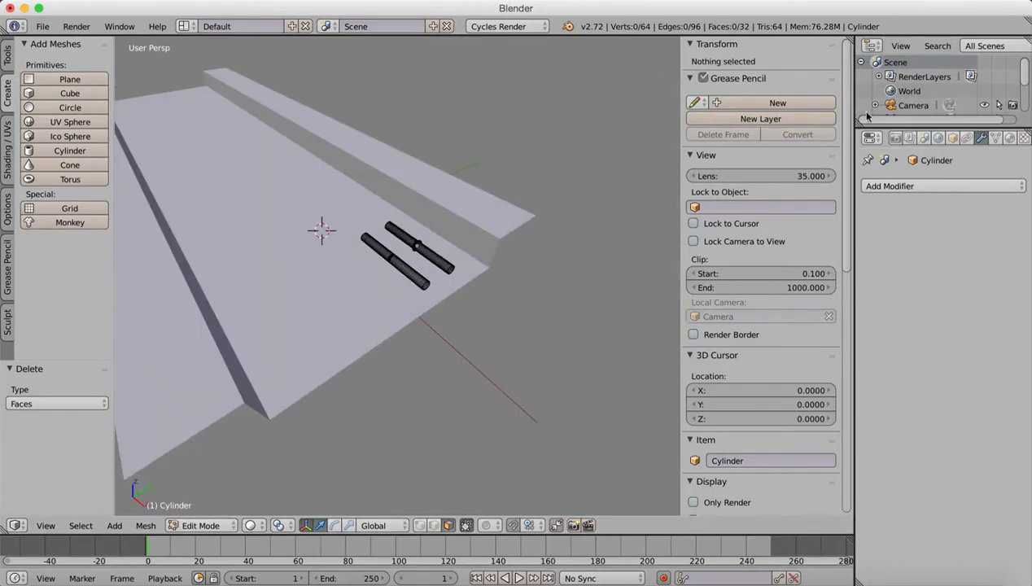
{"action": "left_click", "coordinate": [203, 525]}
{"action": "left_click", "coordinate": [210, 507]}
Select both cylinders together and bring up their material settings.
{"action": "right_click", "coordinate": [399, 174]}
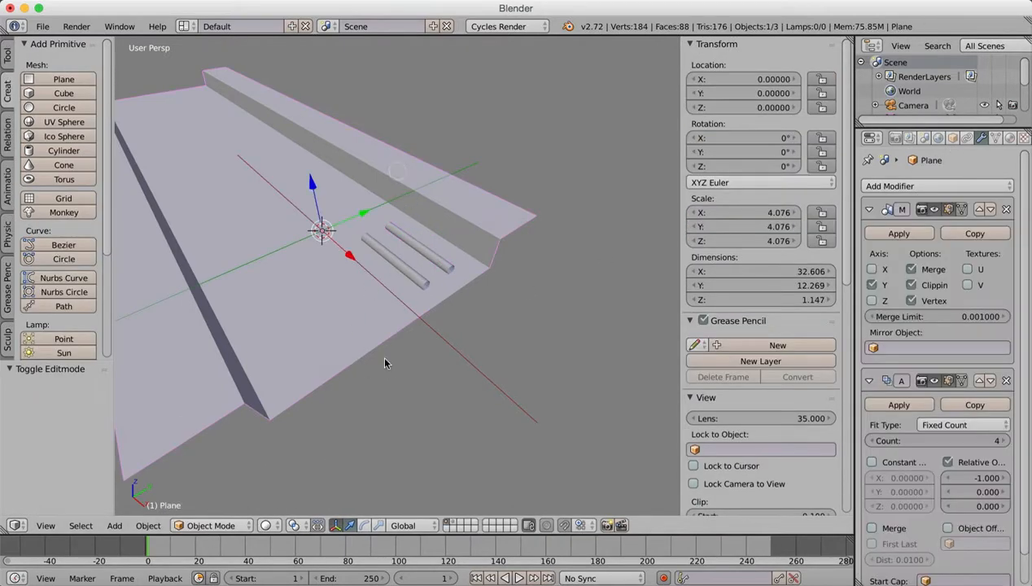
{"action": "right_click", "coordinate": [440, 263]}
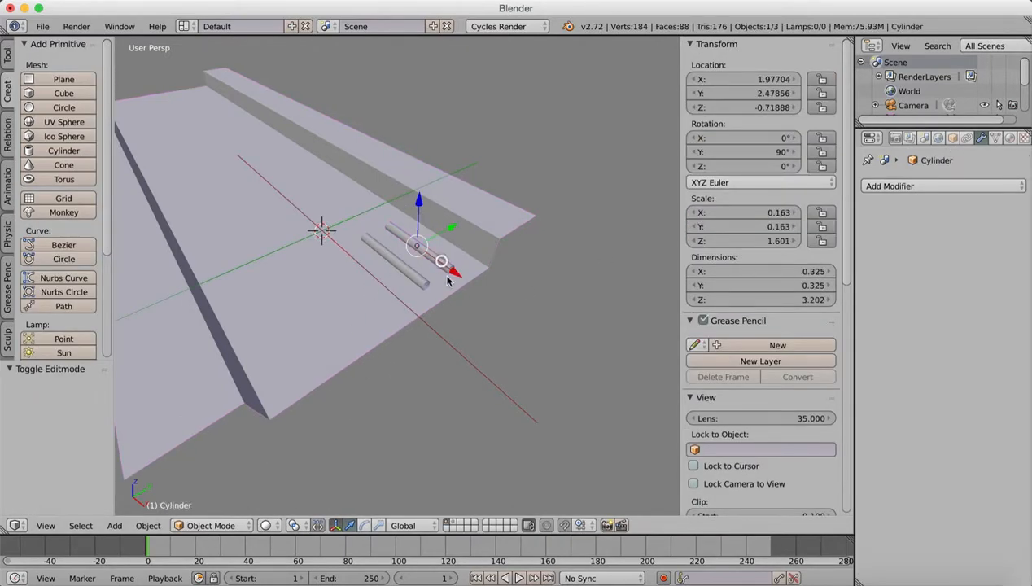
{"action": "right_click", "coordinate": [422, 281], "text": "shift"}
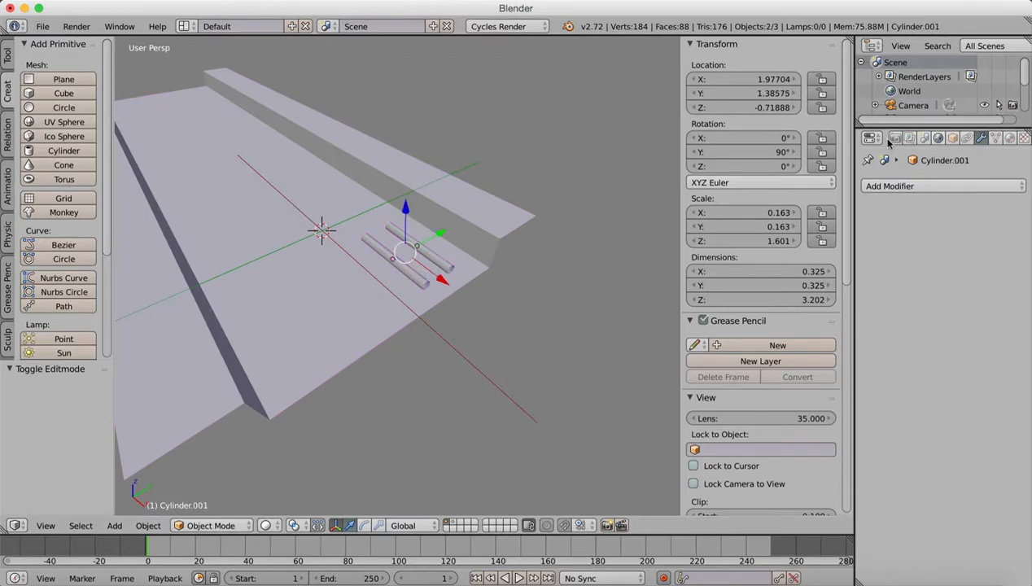
{"action": "left_click", "coordinate": [1010, 140]}
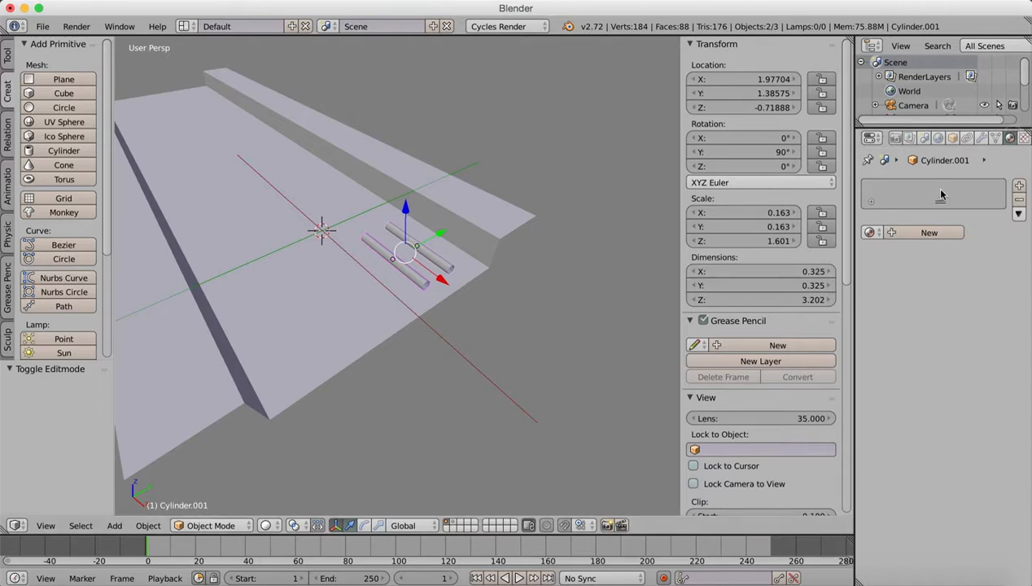
Switch the render engine to Blender Render and back to Cycles Render.
{"action": "left_click", "coordinate": [492, 27]}
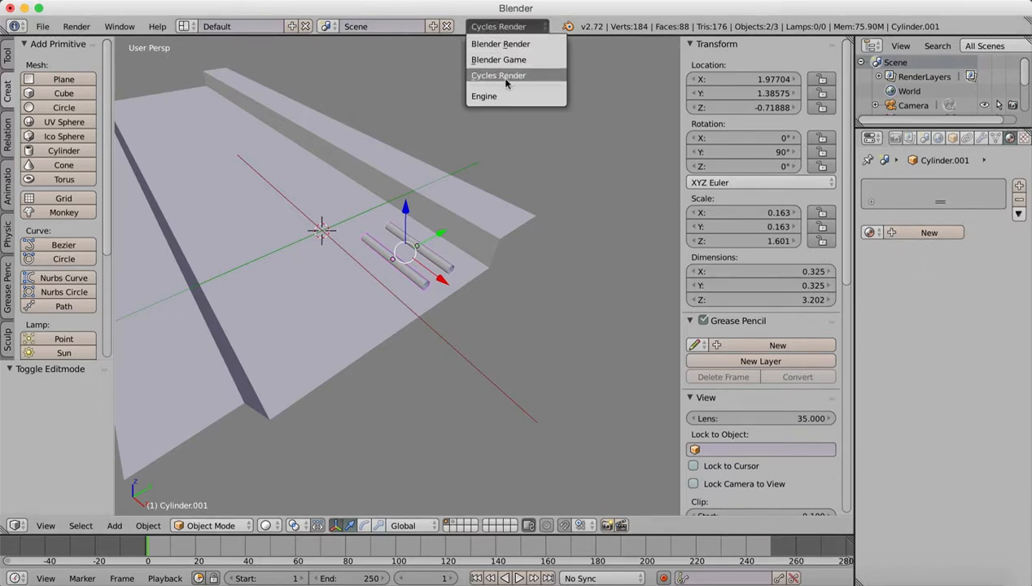
{"action": "left_click", "coordinate": [505, 44]}
{"action": "left_click", "coordinate": [508, 27]}
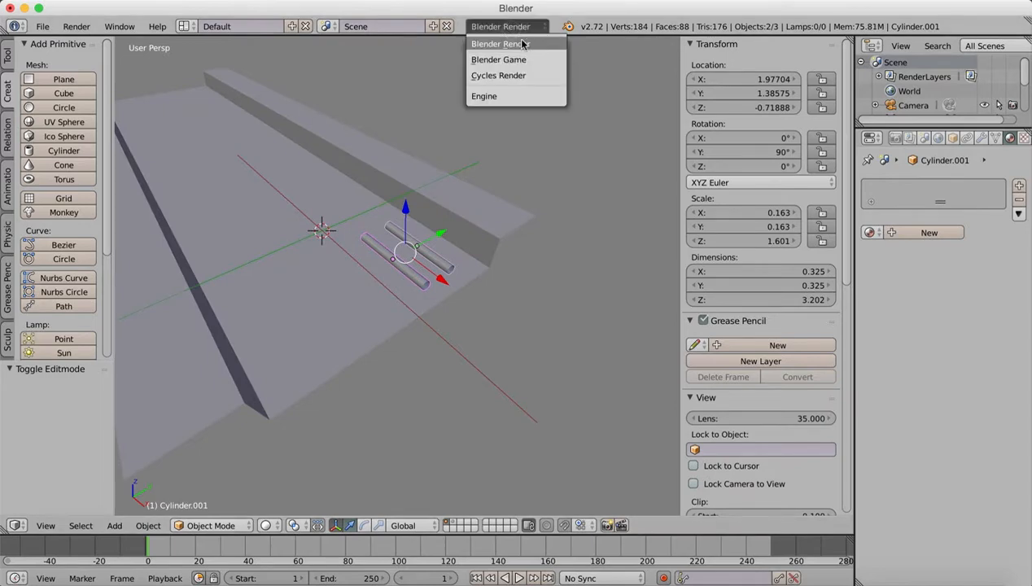
{"action": "left_click", "coordinate": [494, 75]}
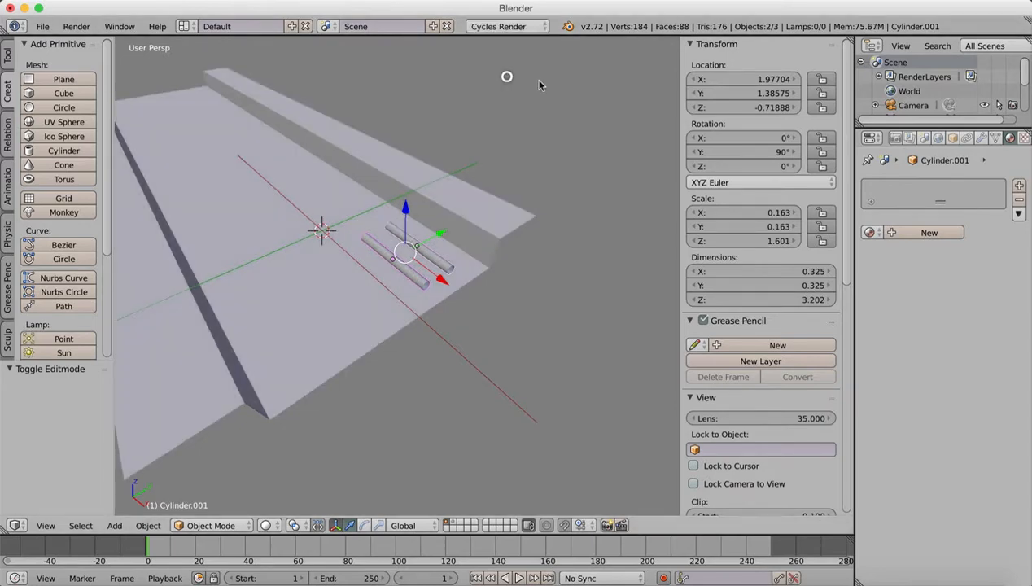
{"action": "left_click", "coordinate": [501, 29]}
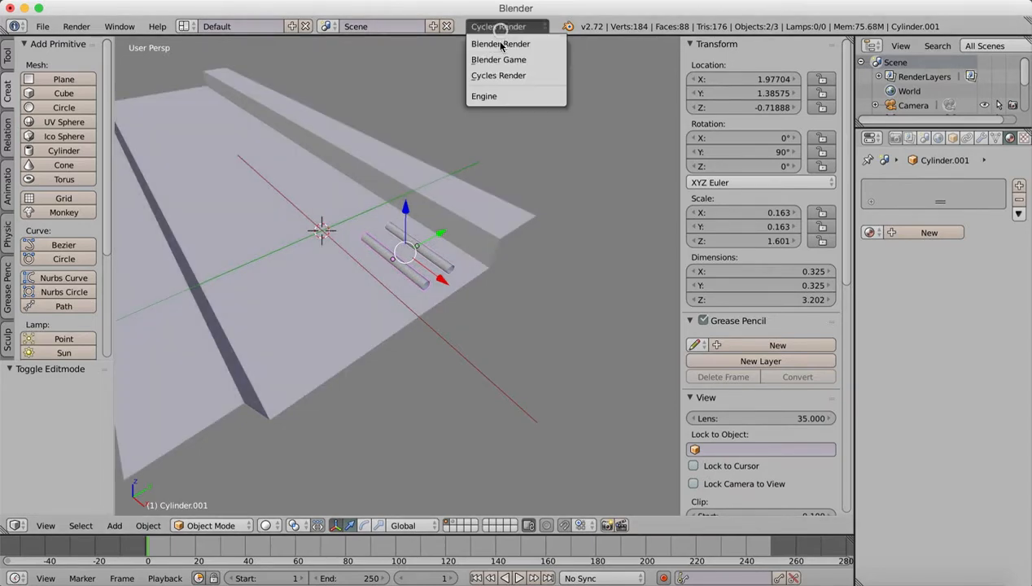
{"action": "left_click", "coordinate": [493, 74]}
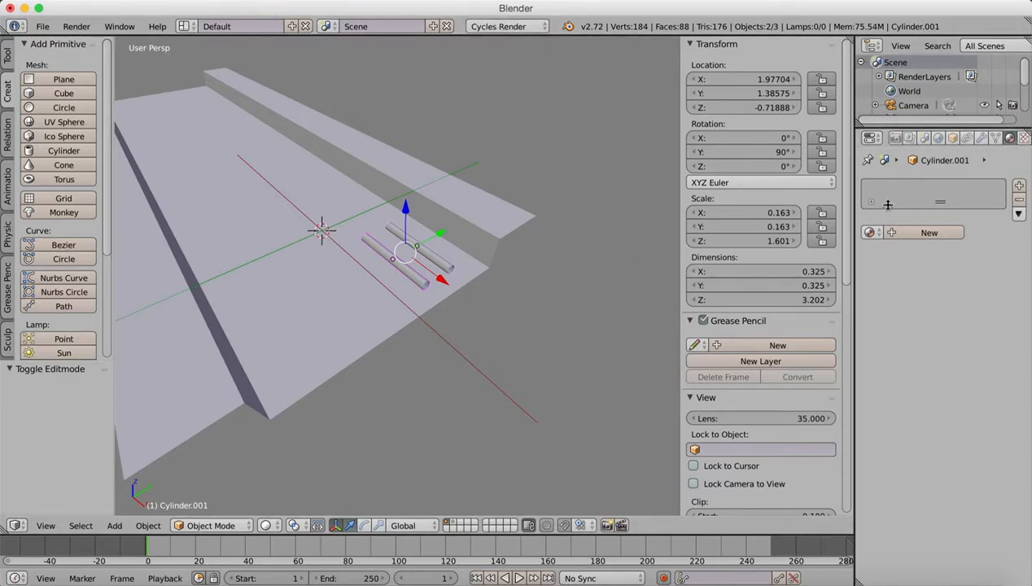
Create a new material on the cylinders with an Emission surface and a strength of 8.
{"action": "left_click", "coordinate": [929, 233]}
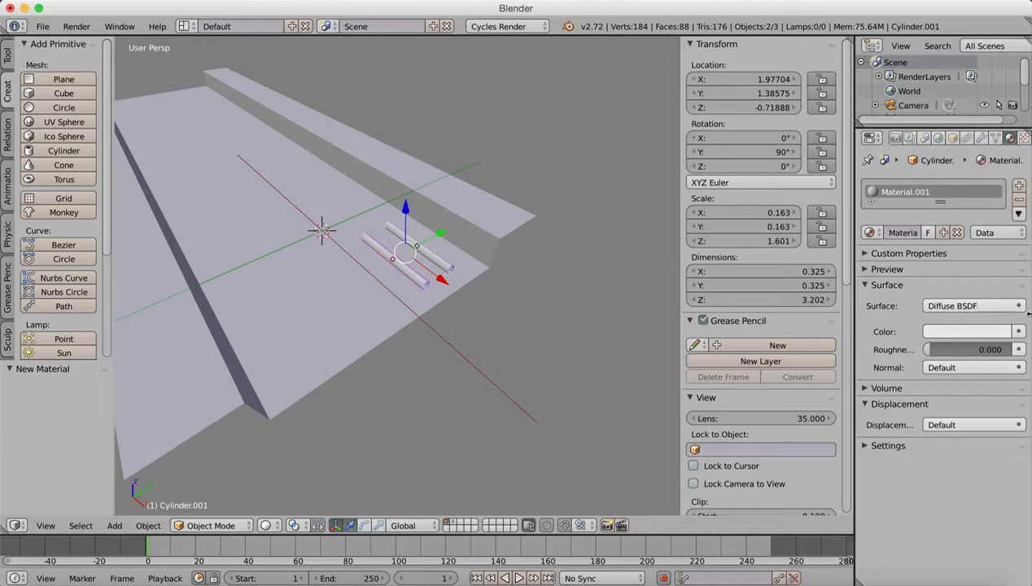
{"action": "left_click", "coordinate": [951, 305]}
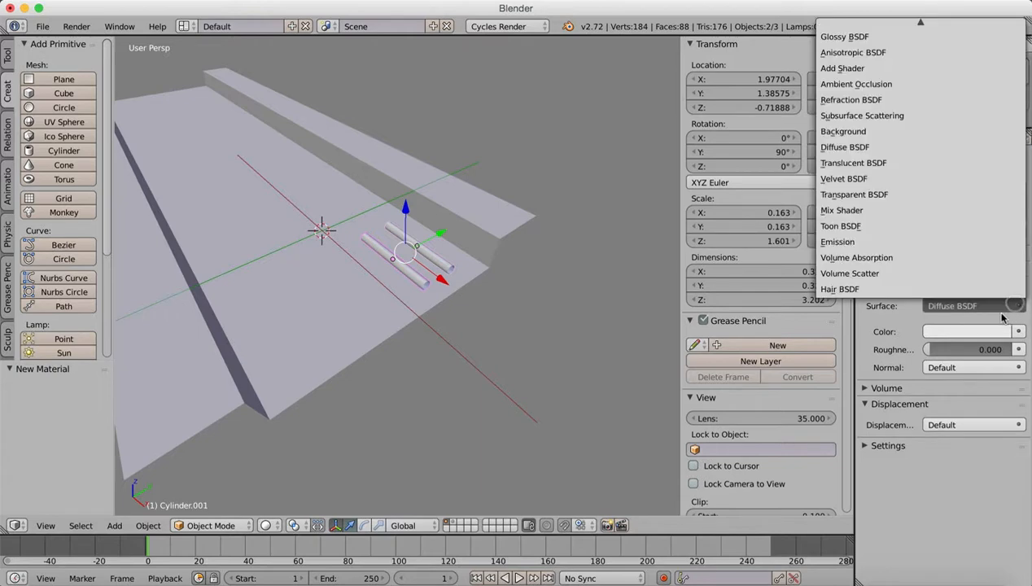
{"action": "left_click", "coordinate": [846, 242]}
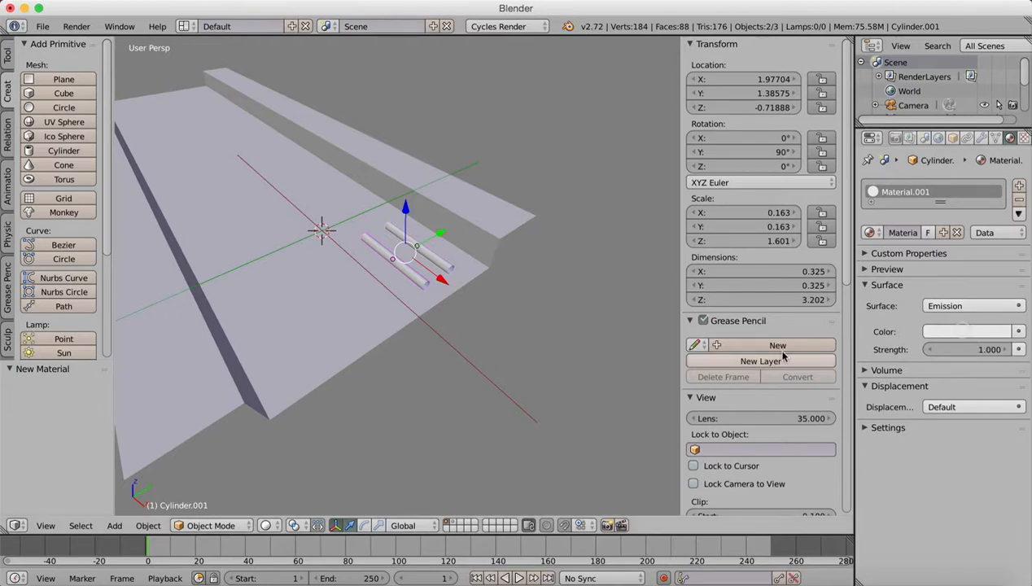
{"action": "left_click_drag", "start_coordinate": [989, 350], "coordinate": [1000, 350]}
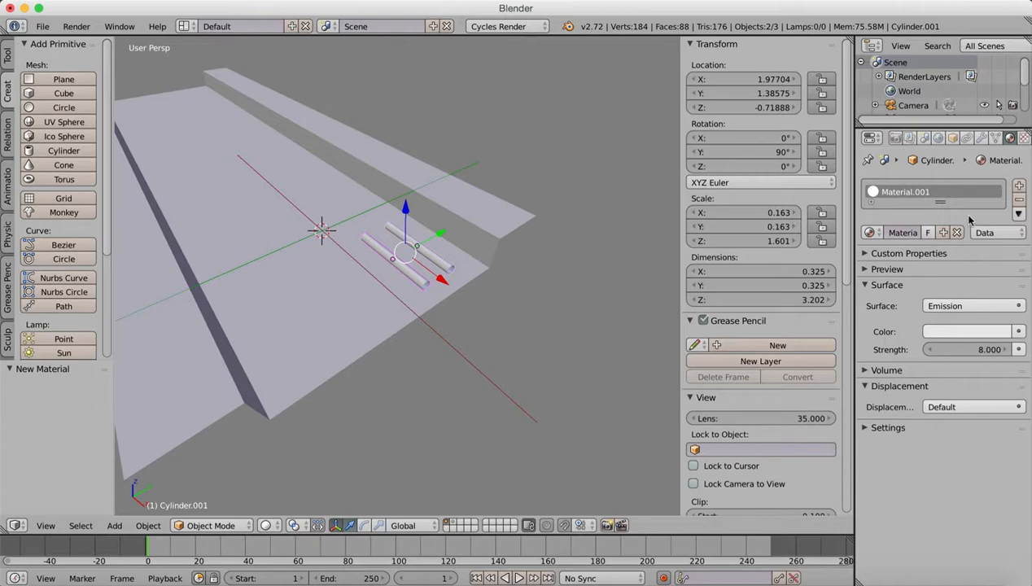
Give the floor channel a new Diffuse BSDF material and darken its colour to a grey of about 0.359 RGB.
{"action": "right_click", "coordinate": [489, 218]}
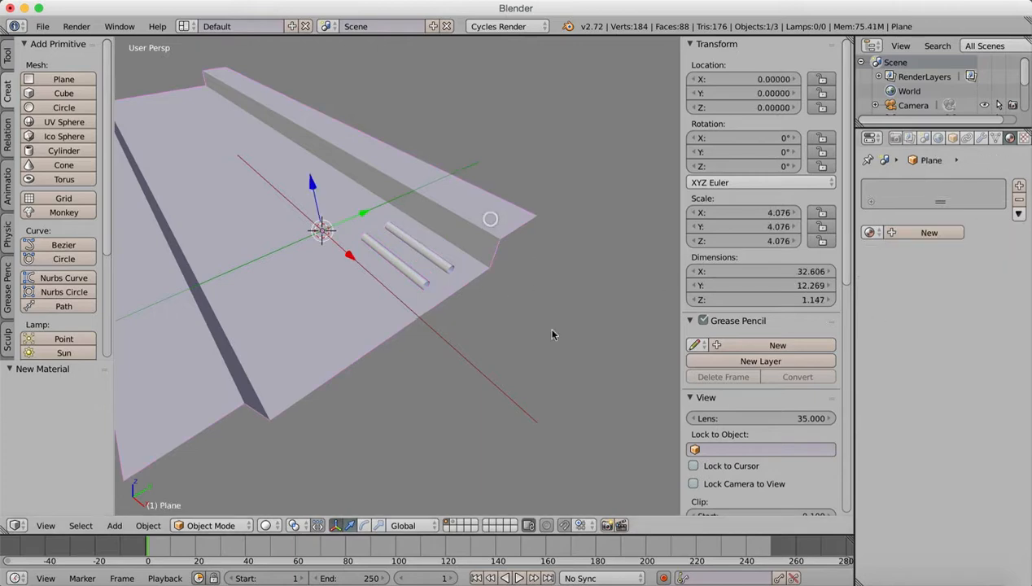
{"action": "left_click", "coordinate": [900, 233]}
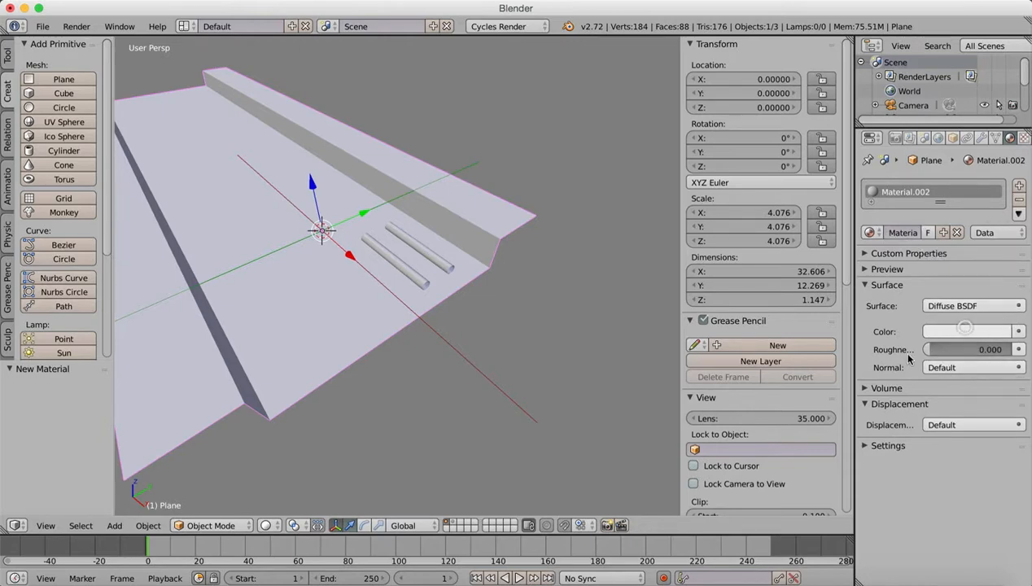
{"action": "left_click", "coordinate": [982, 330]}
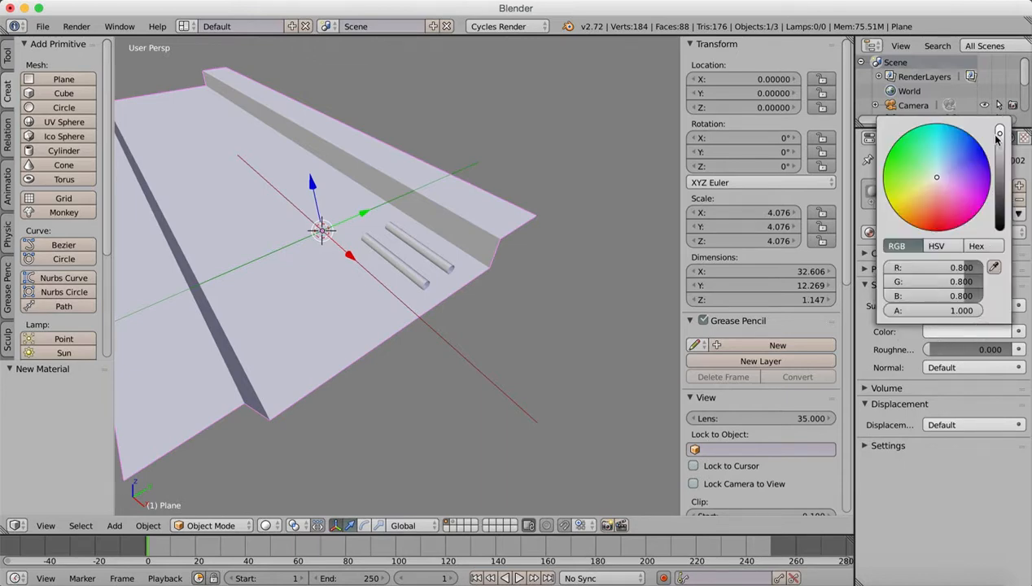
{"action": "left_click_drag", "start_coordinate": [999, 134], "coordinate": [999, 162]}
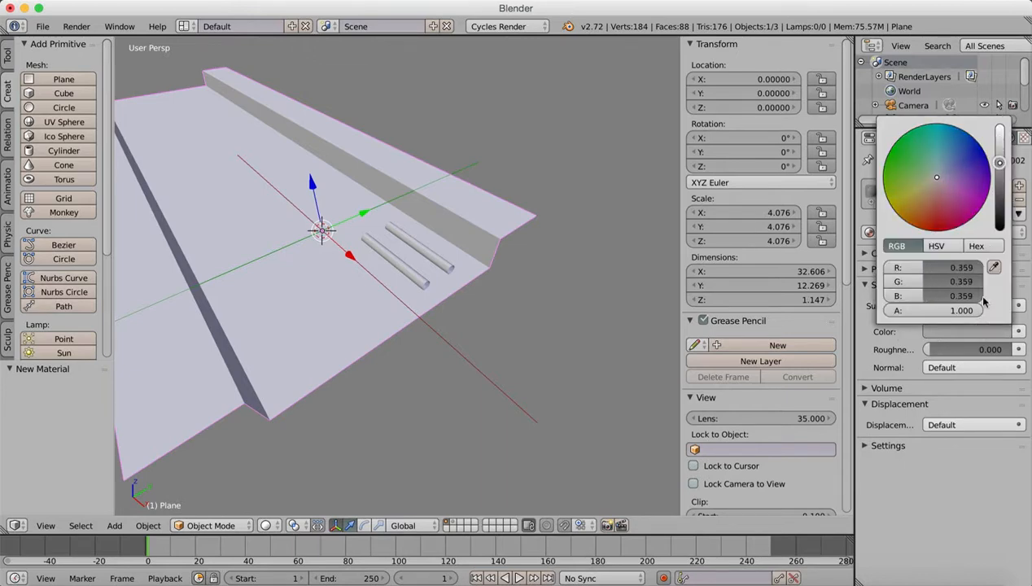
{"action": "left_click", "coordinate": [960, 397]}
Rename the floor channel's material to "structure grey".
{"action": "left_click", "coordinate": [901, 234]}
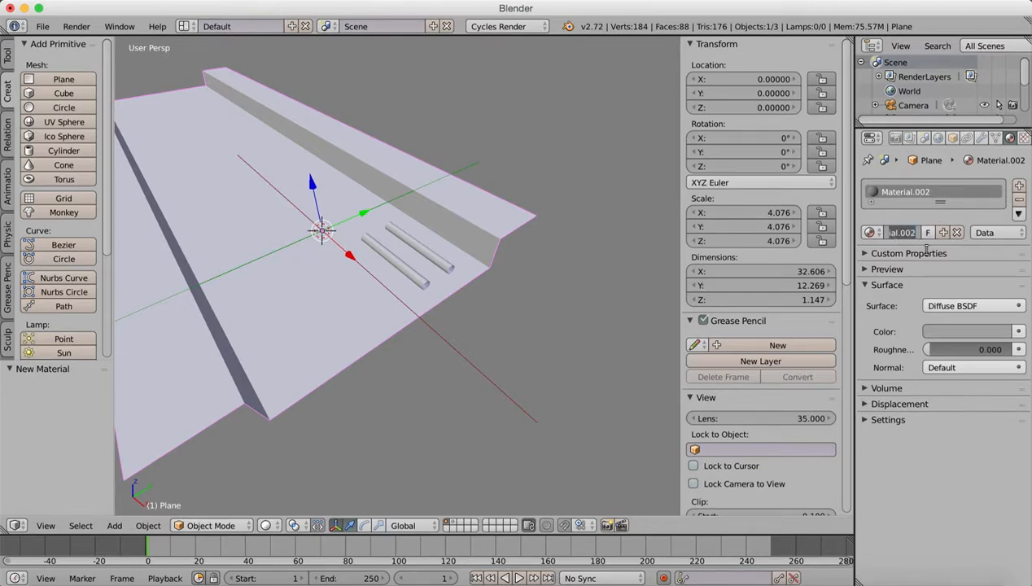
{"action": "type", "text": "structure"}
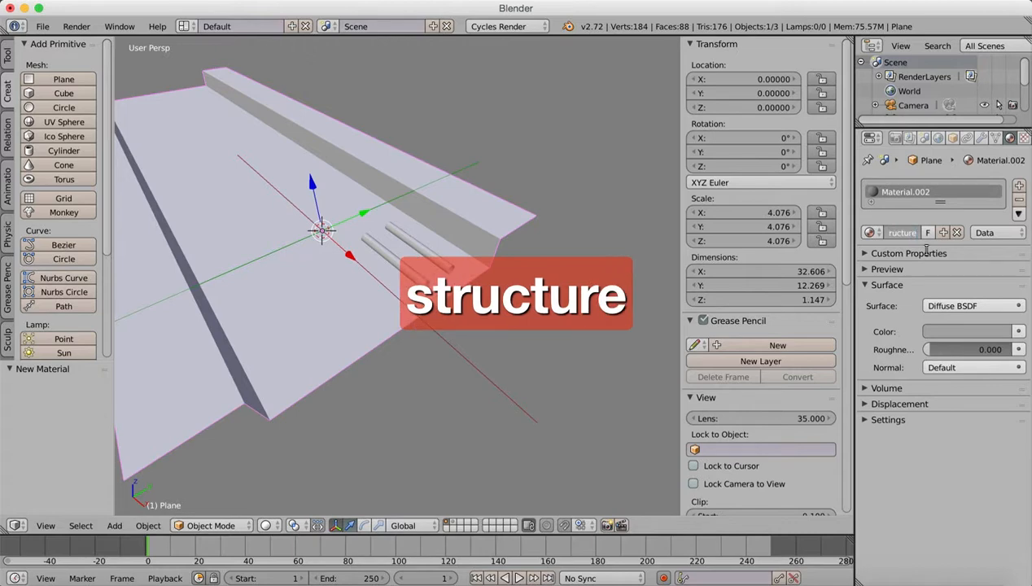
{"action": "type", "text": " grey"}
{"action": "key", "text": "Return"}
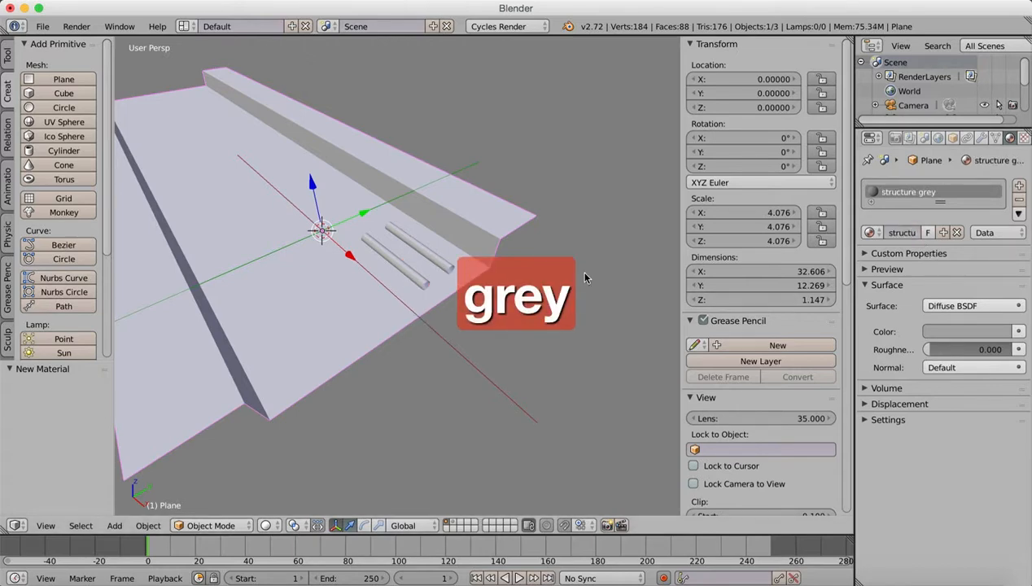
Rename the cylinders' emission material to "white light".
{"action": "right_click", "coordinate": [409, 233]}
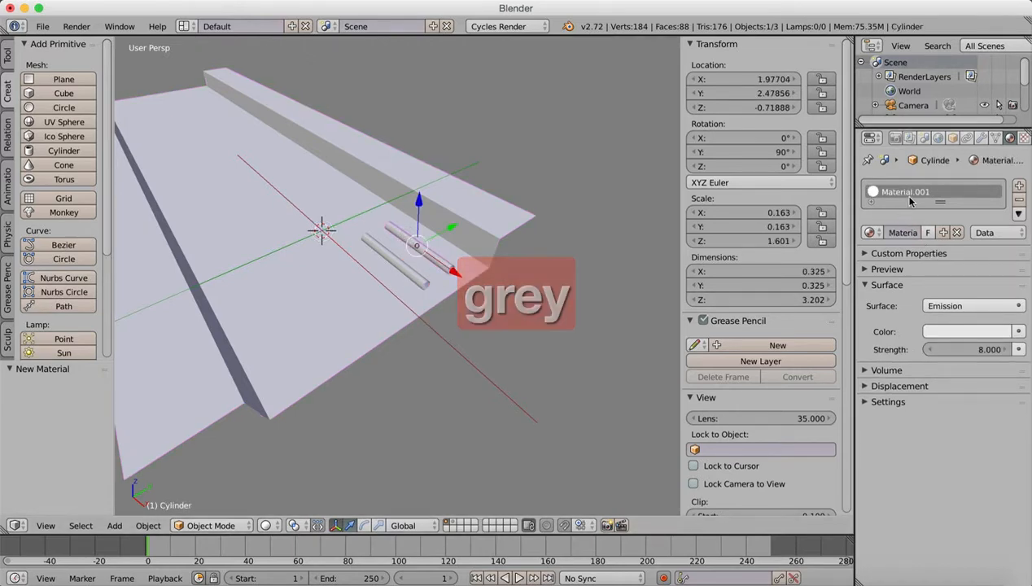
{"action": "left_click", "coordinate": [900, 232]}
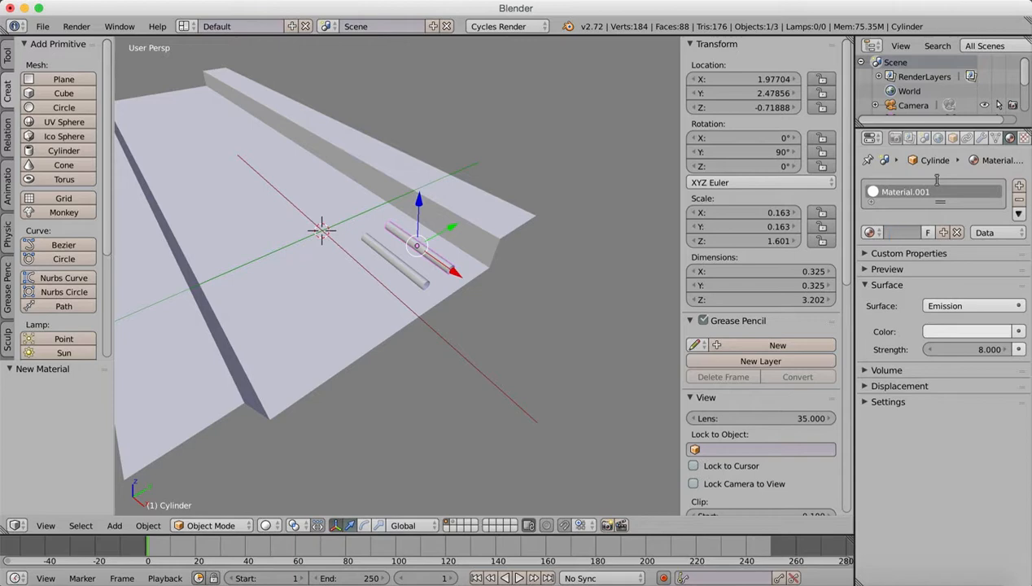
{"action": "type", "text": "white light"}
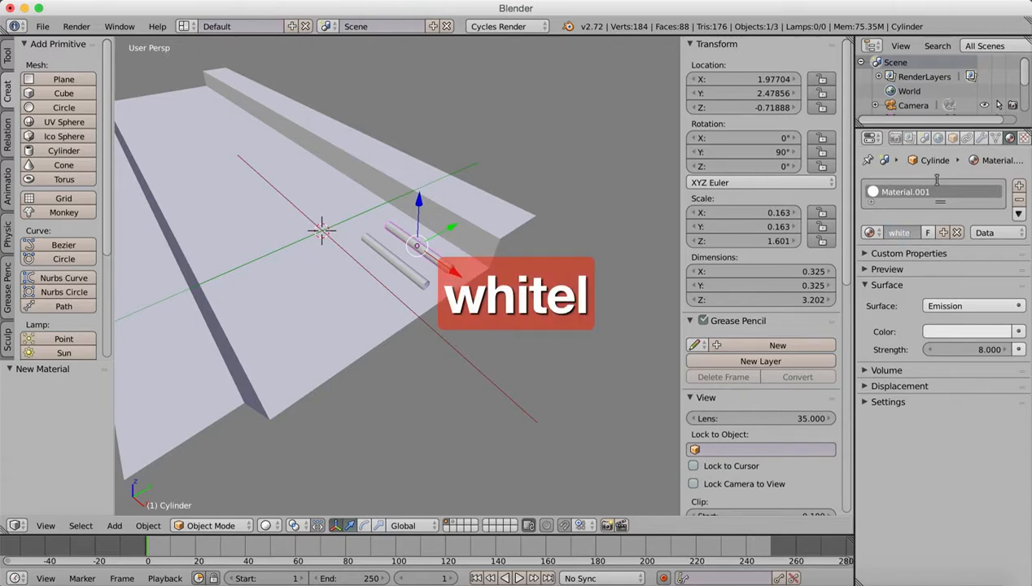
{"action": "key", "text": "Return"}
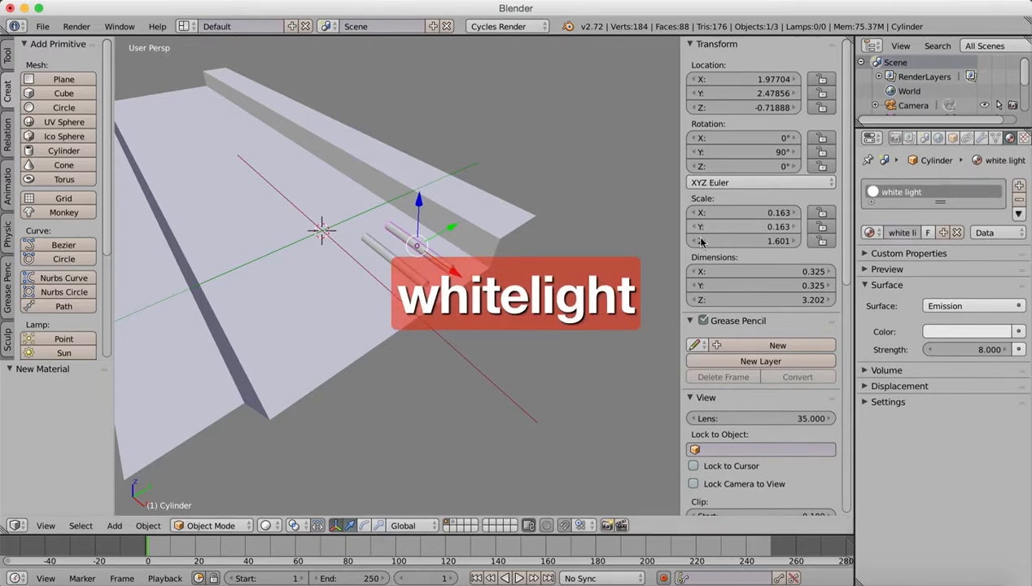
Collapse the floor channel's Mirror and Array modifiers and turn off the viewport display of both.
{"action": "right_click", "coordinate": [472, 227]}
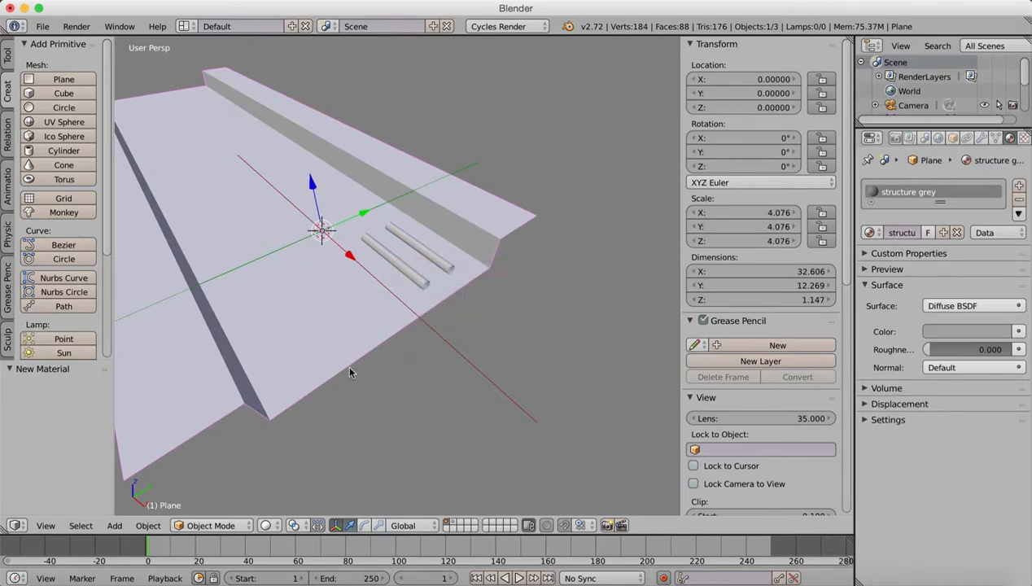
{"action": "middle_click_drag", "start_coordinate": [341, 370], "coordinate": [448, 352]}
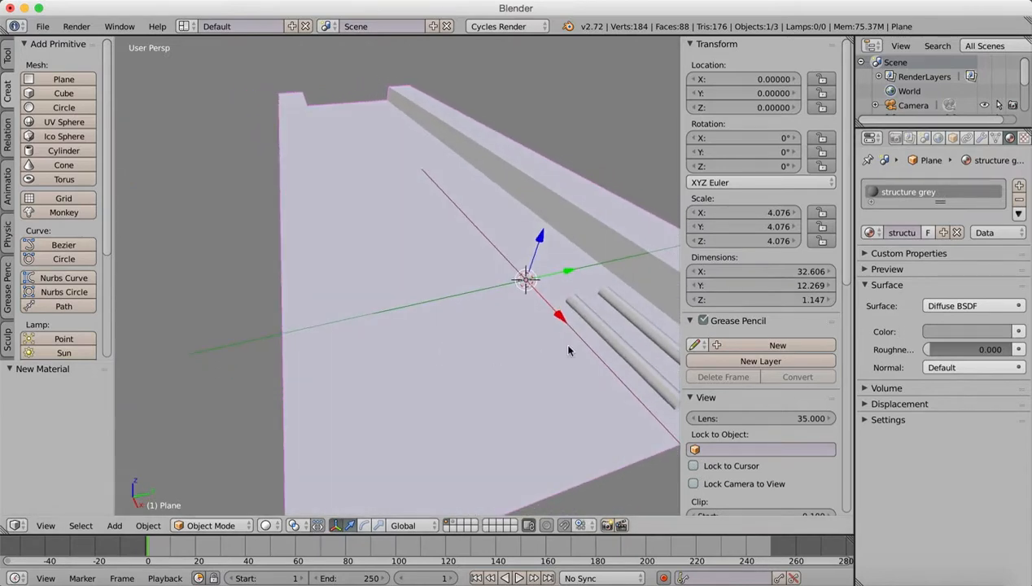
{"action": "left_click", "coordinate": [867, 286]}
{"action": "left_click", "coordinate": [995, 138]}
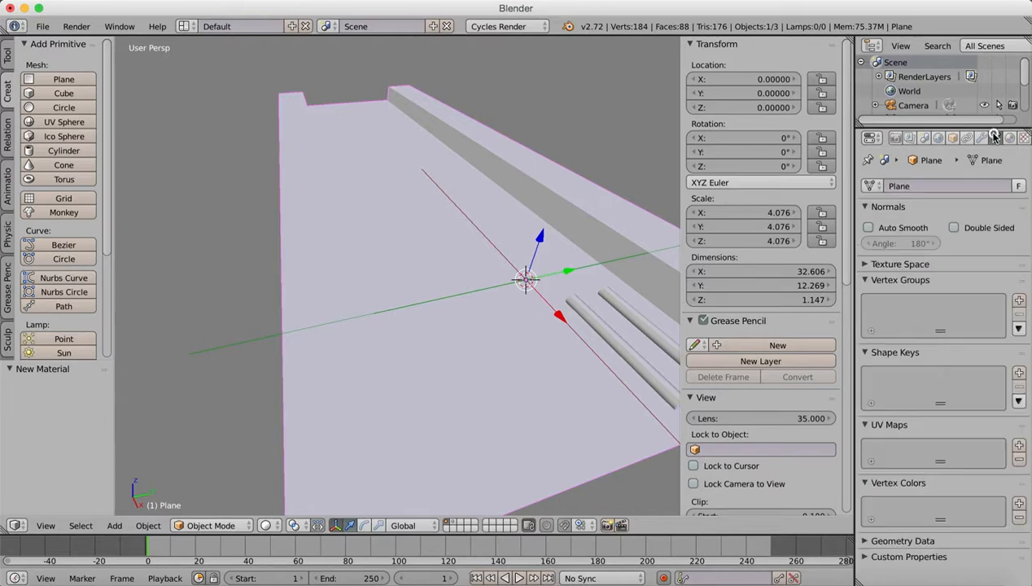
{"action": "left_click", "coordinate": [980, 137]}
{"action": "left_click", "coordinate": [869, 209]}
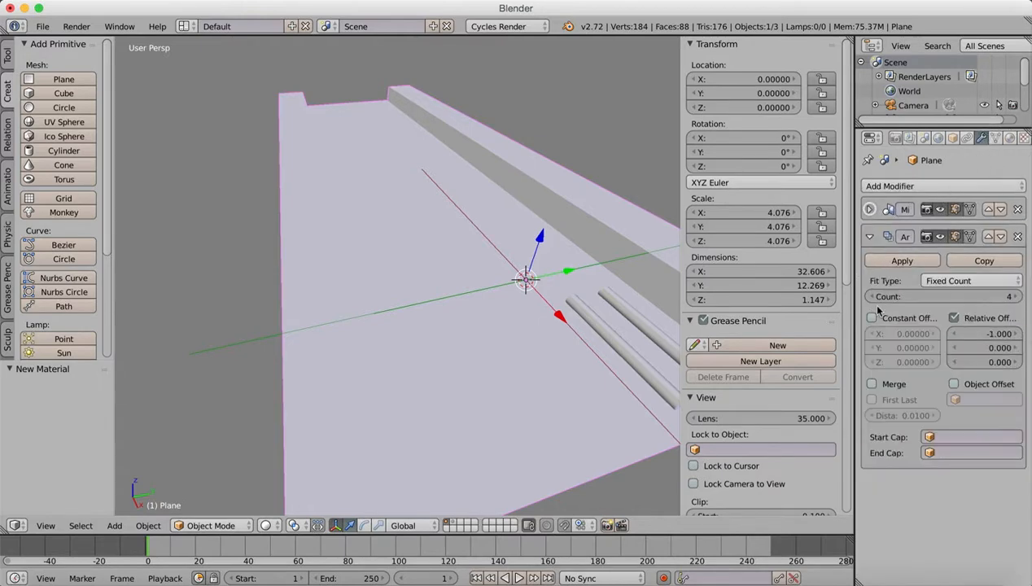
{"action": "left_click", "coordinate": [869, 236]}
{"action": "left_click", "coordinate": [940, 236]}
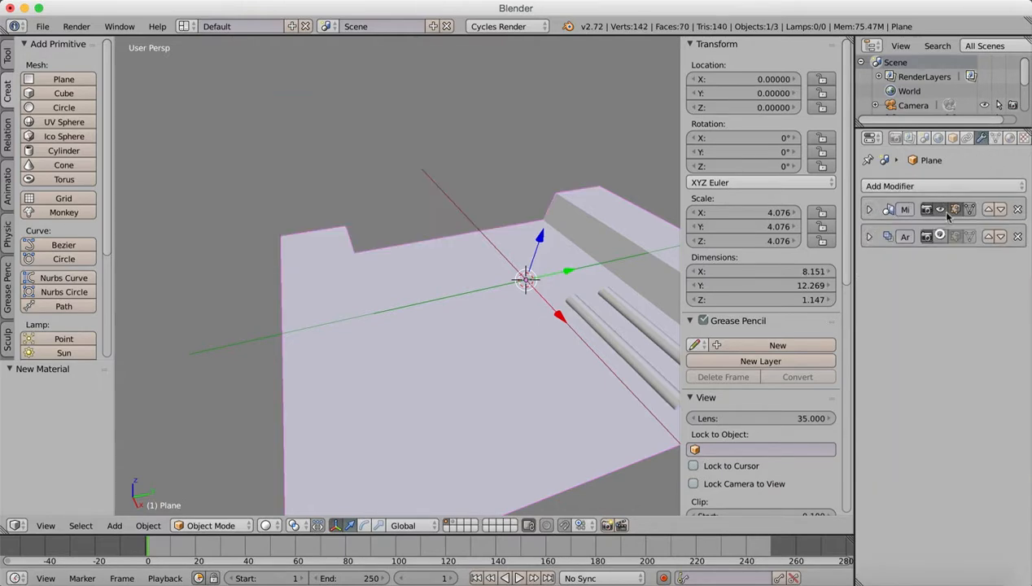
{"action": "left_click", "coordinate": [940, 209]}
Add a cube at the origin and scale it uniformly to about 0.619.
{"action": "mouse_move", "coordinate": [541, 311]}
{"action": "middle_mouse_down"}
{"action": "mouse_move", "coordinate": [393, 272]}
{"action": "mouse_move", "coordinate": [500, 295]}
{"action": "mouse_move", "coordinate": [486, 270]}
{"action": "mouse_move", "coordinate": [543, 308]}
{"action": "middle_mouse_up"}
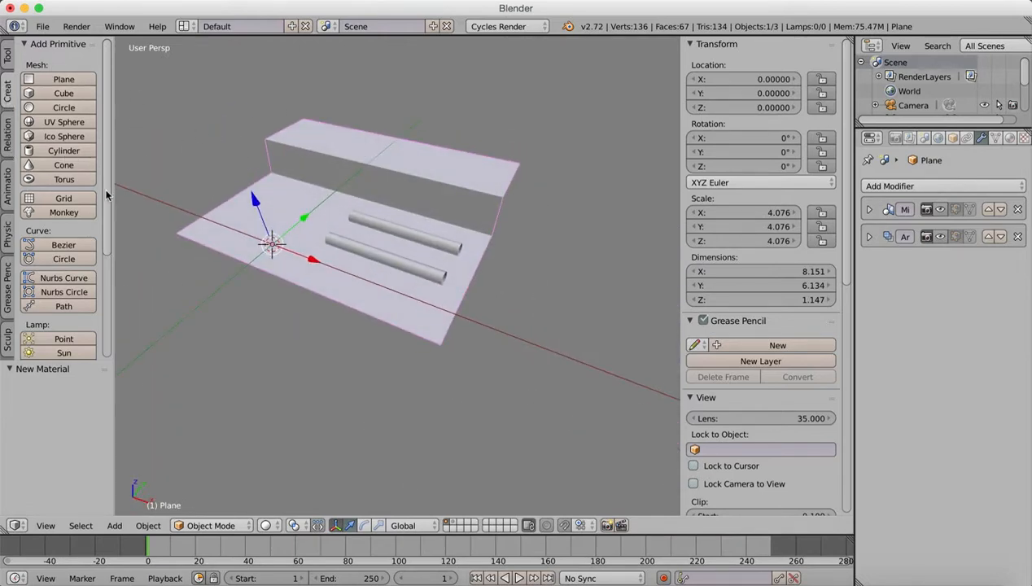
{"action": "left_click", "coordinate": [63, 93]}
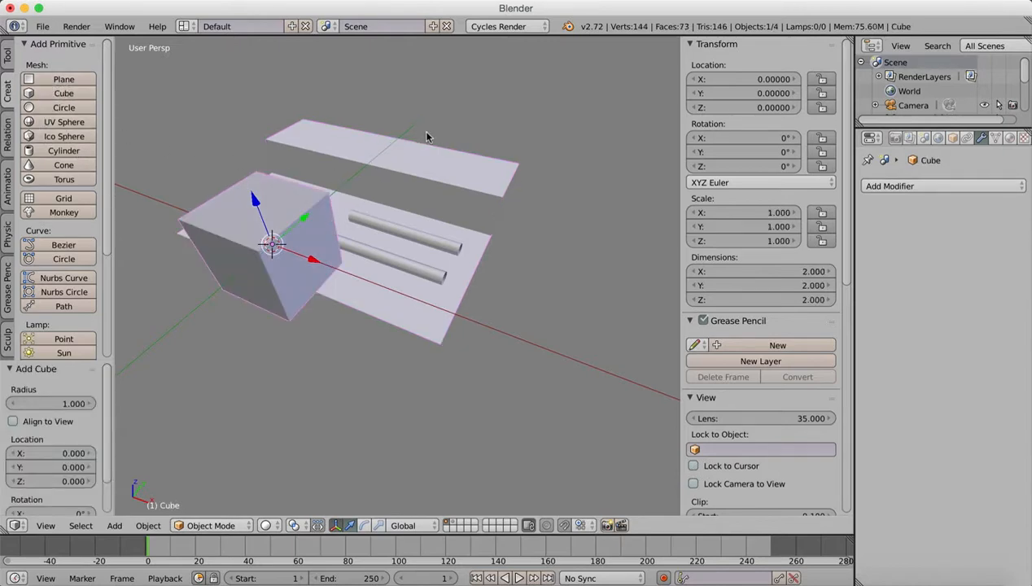
{"action": "key", "text": "s"}
{"action": "left_click", "coordinate": [379, 197]}
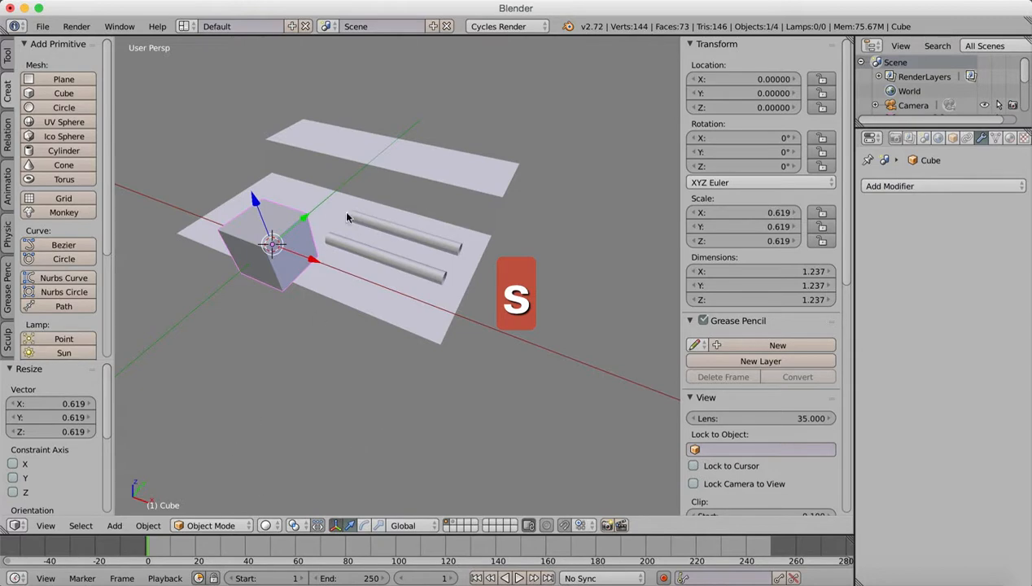
Shape the cube into a thin bar by lowering its top face about 1.084 and moving a side face about -1.074 along X.
{"action": "left_click", "coordinate": [210, 525]}
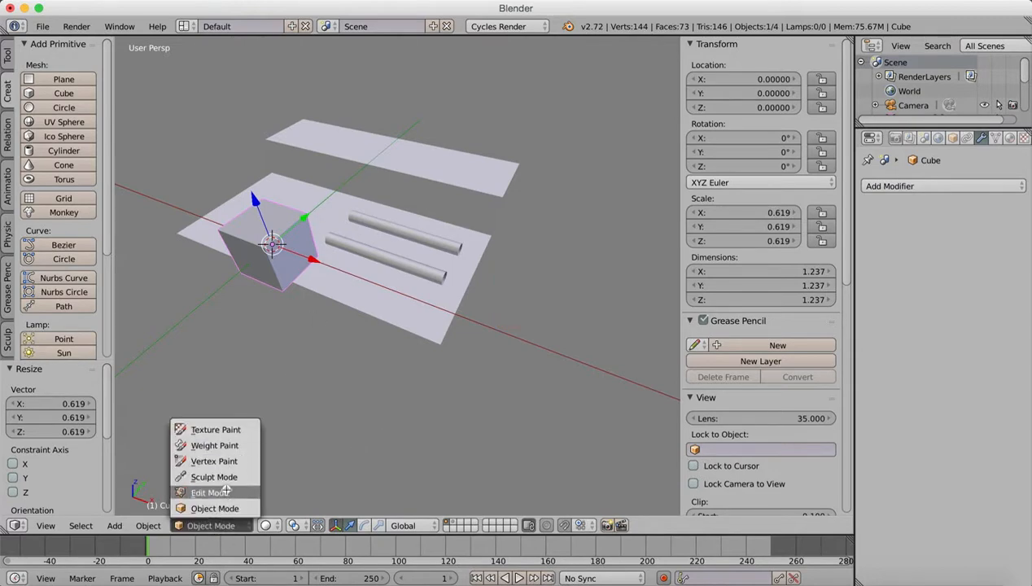
{"action": "left_click", "coordinate": [213, 487]}
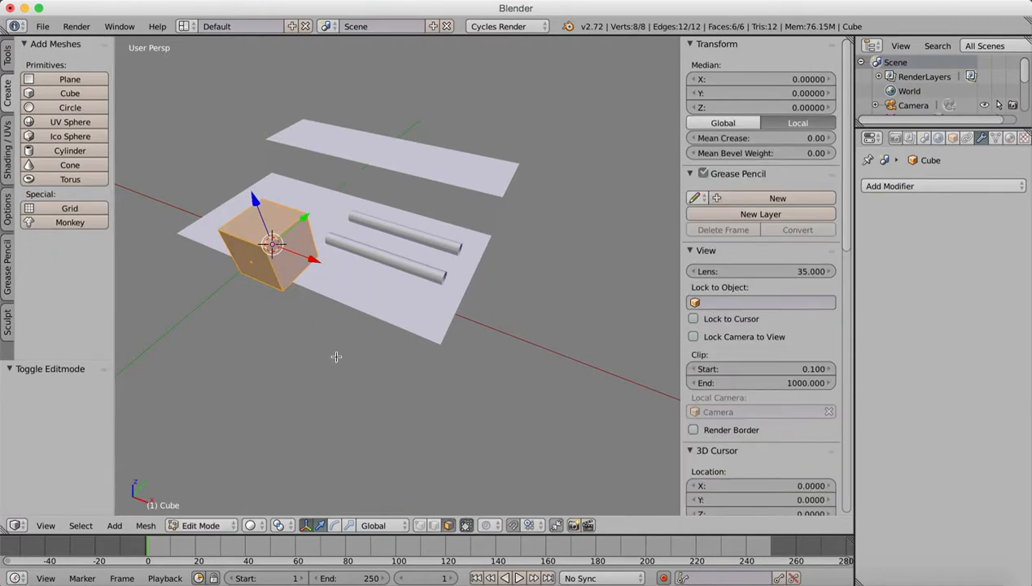
{"action": "right_click", "coordinate": [284, 219]}
{"action": "left_click_drag", "start_coordinate": [248, 177], "coordinate": [272, 223]}
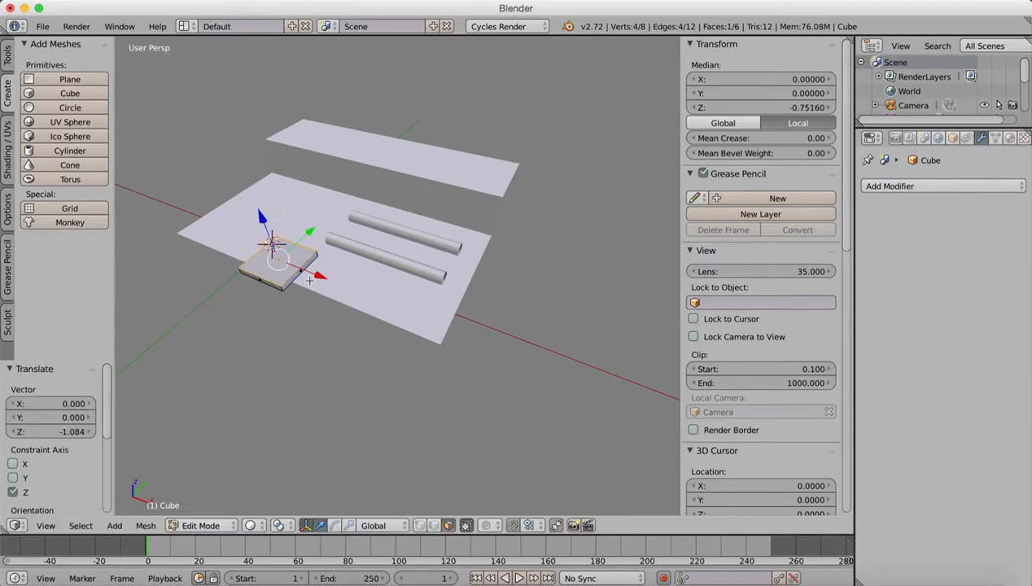
{"action": "left_click_drag", "start_coordinate": [329, 277], "coordinate": [309, 269]}
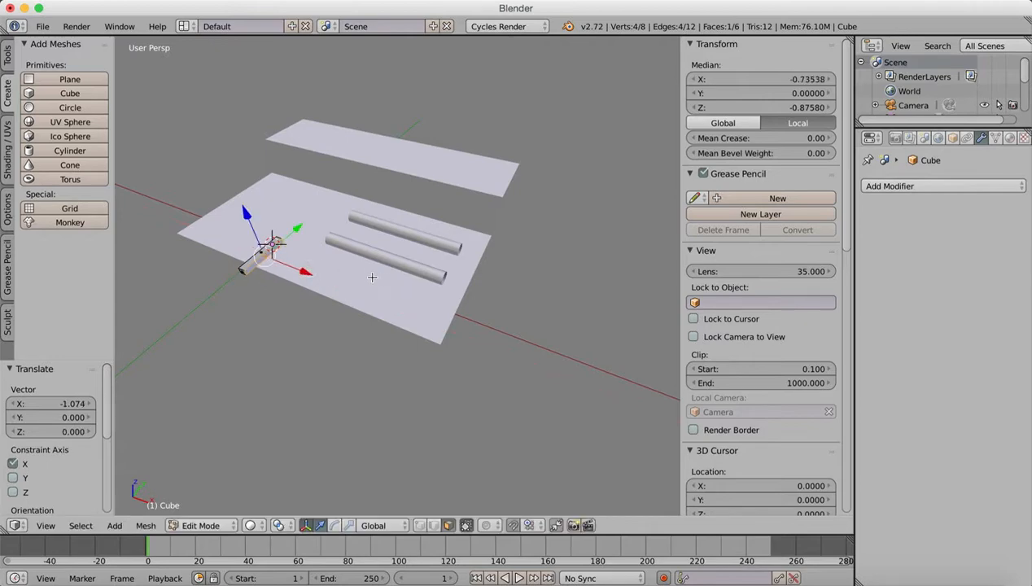
{"action": "mouse_move", "coordinate": [372, 277]}
{"action": "middle_mouse_down"}
{"action": "mouse_move", "coordinate": [427, 316]}
{"action": "mouse_move", "coordinate": [440, 293]}
{"action": "mouse_move", "coordinate": [415, 291]}
{"action": "mouse_move", "coordinate": [476, 244]}
{"action": "mouse_move", "coordinate": [426, 280]}
{"action": "middle_mouse_up"}
Return to Object Mode and scale the thin bar down uniformly to about 0.452.
{"action": "left_click", "coordinate": [200, 525]}
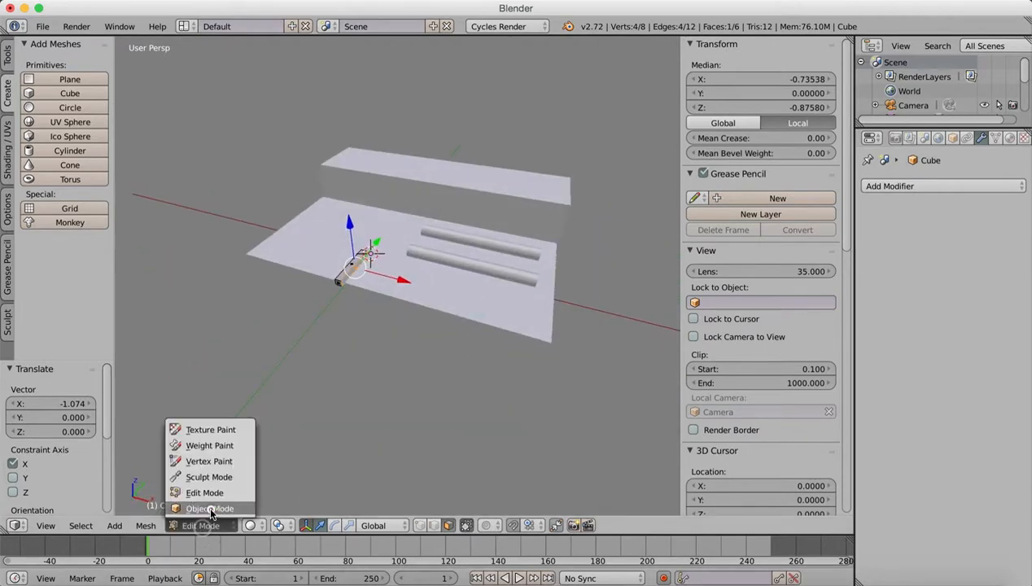
{"action": "left_click", "coordinate": [204, 531]}
{"action": "key", "text": "s"}
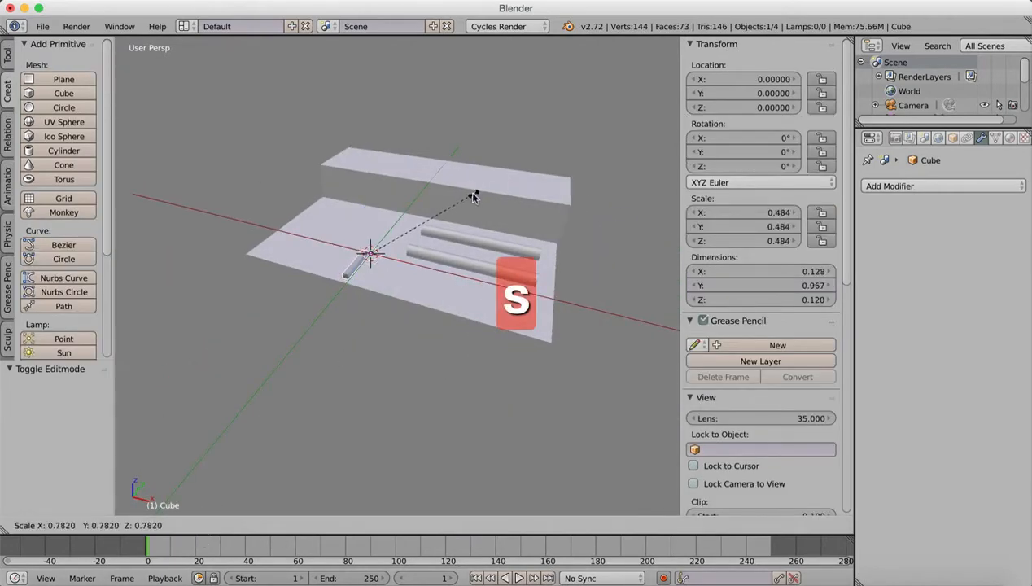
{"action": "left_click", "coordinate": [467, 197]}
Move the bar to the front end of the channel beside its raised side, about 4.186 on X and 3.570 on Y.
{"action": "key", "text": "g"}
{"action": "key", "text": "x"}
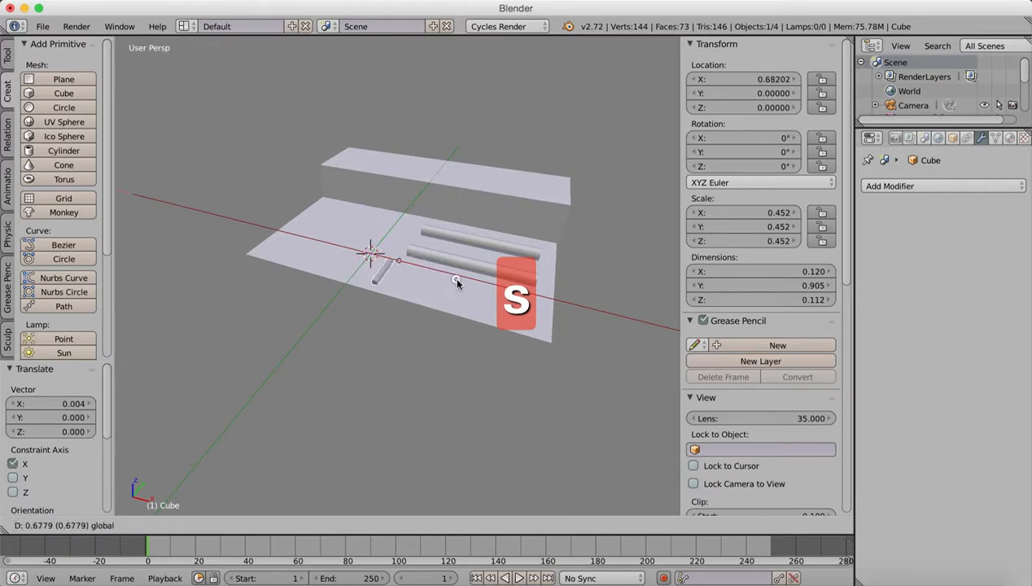
{"action": "left_click", "coordinate": [618, 329]}
{"action": "middle_click_drag", "start_coordinate": [619, 329], "coordinate": [386, 313]}
{"action": "key", "text": "g"}
{"action": "key", "text": "y"}
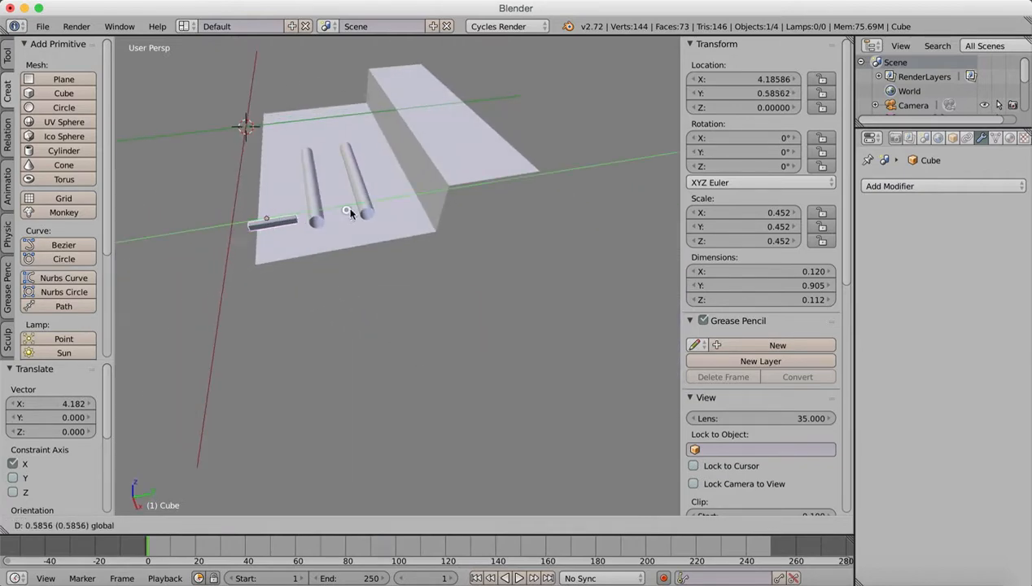
{"action": "left_click", "coordinate": [478, 193]}
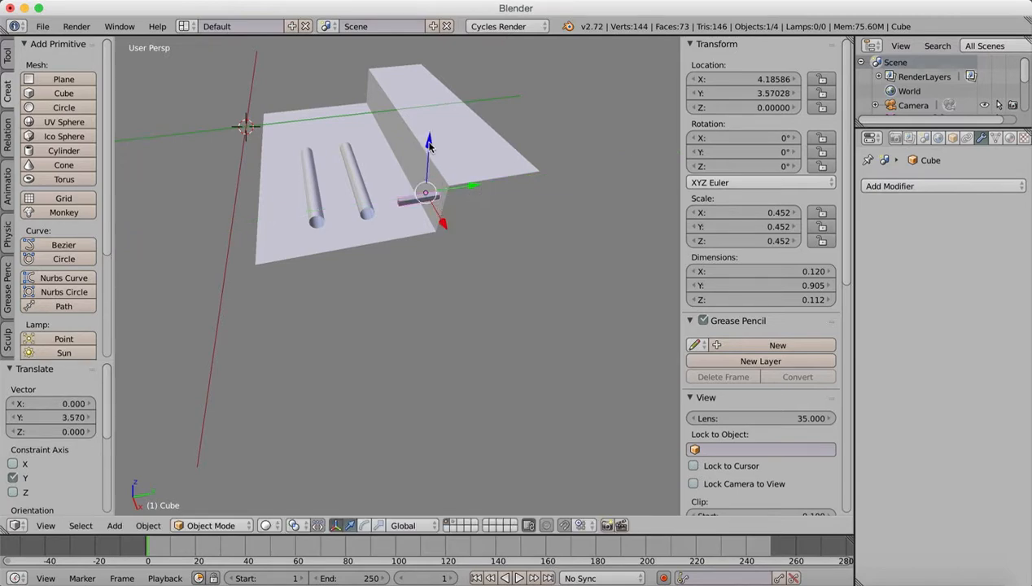
Raise the bar to about 0.324 on Z and shift it to about 4.347 on X.
{"action": "left_click_drag", "start_coordinate": [429, 145], "coordinate": [427, 119]}
{"action": "middle_click_drag", "start_coordinate": [427, 118], "coordinate": [540, 283]}
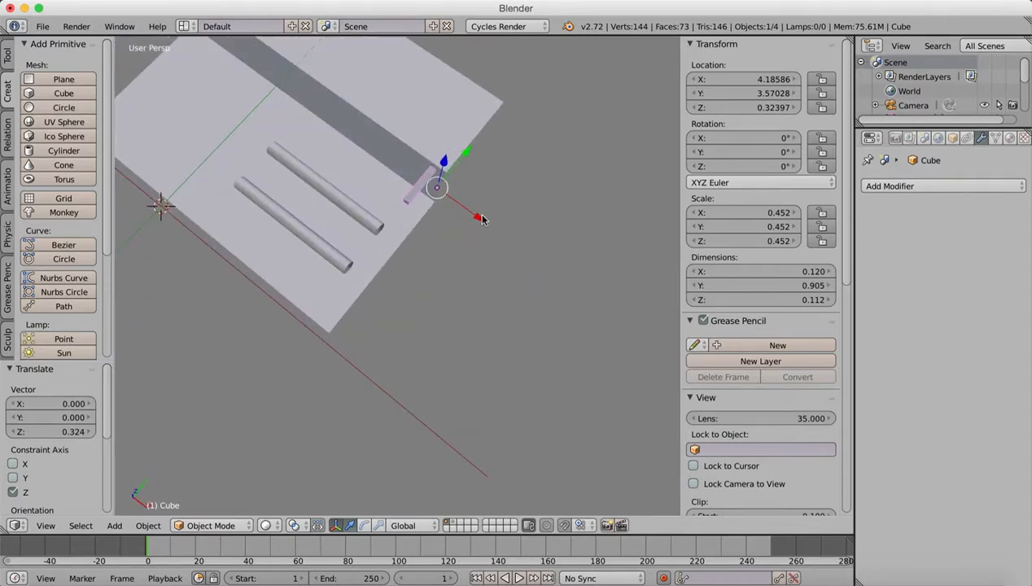
{"action": "mouse_move", "coordinate": [481, 218]}
{"action": "left_mouse_down"}
{"action": "mouse_move", "coordinate": [491, 218]}
{"action": "mouse_move", "coordinate": [480, 222]}
{"action": "left_mouse_up"}
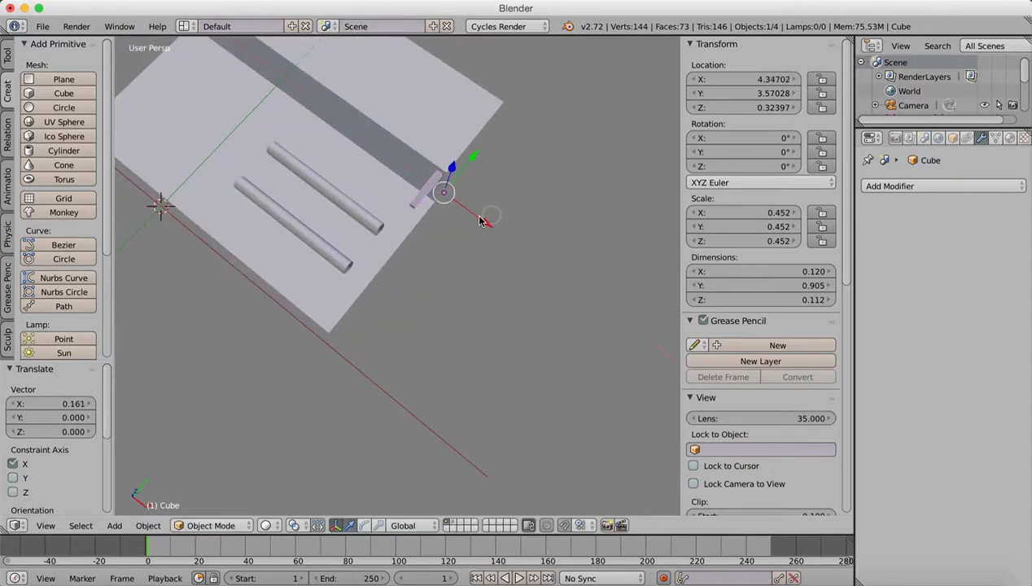
{"action": "middle_click_drag", "start_coordinate": [480, 221], "coordinate": [484, 208]}
Stretch the bar's inner end face along Y towards the channel's centre, making the bar about 4.15 long.
{"action": "key", "text": "Tab"}
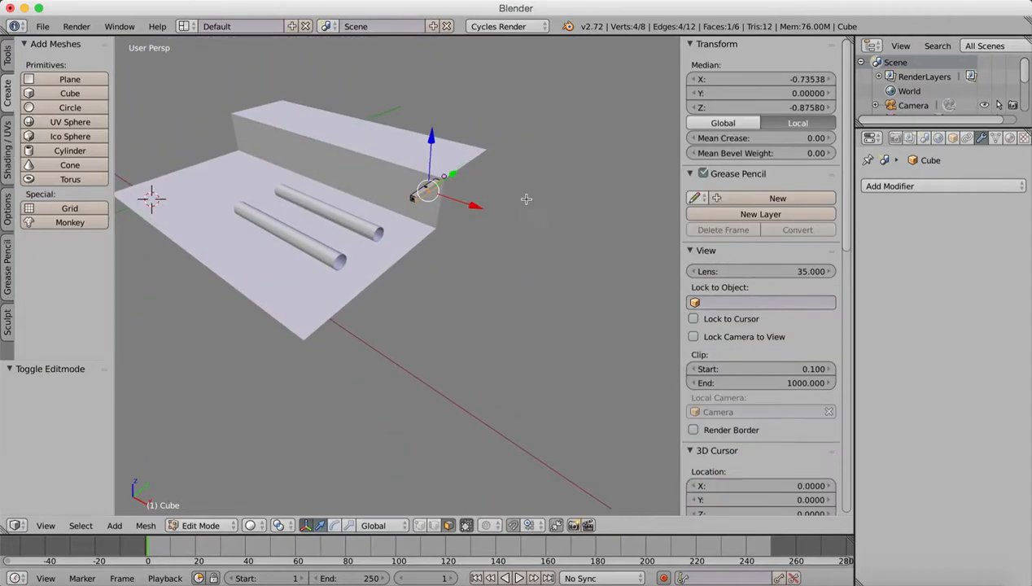
{"action": "left_click", "coordinate": [448, 525]}
{"action": "right_click", "coordinate": [413, 193]}
{"action": "left_click", "coordinate": [416, 196]}
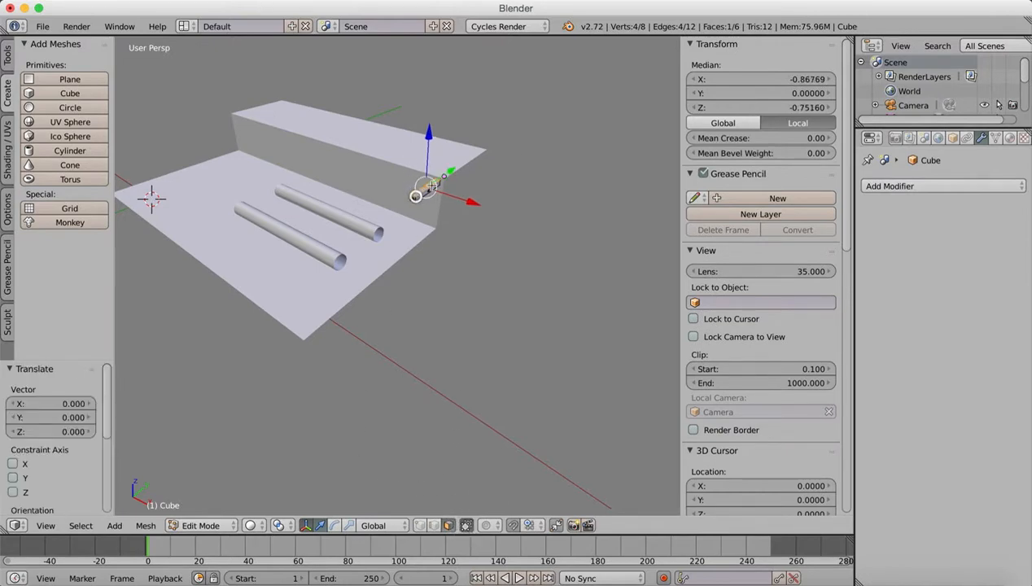
{"action": "right_click", "coordinate": [414, 197]}
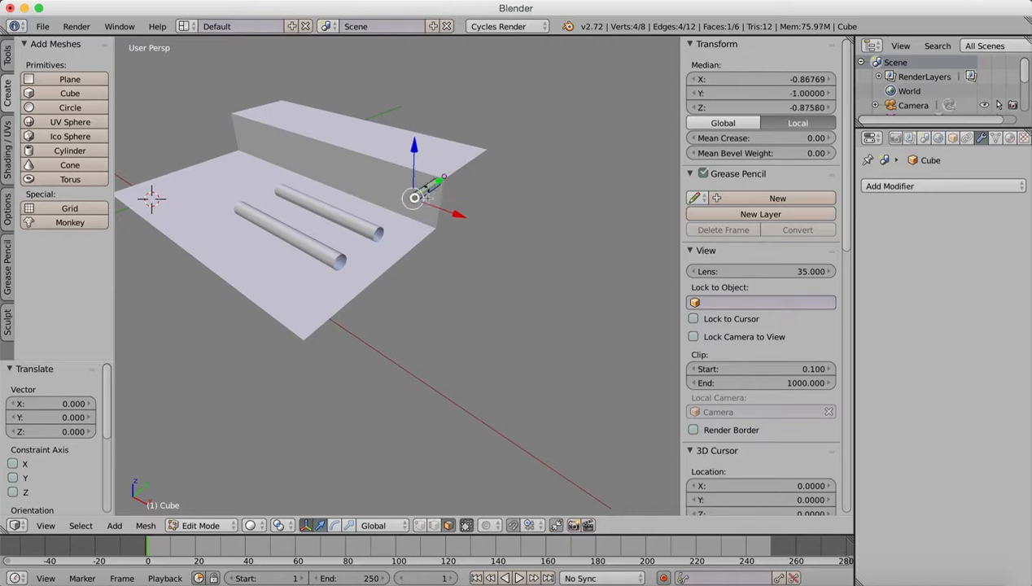
{"action": "left_click_drag", "start_coordinate": [439, 180], "coordinate": [319, 303]}
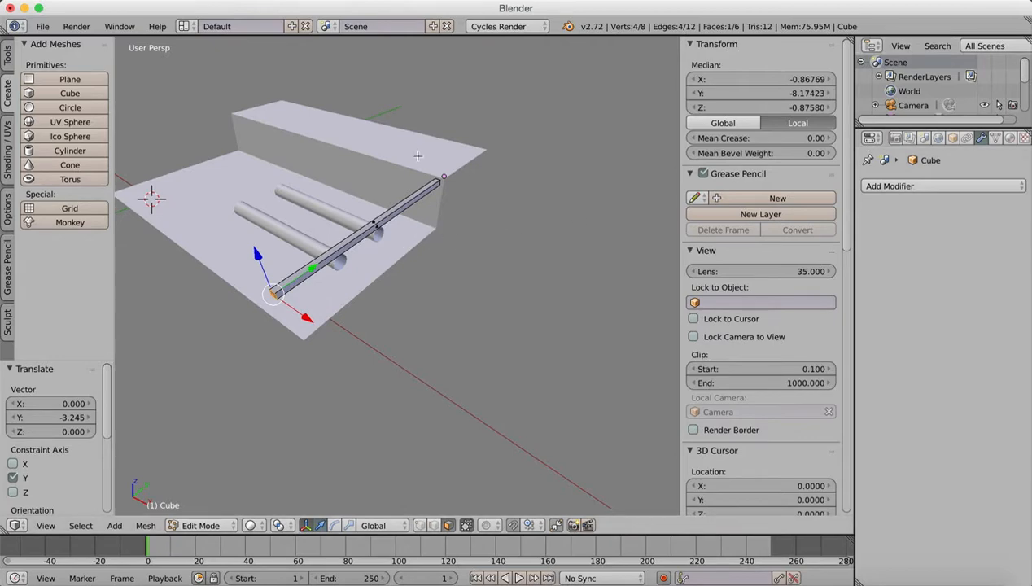
{"action": "key", "text": "Tab"}
Show the floor channel's Mirror modifier in the viewport again and add a Mirror modifier to the bar.
{"action": "right_click", "coordinate": [395, 143]}
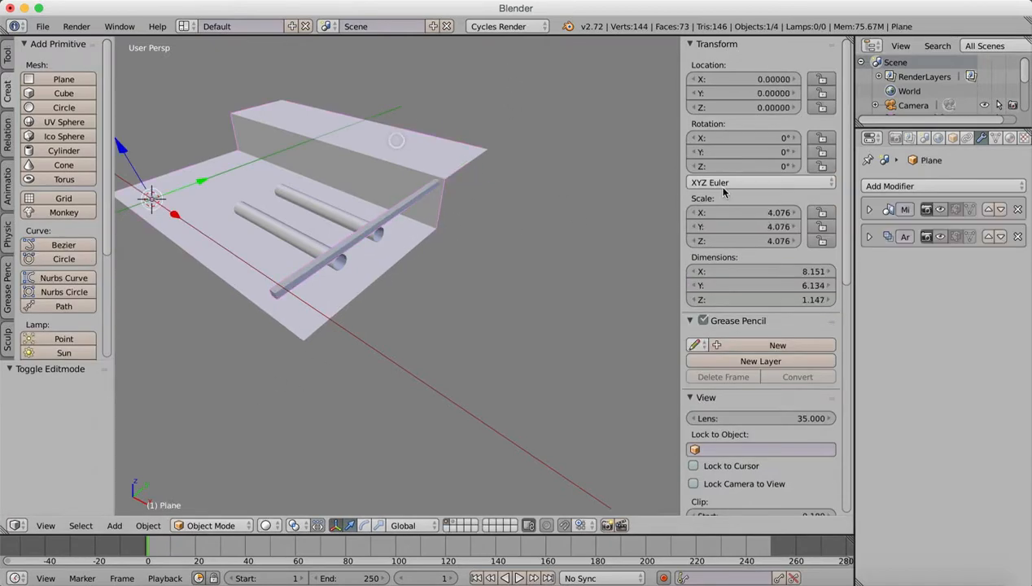
{"action": "left_click", "coordinate": [939, 210]}
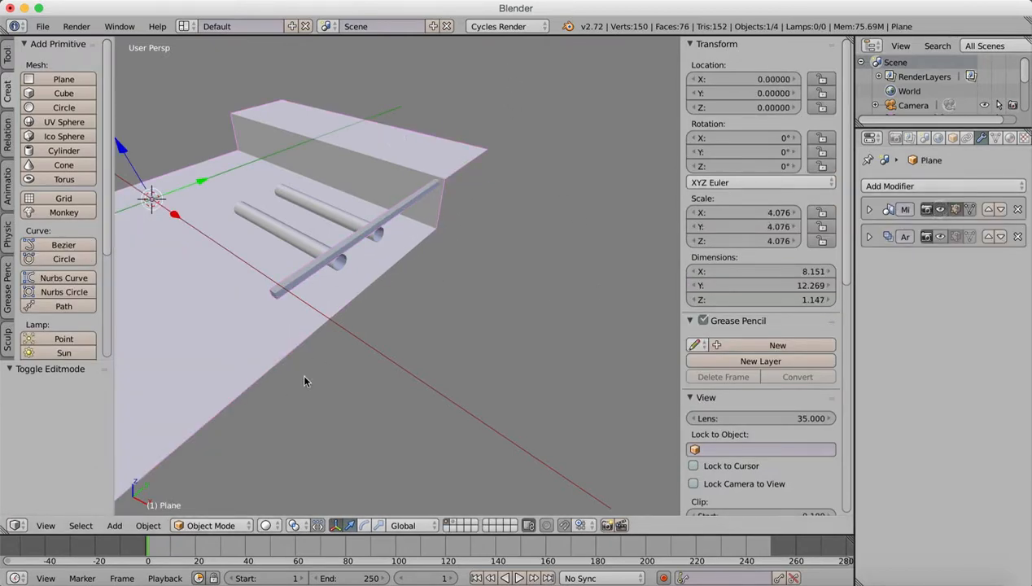
{"action": "right_click", "coordinate": [402, 210]}
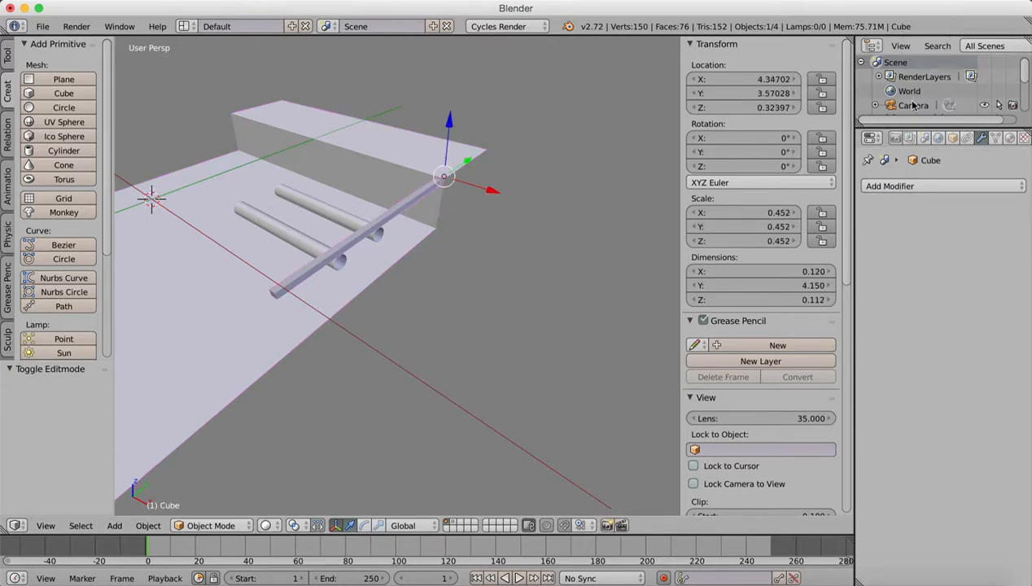
{"action": "left_click", "coordinate": [907, 186]}
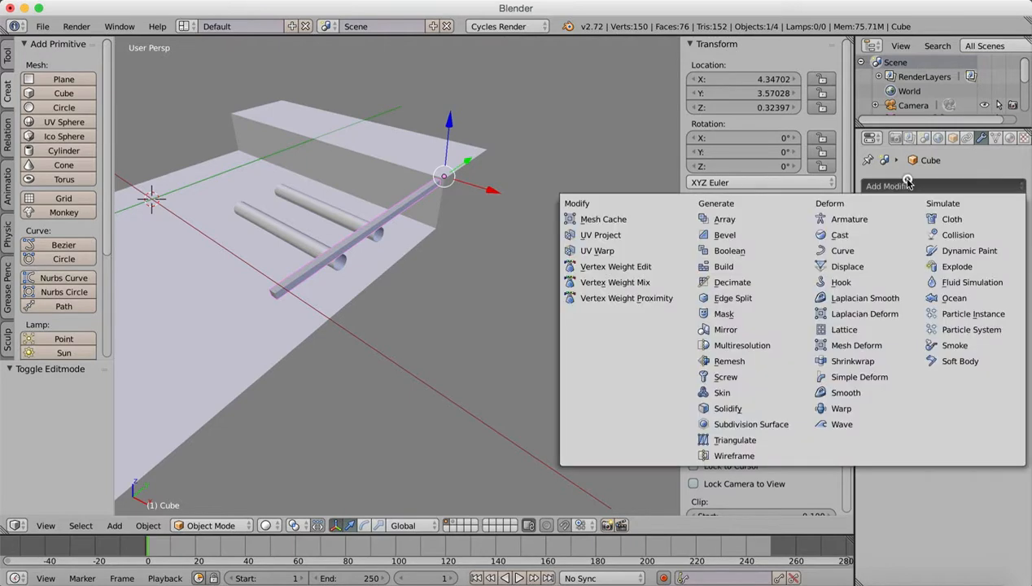
{"action": "left_click", "coordinate": [887, 186]}
{"action": "left_click", "coordinate": [727, 330]}
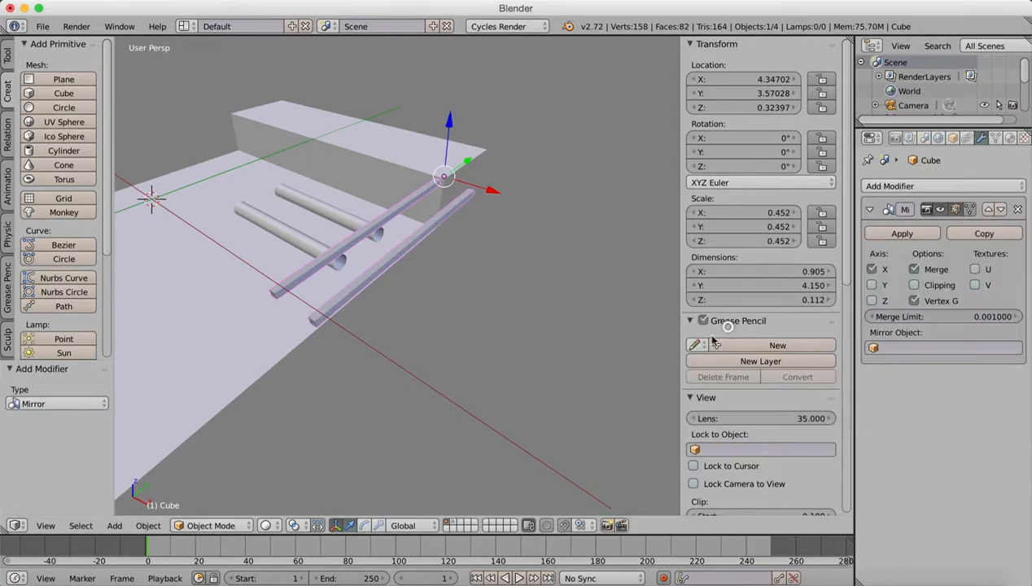
Mirror the bar on Y only, with Clipping enabled and Plane as the mirror object.
{"action": "left_click", "coordinate": [874, 285]}
{"action": "left_click", "coordinate": [872, 269]}
{"action": "left_click", "coordinate": [916, 285]}
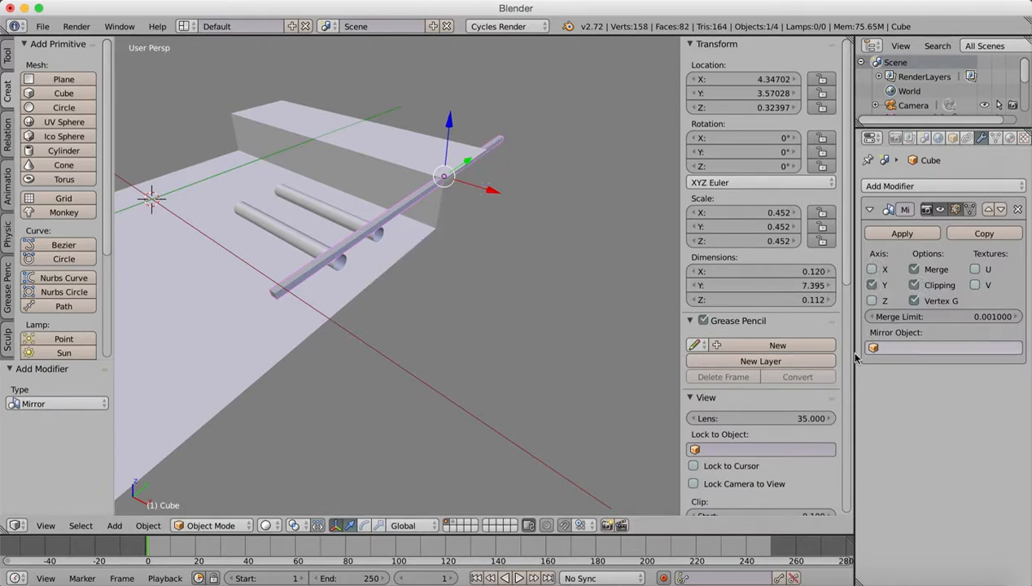
{"action": "left_click", "coordinate": [891, 347]}
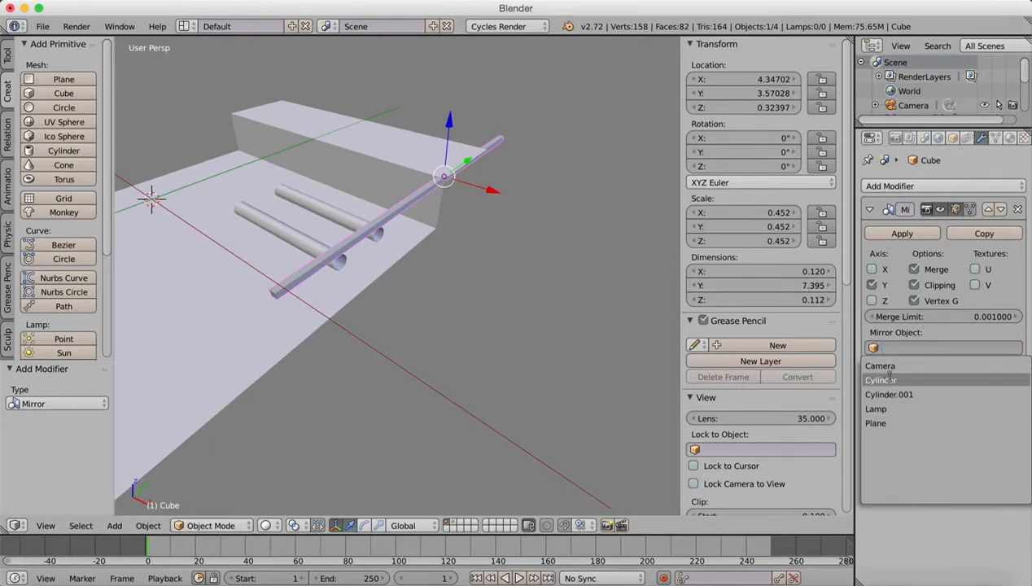
{"action": "left_click", "coordinate": [879, 422]}
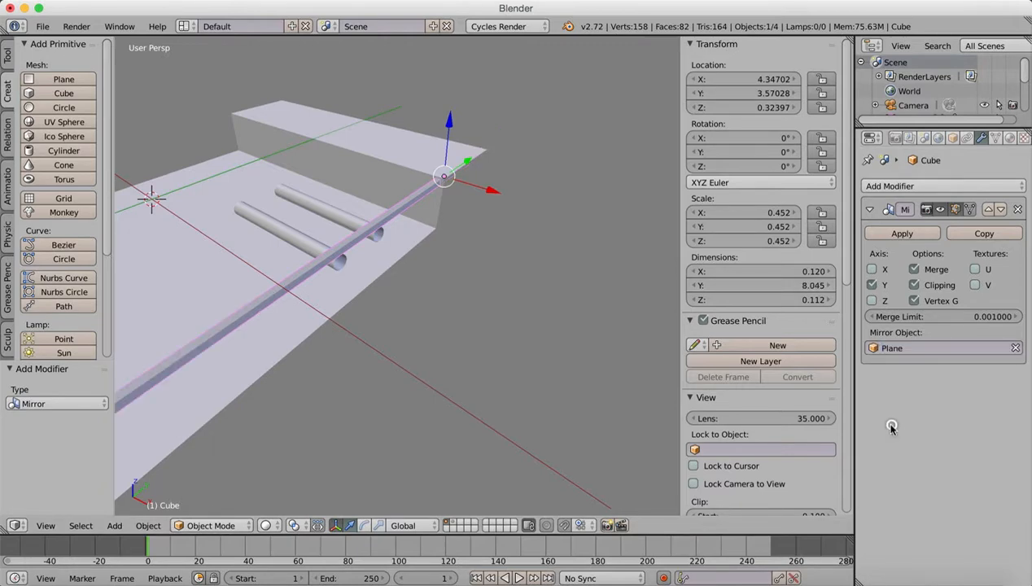
Shift the bar along X to about 4.403, flush with the front edge of the floor channel.
{"action": "middle_click_drag", "start_coordinate": [467, 342], "coordinate": [553, 279]}
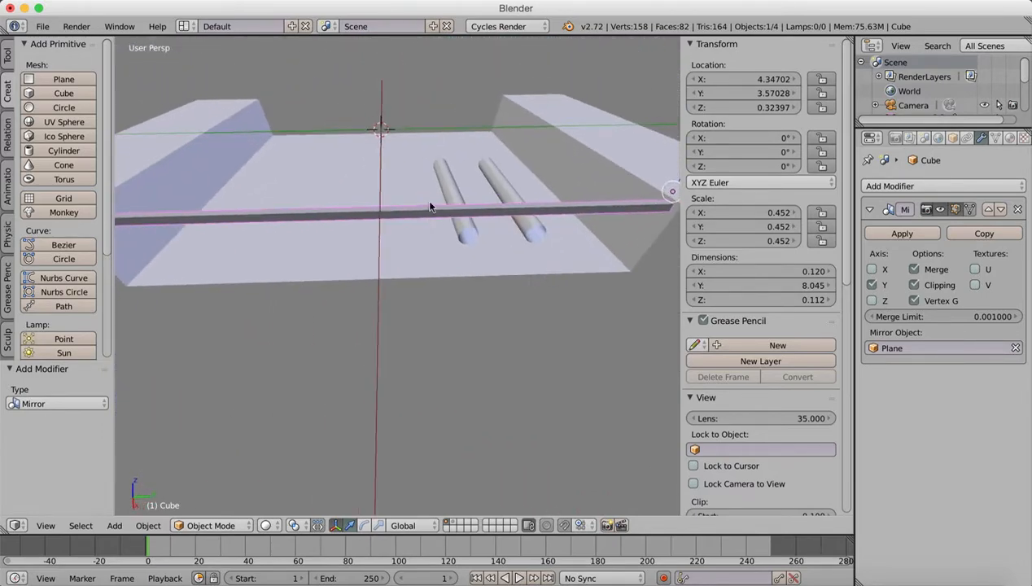
{"action": "middle_click_drag", "start_coordinate": [430, 207], "coordinate": [450, 315]}
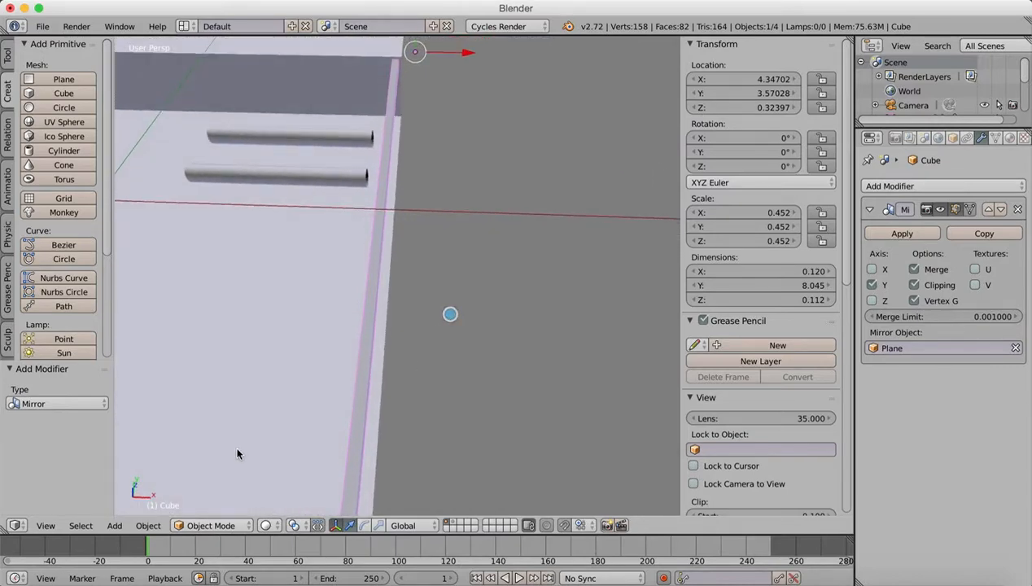
{"action": "left_click", "coordinate": [46, 525]}
{"action": "left_click", "coordinate": [75, 457]}
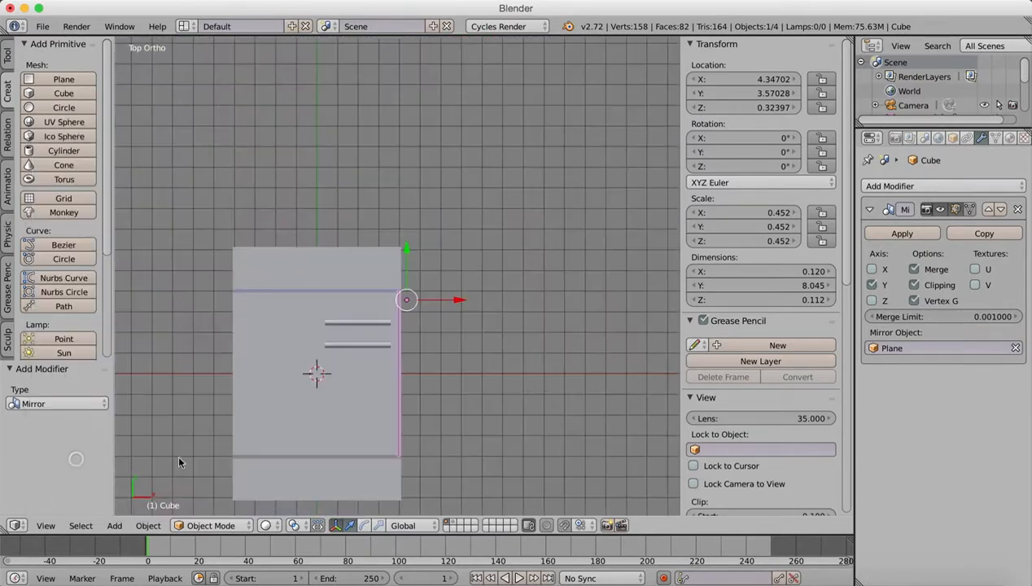
{"action": "scroll", "coordinate": [498, 362], "scroll_direction": "down", "scroll_amount": 5}
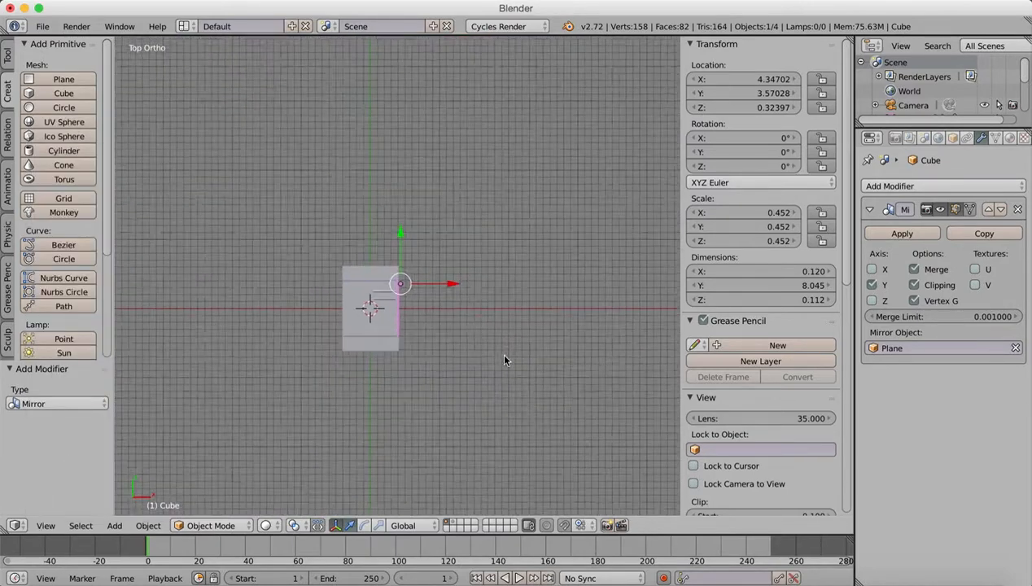
{"action": "scroll", "coordinate": [498, 358], "scroll_direction": "up", "scroll_amount": 15}
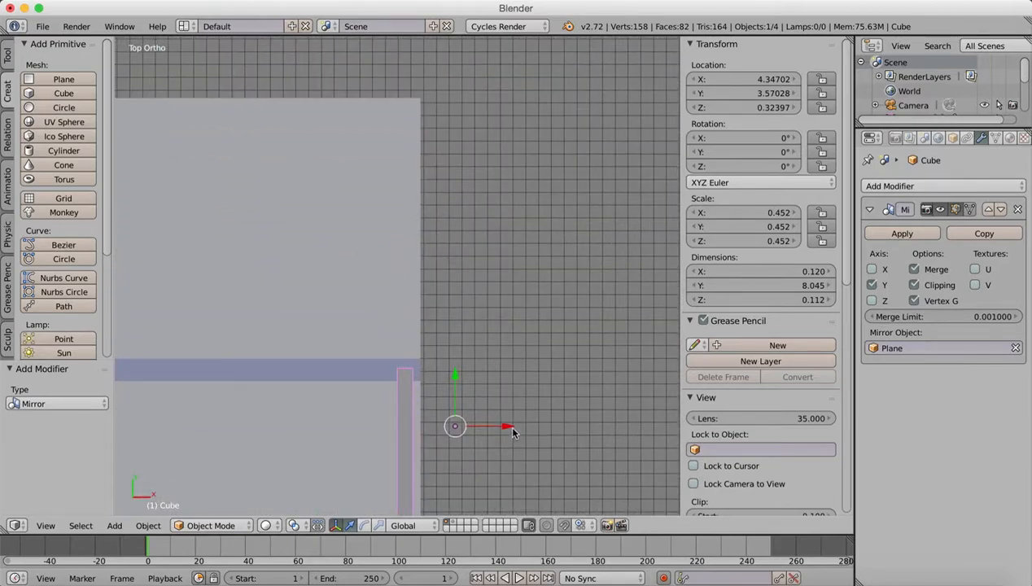
{"action": "left_click_drag", "start_coordinate": [508, 428], "coordinate": [513, 430]}
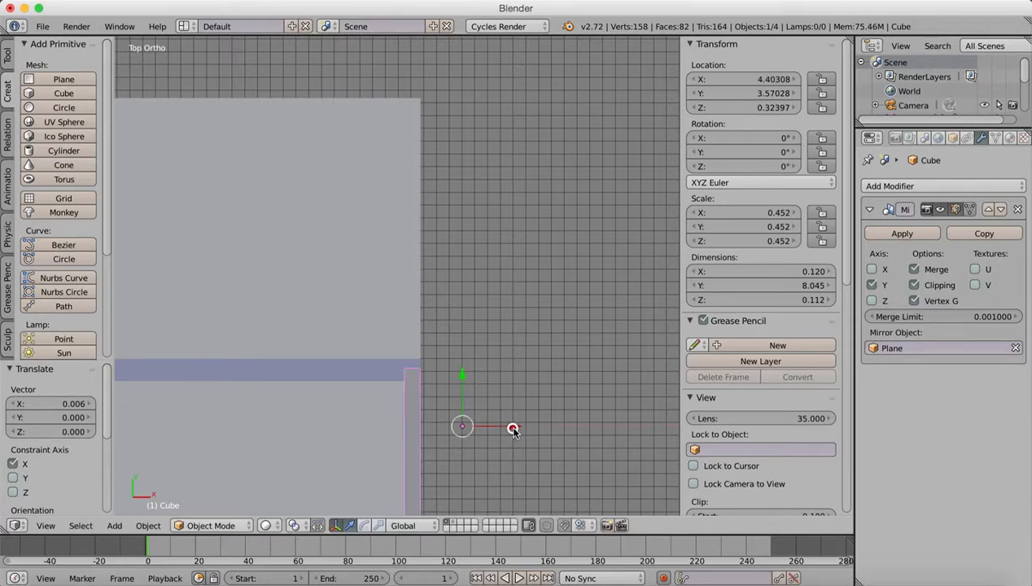
Add an Array modifier to the mirrored bar with a relative X offset of -3.
{"action": "middle_click_drag", "start_coordinate": [497, 378], "coordinate": [469, 380]}
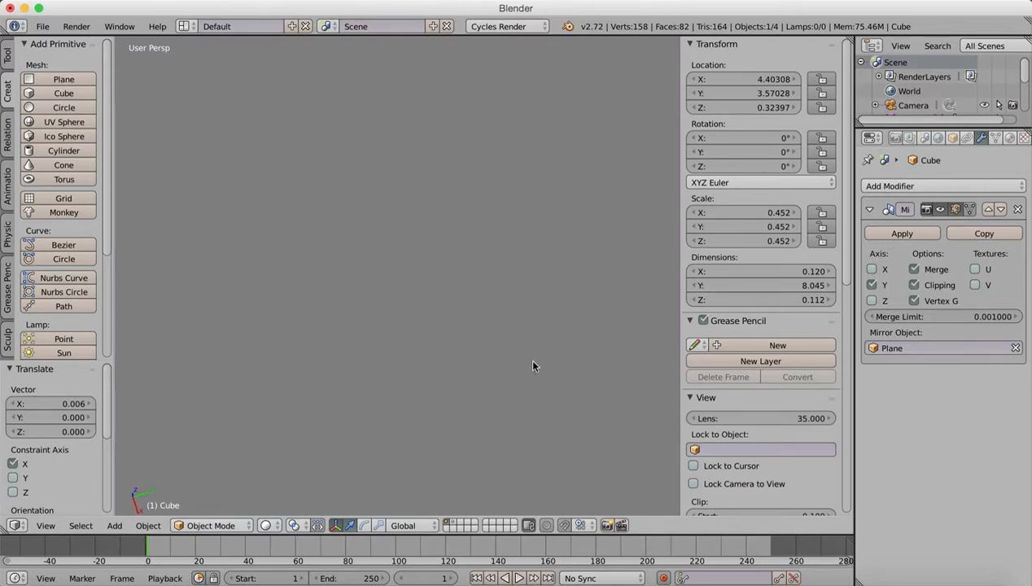
{"action": "scroll", "coordinate": [534, 362], "scroll_direction": "down", "scroll_amount": 10}
{"action": "scroll", "coordinate": [513, 423], "scroll_direction": "up", "scroll_amount": 4}
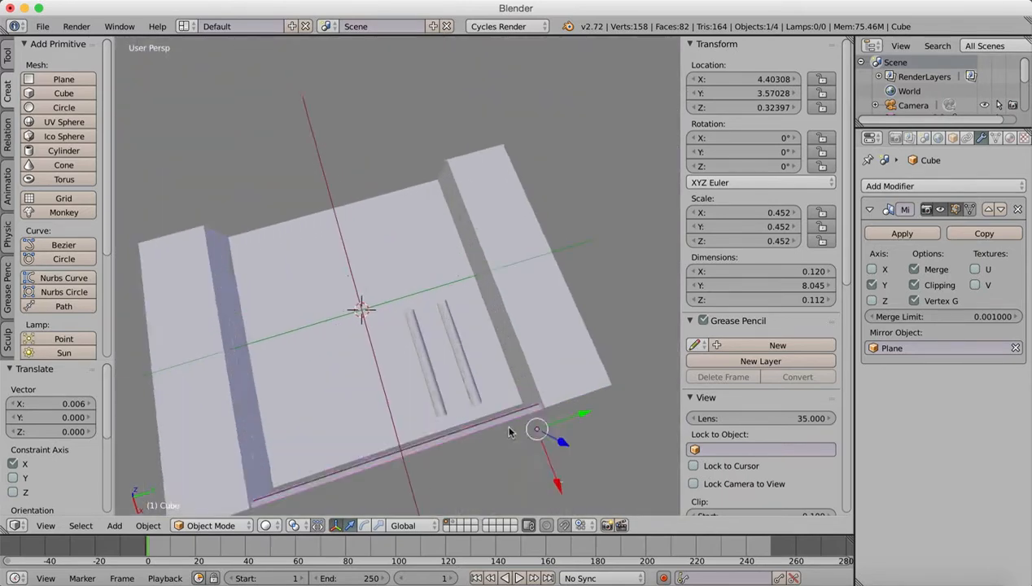
{"action": "scroll", "coordinate": [498, 435], "scroll_direction": "up", "scroll_amount": 2}
{"action": "scroll", "coordinate": [510, 431], "scroll_direction": "down", "scroll_amount": 8}
{"action": "middle_click_drag", "start_coordinate": [450, 423], "coordinate": [477, 410]}
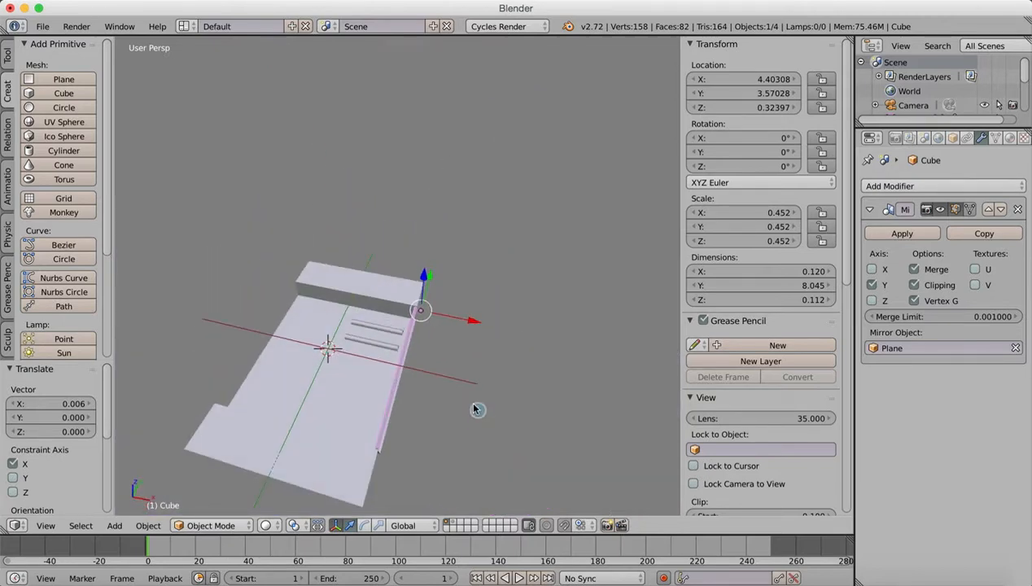
{"action": "scroll", "coordinate": [477, 410], "scroll_direction": "up", "scroll_amount": 3}
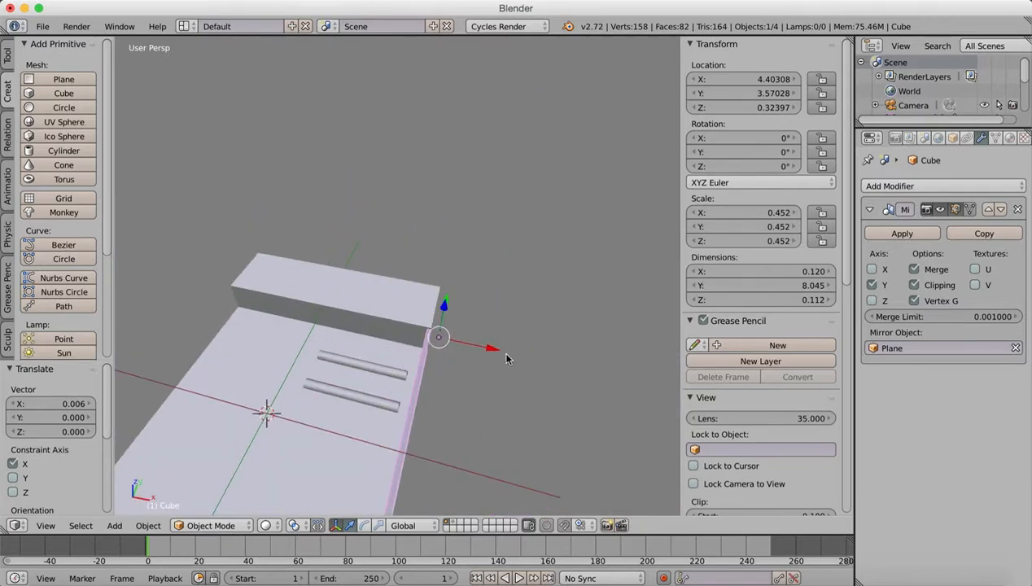
{"action": "middle_click_drag", "start_coordinate": [407, 402], "coordinate": [352, 336]}
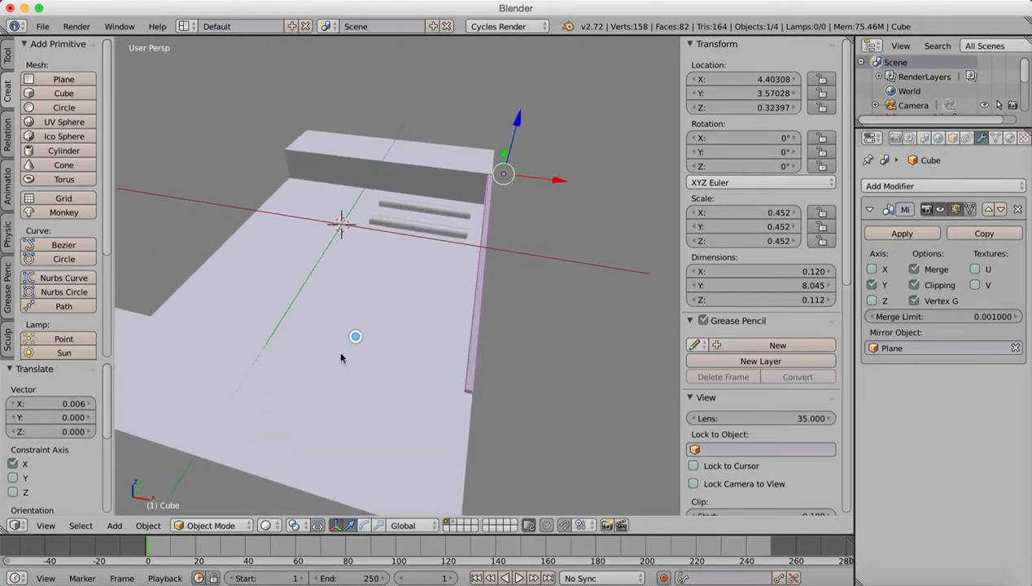
{"action": "left_click", "coordinate": [868, 209]}
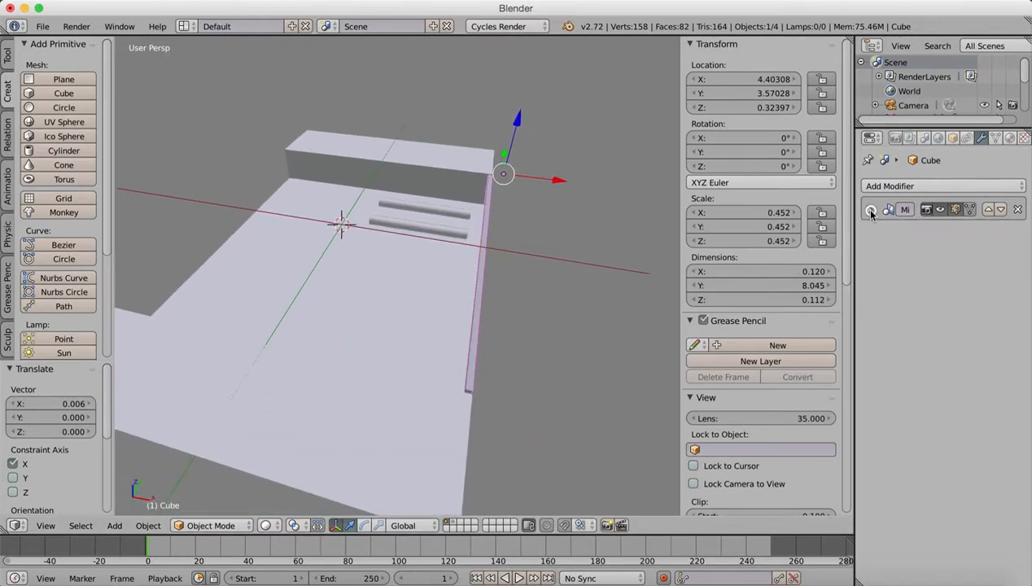
{"action": "left_click", "coordinate": [899, 187]}
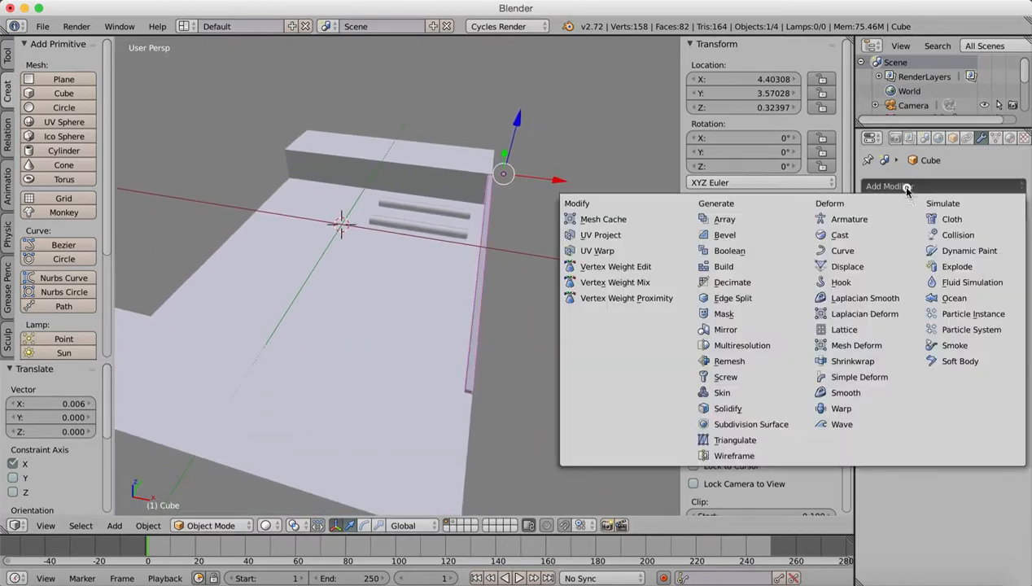
{"action": "left_click", "coordinate": [742, 219]}
{"action": "left_click", "coordinate": [992, 333]}
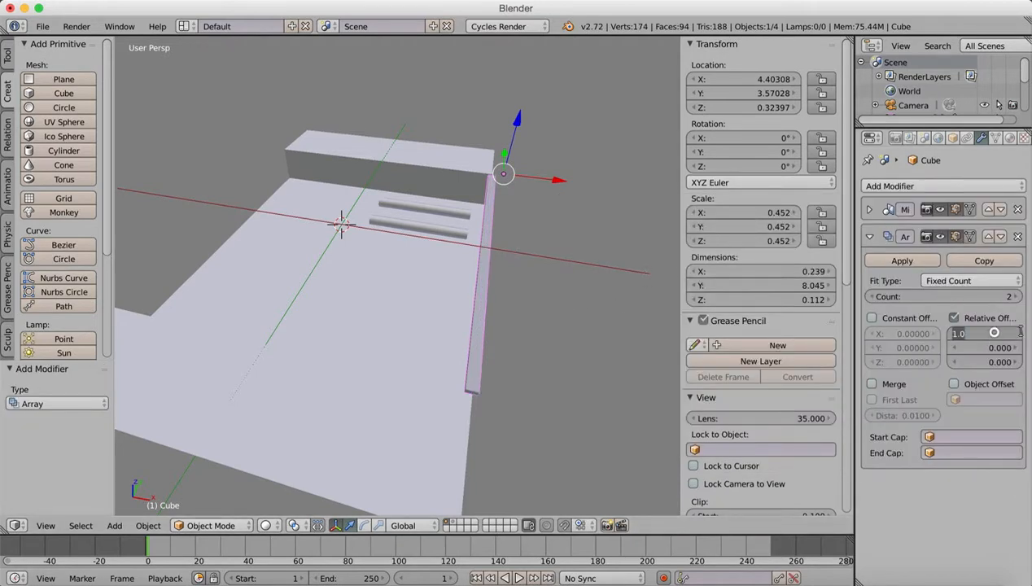
{"action": "type", "text": "-3"}
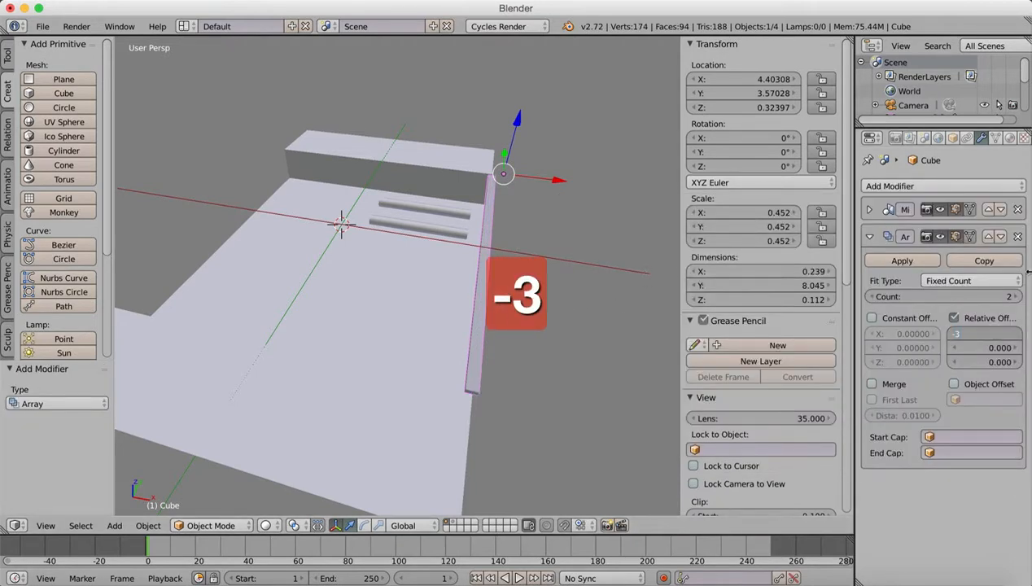
{"action": "key", "text": "Return"}
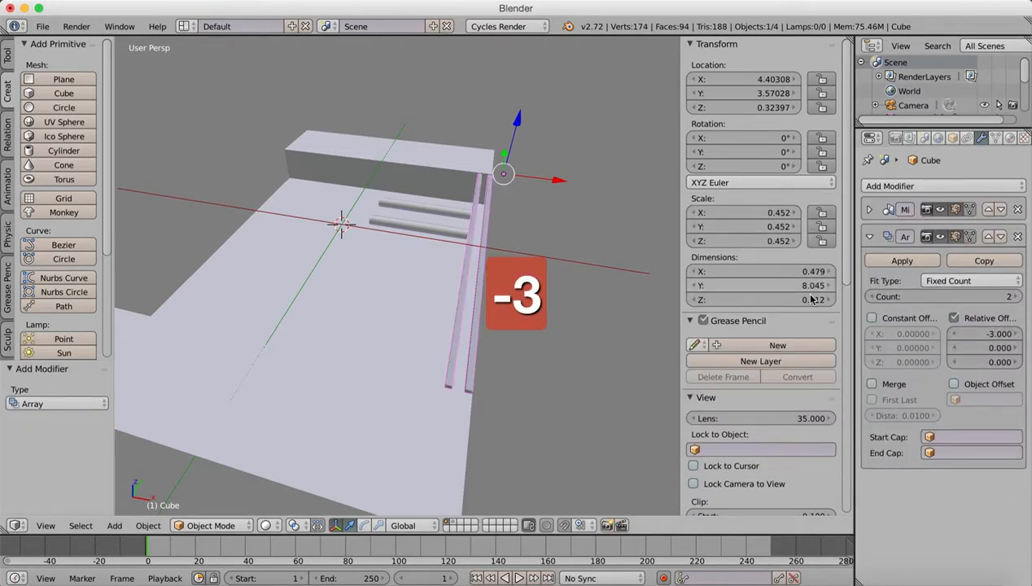
Raise the bar array's count to 23 so the crossbars span the whole length of the channel.
{"action": "left_click", "coordinate": [1015, 297]}
{"action": "left_click", "coordinate": [1015, 297]}
{"action": "left_click", "coordinate": [1015, 297]}
{"action": "left_click", "coordinate": [1014, 297]}
{"action": "left_click", "coordinate": [1015, 297]}
{"action": "left_click", "coordinate": [1015, 297]}
{"action": "left_click", "coordinate": [1016, 298]}
{"action": "left_click", "coordinate": [1017, 298]}
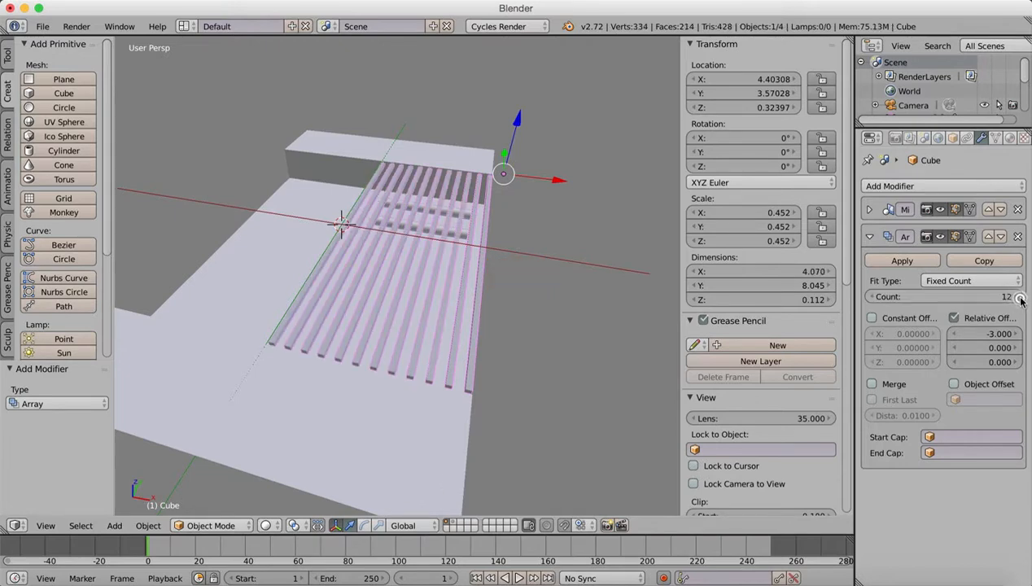
{"action": "left_click", "coordinate": [1018, 298]}
{"action": "left_click", "coordinate": [1018, 298]}
{"action": "left_click", "coordinate": [1020, 300]}
{"action": "left_click", "coordinate": [1021, 300]}
{"action": "left_click", "coordinate": [1021, 300]}
{"action": "left_click", "coordinate": [1021, 300]}
{"action": "left_click", "coordinate": [1021, 299]}
{"action": "left_click", "coordinate": [1021, 300]}
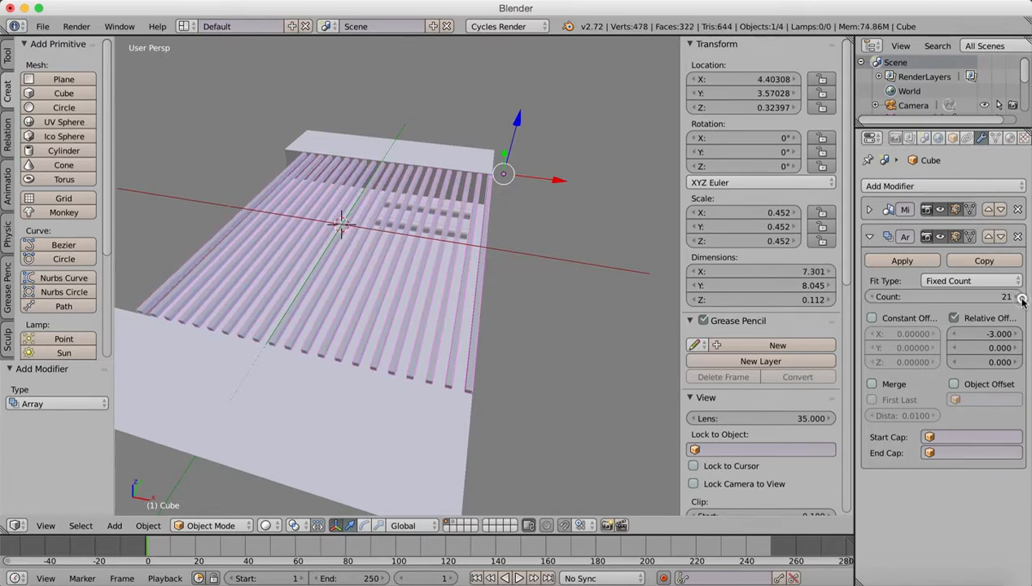
{"action": "left_click", "coordinate": [1021, 299]}
{"action": "left_click", "coordinate": [1022, 299]}
Move the crossbars along Y to about 3.641 so their ends reach the channel's side walls, and collapse the Array settings.
{"action": "middle_click_drag", "start_coordinate": [396, 414], "coordinate": [203, 402]}
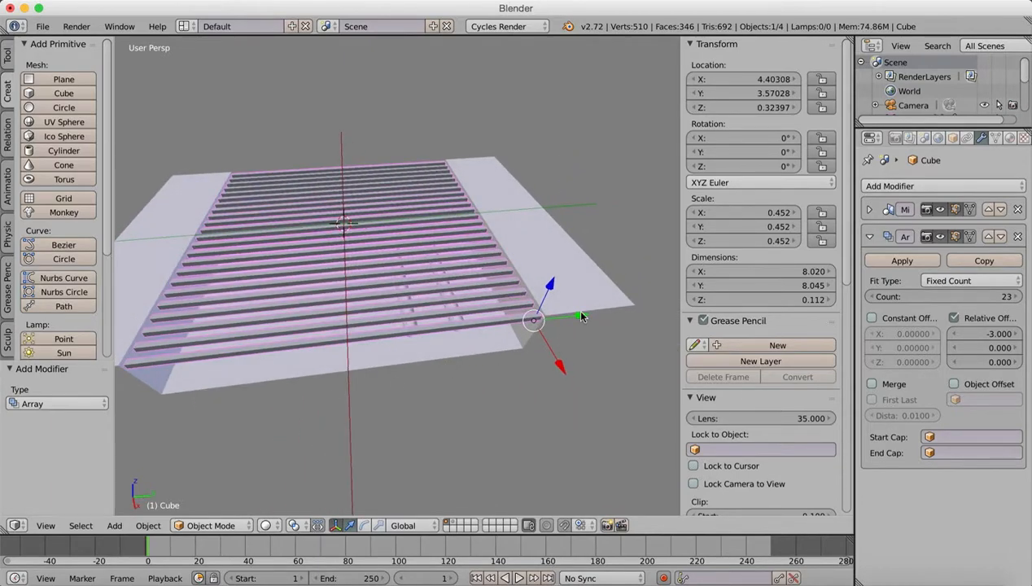
{"action": "mouse_move", "coordinate": [581, 317]}
{"action": "left_mouse_down"}
{"action": "mouse_move", "coordinate": [563, 317]}
{"action": "mouse_move", "coordinate": [586, 317]}
{"action": "left_mouse_up"}
{"action": "middle_click_drag", "start_coordinate": [441, 345], "coordinate": [486, 337]}
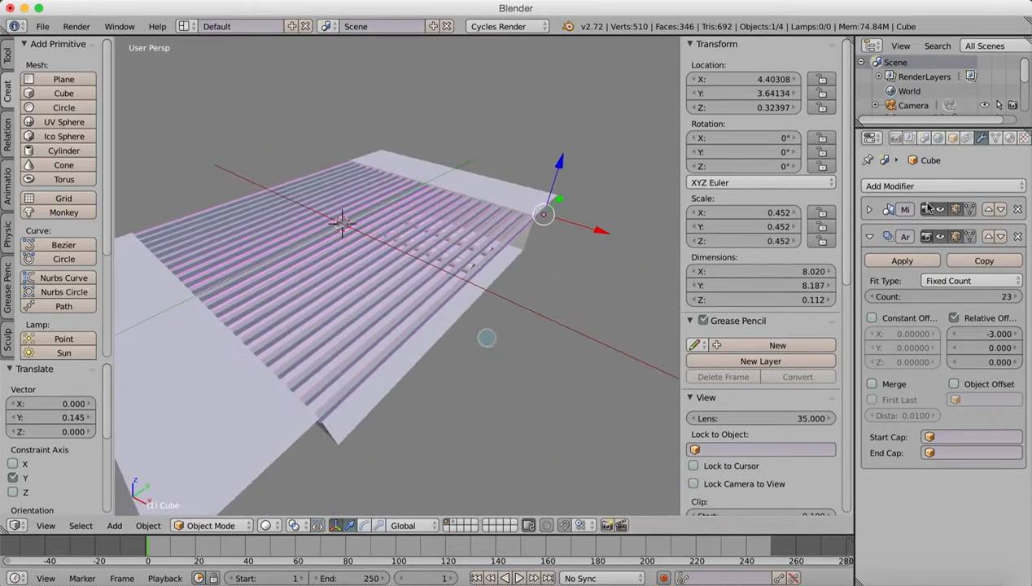
{"action": "left_click", "coordinate": [869, 236]}
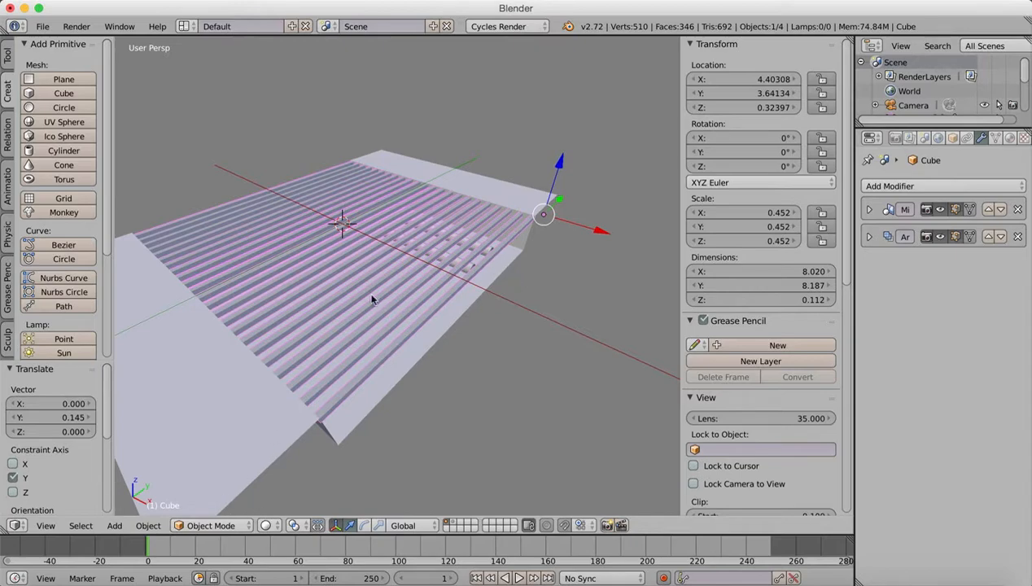
Duplicate the crossbar array in place and undo a trial lift of the copy along Z.
{"action": "key", "text": "shift+d"}
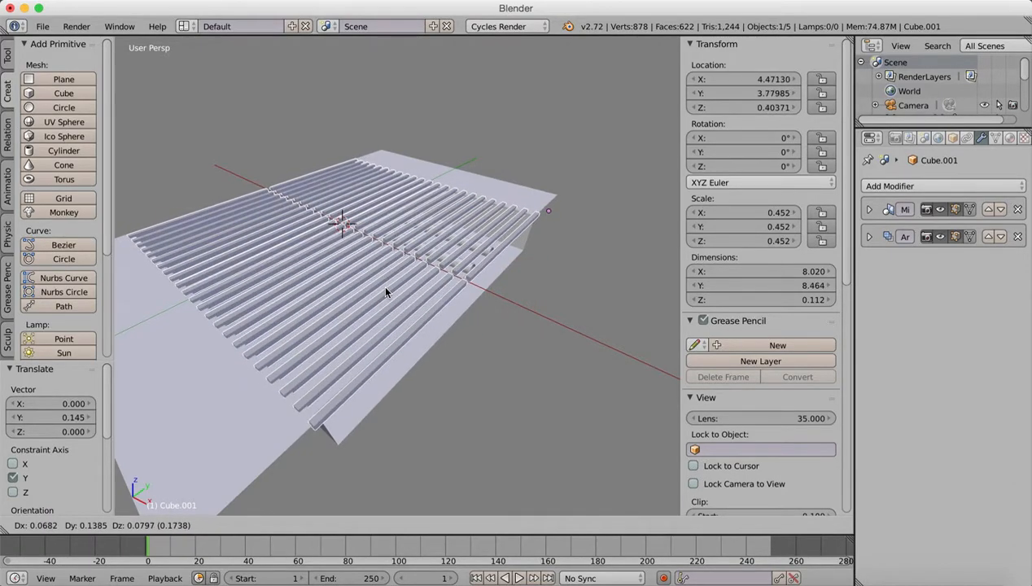
{"action": "key", "text": "r"}
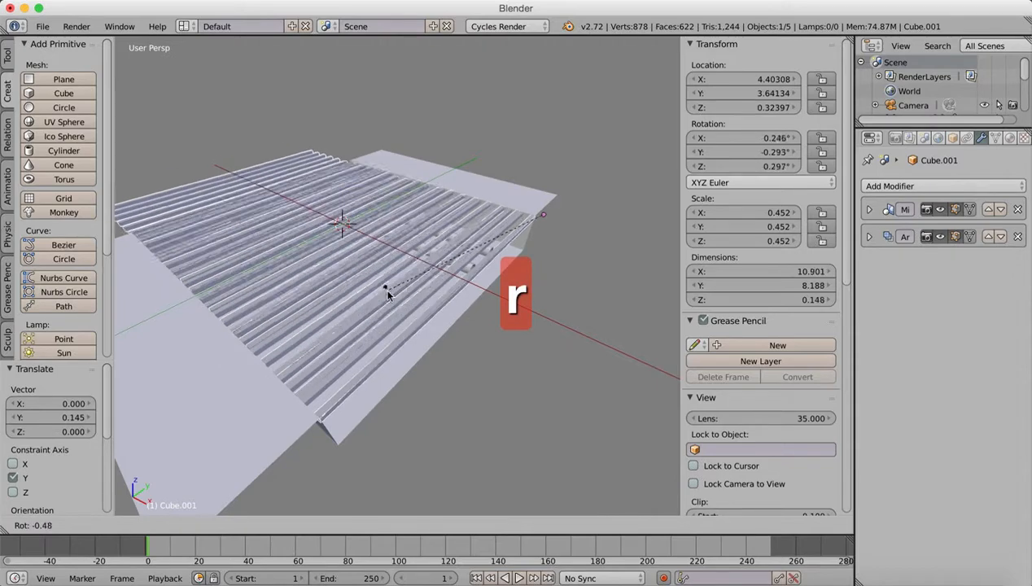
{"action": "right_click", "coordinate": [389, 301]}
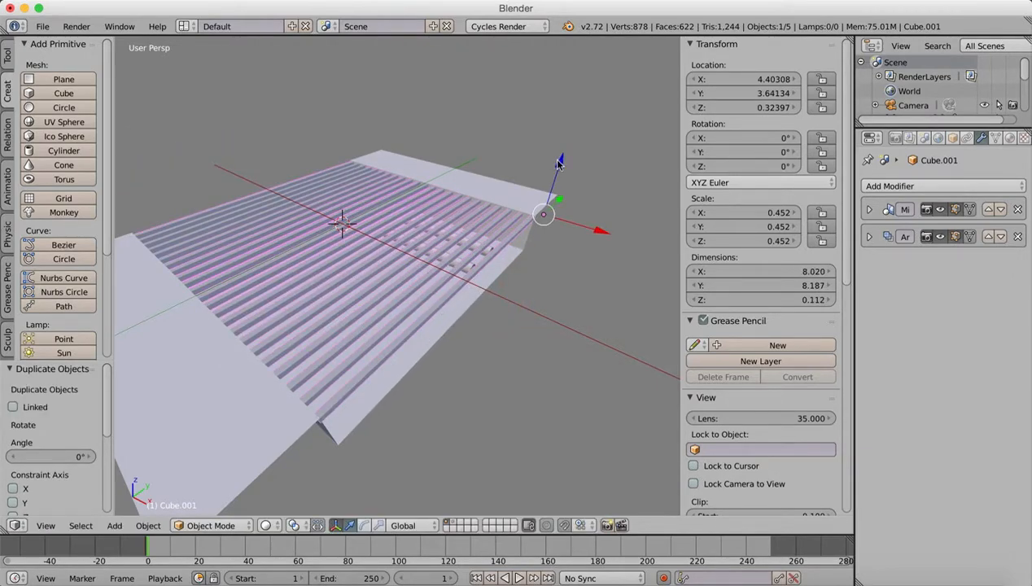
{"action": "mouse_move", "coordinate": [558, 163]}
{"action": "left_mouse_down"}
{"action": "mouse_move", "coordinate": [561, 139]}
{"action": "mouse_move", "coordinate": [562, 151]}
{"action": "left_mouse_up"}
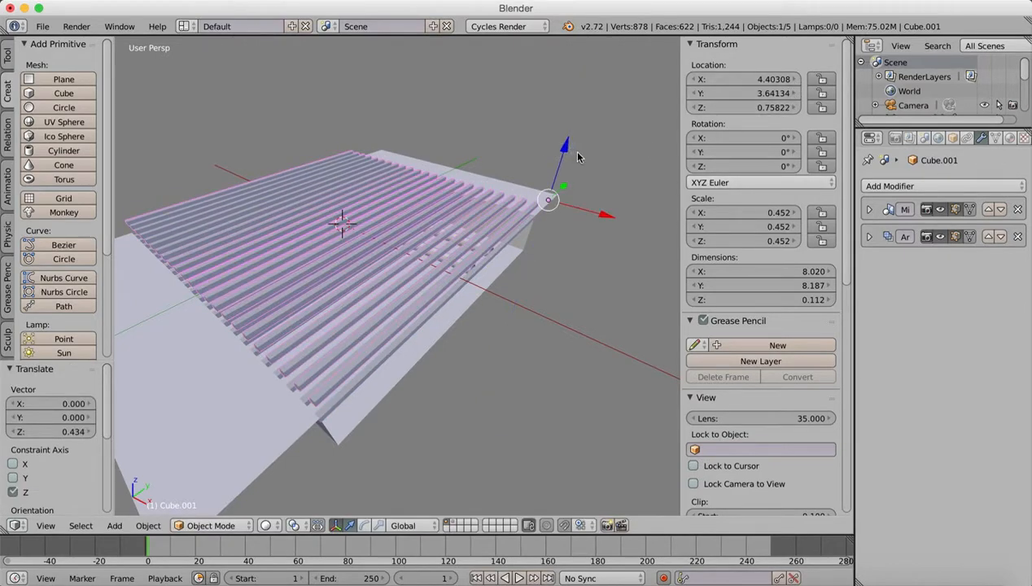
{"action": "key", "text": "super+z"}
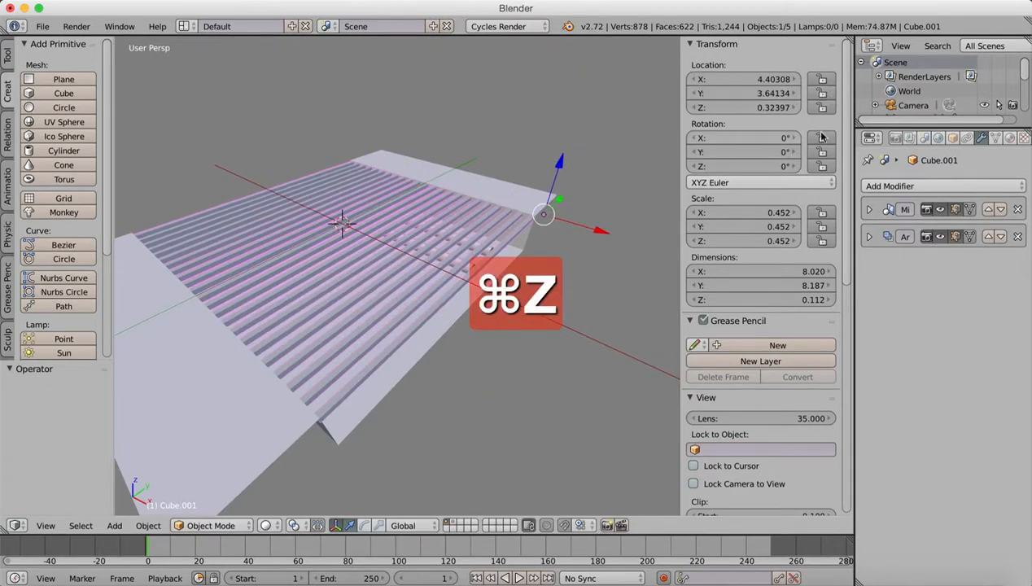
Try rotating the duplicated crossbars 90° about Y and reset the Y rotation to 0°.
{"action": "left_click", "coordinate": [784, 153]}
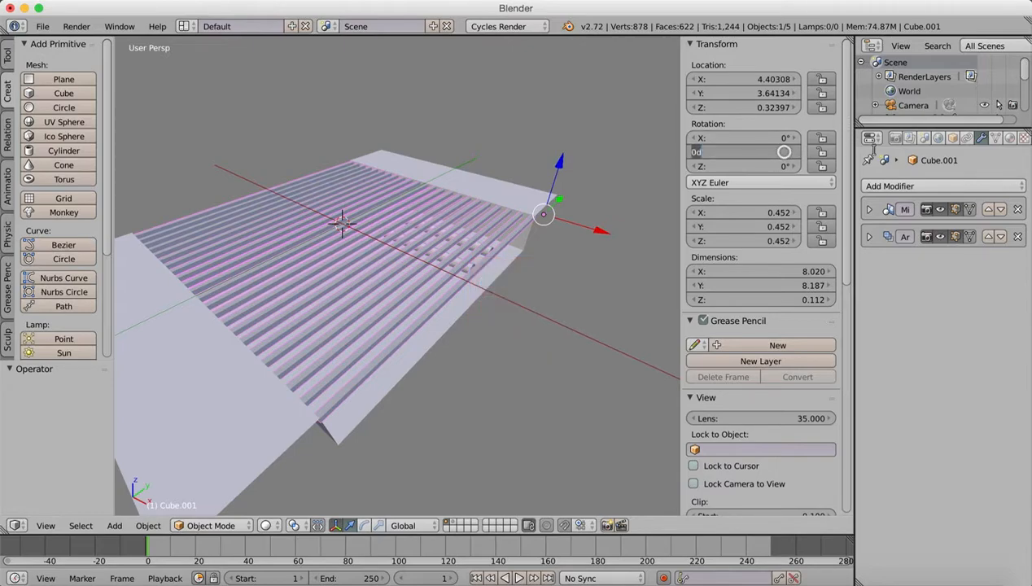
{"action": "type", "text": "90"}
{"action": "key", "text": "Return"}
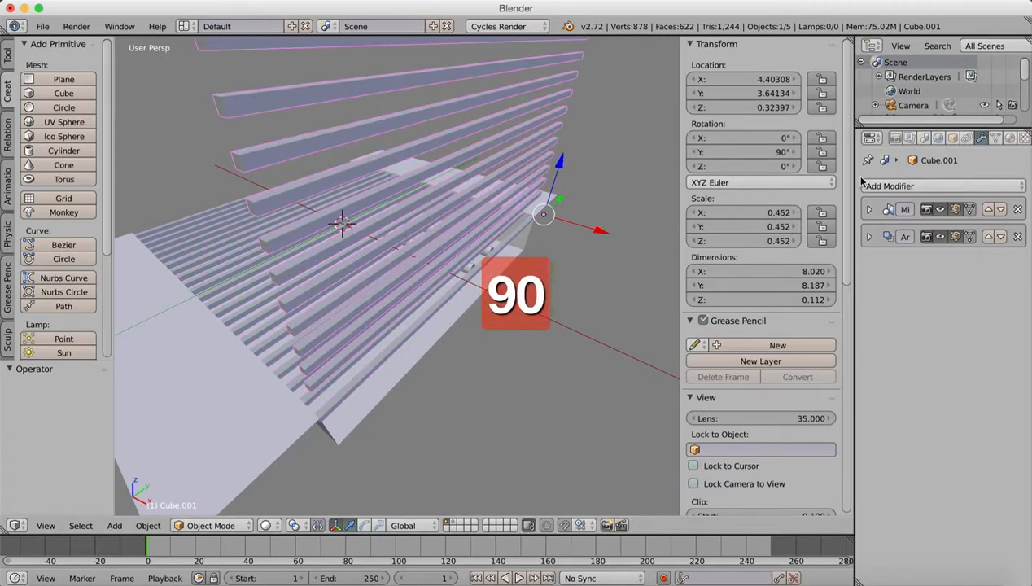
{"action": "left_click", "coordinate": [782, 151]}
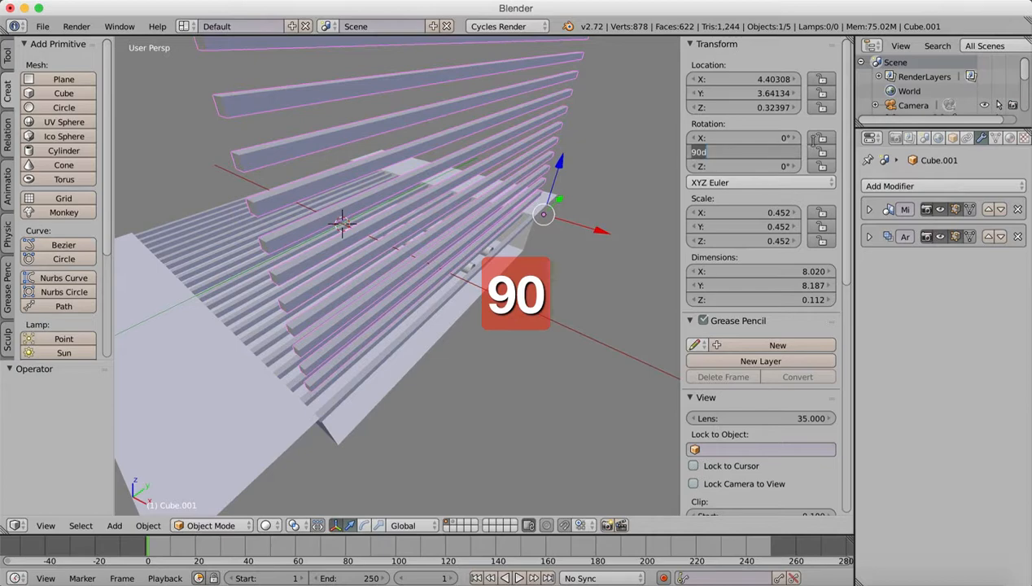
{"action": "type", "text": "0"}
{"action": "key", "text": "Return"}
Try rotating the duplicated crossbars 90° about X and reset the X rotation to 0°.
{"action": "left_click", "coordinate": [783, 138]}
{"action": "type", "text": "90"}
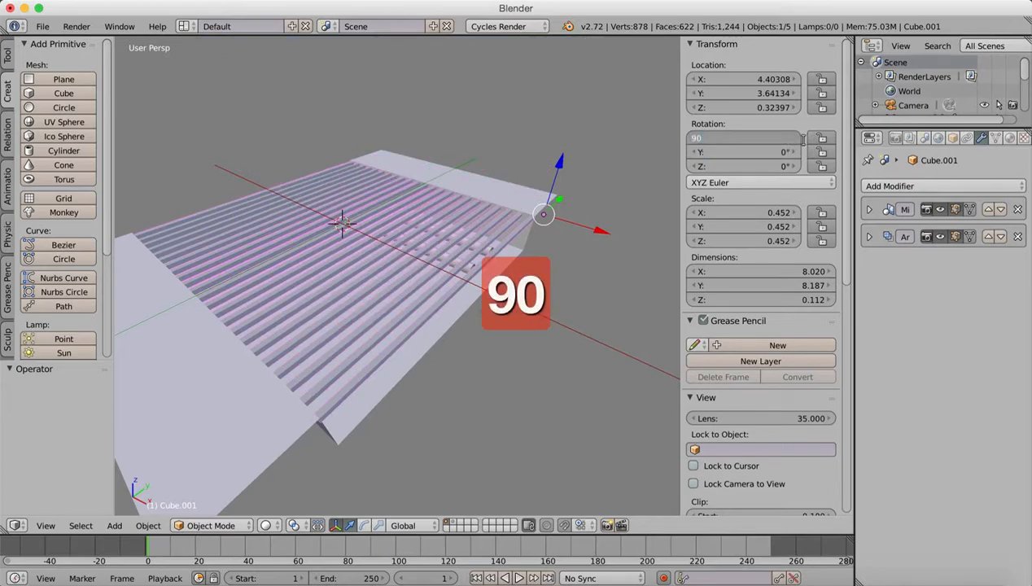
{"action": "key", "text": "Return"}
{"action": "left_click", "coordinate": [786, 138]}
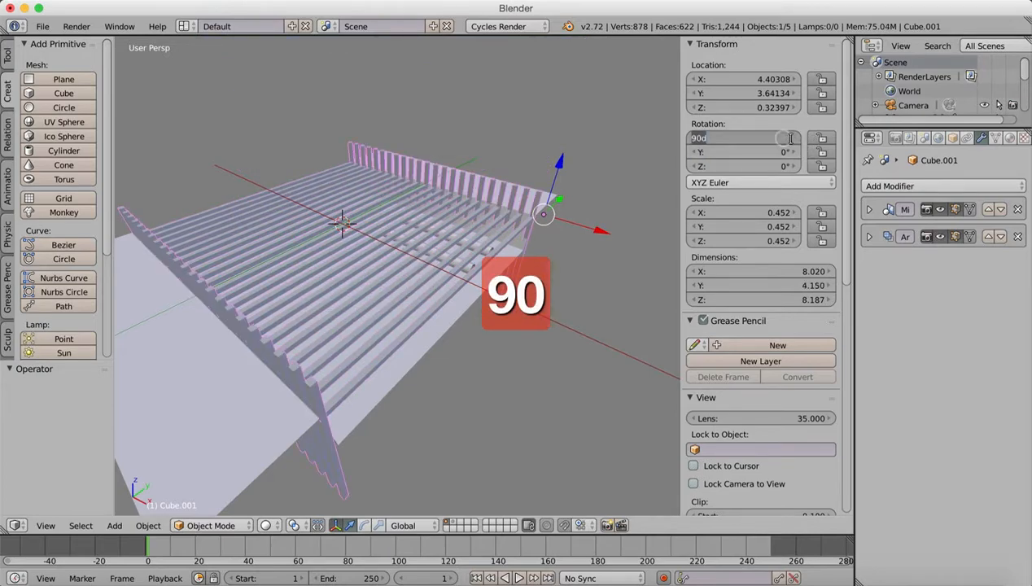
{"action": "type", "text": "0"}
{"action": "key", "text": "Return"}
Try rotating the duplicated crossbars 90° about Z and undo the rotation.
{"action": "left_click", "coordinate": [796, 165]}
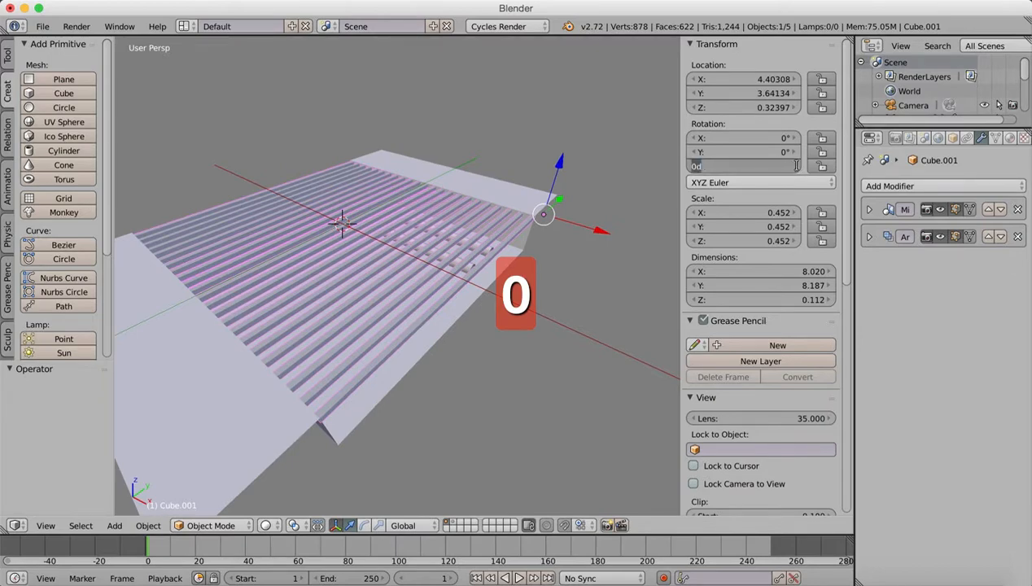
{"action": "type", "text": "90"}
{"action": "key", "text": "Return"}
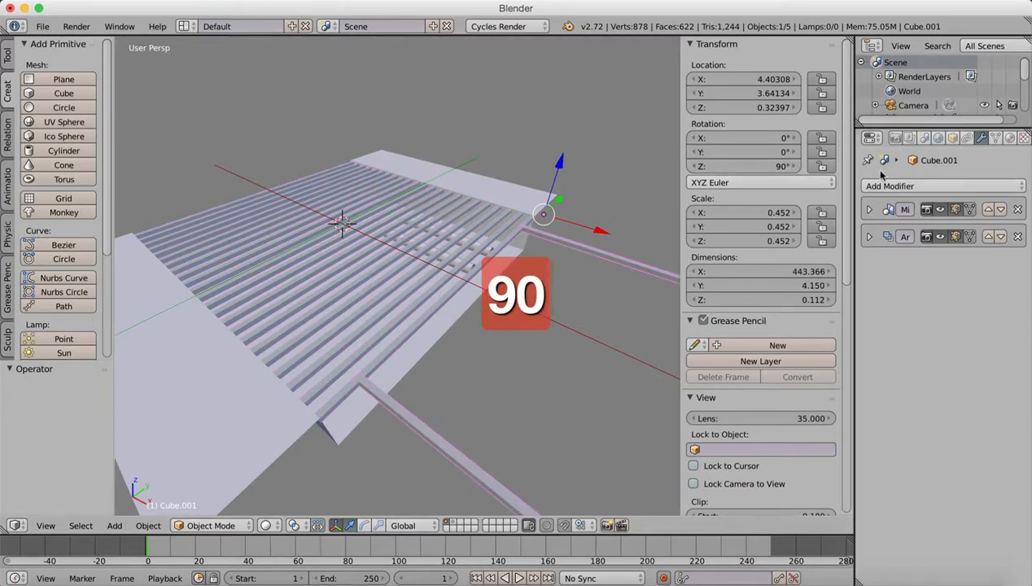
{"action": "scroll", "coordinate": [633, 283], "scroll_direction": "down", "scroll_amount": 6}
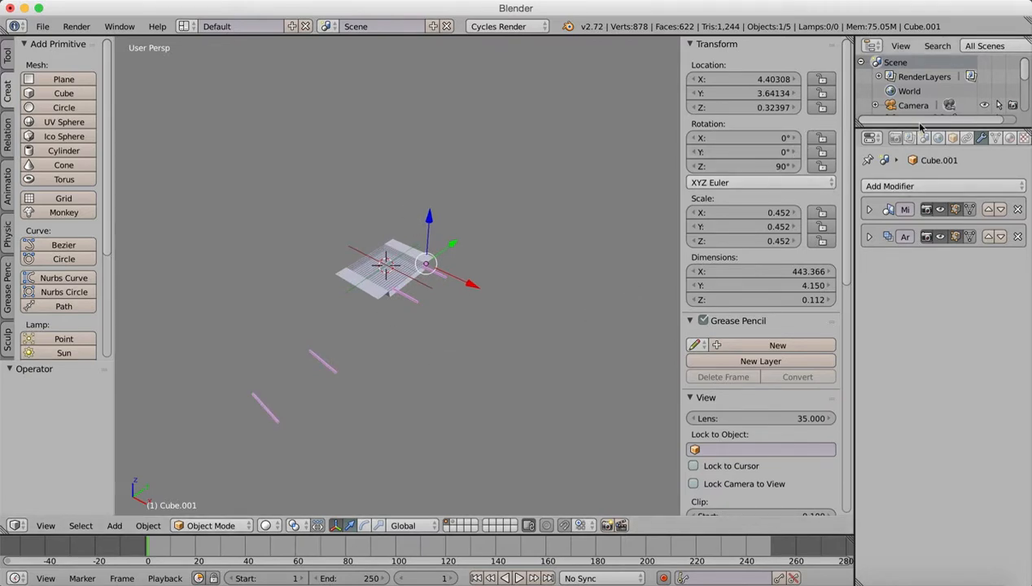
{"action": "key", "text": "super+z"}
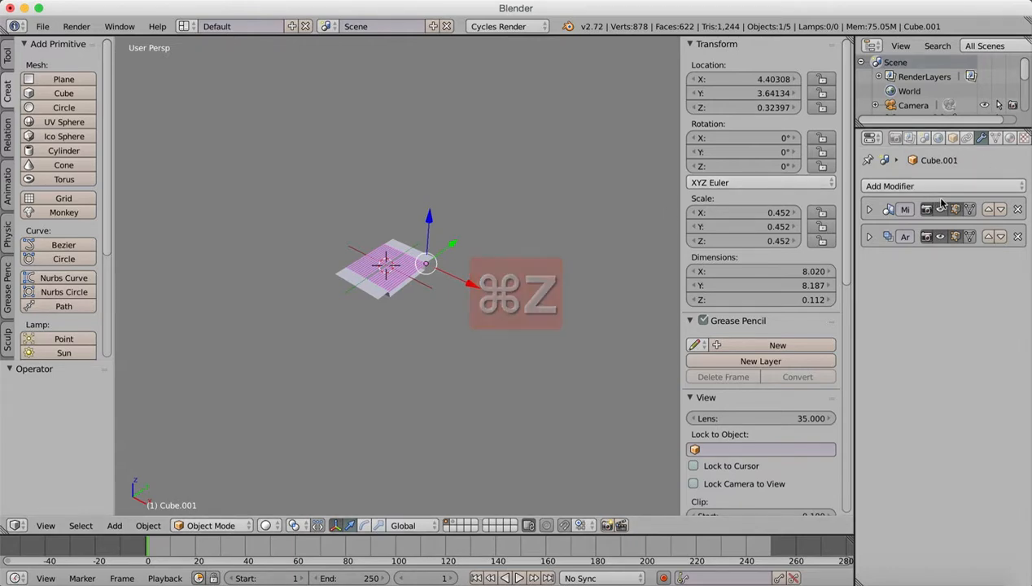
Apply the Mirror modifier on the duplicated crossbars and set their Z rotation to 90°.
{"action": "left_click", "coordinate": [871, 211]}
{"action": "left_click", "coordinate": [905, 236]}
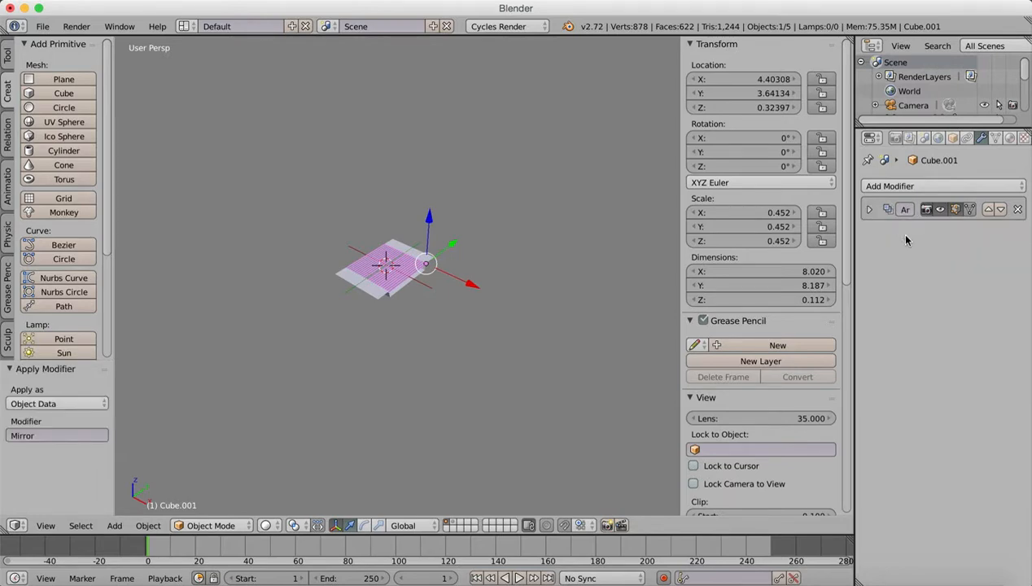
{"action": "left_click", "coordinate": [782, 166]}
{"action": "type", "text": "90"}
{"action": "key", "text": "Return"}
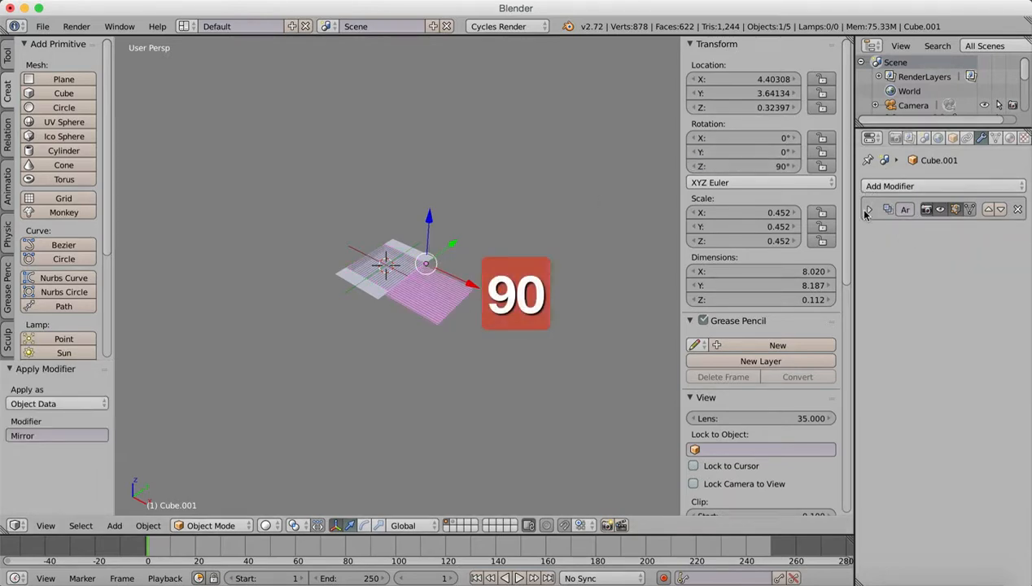
Move the rotated crossbars about -7.9 along X so they cross the original bars over the channel.
{"action": "scroll", "coordinate": [588, 335], "scroll_direction": "up", "scroll_amount": 8}
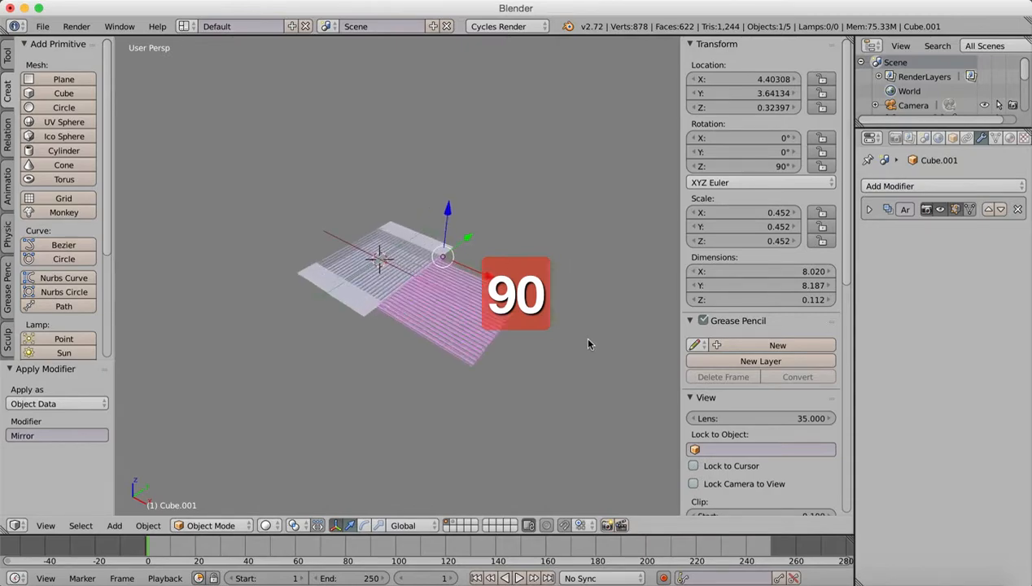
{"action": "scroll", "coordinate": [589, 342], "scroll_direction": "down", "scroll_amount": 3}
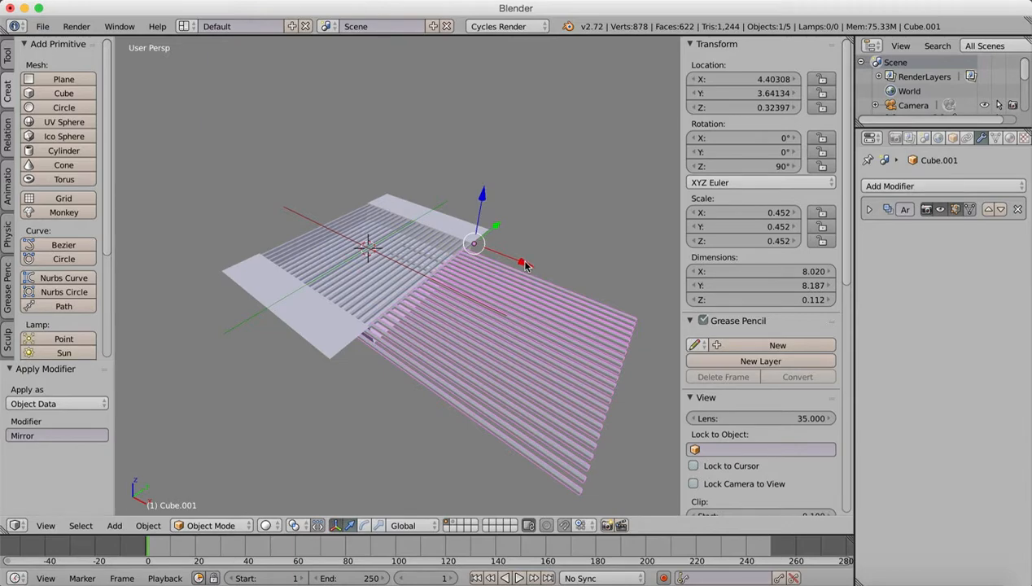
{"action": "left_click_drag", "start_coordinate": [525, 266], "coordinate": [418, 220]}
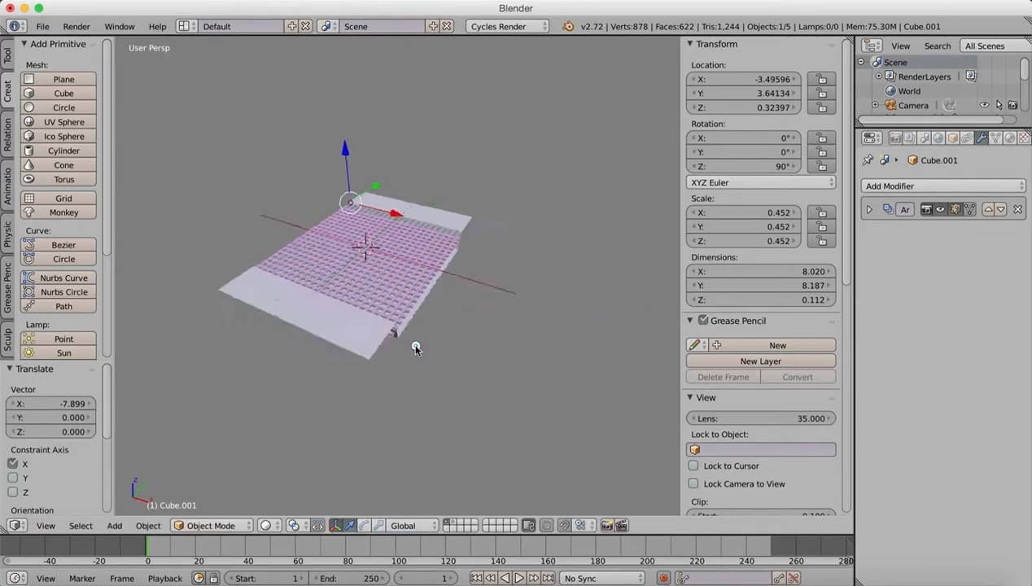
{"action": "middle_click_drag", "start_coordinate": [415, 348], "coordinate": [433, 363]}
{"action": "scroll", "coordinate": [476, 357], "scroll_direction": "down", "scroll_amount": 3}
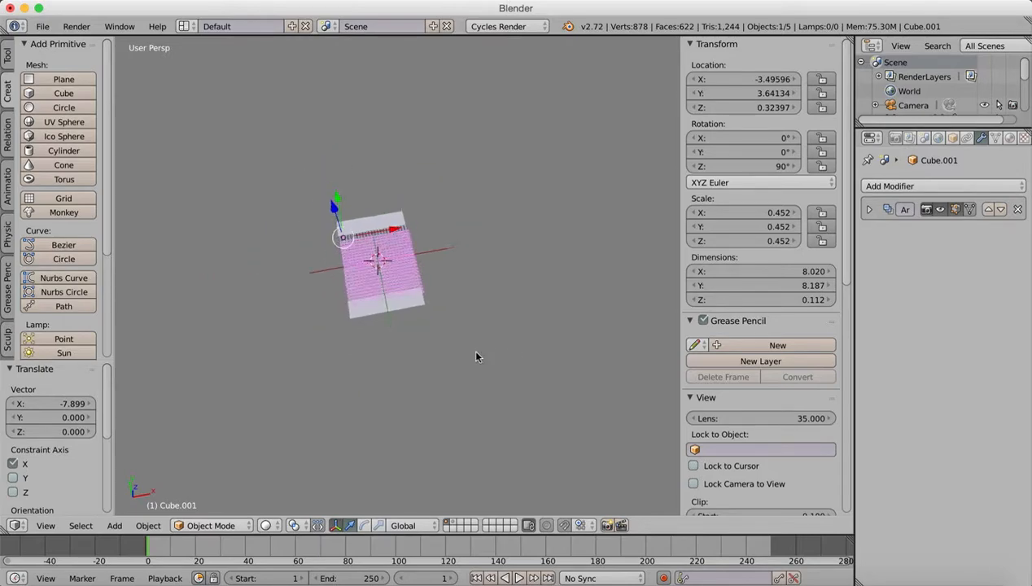
{"action": "scroll", "coordinate": [476, 356], "scroll_direction": "up", "scroll_amount": 8}
{"action": "scroll", "coordinate": [508, 355], "scroll_direction": "down", "scroll_amount": 3}
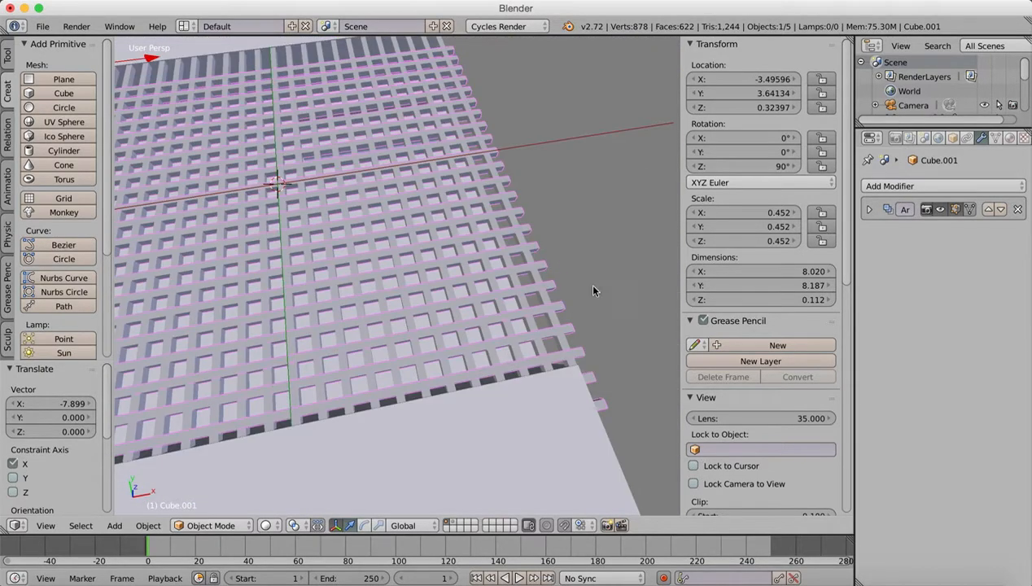
{"action": "scroll", "coordinate": [539, 299], "scroll_direction": "down", "scroll_amount": 4}
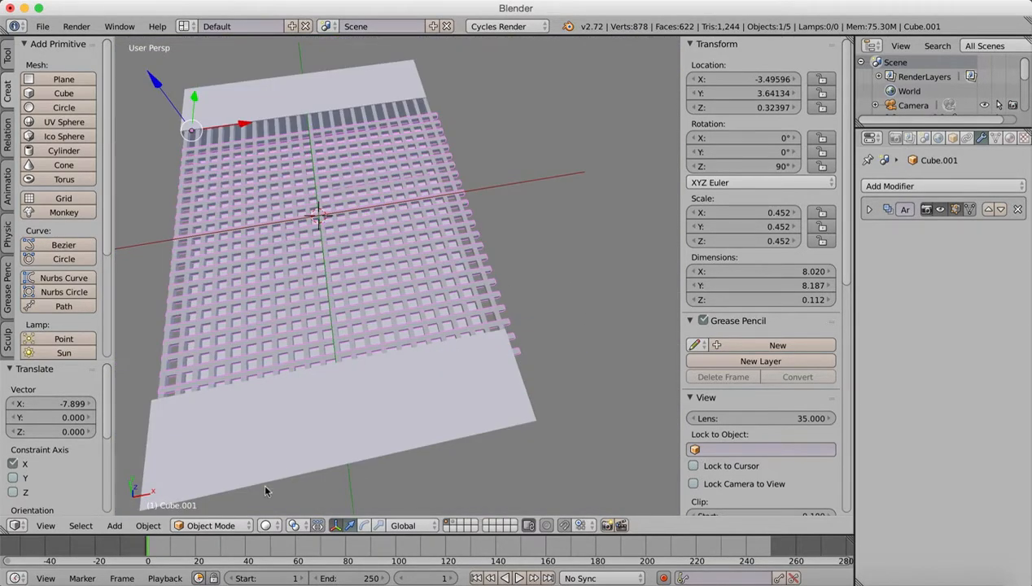
Shorten the rotated crossbars in Edit Mode by moving the bar's protruding end face about -0.19 along X, then return to Object Mode.
{"action": "left_click", "coordinate": [226, 527]}
{"action": "left_click", "coordinate": [224, 494]}
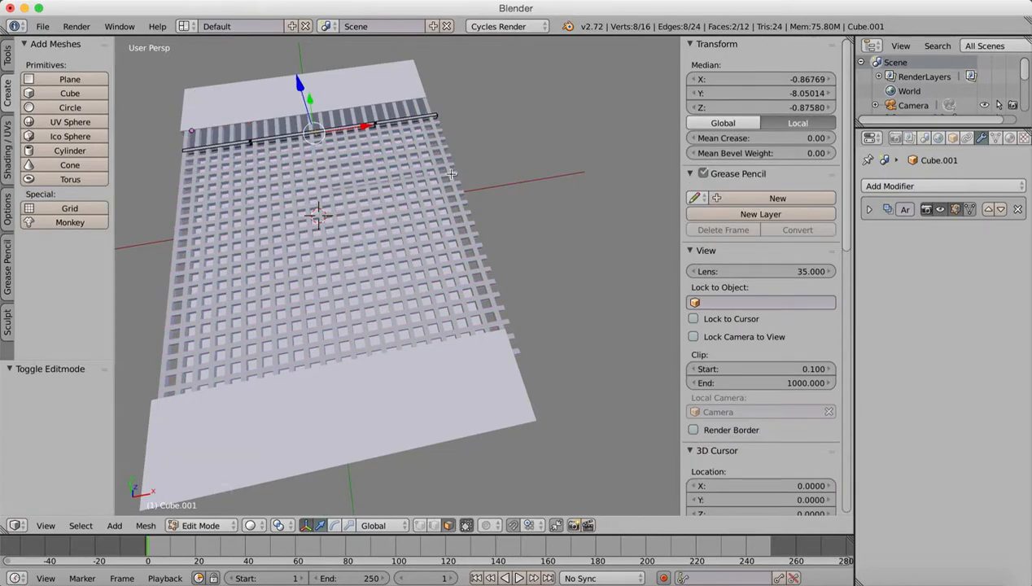
{"action": "middle_click_drag", "start_coordinate": [451, 174], "coordinate": [448, 249]}
{"action": "scroll", "coordinate": [452, 279], "scroll_direction": "down", "scroll_amount": 3}
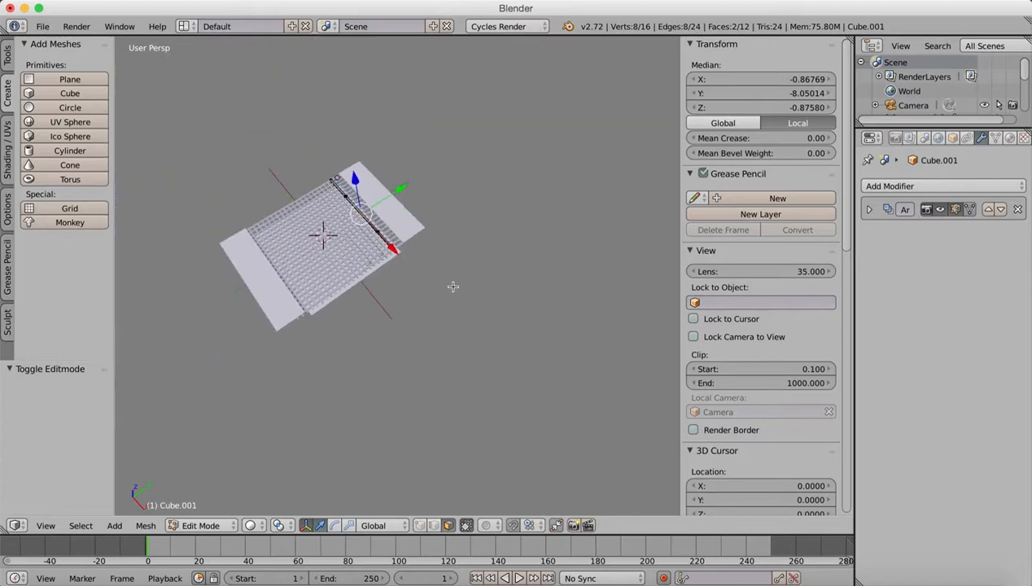
{"action": "scroll", "coordinate": [452, 279], "scroll_direction": "up", "scroll_amount": 10}
{"action": "mouse_move", "coordinate": [453, 300]}
{"action": "middle_mouse_down"}
{"action": "mouse_move", "coordinate": [495, 308]}
{"action": "mouse_move", "coordinate": [482, 331]}
{"action": "mouse_move", "coordinate": [455, 327]}
{"action": "mouse_move", "coordinate": [450, 310]}
{"action": "middle_mouse_up"}
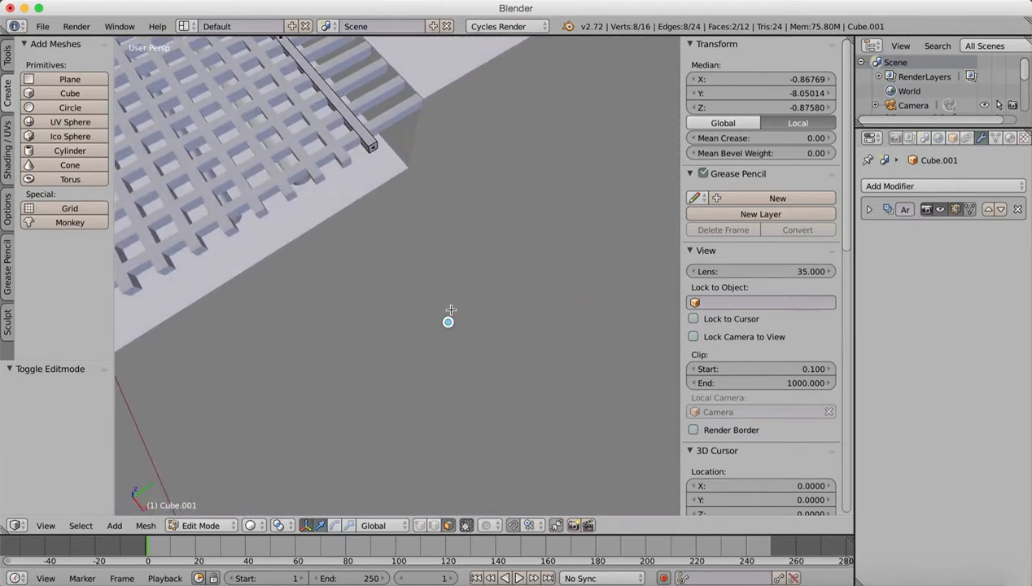
{"action": "right_click", "coordinate": [371, 147]}
{"action": "left_click_drag", "start_coordinate": [404, 181], "coordinate": [396, 172]}
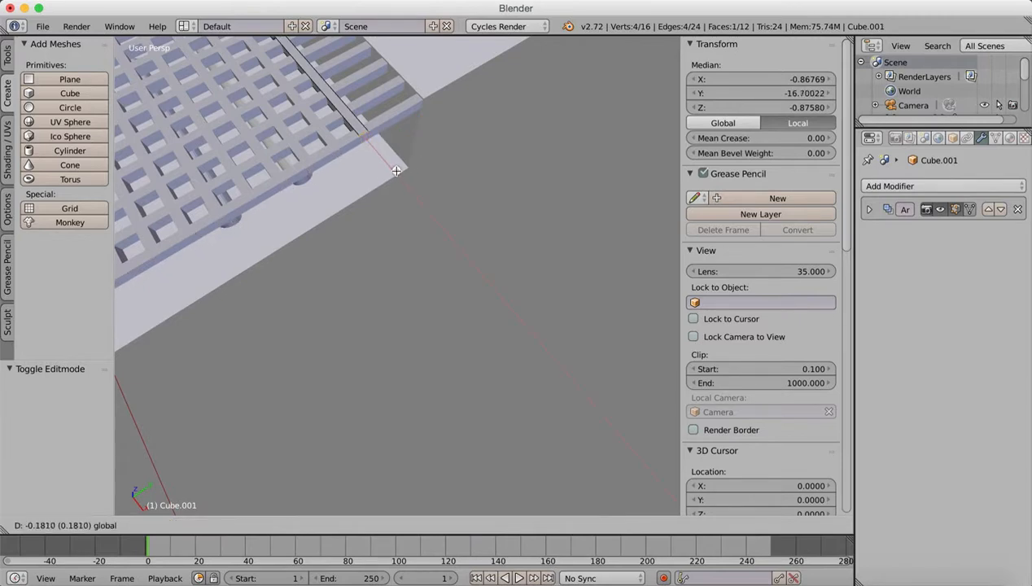
{"action": "left_click_drag", "start_coordinate": [396, 170], "coordinate": [396, 169]}
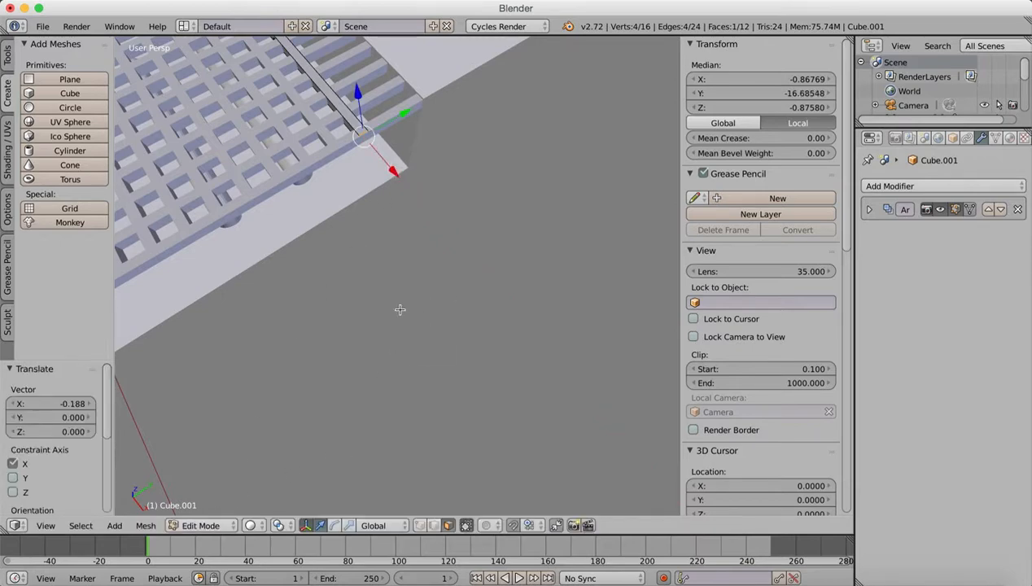
{"action": "scroll", "coordinate": [302, 470], "scroll_direction": "down", "scroll_amount": 3}
{"action": "left_click", "coordinate": [201, 525]}
{"action": "left_click", "coordinate": [208, 506]}
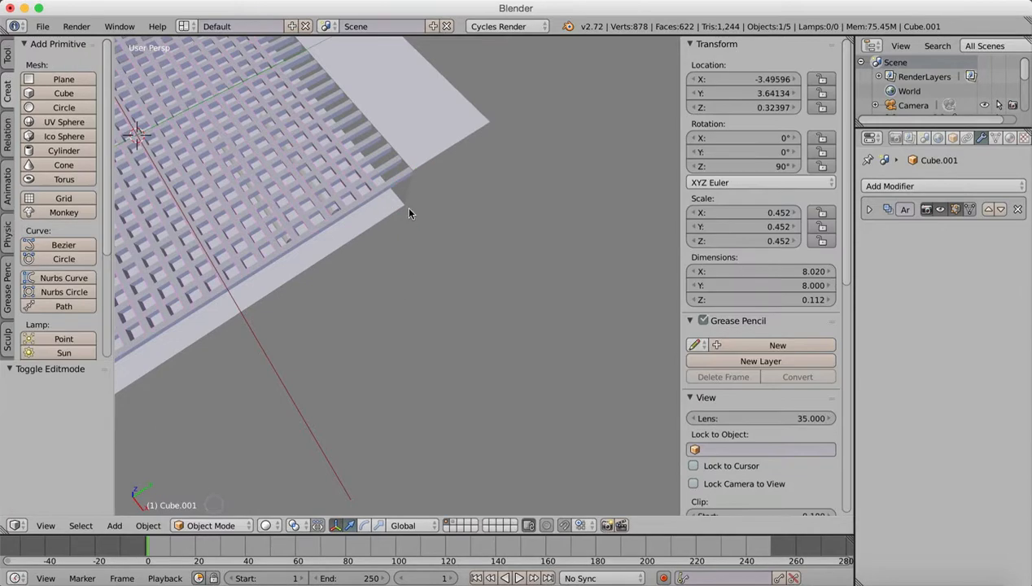
Move the rotated crossbars about 0.47 along Y toward the uncovered end of the grate.
{"action": "middle_click_drag", "start_coordinate": [392, 307], "coordinate": [330, 354]}
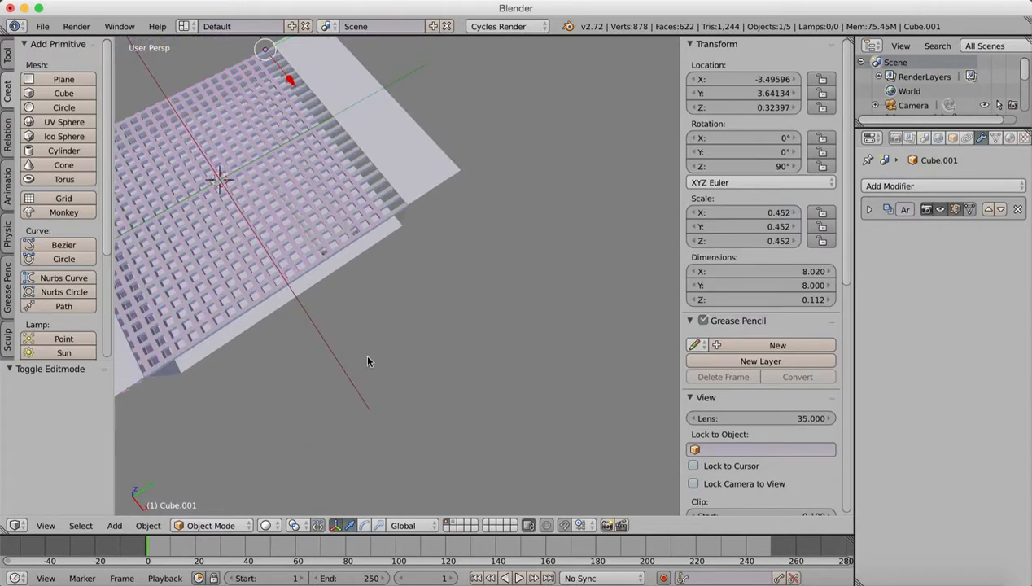
{"action": "middle_click_drag", "start_coordinate": [319, 308], "coordinate": [368, 333]}
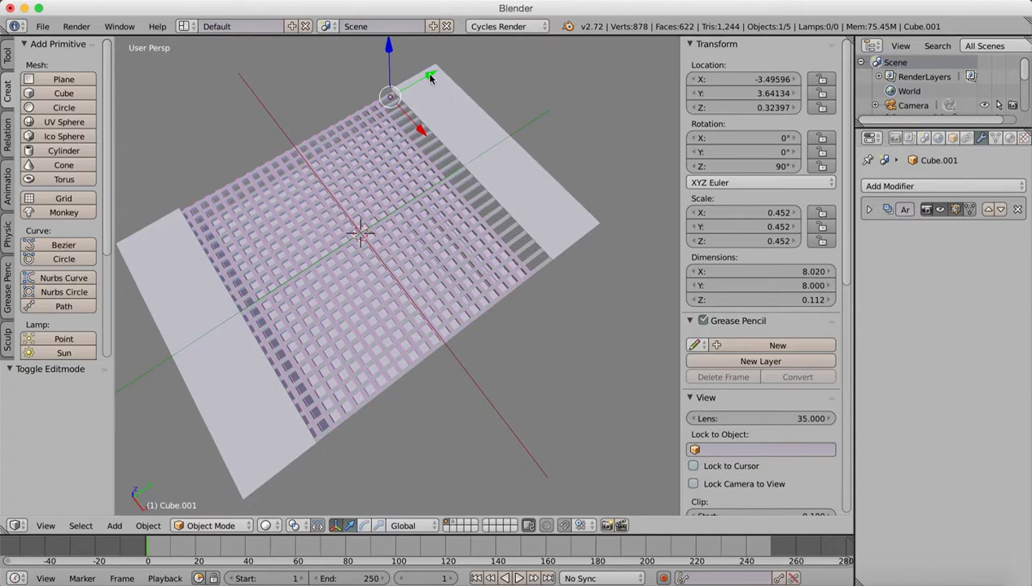
{"action": "left_click_drag", "start_coordinate": [430, 78], "coordinate": [439, 69]}
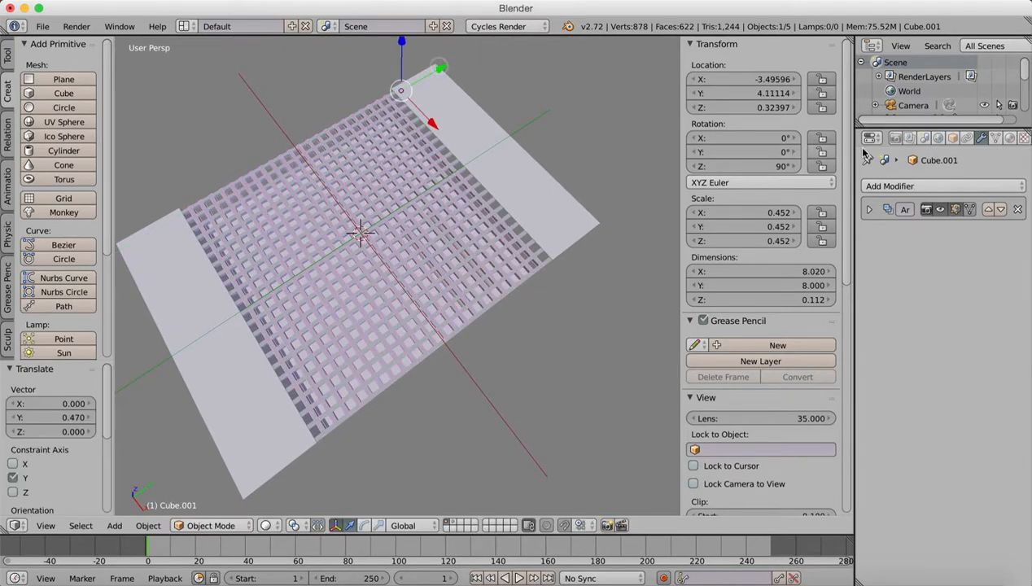
Raise the rotated crossbars' array count to 25 and move them about 0.63 along Y.
{"action": "left_click", "coordinate": [868, 209]}
{"action": "left_click", "coordinate": [1015, 270]}
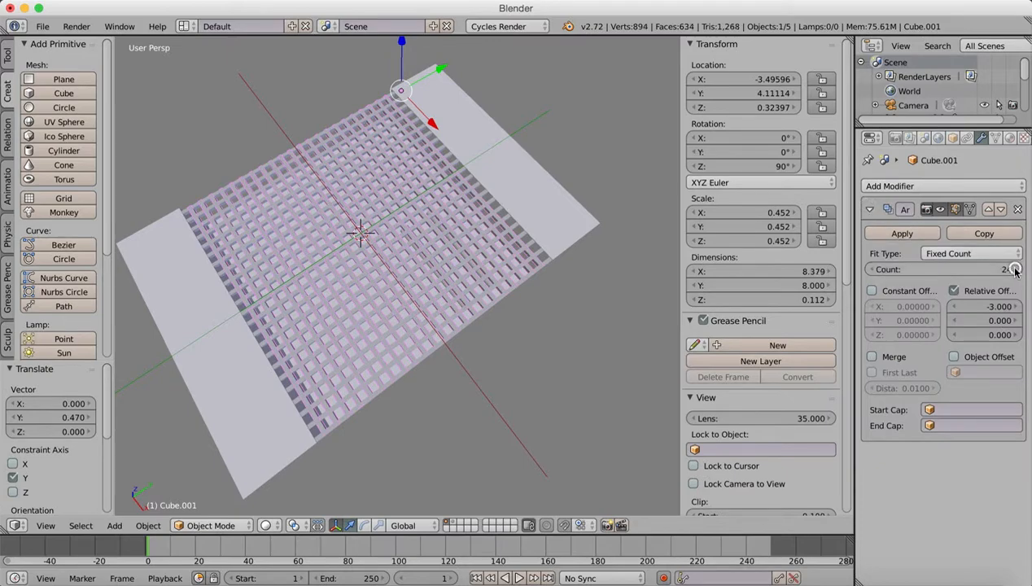
{"action": "left_click", "coordinate": [1014, 270]}
{"action": "left_click_drag", "start_coordinate": [436, 72], "coordinate": [452, 63]}
Reduce the rotated crossbars' array count to 24 and move them about -0.05 along Y.
{"action": "left_click", "coordinate": [875, 269]}
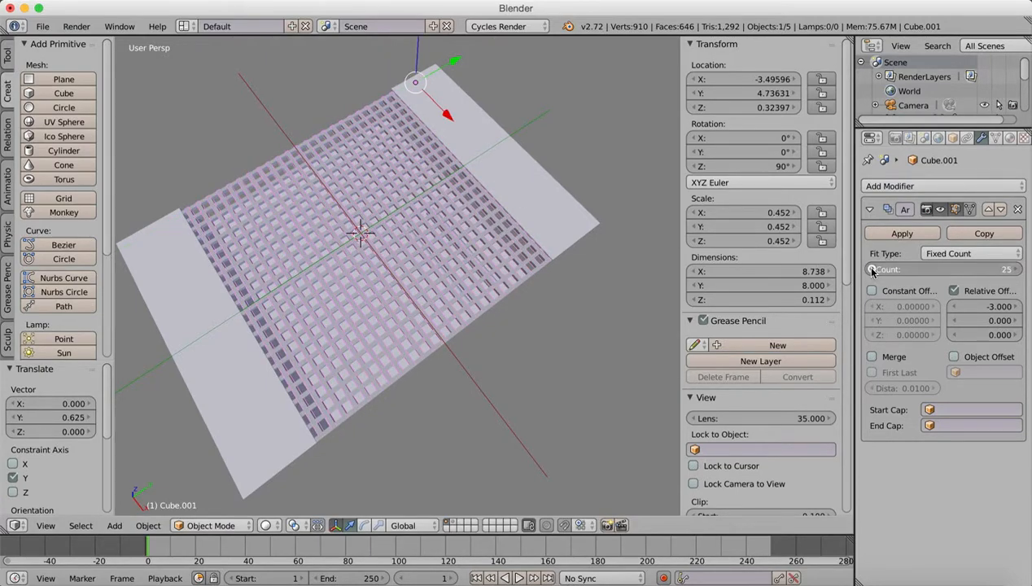
{"action": "left_click", "coordinate": [877, 270]}
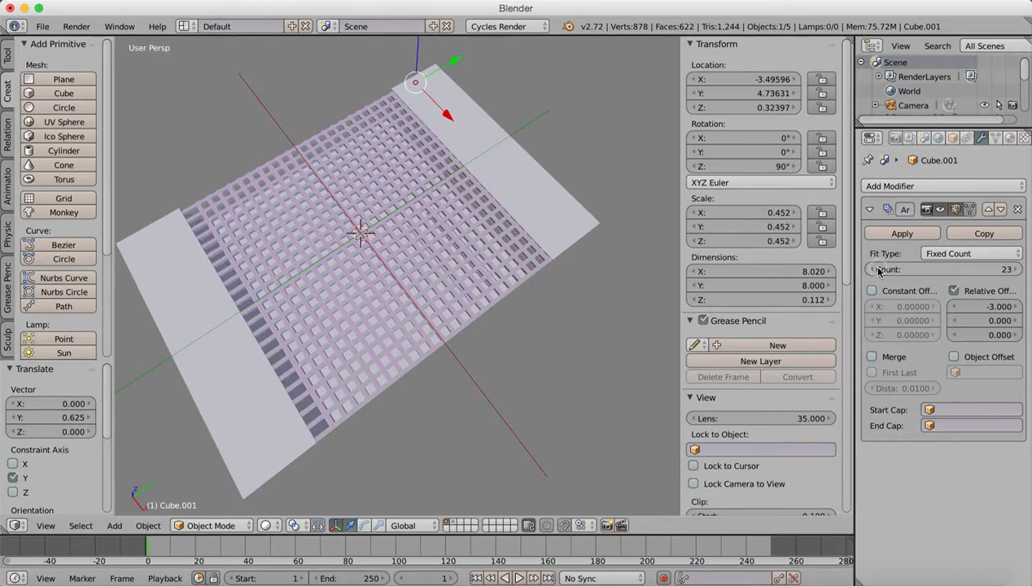
{"action": "left_click", "coordinate": [1016, 269]}
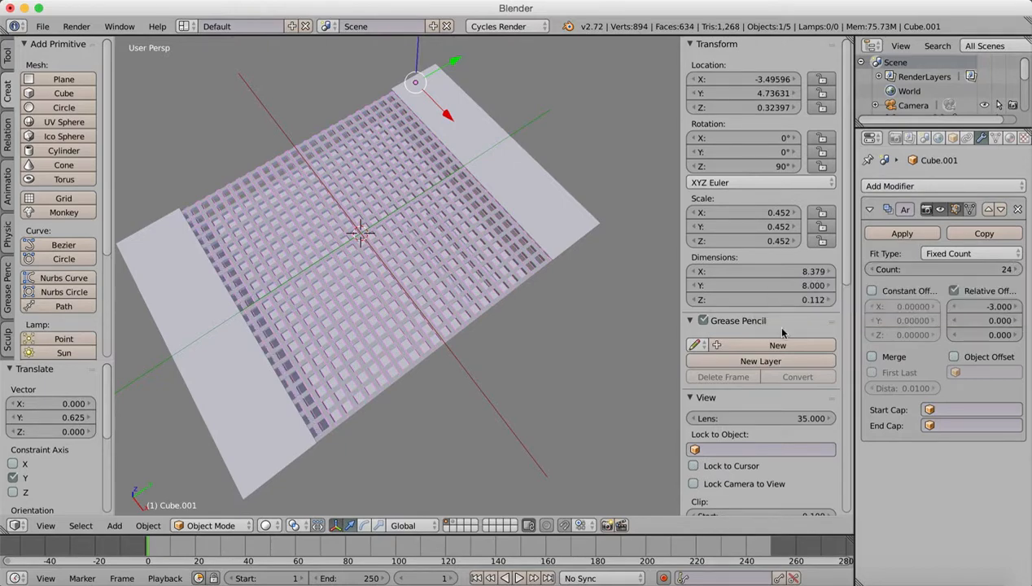
{"action": "left_click_drag", "start_coordinate": [455, 63], "coordinate": [455, 64]}
Scale the rotated crossbars to about 0.73 along Z and lower them about 0.13 beneath the original bars.
{"action": "mouse_move", "coordinate": [537, 262]}
{"action": "middle_mouse_down"}
{"action": "mouse_move", "coordinate": [511, 249]}
{"action": "mouse_move", "coordinate": [529, 236]}
{"action": "mouse_move", "coordinate": [544, 247]}
{"action": "middle_mouse_up"}
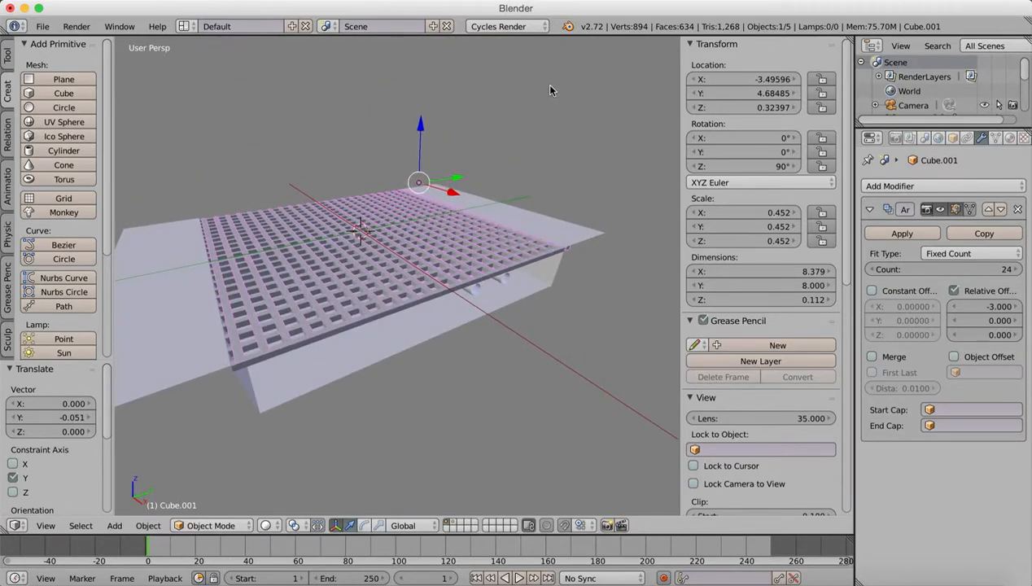
{"action": "key", "text": "s"}
{"action": "key", "text": "x"}
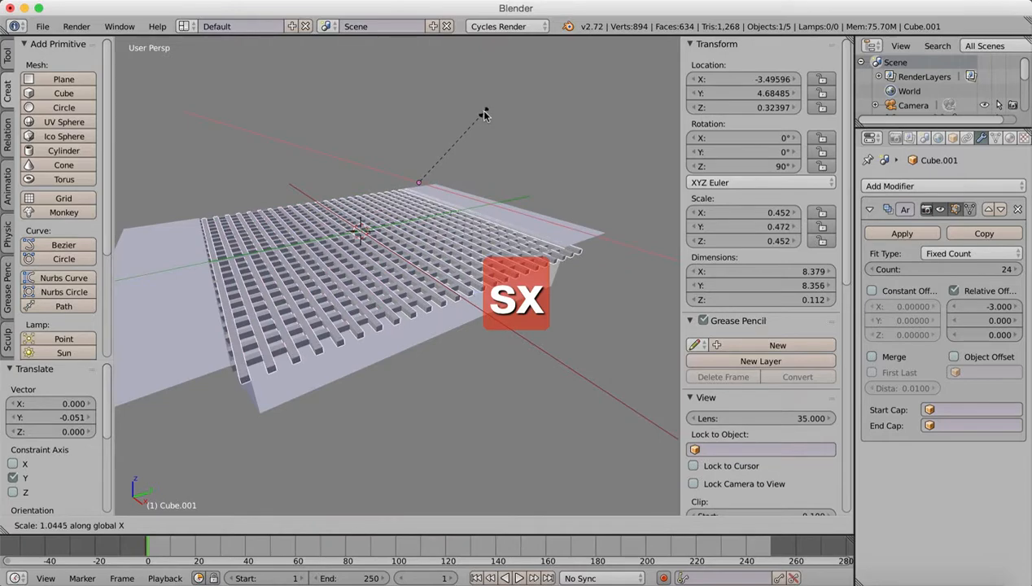
{"action": "key", "text": "z"}
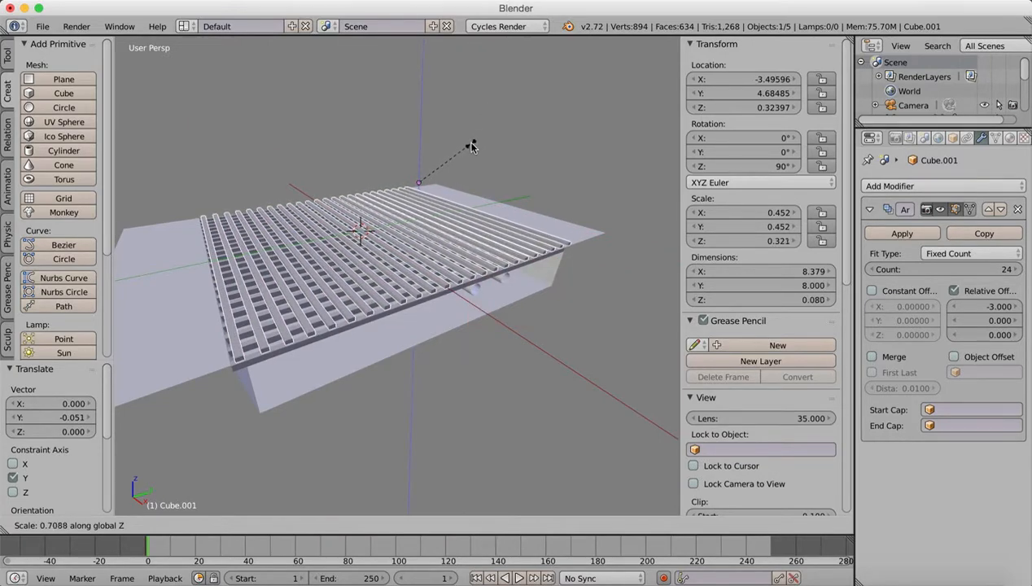
{"action": "left_click", "coordinate": [473, 145]}
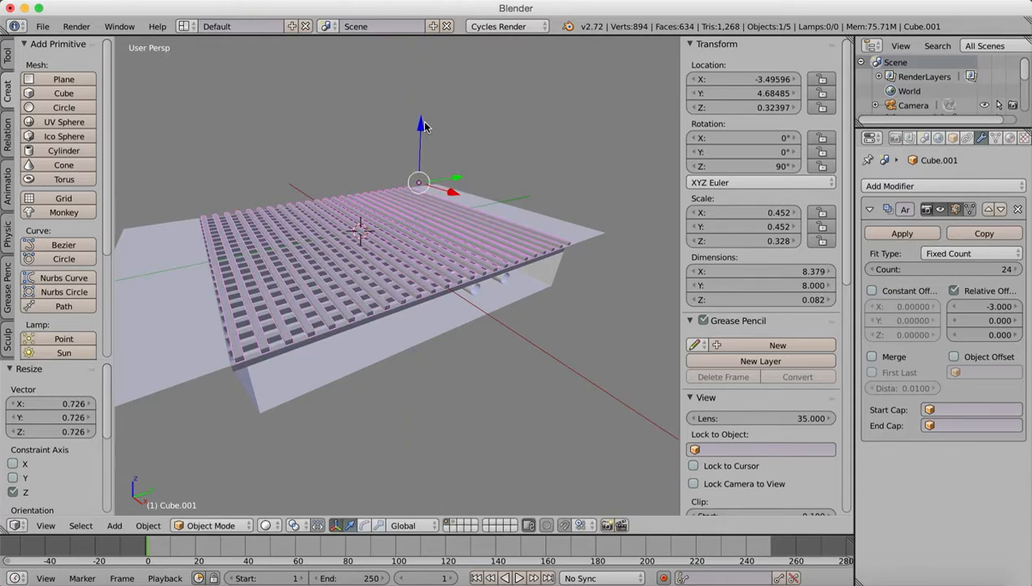
{"action": "left_click_drag", "start_coordinate": [421, 126], "coordinate": [424, 130]}
Reduce the lower crossbars' array count to 23 and move them about -0.35 along Y to center them in the channel.
{"action": "middle_click_drag", "start_coordinate": [425, 131], "coordinate": [737, 230]}
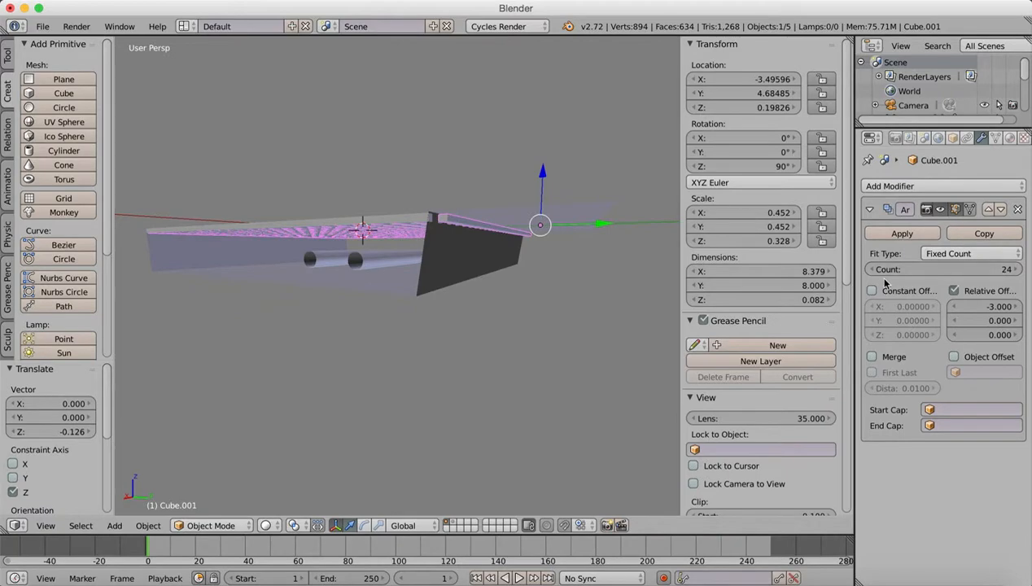
{"action": "left_click", "coordinate": [872, 270]}
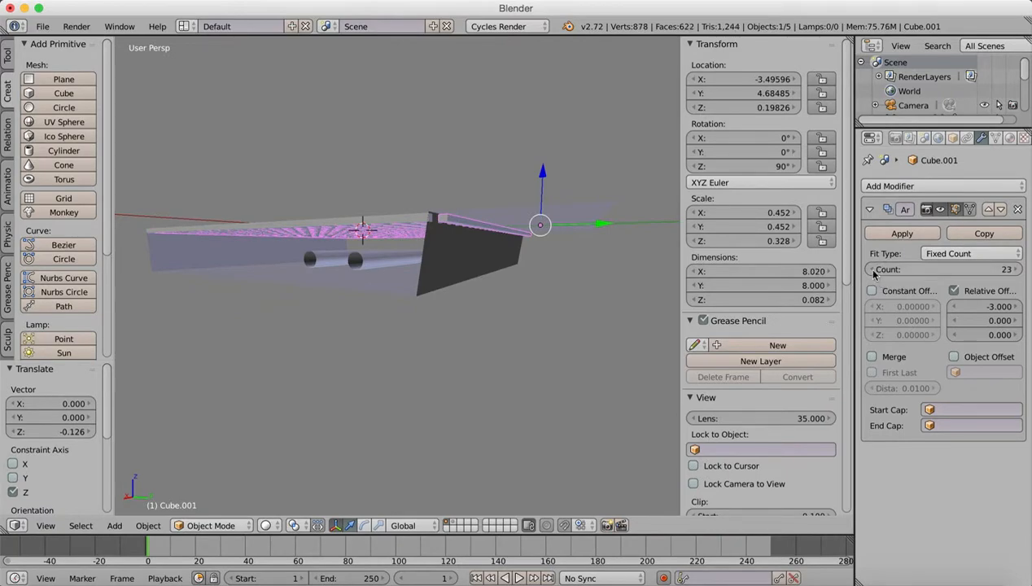
{"action": "middle_click_drag", "start_coordinate": [484, 267], "coordinate": [554, 163]}
{"action": "left_click_drag", "start_coordinate": [560, 180], "coordinate": [550, 182]}
{"action": "middle_click_drag", "start_coordinate": [476, 281], "coordinate": [400, 353]}
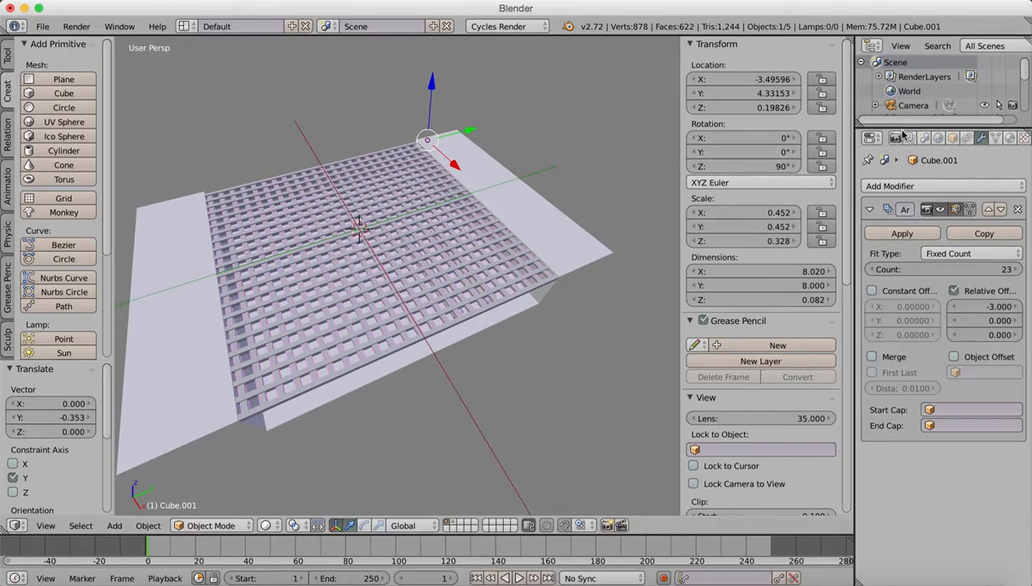
Enlarge the Outliner to list all objects and rename the Cube object as "floor grid".
{"action": "left_click_drag", "start_coordinate": [905, 128], "coordinate": [903, 221]}
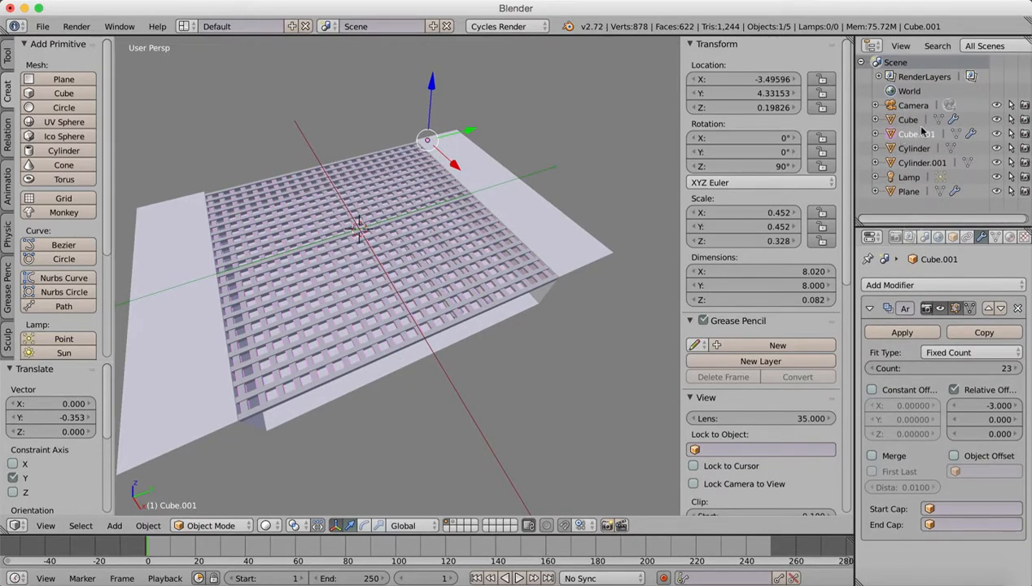
{"action": "left_click", "coordinate": [908, 119]}
{"action": "double_click", "coordinate": [908, 120]}
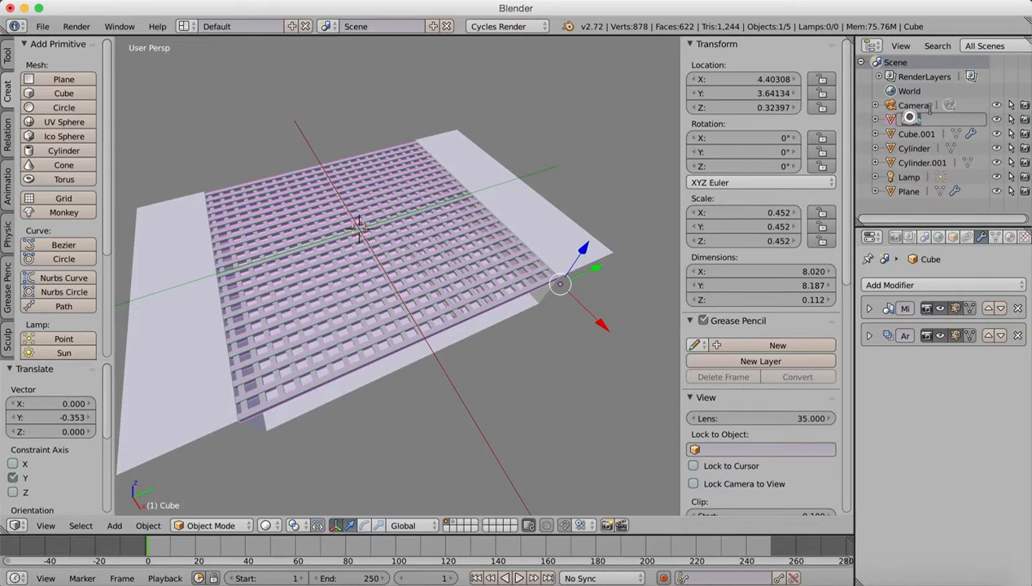
{"action": "type", "text": "flor"}
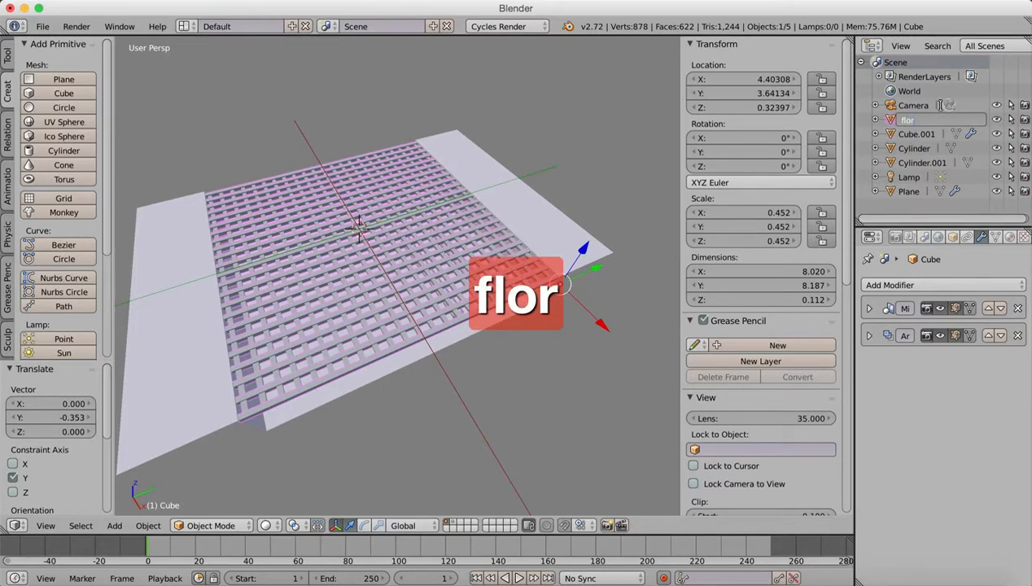
{"action": "key", "text": "BackSpace"}
{"action": "type", "text": "or grid"}
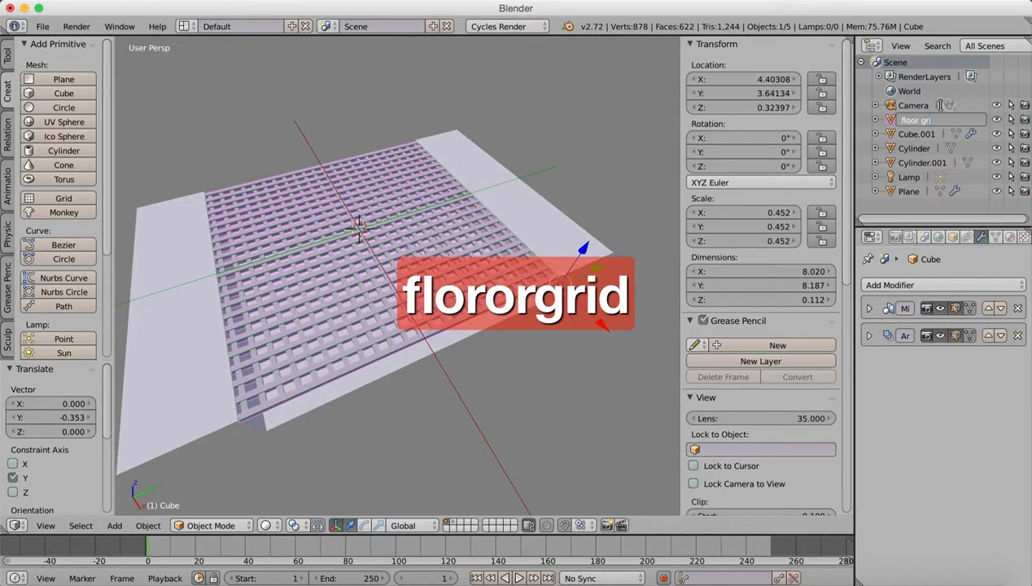
{"action": "key", "text": "Return"}
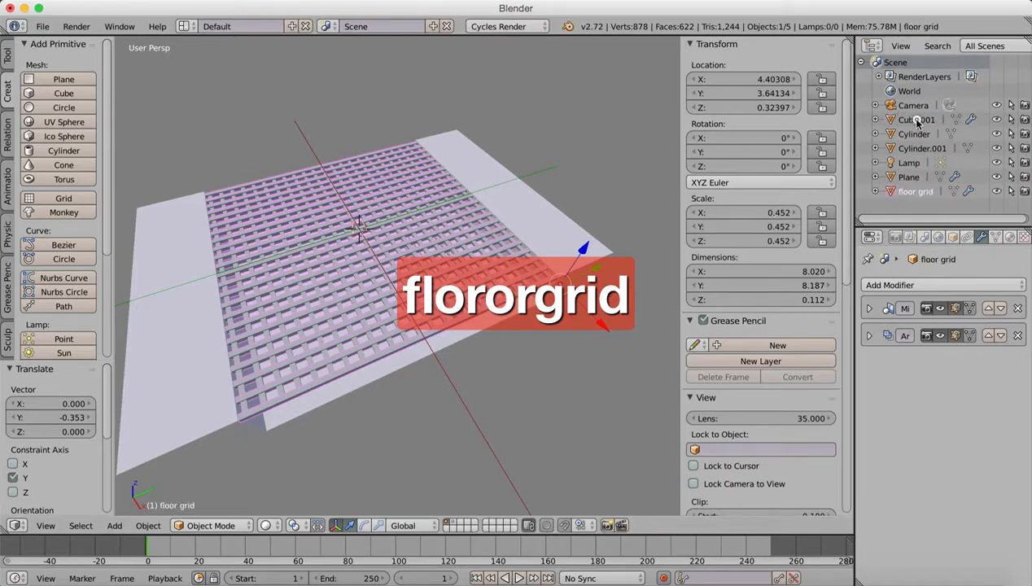
Rename the Cube.001 object, the lower crossbars, as "floor grid".
{"action": "left_click", "coordinate": [917, 120]}
{"action": "double_click", "coordinate": [915, 120]}
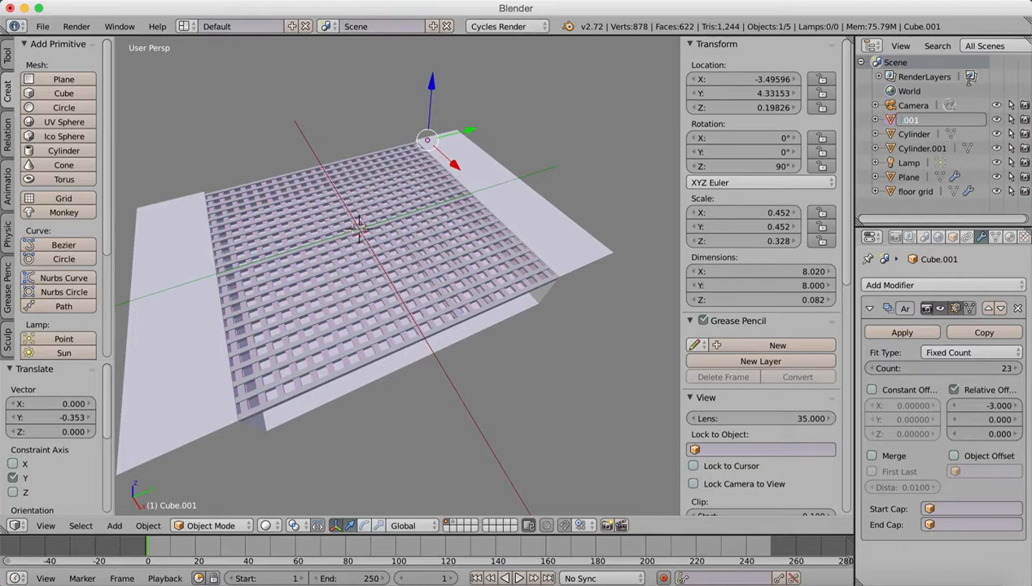
{"action": "type", "text": "floor"}
{"action": "type", "text": " grid"}
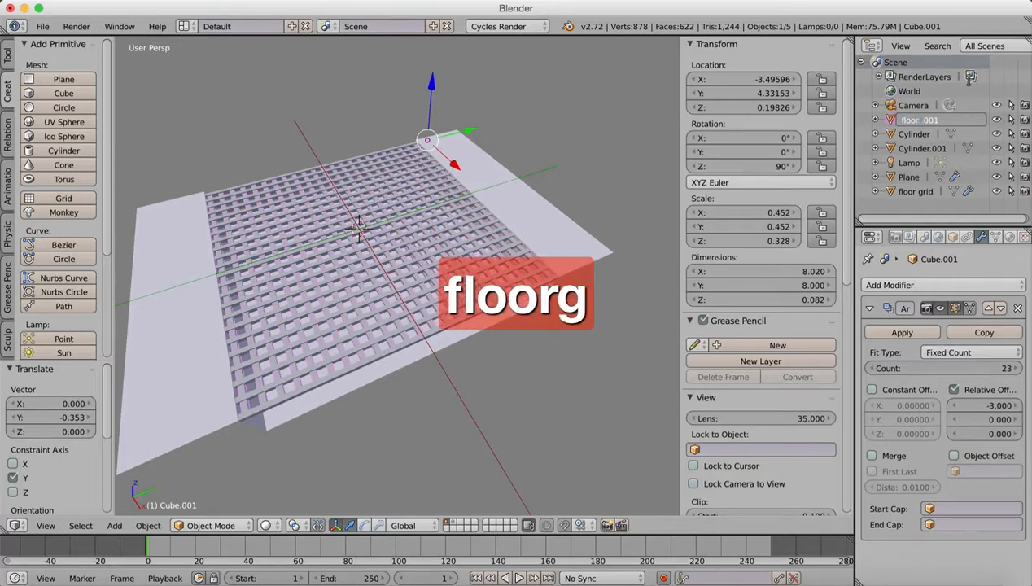
{"action": "key", "text": "Return"}
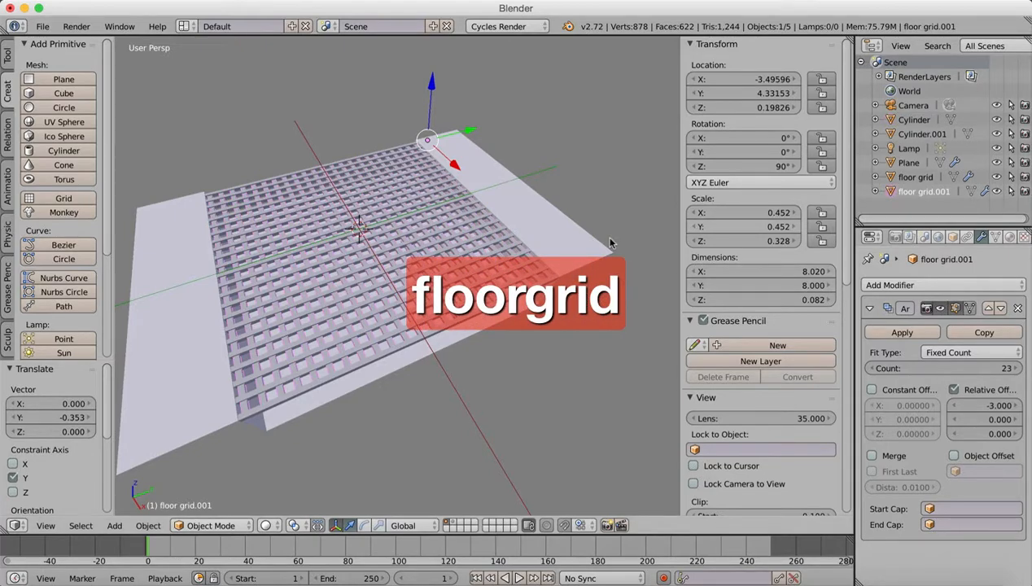
Try to join the two floor grid objects into one while their modifiers are still unapplied.
{"action": "left_click", "coordinate": [911, 178], "text": "ctrl"}
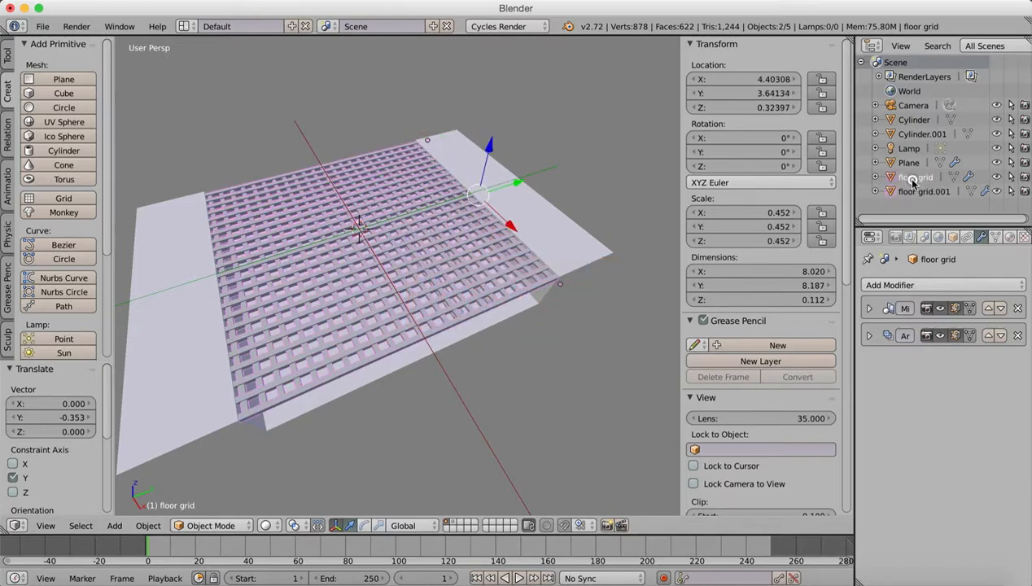
{"action": "left_click", "coordinate": [915, 193], "text": "shift"}
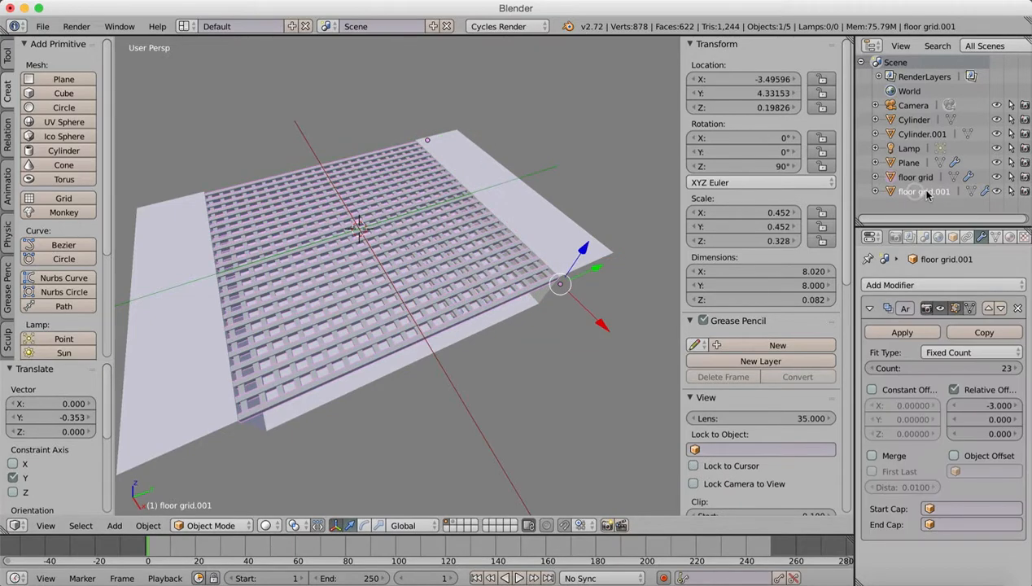
{"action": "left_click", "coordinate": [917, 180], "text": "shift"}
{"action": "left_click", "coordinate": [917, 179]}
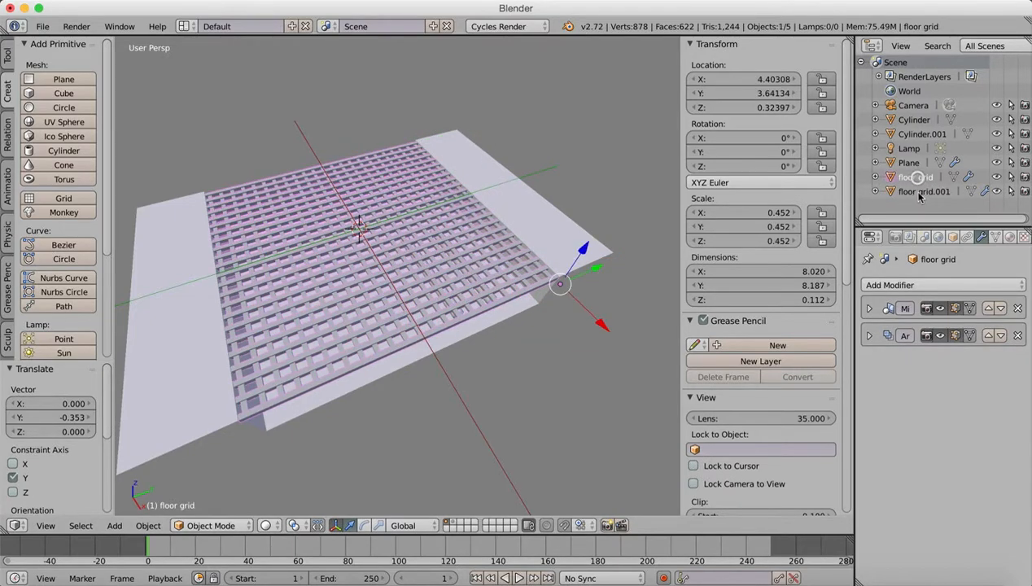
{"action": "left_click", "coordinate": [921, 192], "text": "ctrl"}
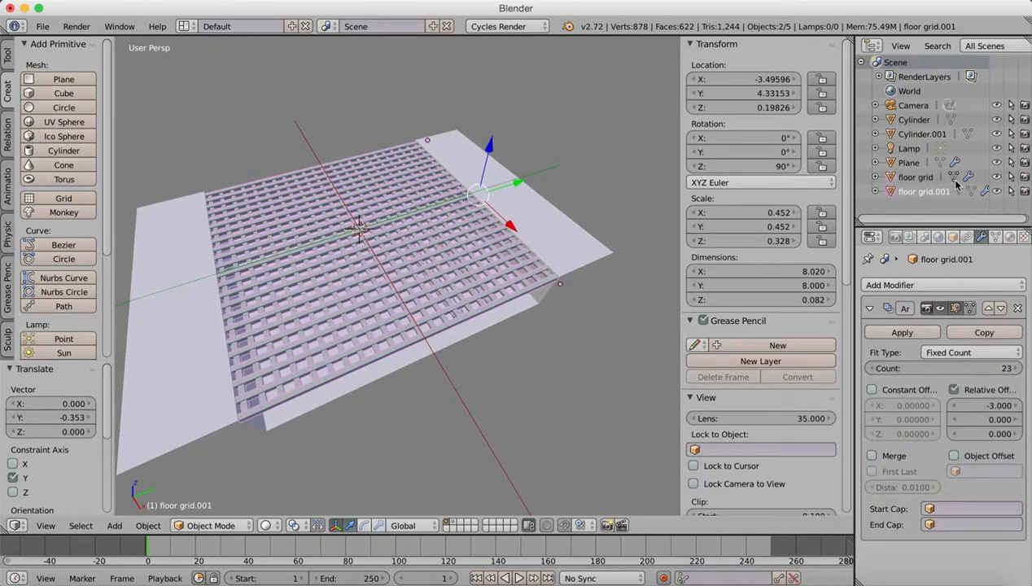
{"action": "key", "text": "ctrl+j"}
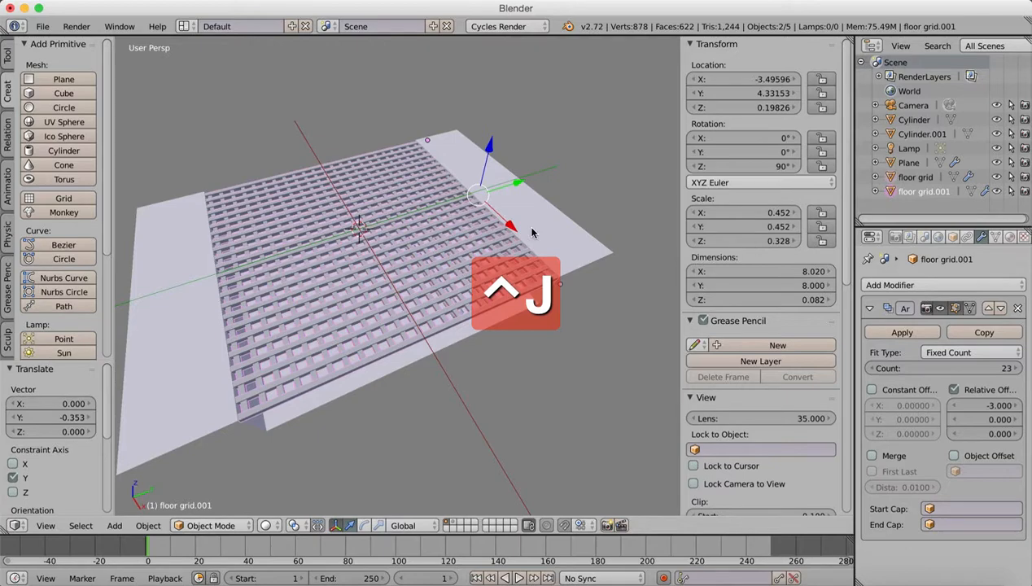
{"action": "key", "text": "super+z"}
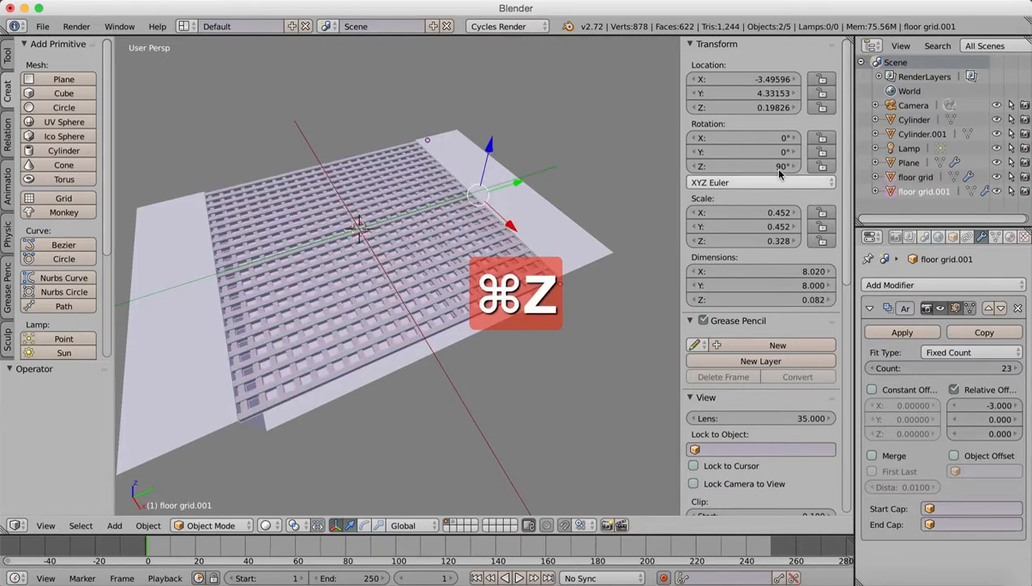
Apply the Mirror and Array modifiers on both floor grid objects and join them into the floor grid object.
{"action": "left_click", "coordinate": [915, 176]}
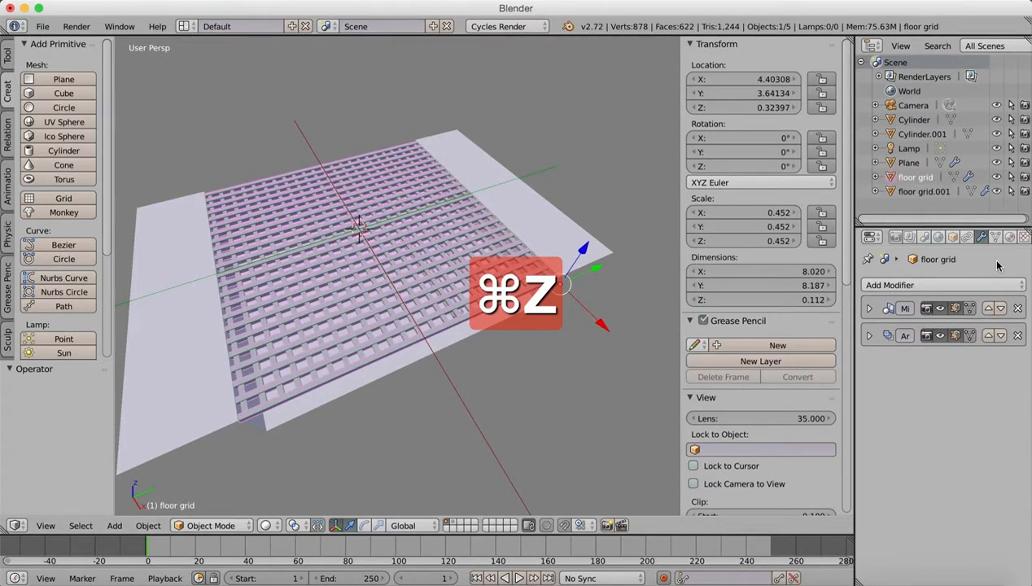
{"action": "left_click", "coordinate": [901, 332]}
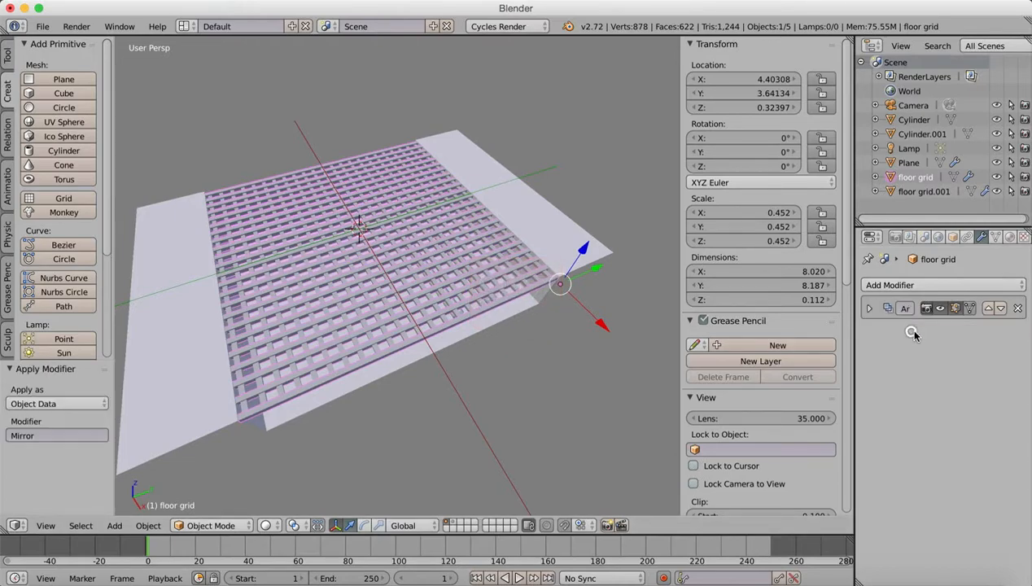
{"action": "left_click", "coordinate": [871, 309]}
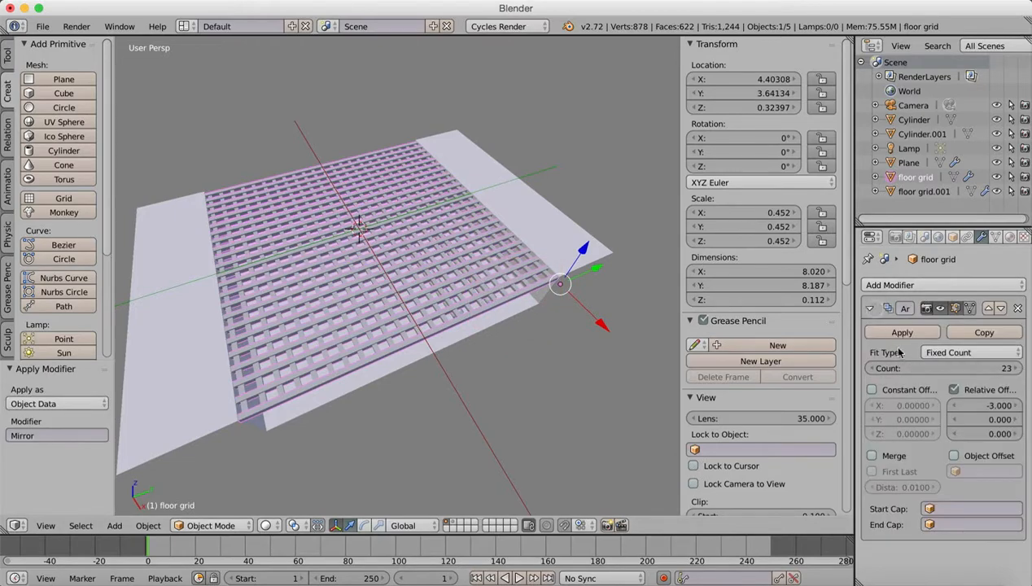
{"action": "left_click", "coordinate": [901, 332]}
{"action": "left_click", "coordinate": [923, 191]}
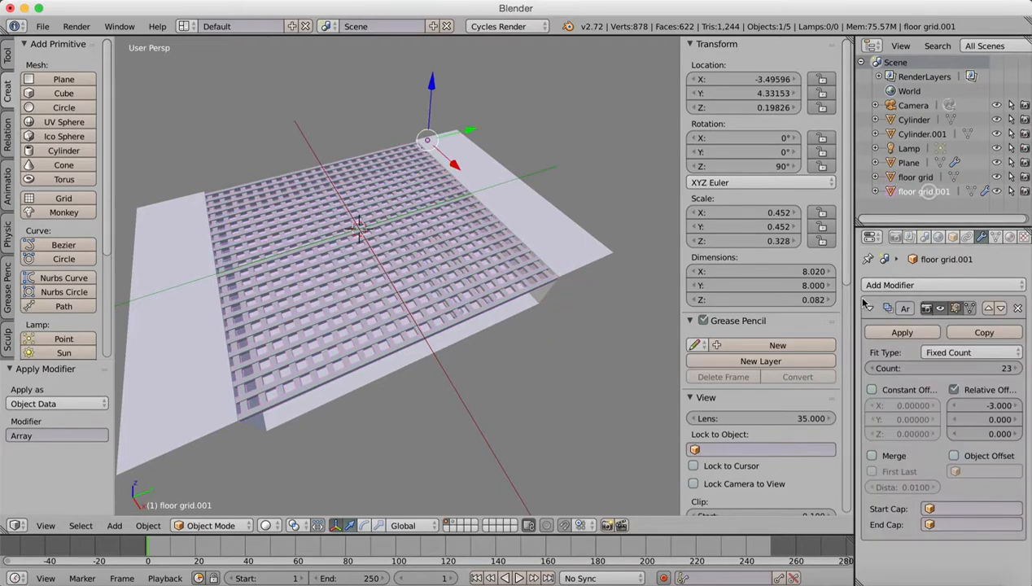
{"action": "left_click", "coordinate": [895, 332]}
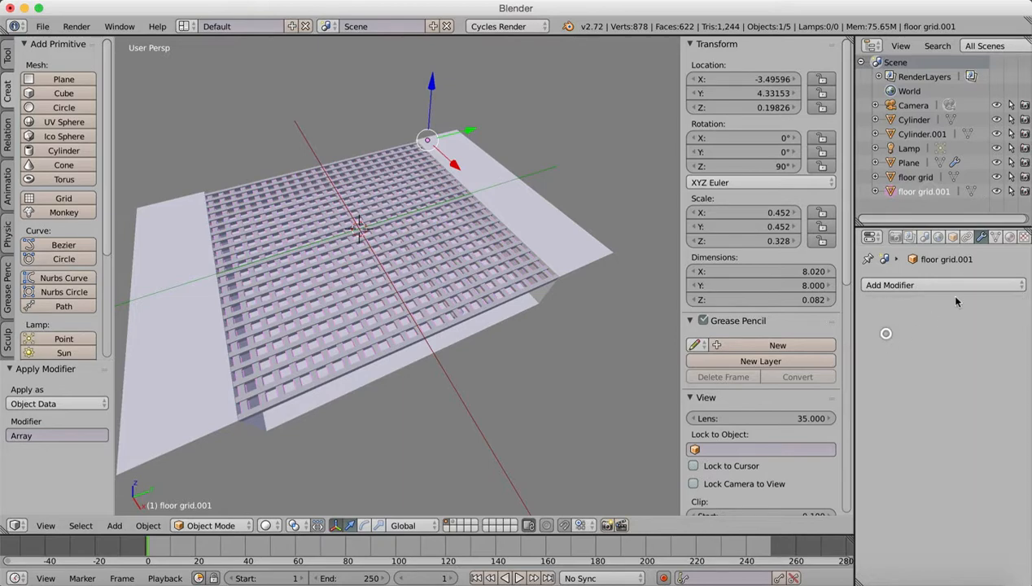
{"action": "left_click", "coordinate": [922, 177], "text": "ctrl"}
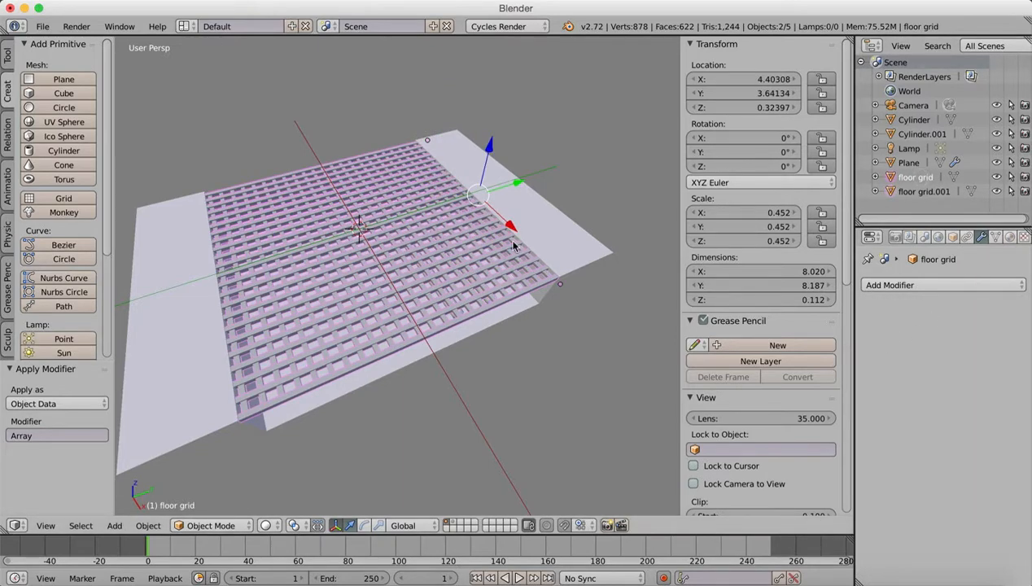
{"action": "key", "text": "ctrl+j"}
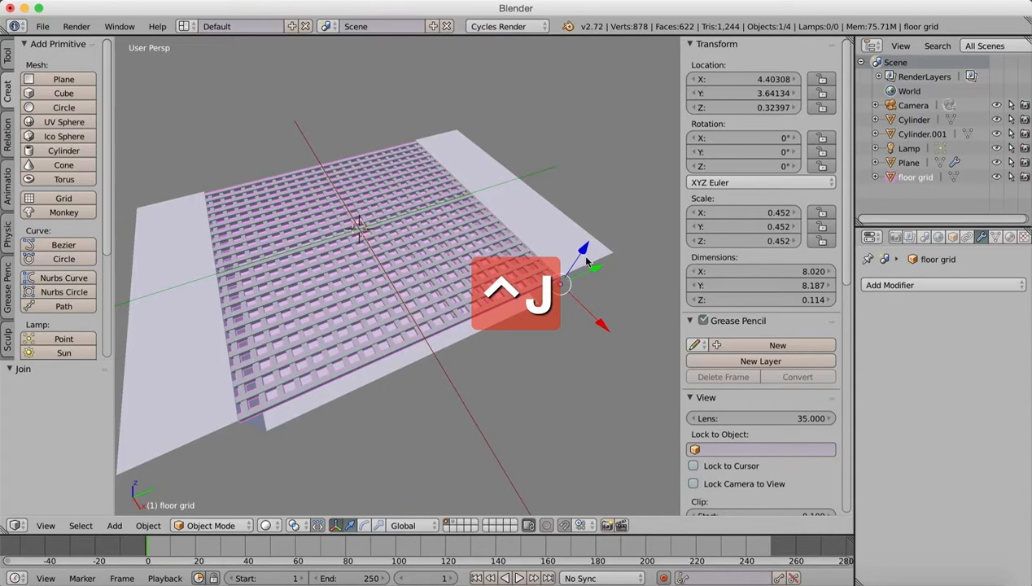
Try raising the joined floor grid about 0.13 along Z.
{"action": "key", "text": "g"}
{"action": "key", "text": "z"}
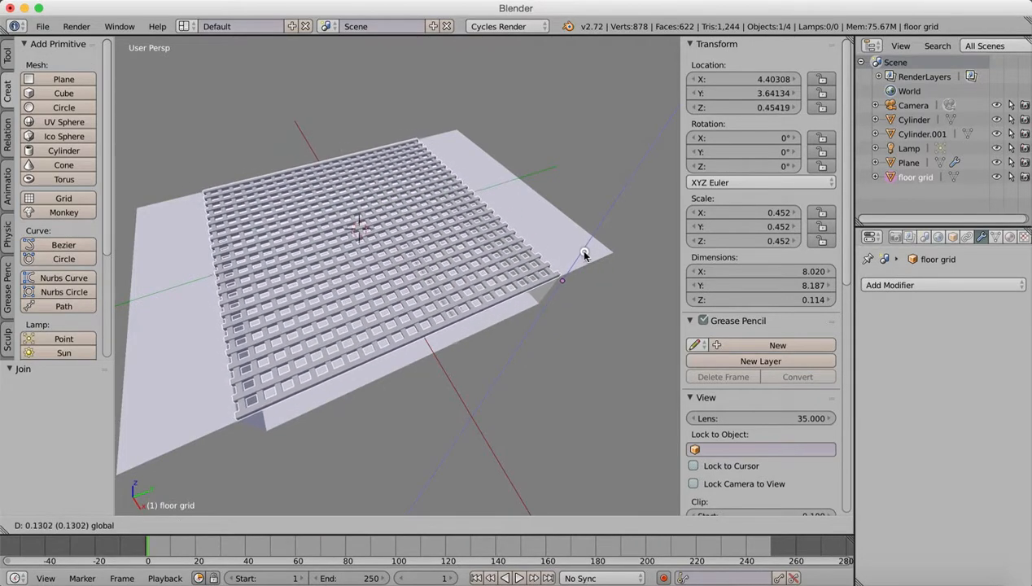
{"action": "left_click", "coordinate": [590, 255]}
{"action": "key", "text": "super+z"}
Give the joined floor grid a new material of its own, keeping Material.001 from the material list.
{"action": "mouse_move", "coordinate": [559, 331]}
{"action": "middle_mouse_down"}
{"action": "mouse_move", "coordinate": [533, 313]}
{"action": "mouse_move", "coordinate": [558, 275]}
{"action": "mouse_move", "coordinate": [543, 294]}
{"action": "mouse_move", "coordinate": [571, 323]}
{"action": "middle_mouse_up"}
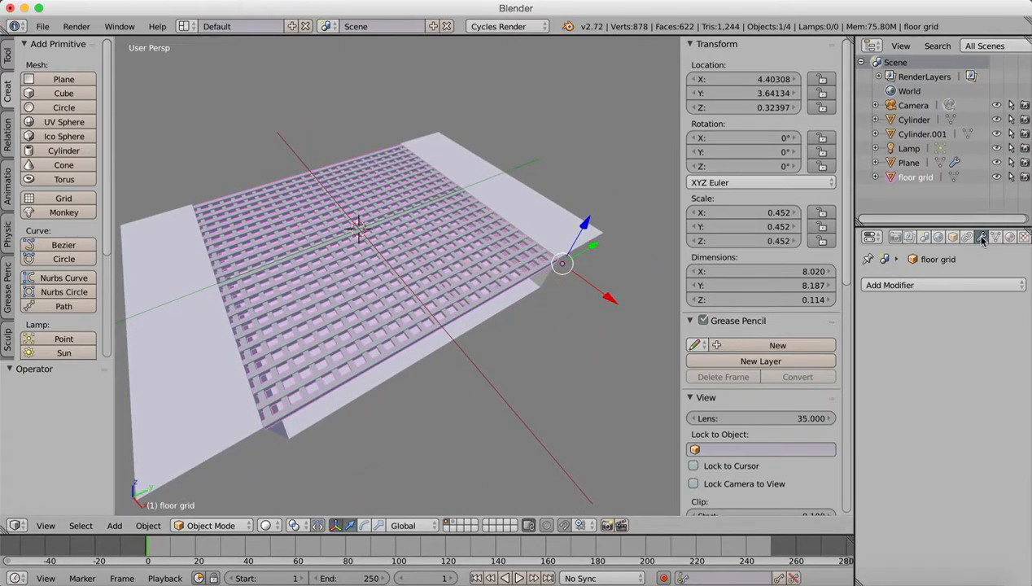
{"action": "left_click", "coordinate": [1009, 235]}
{"action": "left_click", "coordinate": [929, 332]}
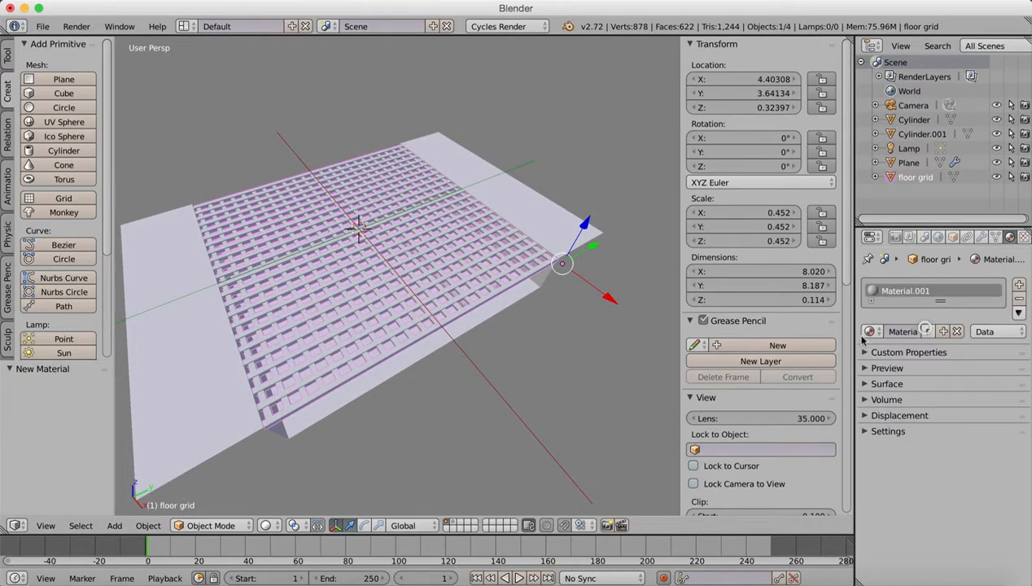
{"action": "left_click", "coordinate": [868, 332]}
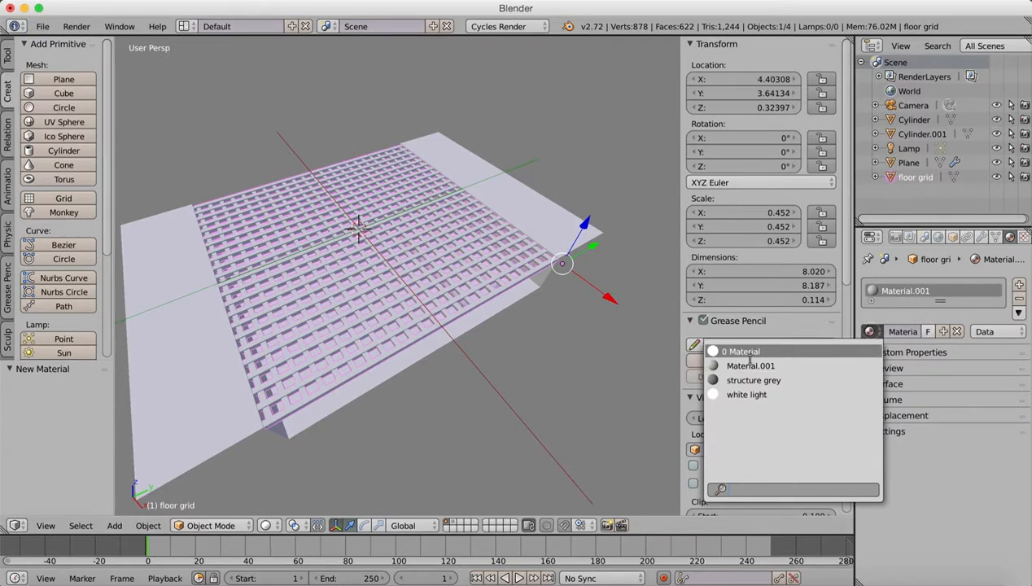
{"action": "left_click", "coordinate": [807, 364]}
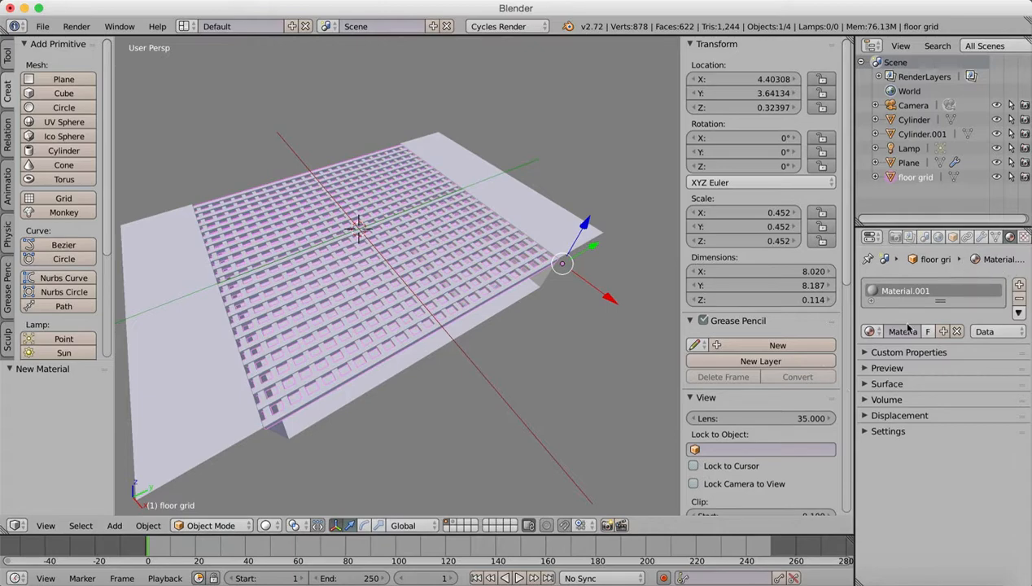
Show the material's preview and darken its Diffuse BSDF color to a near-black grey.
{"action": "left_click", "coordinate": [860, 354]}
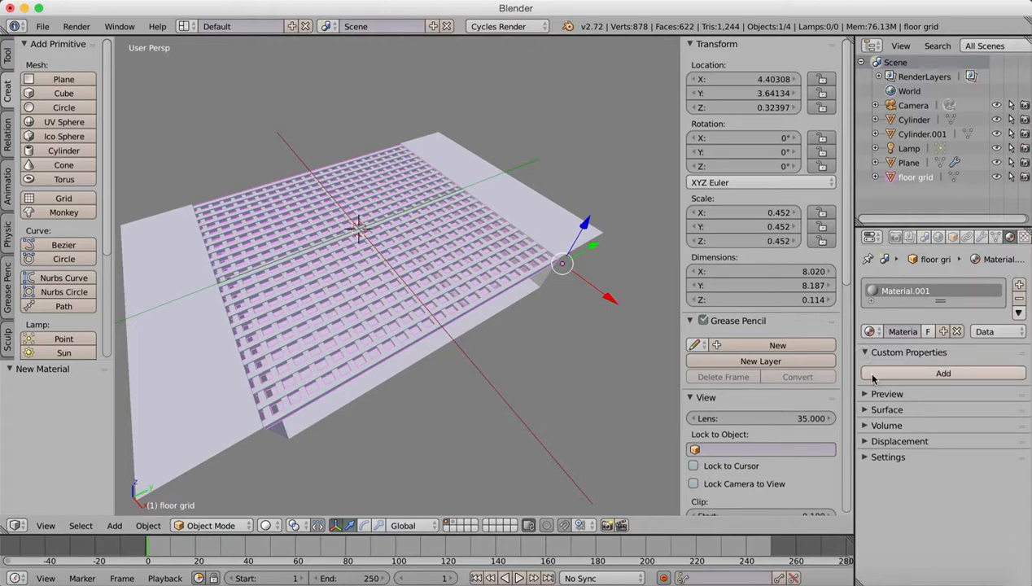
{"action": "left_click", "coordinate": [866, 352]}
{"action": "left_click", "coordinate": [865, 368]}
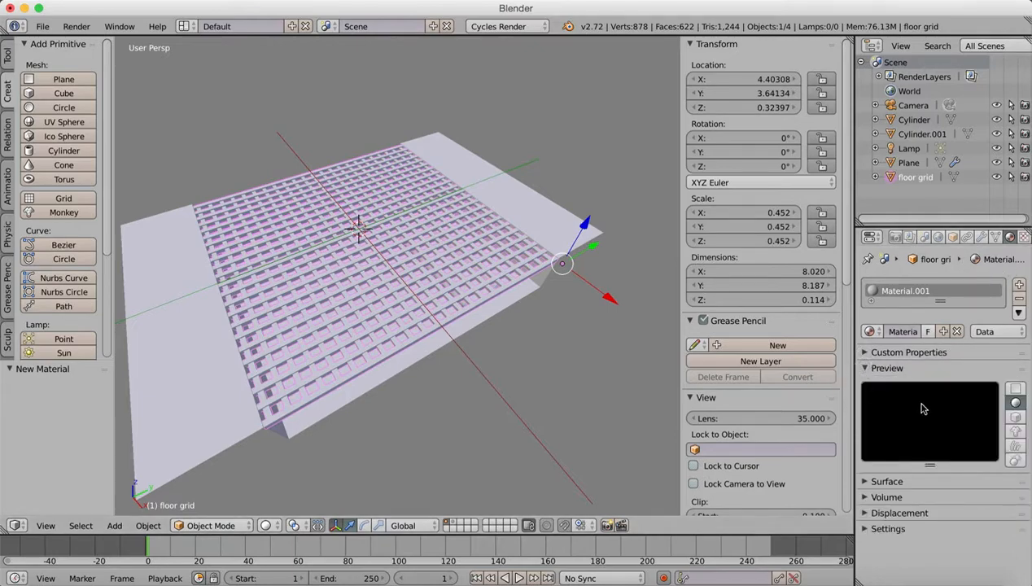
{"action": "left_click", "coordinate": [864, 480]}
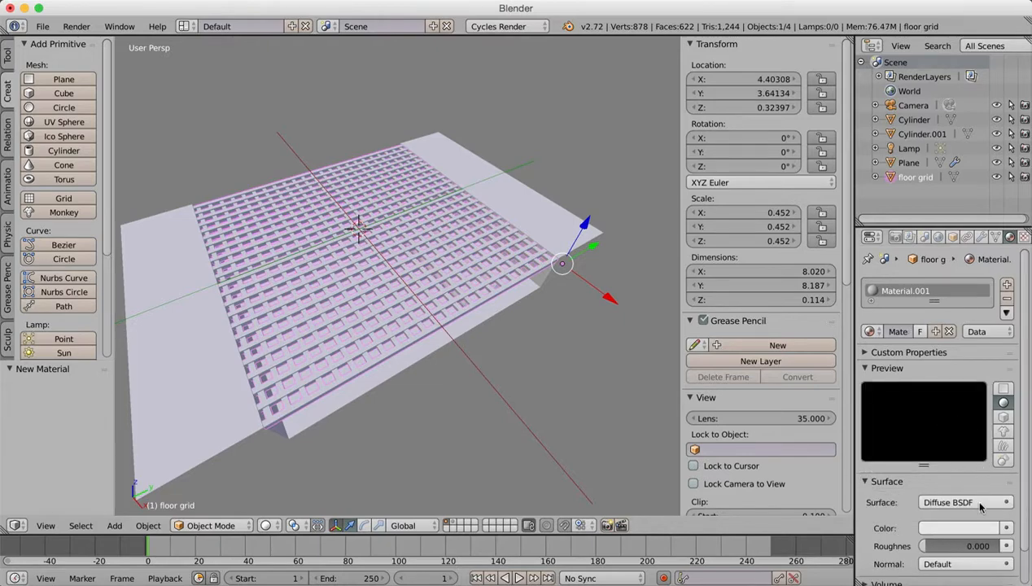
{"action": "left_click", "coordinate": [931, 527]}
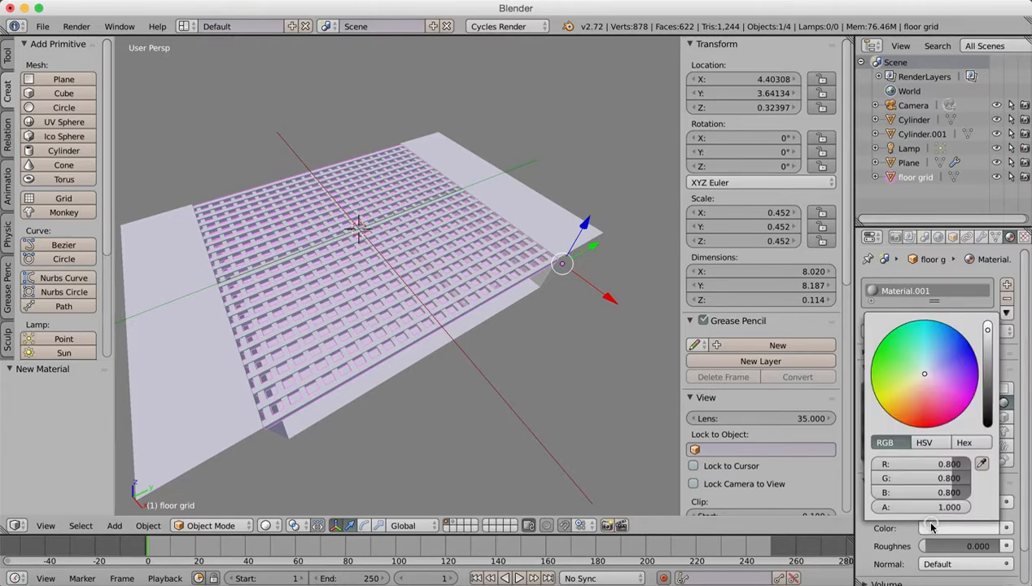
{"action": "left_click_drag", "start_coordinate": [988, 328], "coordinate": [990, 409]}
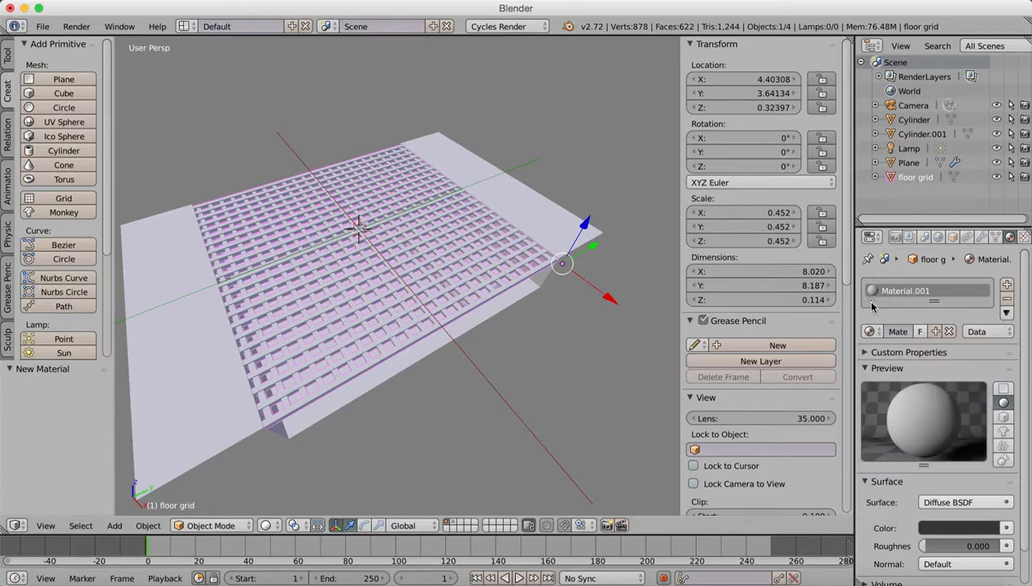
{"action": "left_click", "coordinate": [931, 526]}
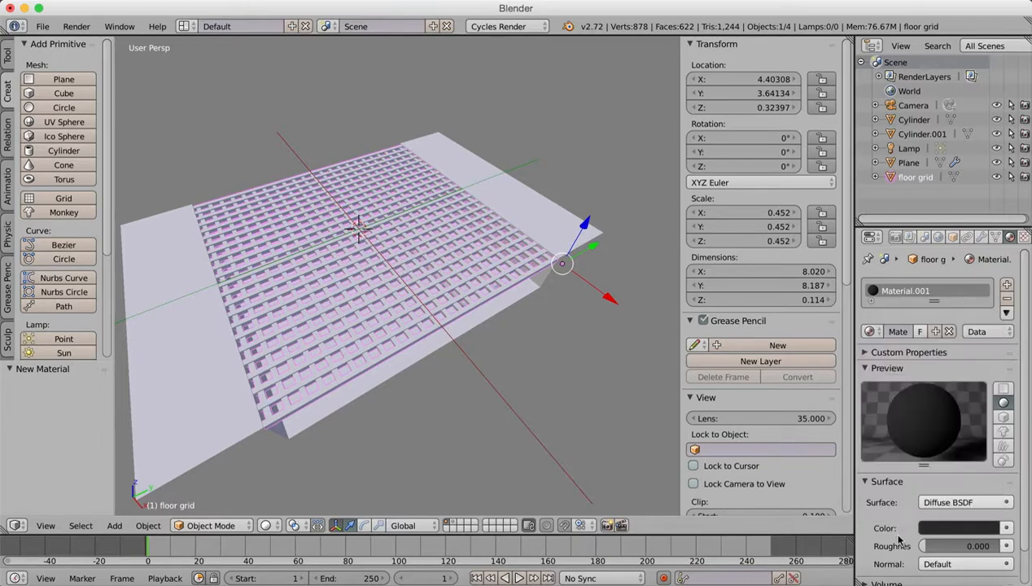
Rename the floor grid's material as "dark steel".
{"action": "left_click", "coordinate": [898, 331]}
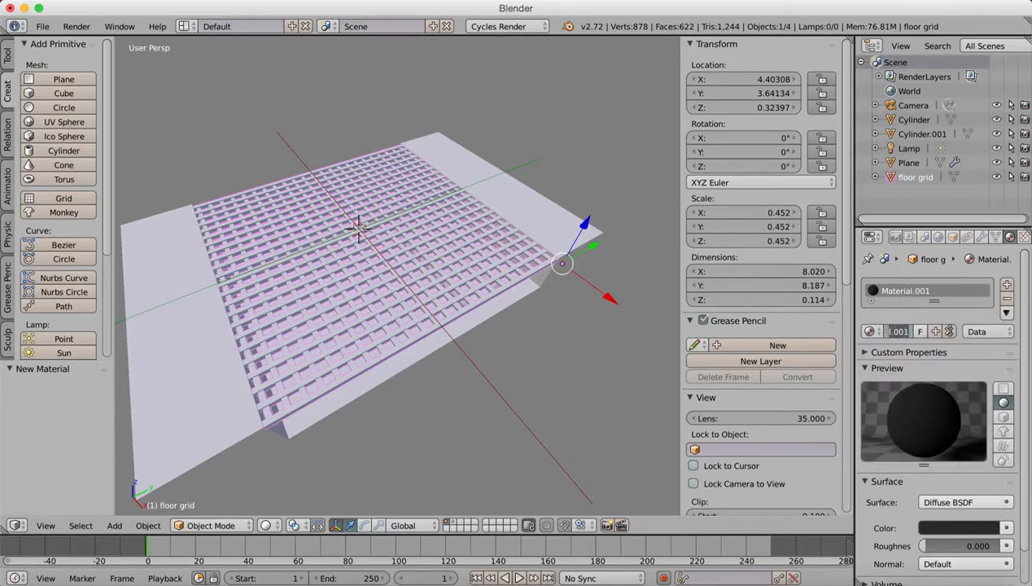
{"action": "type", "text": "darksteel"}
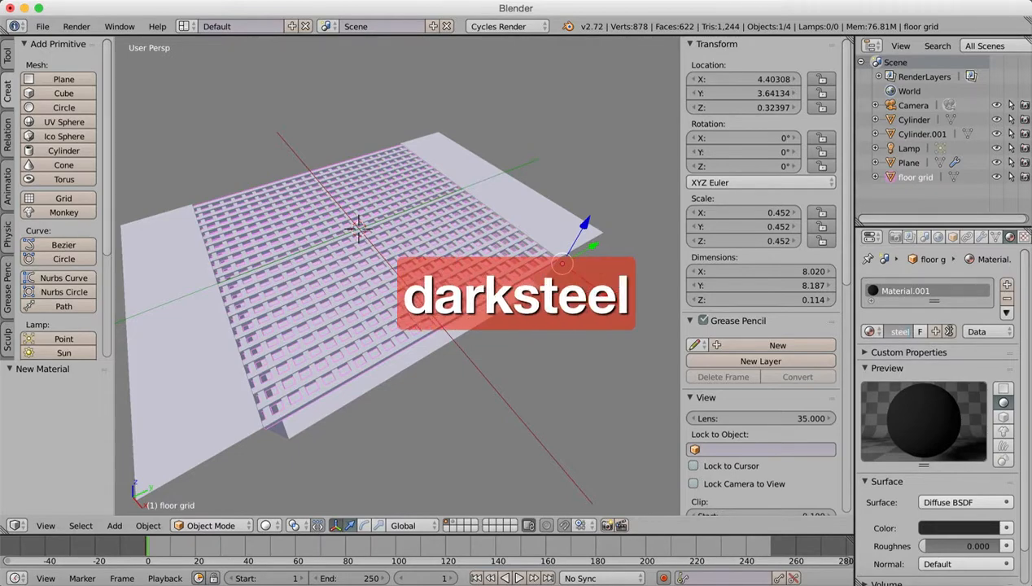
{"action": "key", "text": "Return"}
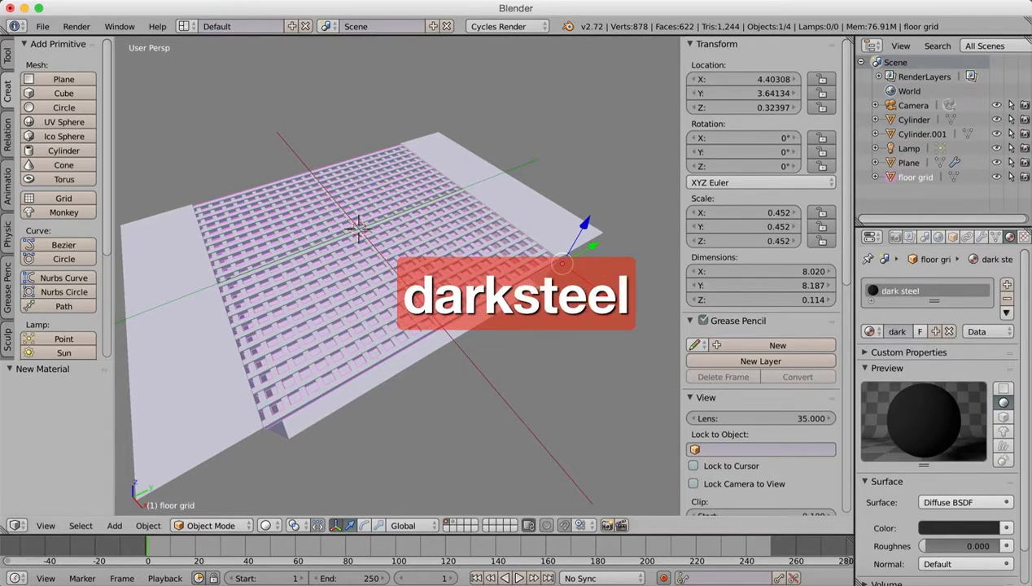
Set the dark steel material's viewport color to near-black in its settings.
{"action": "middle_click_drag", "start_coordinate": [468, 322], "coordinate": [498, 276]}
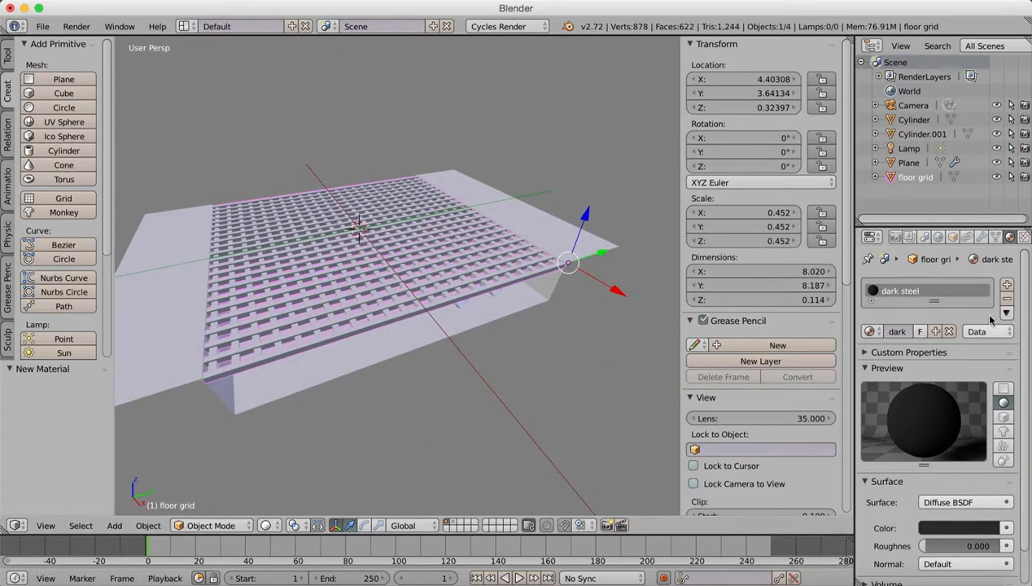
{"action": "scroll", "coordinate": [1027, 444], "scroll_direction": "down", "scroll_amount": 2}
{"action": "left_click", "coordinate": [877, 578]}
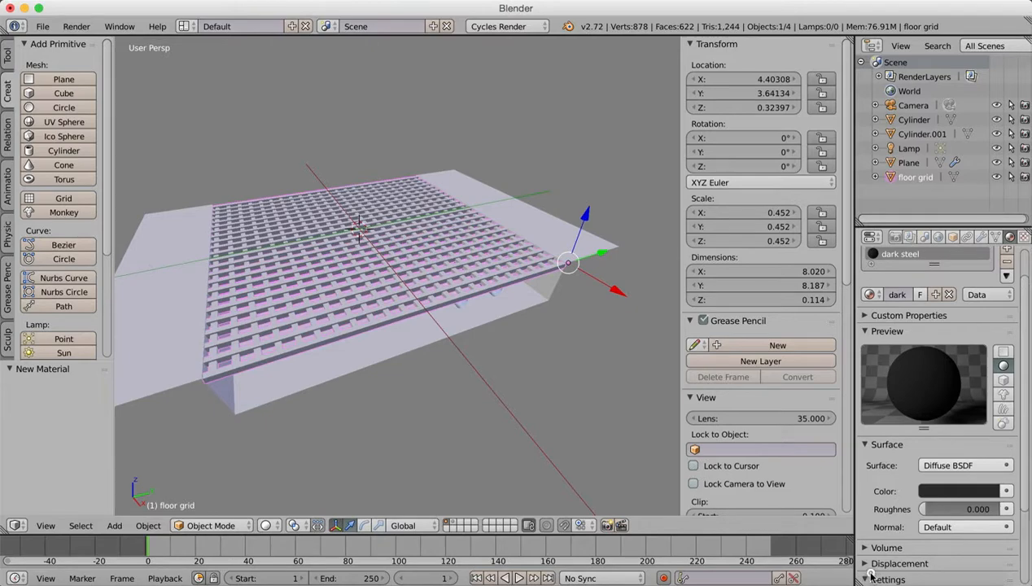
{"action": "scroll", "coordinate": [900, 497], "scroll_direction": "down", "scroll_amount": 3}
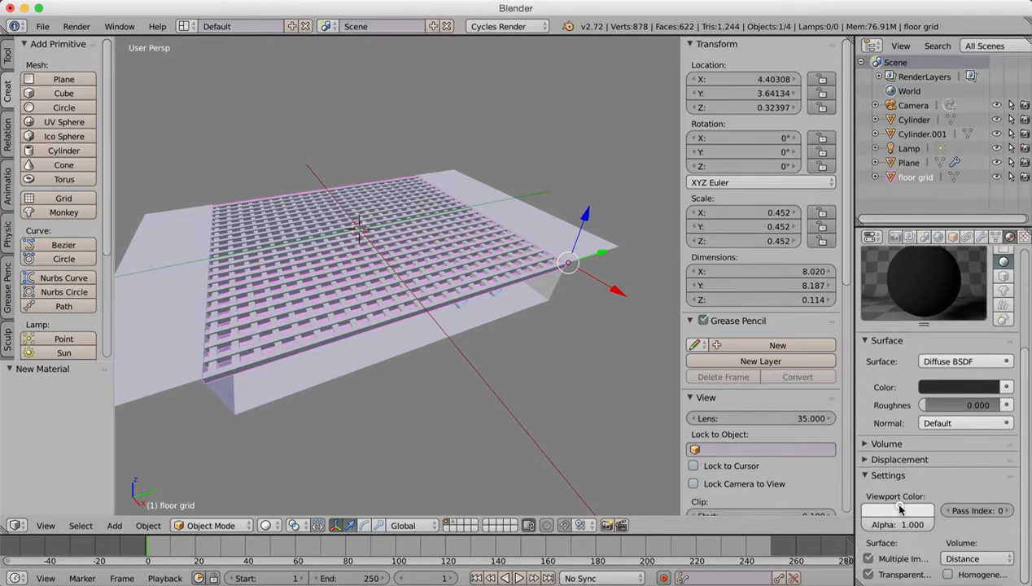
{"action": "left_click", "coordinate": [900, 507]}
{"action": "left_click_drag", "start_coordinate": [922, 352], "coordinate": [926, 403]}
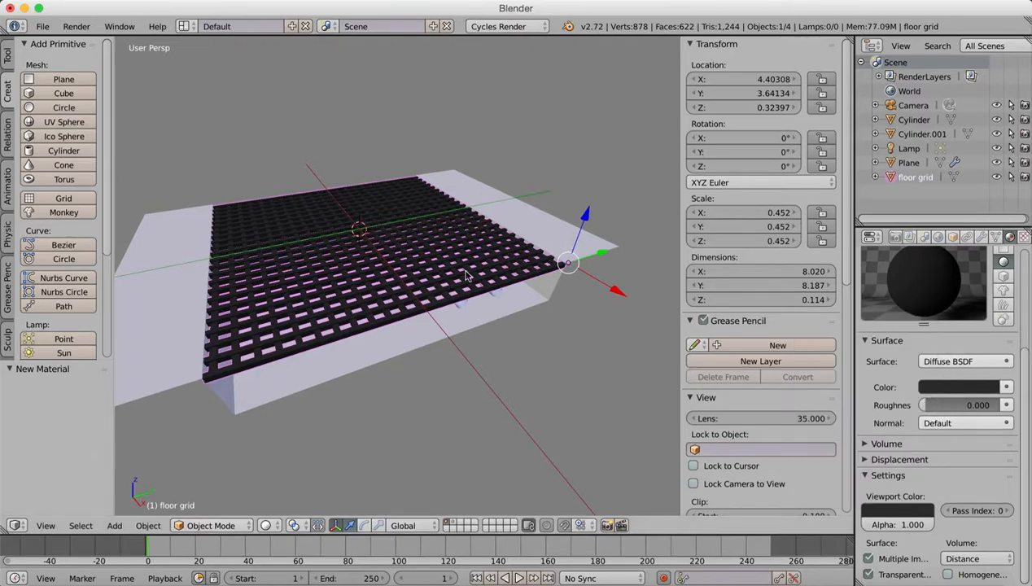
{"action": "middle_click_drag", "start_coordinate": [533, 330], "coordinate": [513, 318]}
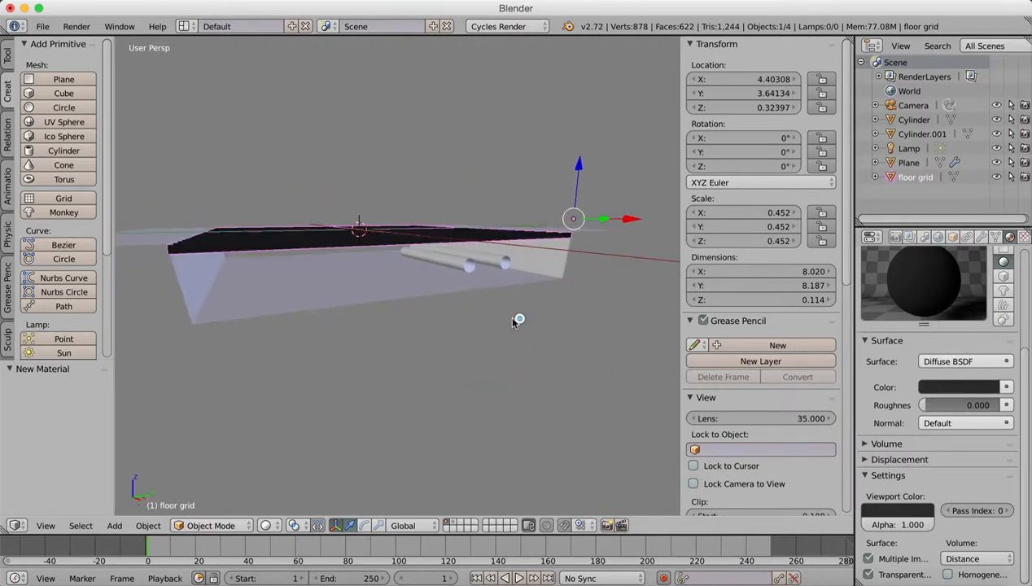
Set the viewport color of the floor channel's material to a medium grey of about 0.319 in its settings.
{"action": "right_click", "coordinate": [444, 293]}
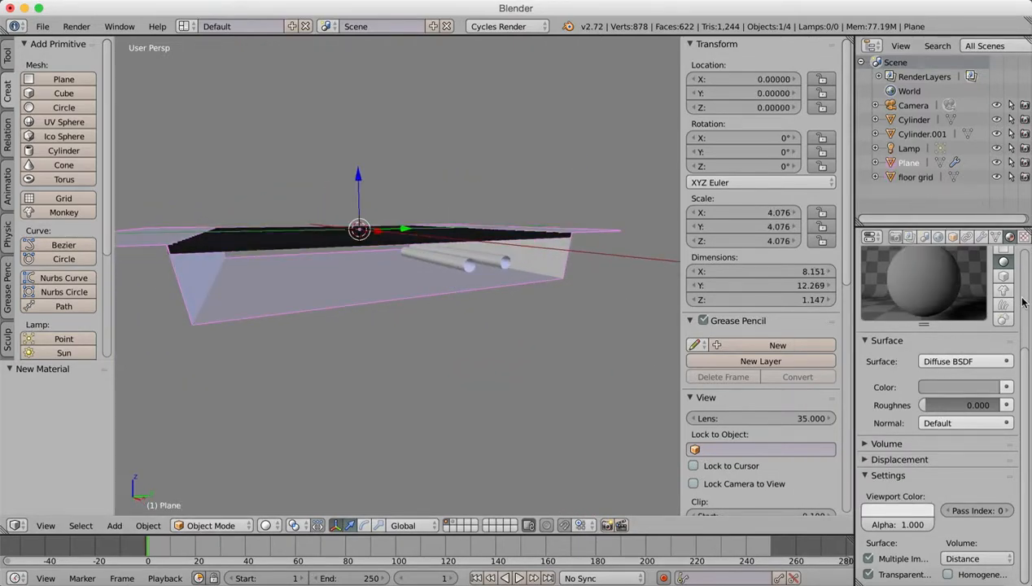
{"action": "scroll", "coordinate": [1027, 366], "scroll_direction": "up", "scroll_amount": 4}
{"action": "scroll", "coordinate": [1027, 423], "scroll_direction": "down", "scroll_amount": 4}
{"action": "left_click", "coordinate": [902, 511]}
{"action": "left_click_drag", "start_coordinate": [922, 328], "coordinate": [924, 359]}
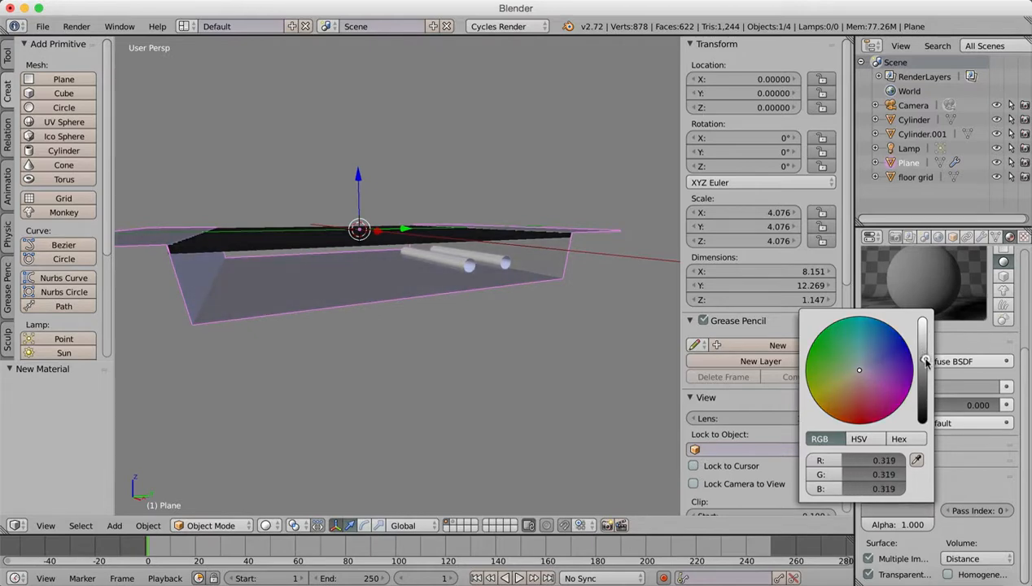
Set the viewport color of the front cylinder light's emission material to near-white, 0.862, and collapse the material settings.
{"action": "right_click", "coordinate": [468, 269]}
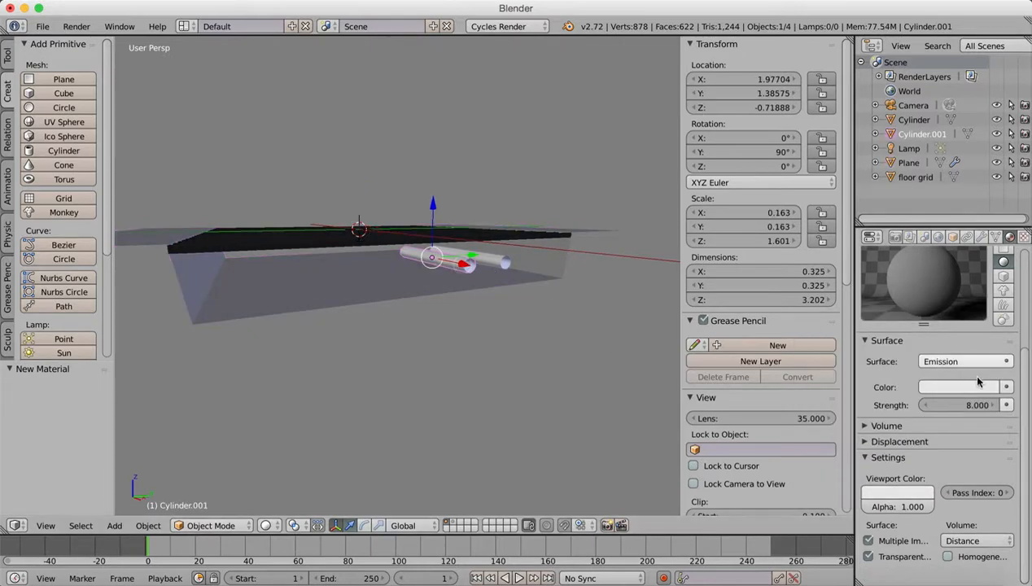
{"action": "left_click", "coordinate": [903, 496]}
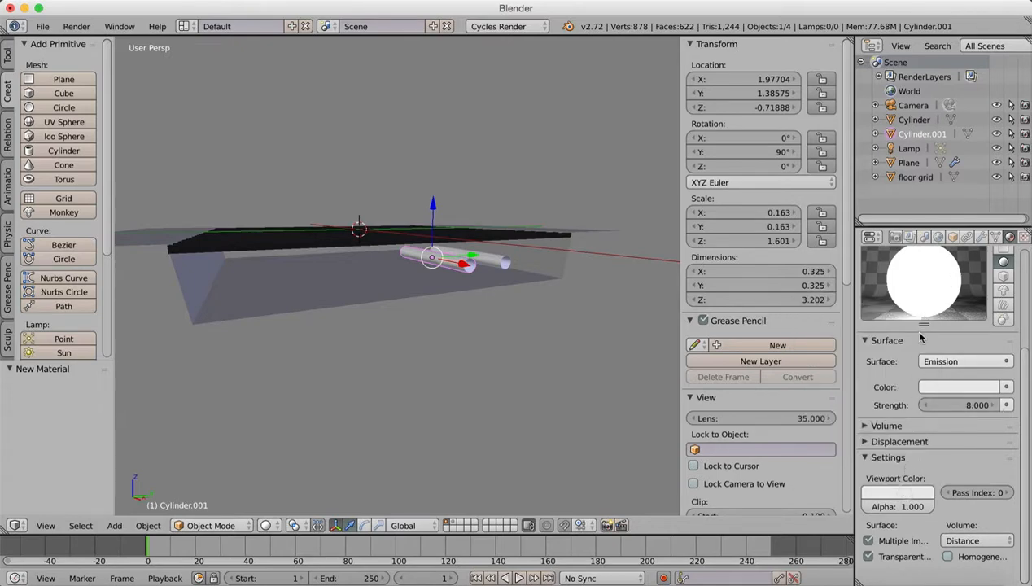
{"action": "left_click", "coordinate": [882, 494]}
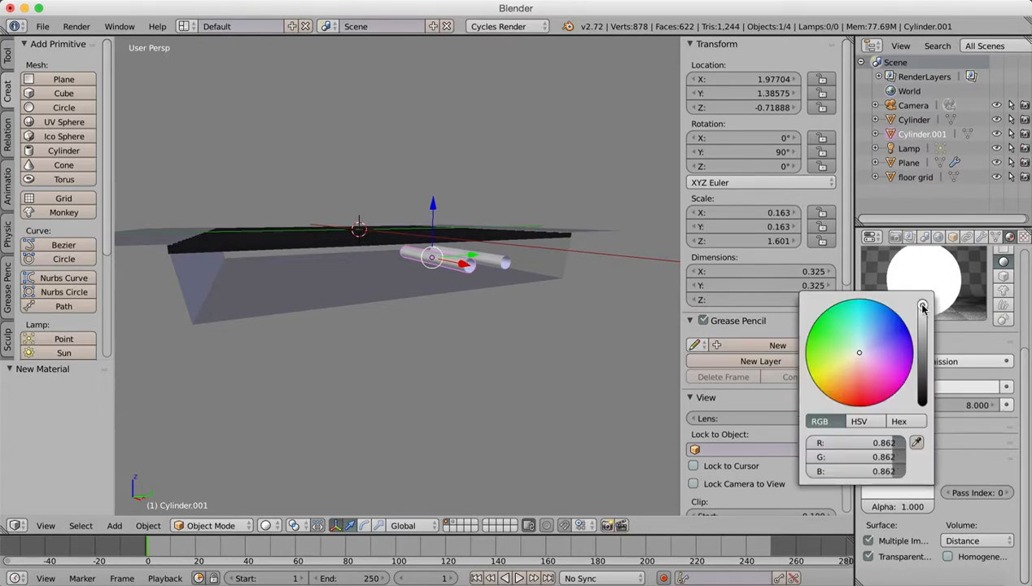
{"action": "left_click", "coordinate": [977, 456]}
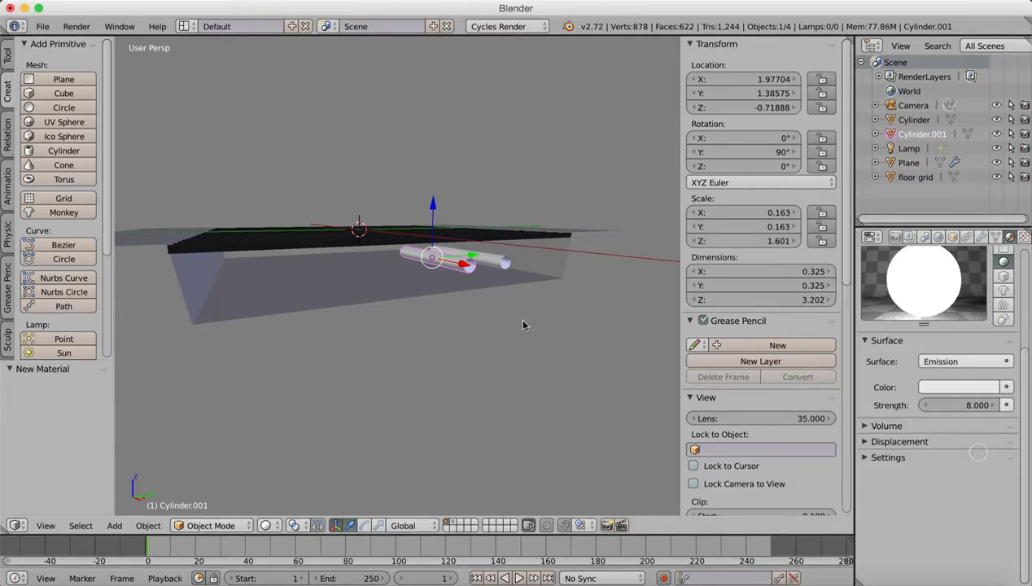
Try to join the floor grid with the floor channel, and undo the join.
{"action": "middle_click_drag", "start_coordinate": [503, 262], "coordinate": [531, 288]}
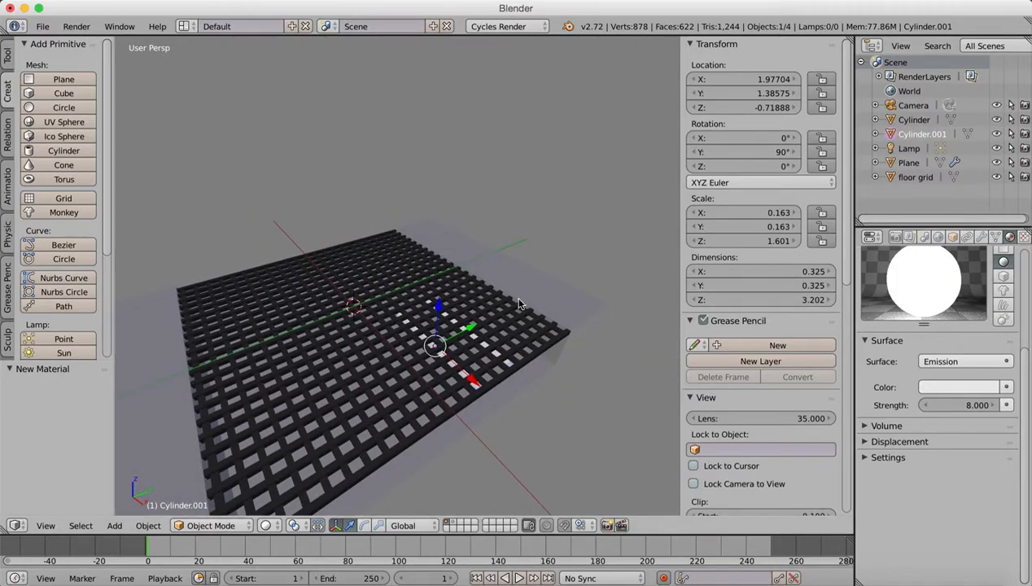
{"action": "right_click", "coordinate": [513, 360]}
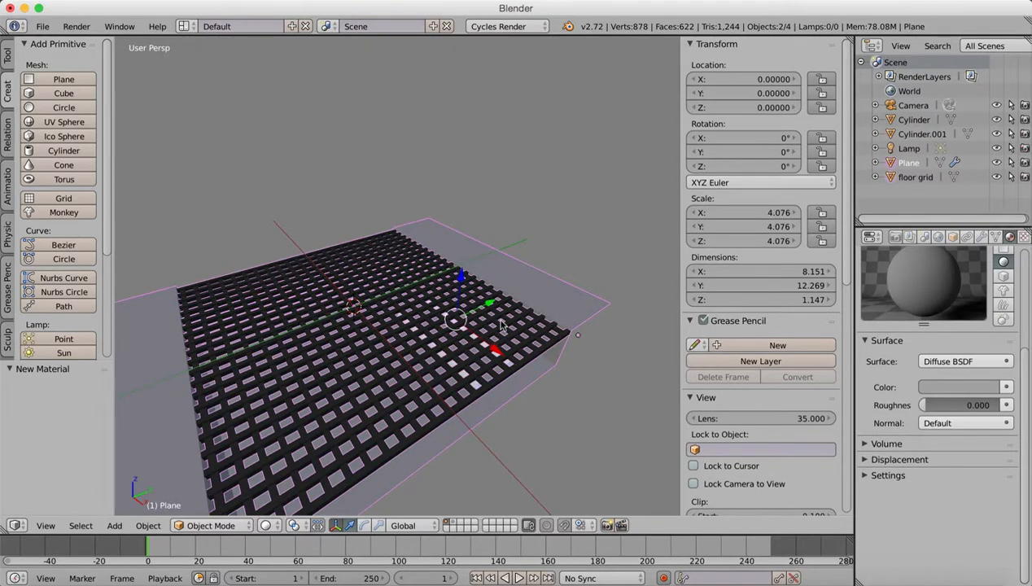
{"action": "key", "text": "ctrl+j"}
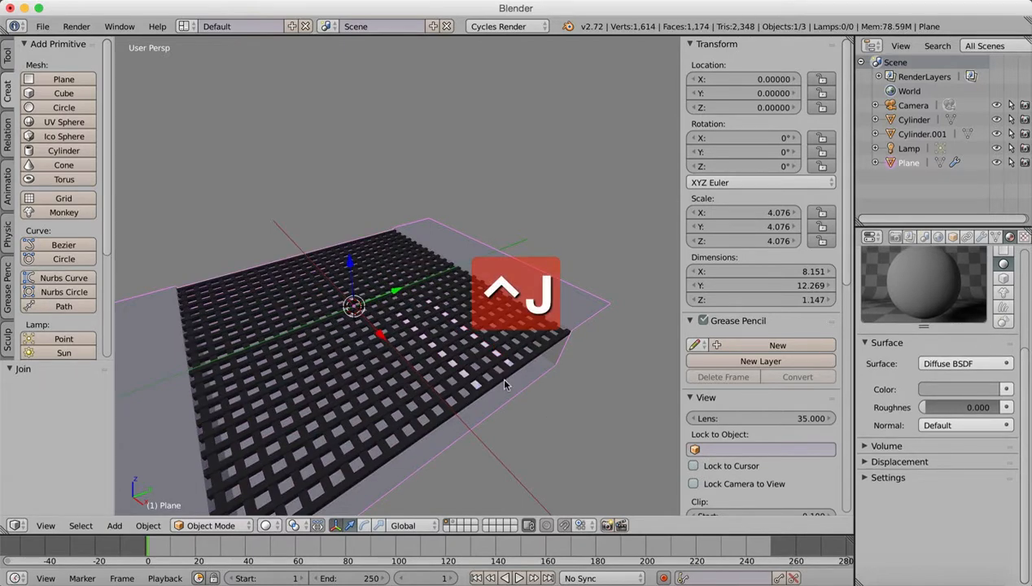
{"action": "mouse_move", "coordinate": [504, 385]}
{"action": "middle_mouse_down"}
{"action": "mouse_move", "coordinate": [486, 358]}
{"action": "mouse_move", "coordinate": [501, 391]}
{"action": "middle_mouse_up"}
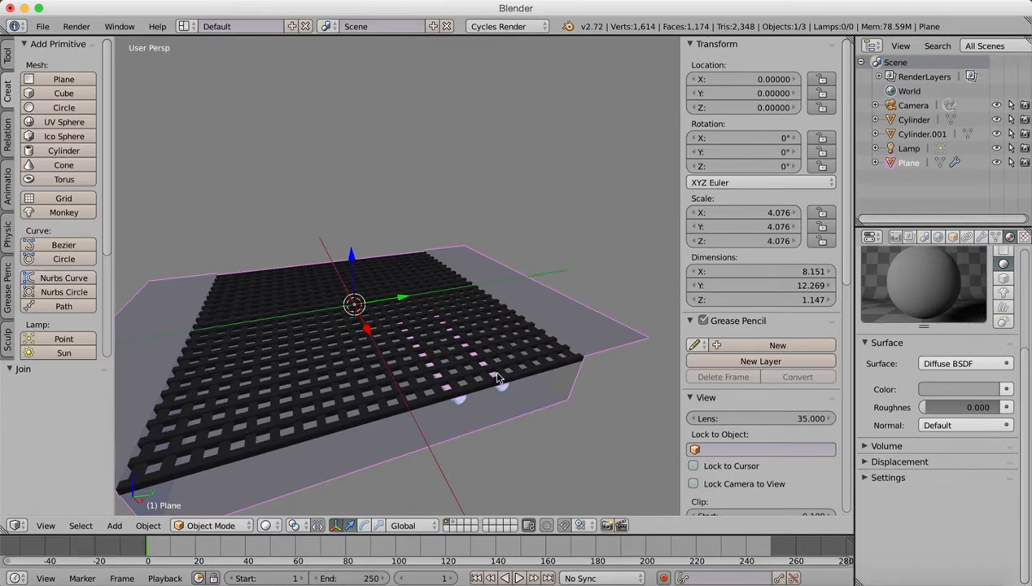
{"action": "key", "text": "super+z"}
{"action": "key", "text": "super+z"}
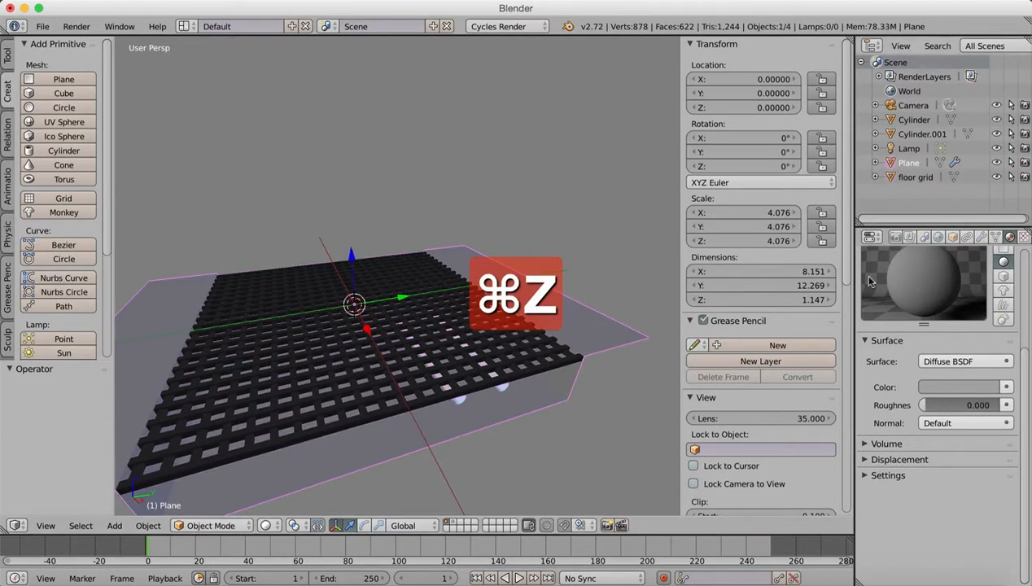
Try applying the floor channel's Mirror modifier before joining the lights, and undo it.
{"action": "left_click", "coordinate": [981, 237]}
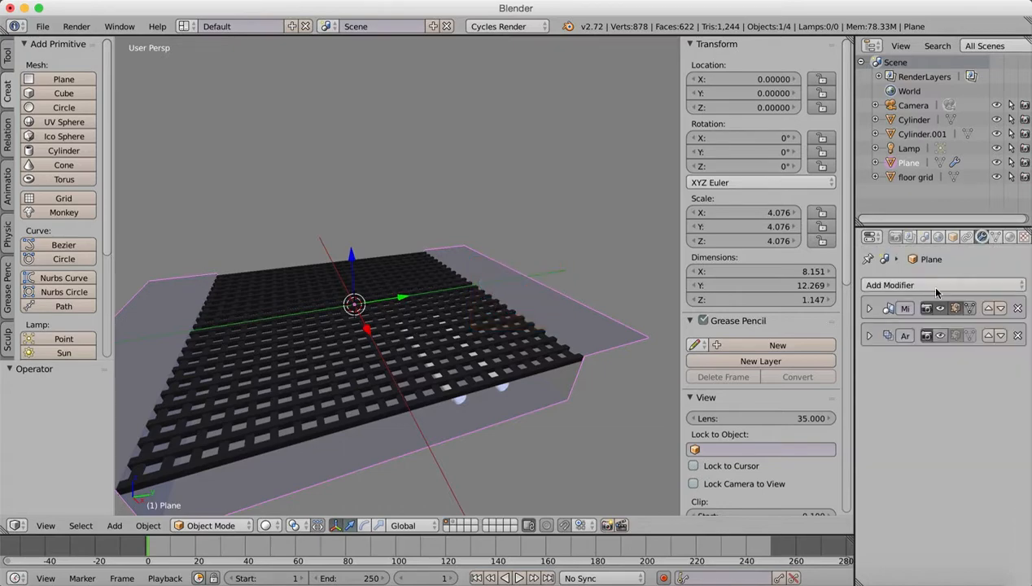
{"action": "left_click", "coordinate": [871, 308]}
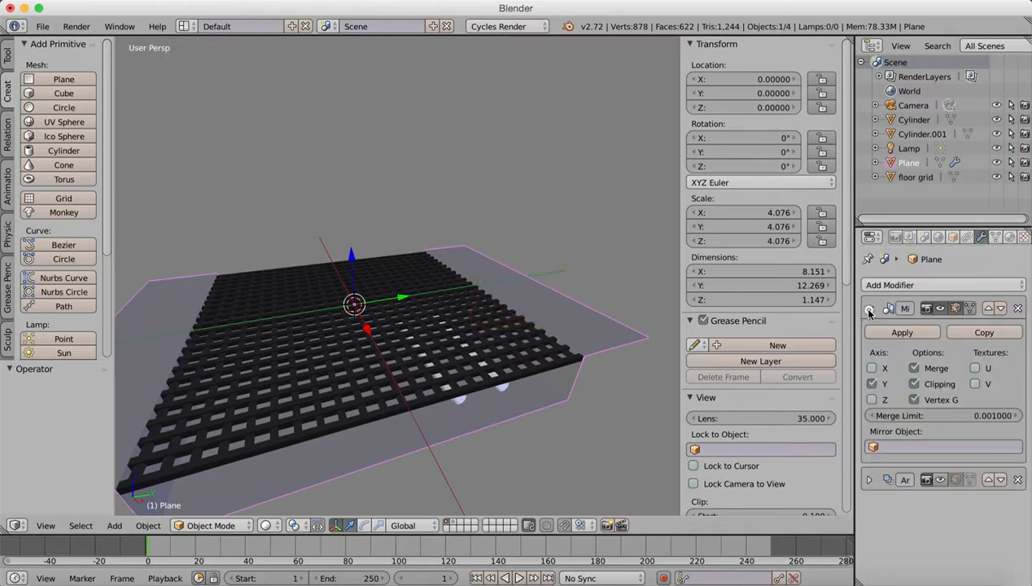
{"action": "left_click", "coordinate": [900, 333]}
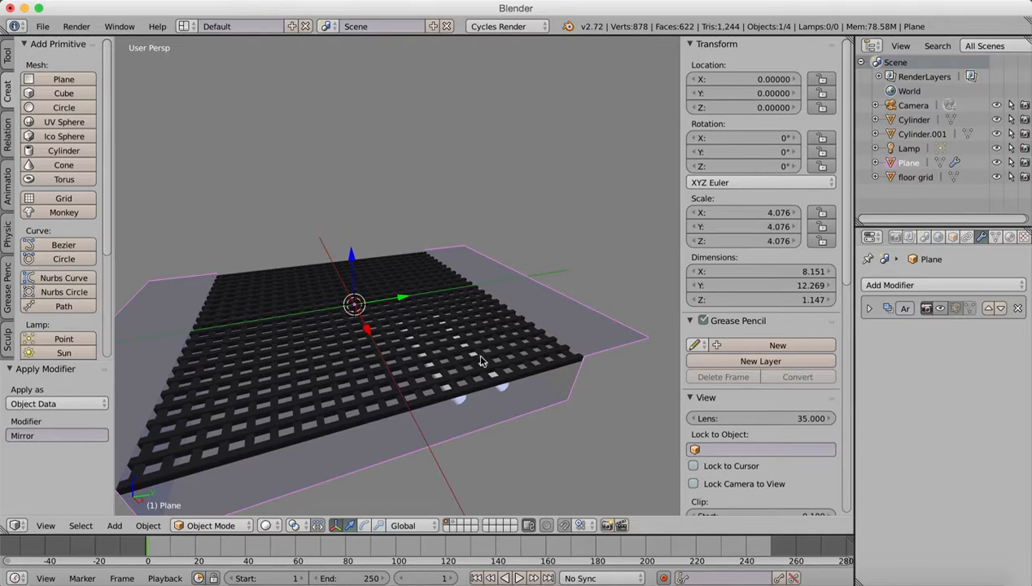
{"action": "key", "text": "super+z"}
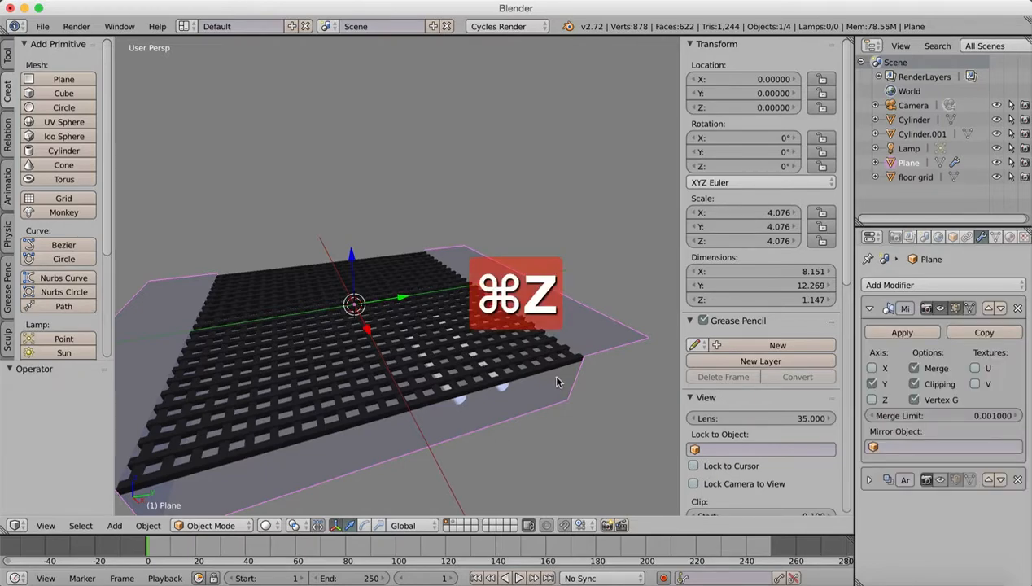
Join both cylinder lights into the floor channel and apply its Mirror modifier.
{"action": "right_click", "coordinate": [460, 406]}
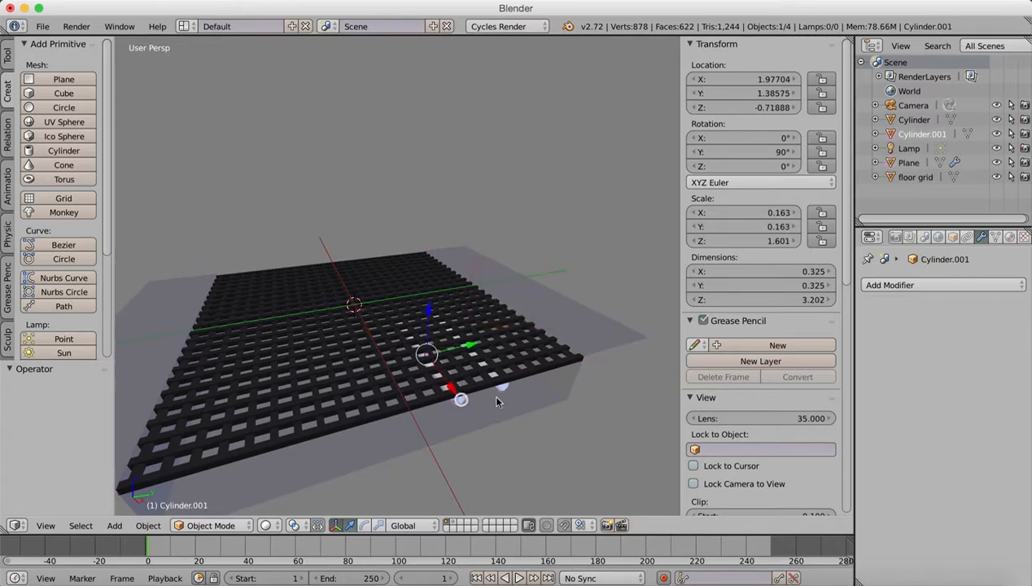
{"action": "right_click", "coordinate": [502, 391]}
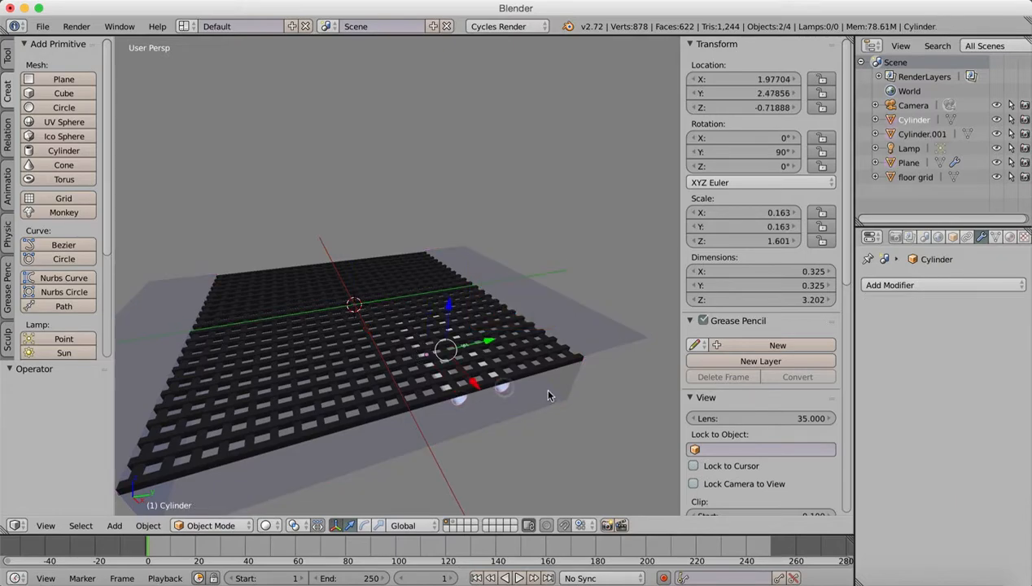
{"action": "right_click", "coordinate": [591, 339]}
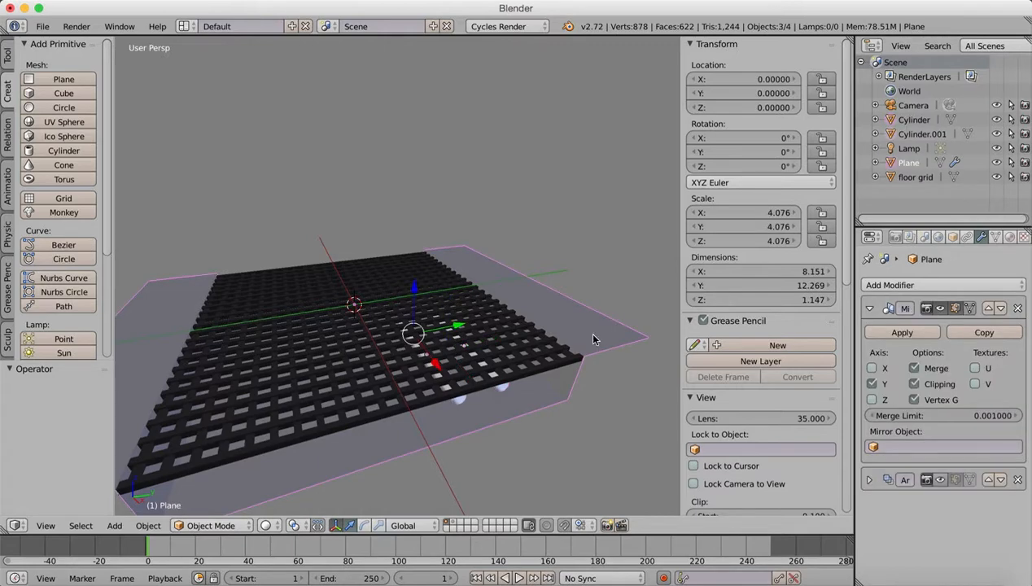
{"action": "key", "text": "ctrl+j"}
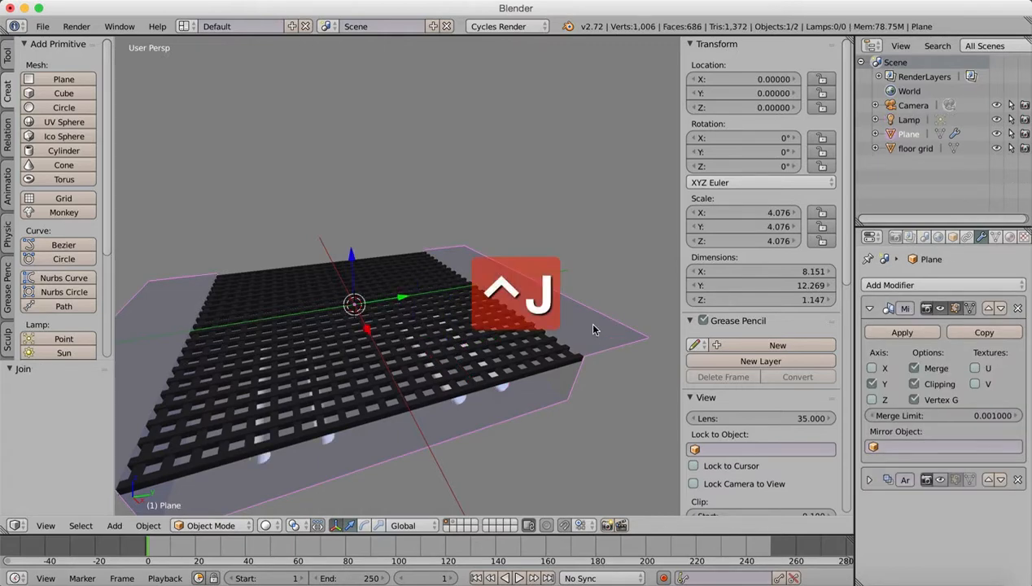
{"action": "left_click", "coordinate": [901, 334]}
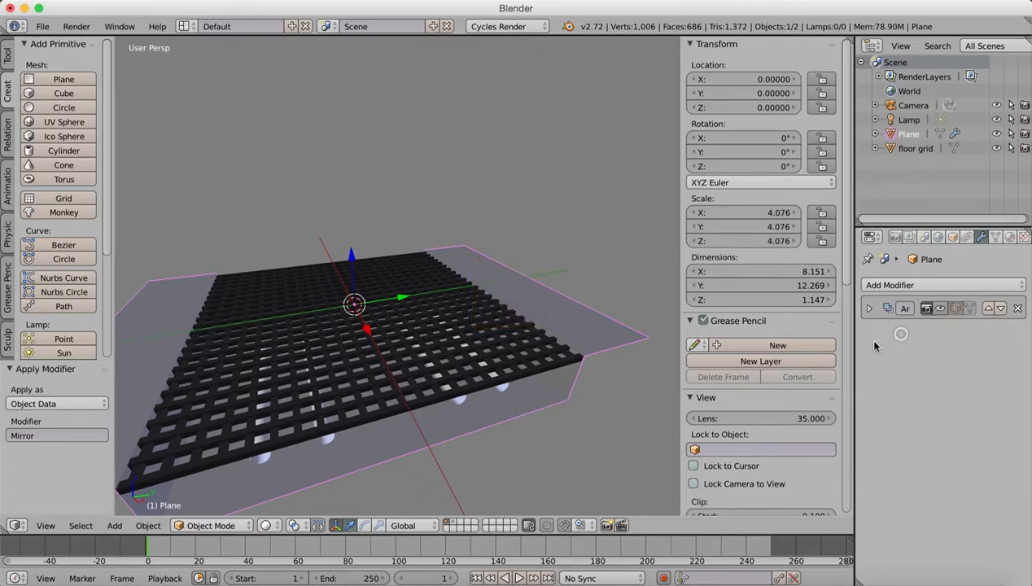
Select the floor grid together with the floor channel as the active object, and try to join them.
{"action": "right_click", "coordinate": [447, 335]}
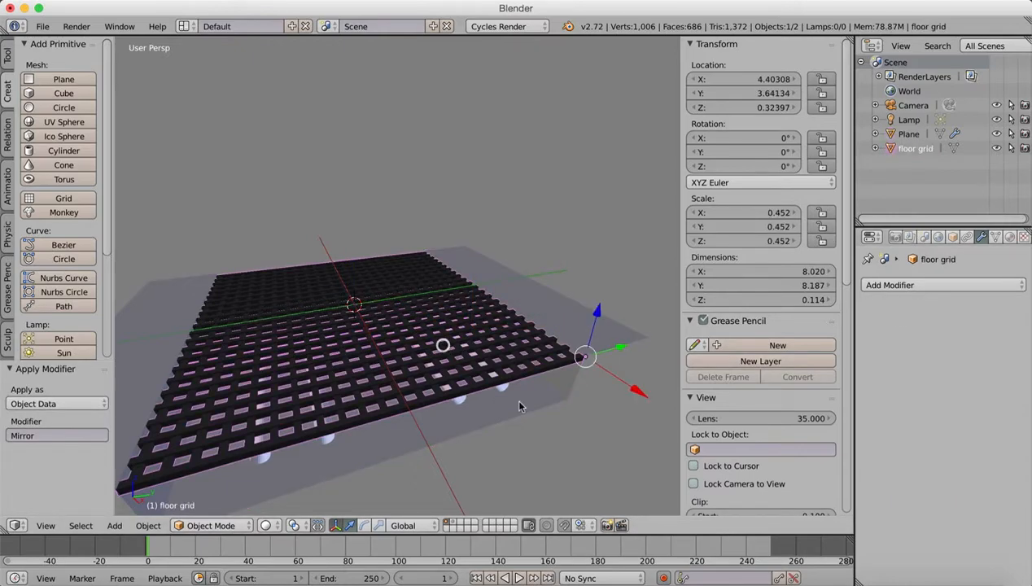
{"action": "right_click", "coordinate": [541, 301], "text": "shift"}
{"action": "key", "text": "ctrl+j"}
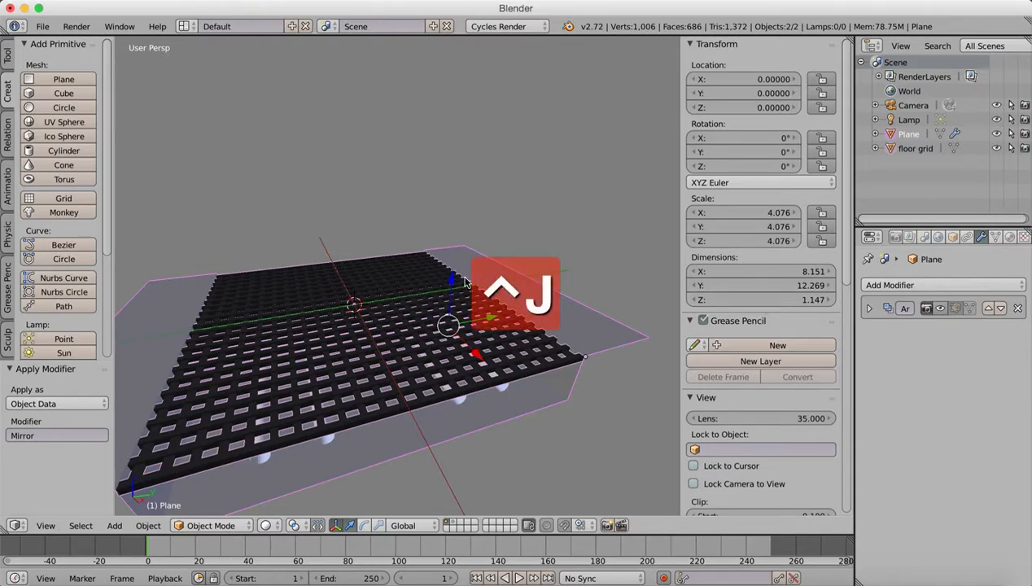
Test-move the floor channel about 0.118 up along Z, and undo back to both objects being selected.
{"action": "mouse_move", "coordinate": [453, 284]}
{"action": "left_mouse_down"}
{"action": "mouse_move", "coordinate": [451, 260]}
{"action": "mouse_move", "coordinate": [450, 270]}
{"action": "left_mouse_up"}
{"action": "right_click", "coordinate": [552, 300]}
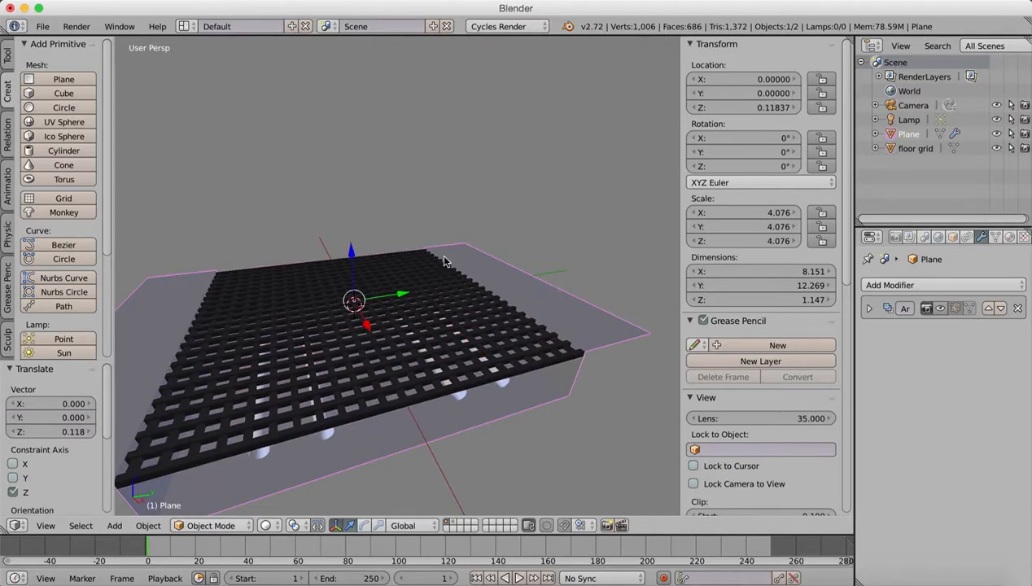
{"action": "left_click_drag", "start_coordinate": [354, 258], "coordinate": [357, 263]}
{"action": "key", "text": "super+z"}
{"action": "key", "text": "super+z"}
{"action": "key", "text": "super+z"}
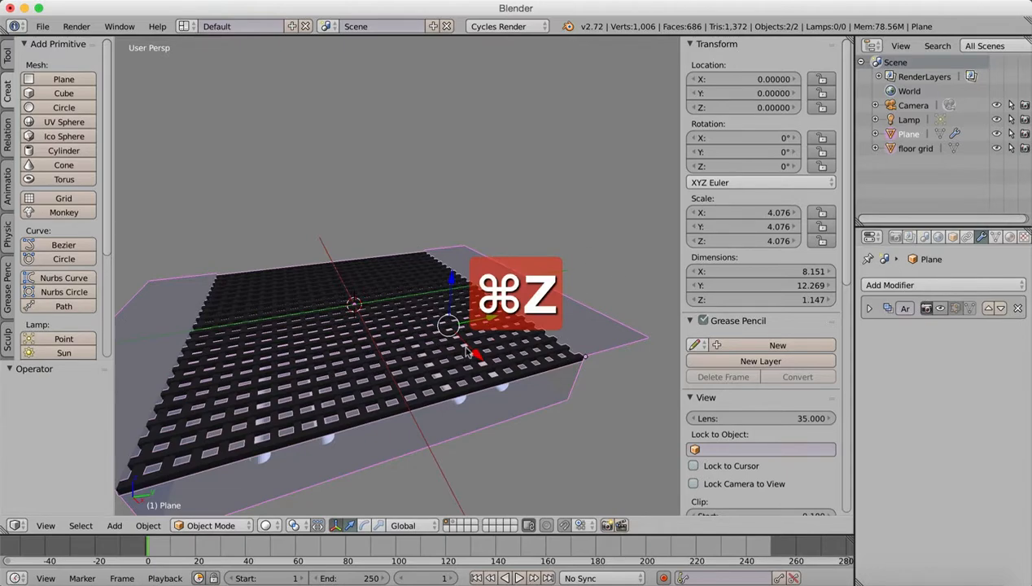
Join the selected floor grid into the floor channel and turn on the Array modifier's display in the viewport.
{"action": "key", "text": "ctrl+j"}
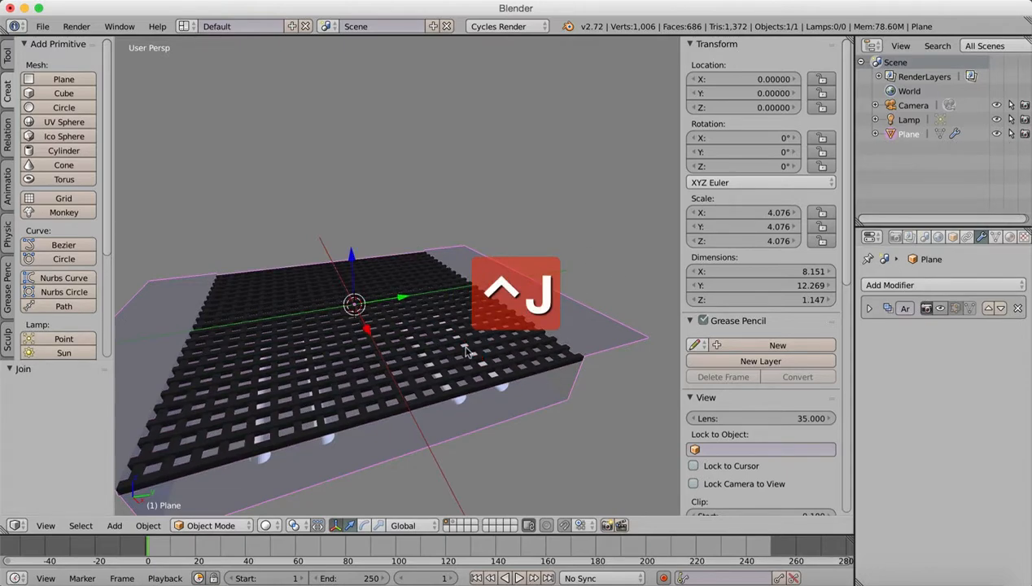
{"action": "left_click", "coordinate": [869, 307]}
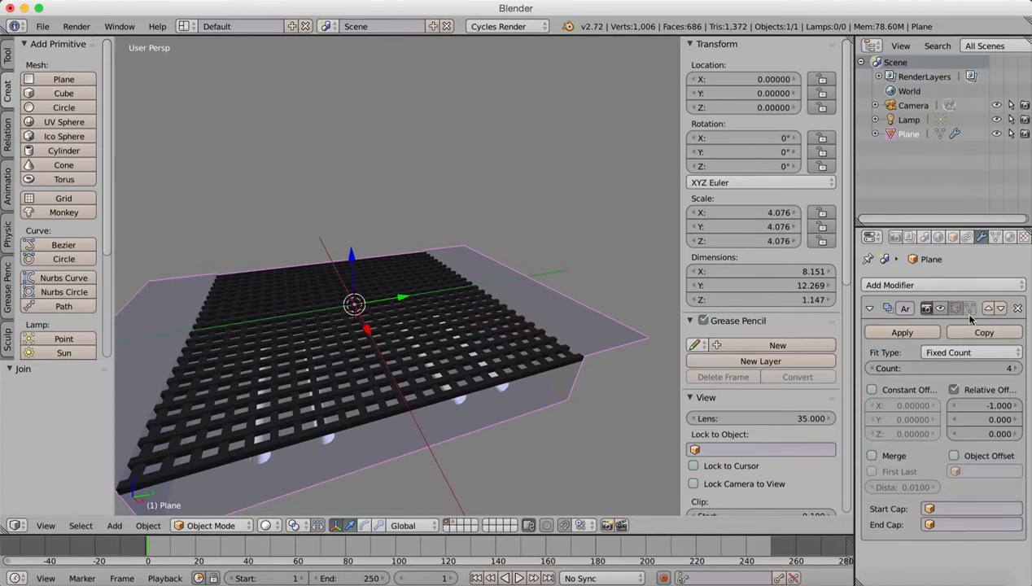
{"action": "left_click", "coordinate": [940, 308]}
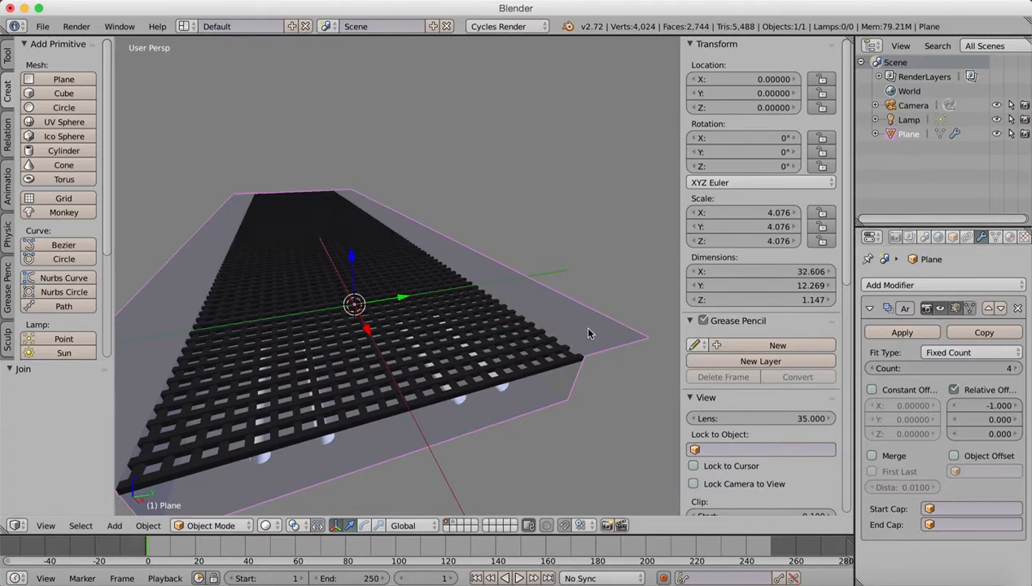
{"action": "middle_click_drag", "start_coordinate": [453, 342], "coordinate": [530, 336]}
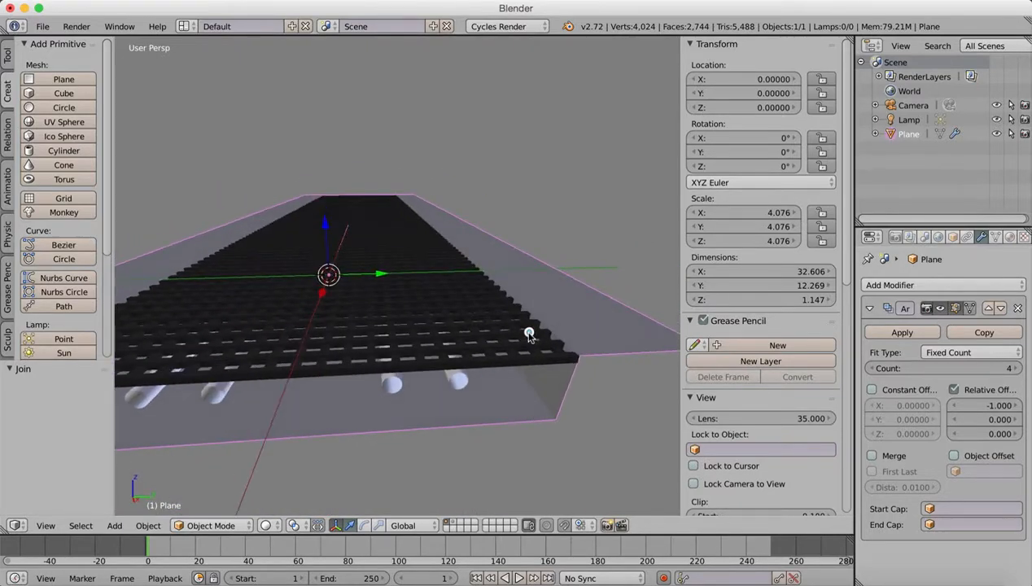
Hide the 3D view's properties sidebar and split off a second 3D view beside it without a tool shelf.
{"action": "left_click_drag", "start_coordinate": [681, 122], "coordinate": [851, 119]}
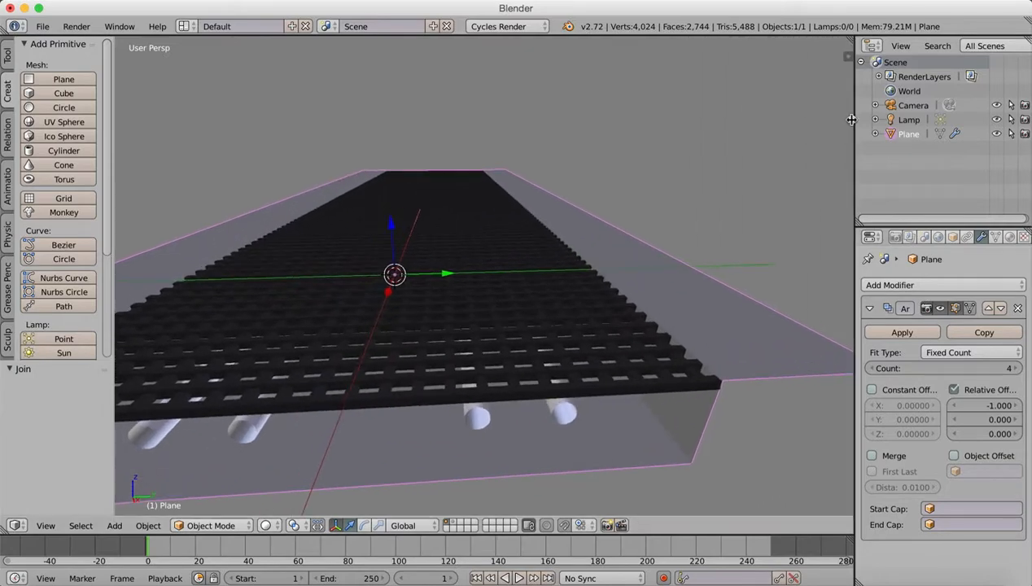
{"action": "left_click_drag", "start_coordinate": [846, 41], "coordinate": [629, 355]}
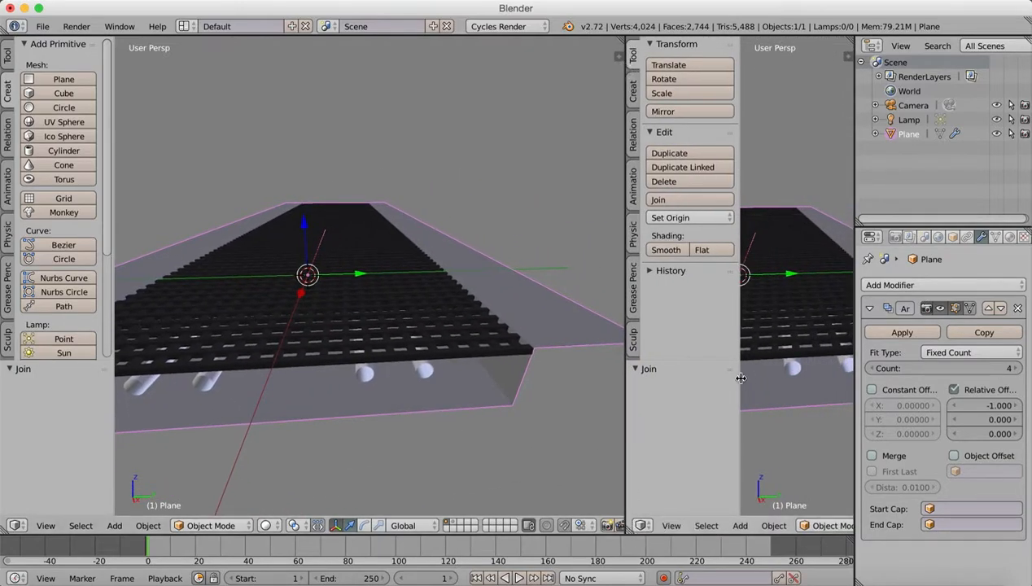
{"action": "left_click_drag", "start_coordinate": [740, 377], "coordinate": [549, 410]}
Turn the new area into a Node Editor, hide its properties sidebar and widen it to over half the workspace.
{"action": "left_click", "coordinate": [643, 524]}
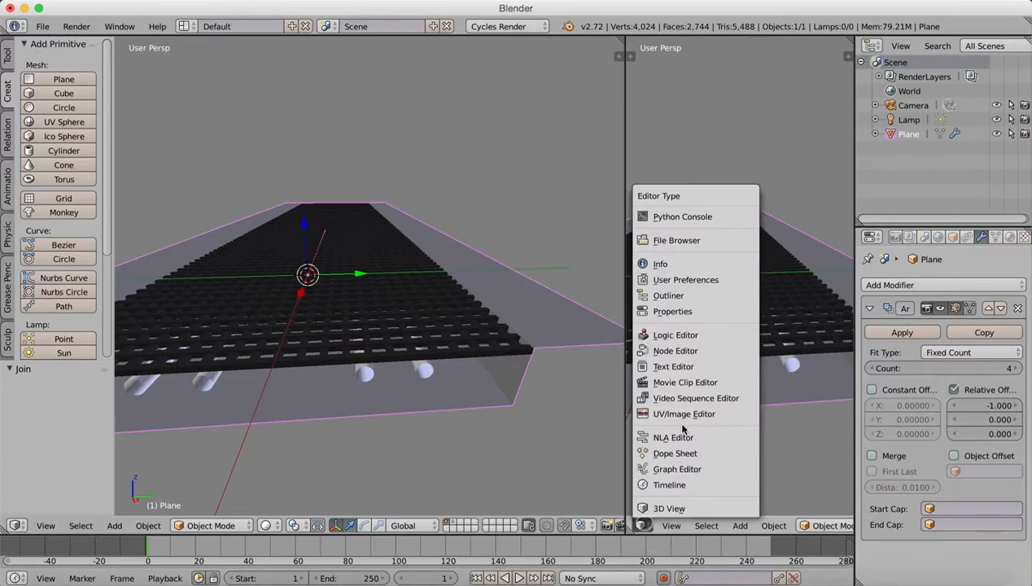
{"action": "left_click", "coordinate": [664, 350]}
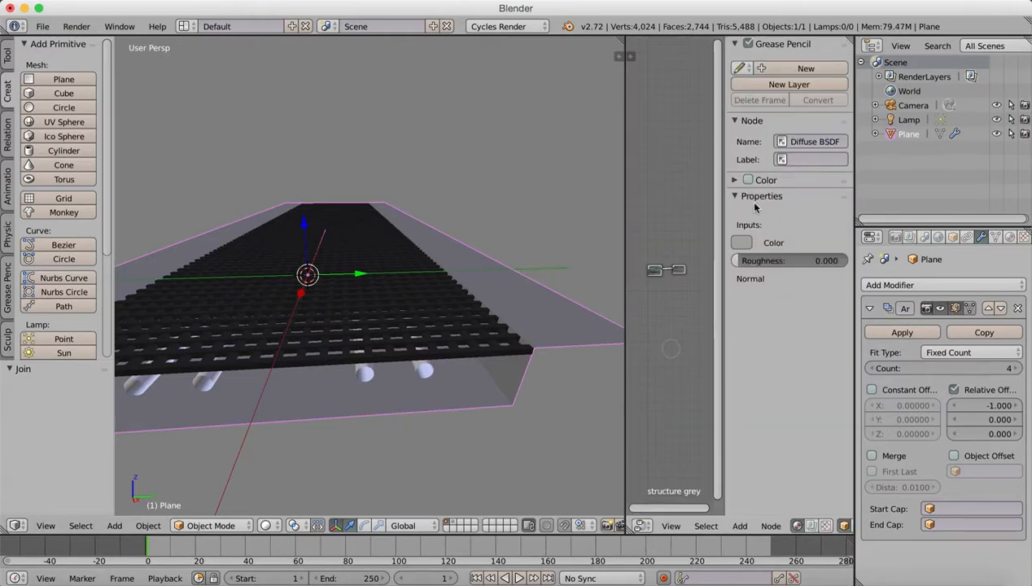
{"action": "left_click_drag", "start_coordinate": [724, 120], "coordinate": [903, 105]}
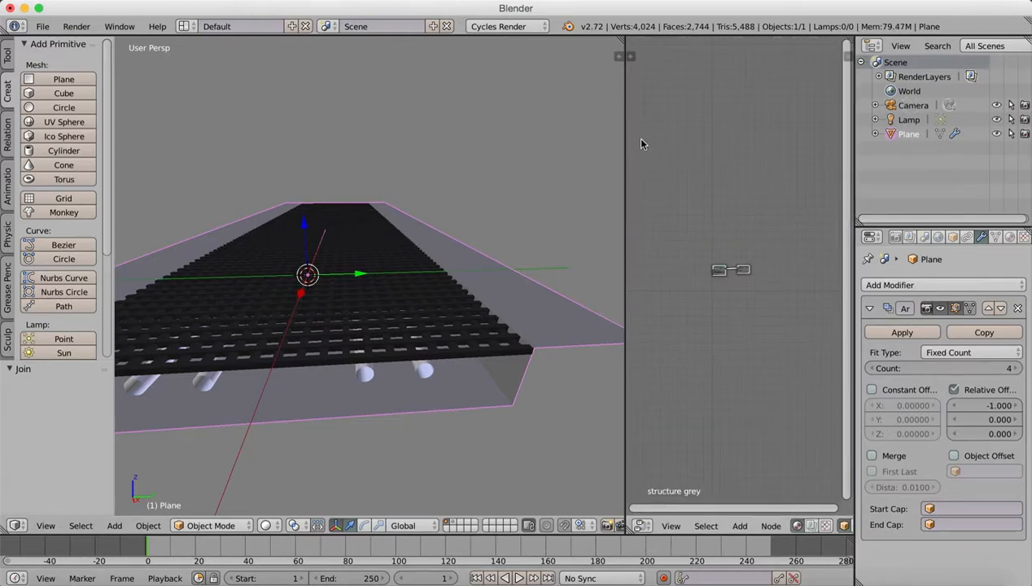
{"action": "left_click_drag", "start_coordinate": [625, 145], "coordinate": [468, 156]}
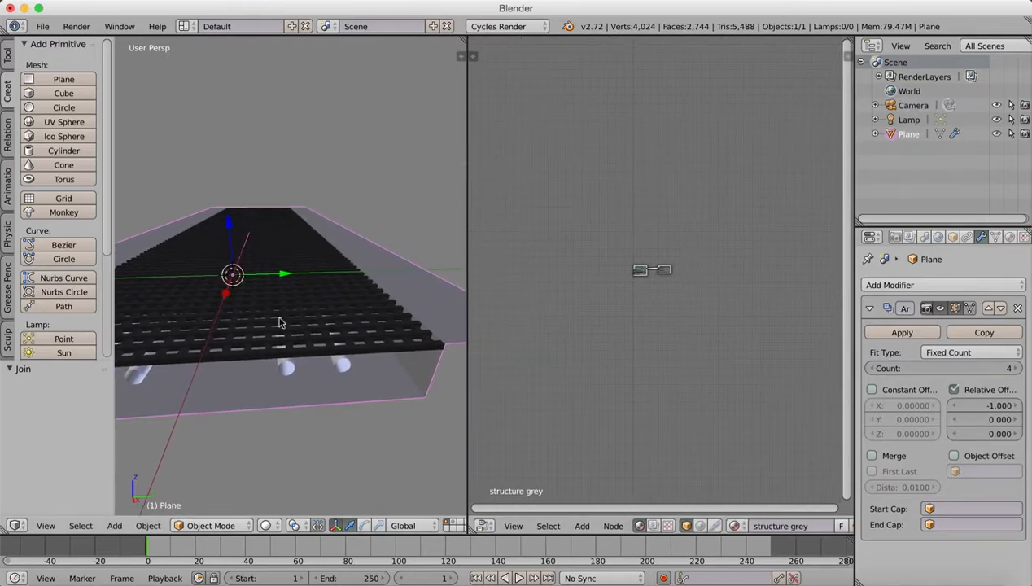
{"action": "middle_click_drag", "start_coordinate": [279, 322], "coordinate": [274, 326]}
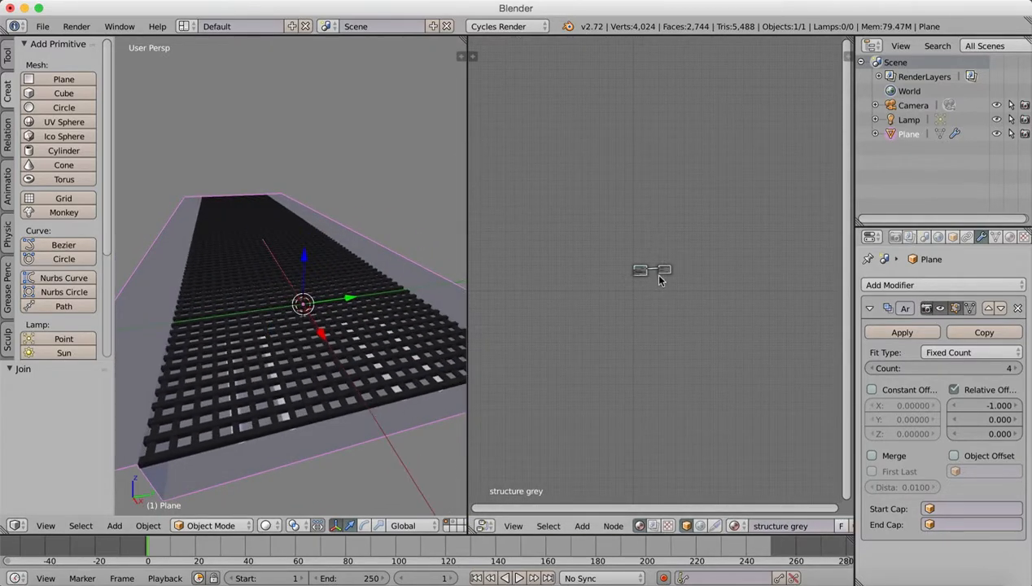
Display the dark steel material's nodes and move its Diffuse BSDF and Material Output nodes up and apart.
{"action": "scroll", "coordinate": [689, 251], "scroll_direction": "up", "scroll_amount": 3}
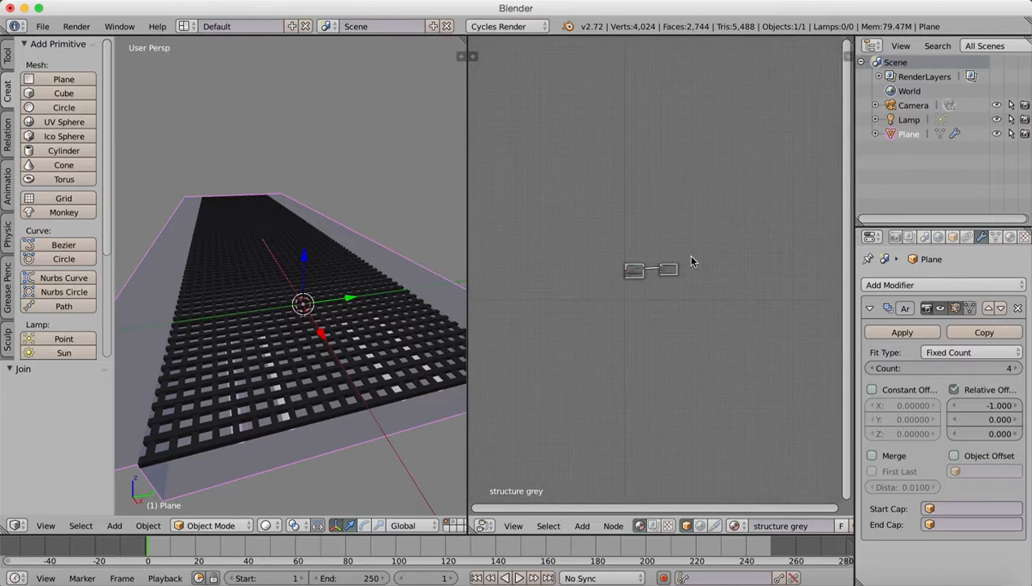
{"action": "scroll", "coordinate": [688, 264], "scroll_direction": "up", "scroll_amount": 5}
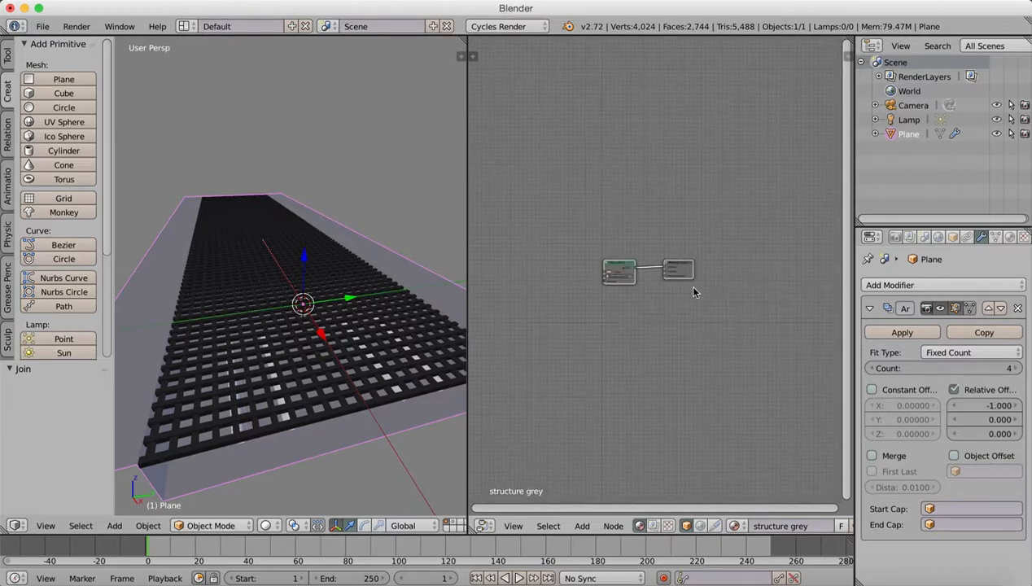
{"action": "scroll", "coordinate": [691, 289], "scroll_direction": "up", "scroll_amount": 3}
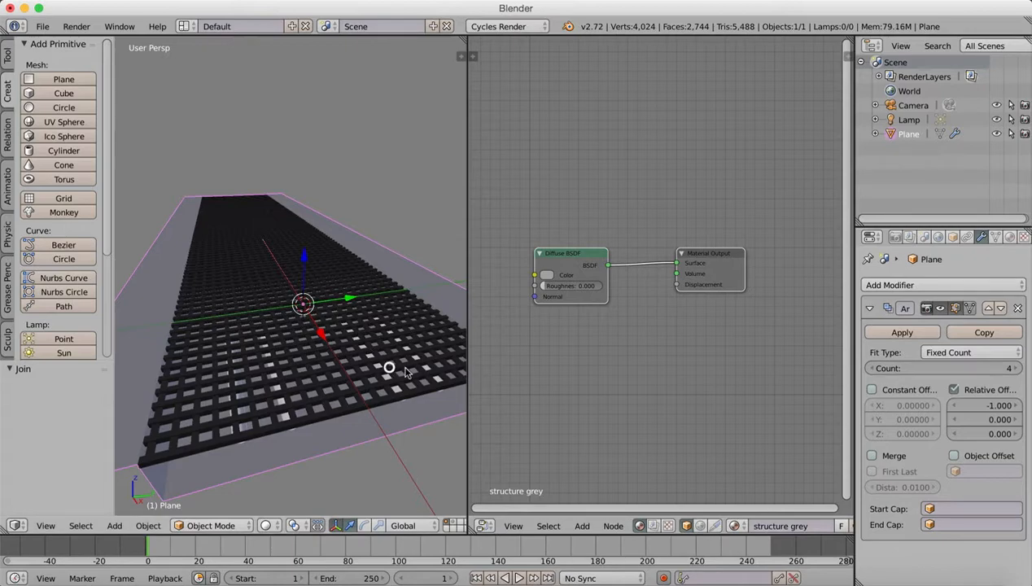
{"action": "left_click", "coordinate": [1010, 236]}
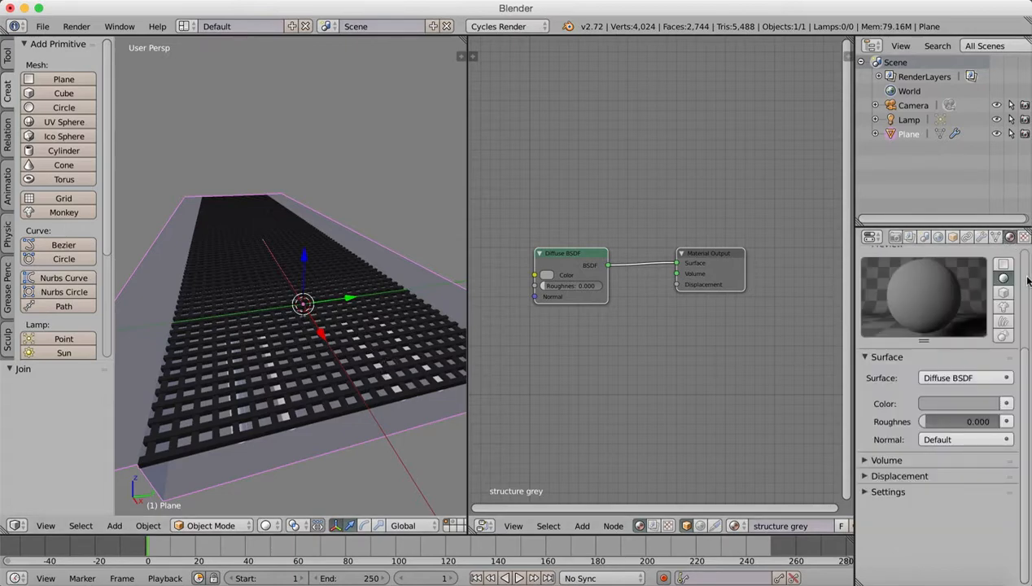
{"action": "scroll", "coordinate": [977, 350], "scroll_direction": "up", "scroll_amount": 5}
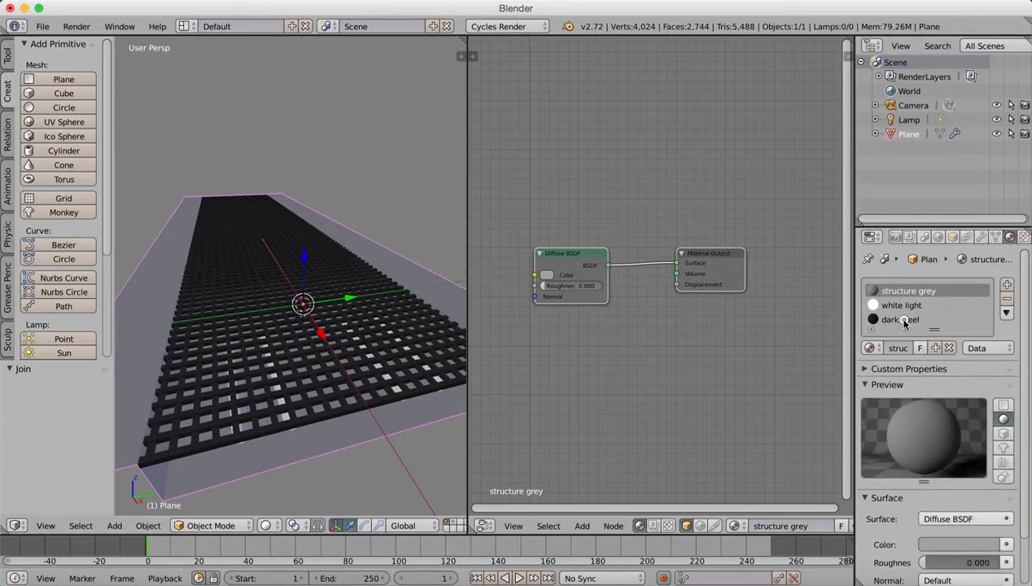
{"action": "left_click", "coordinate": [903, 320]}
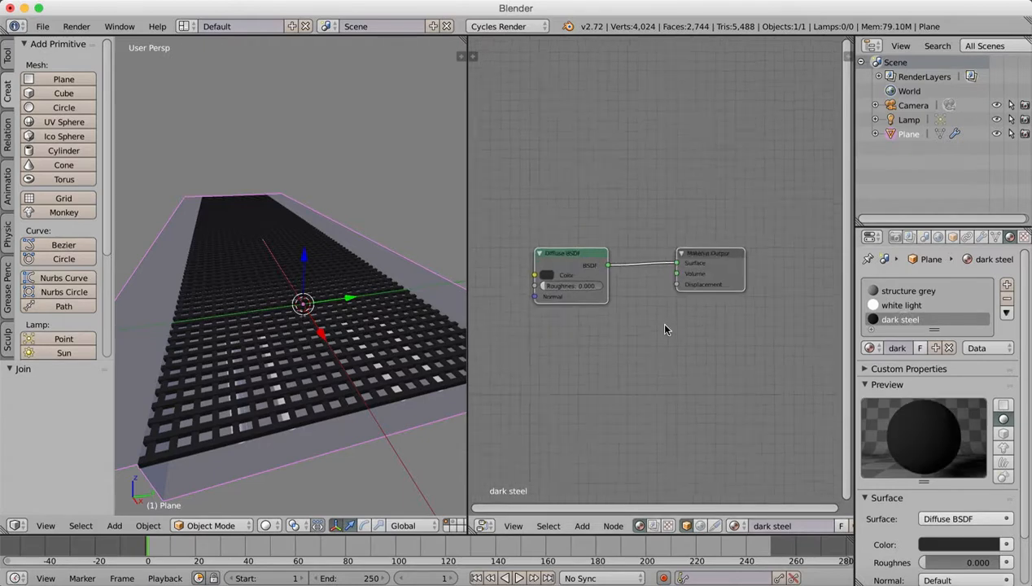
{"action": "scroll", "coordinate": [658, 321], "scroll_direction": "up", "scroll_amount": 2}
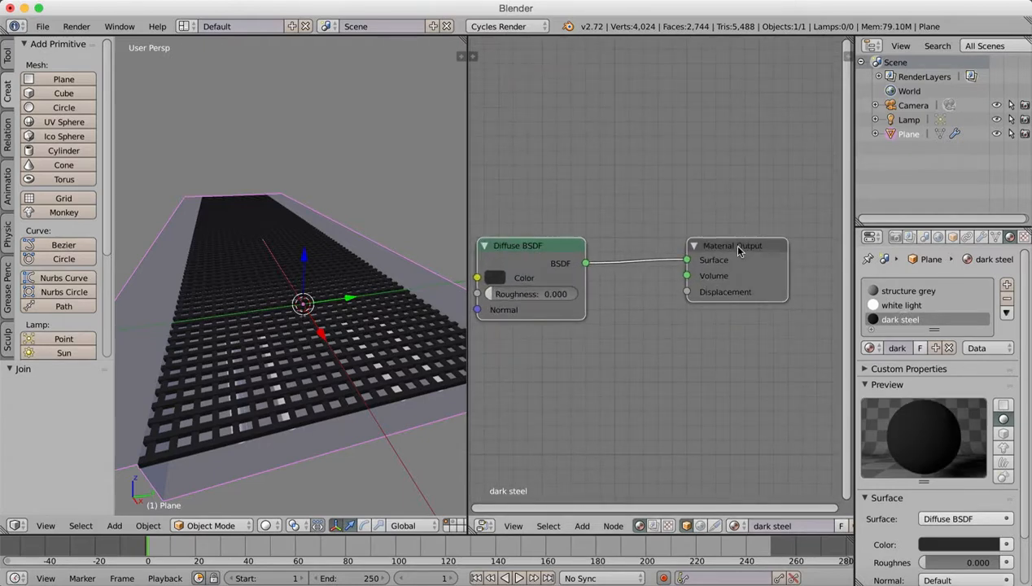
{"action": "left_click_drag", "start_coordinate": [739, 251], "coordinate": [773, 205]}
{"action": "left_click_drag", "start_coordinate": [537, 246], "coordinate": [550, 210]}
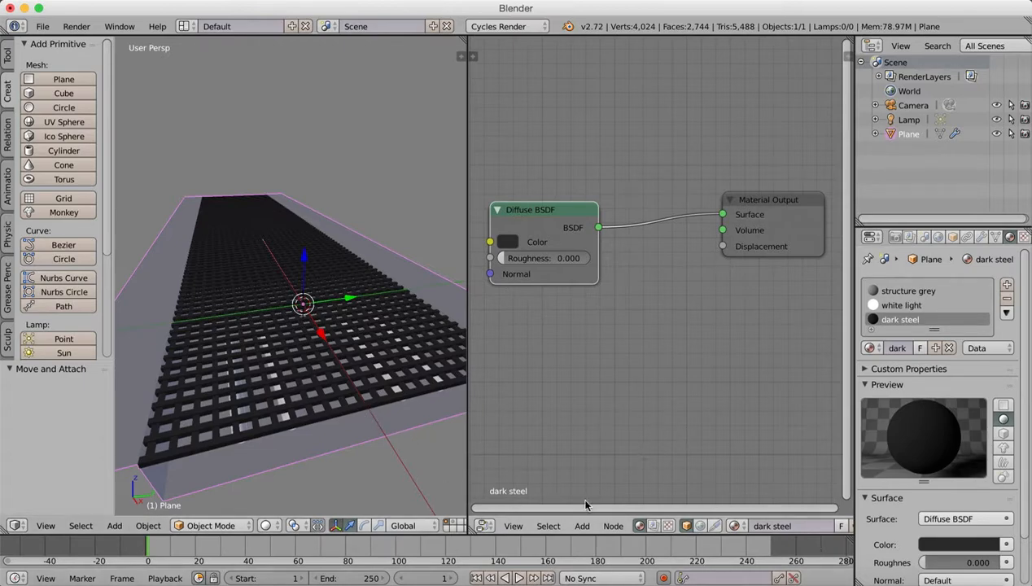
Add a Glossy BSDF node to the dark steel material and insert it between Diffuse BSDF and Material Output.
{"action": "left_click", "coordinate": [581, 526]}
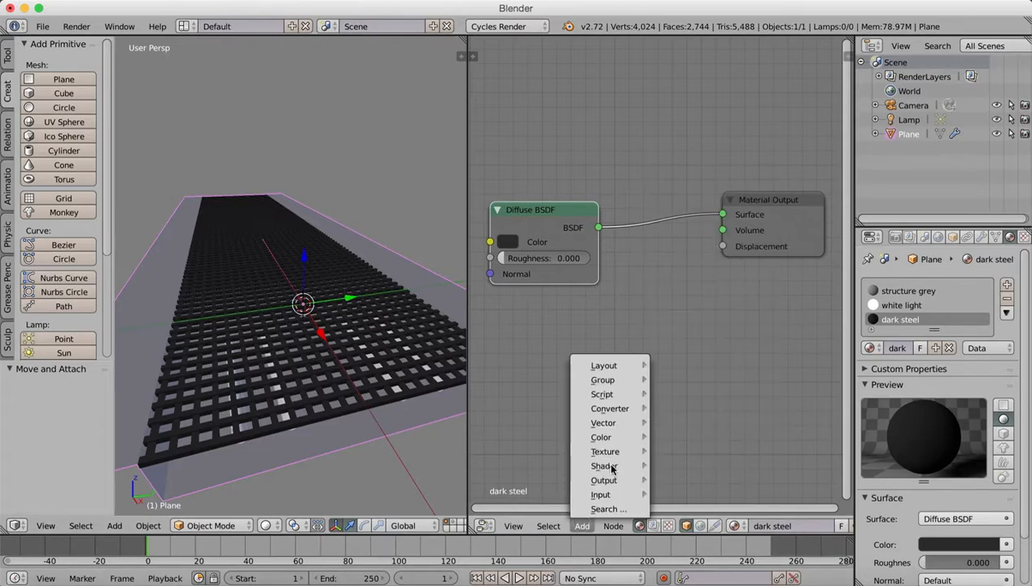
{"action": "mouse_move", "coordinate": [609, 465]}
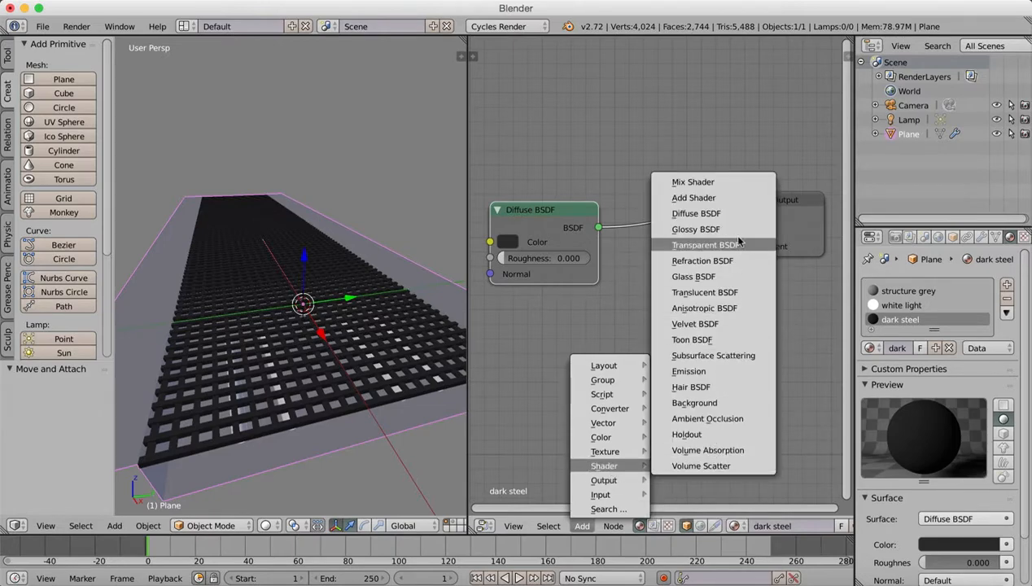
{"action": "left_click", "coordinate": [708, 229]}
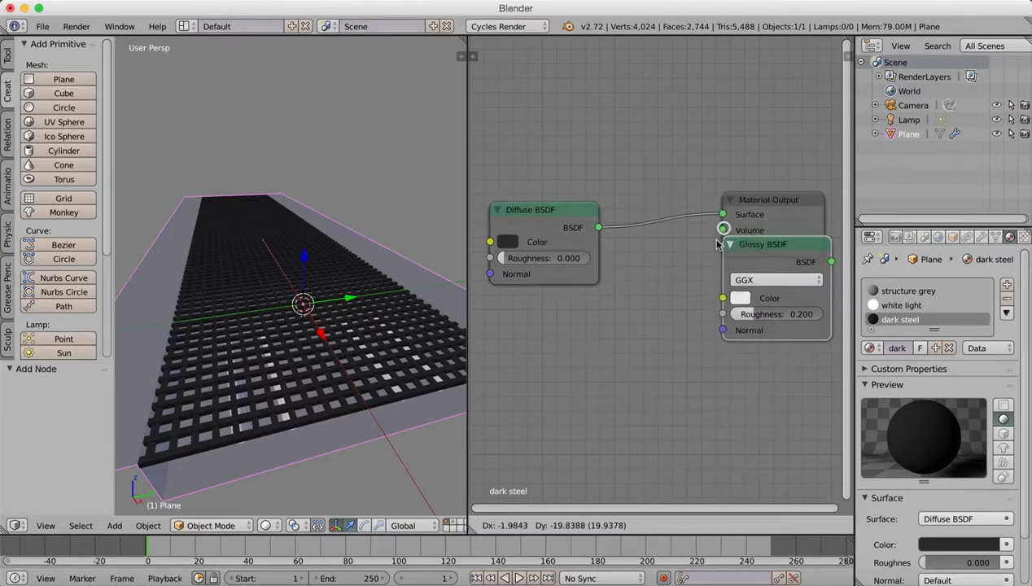
{"action": "left_click", "coordinate": [617, 323]}
{"action": "left_click_drag", "start_coordinate": [563, 215], "coordinate": [541, 209]}
{"action": "left_click_drag", "start_coordinate": [668, 319], "coordinate": [652, 187]}
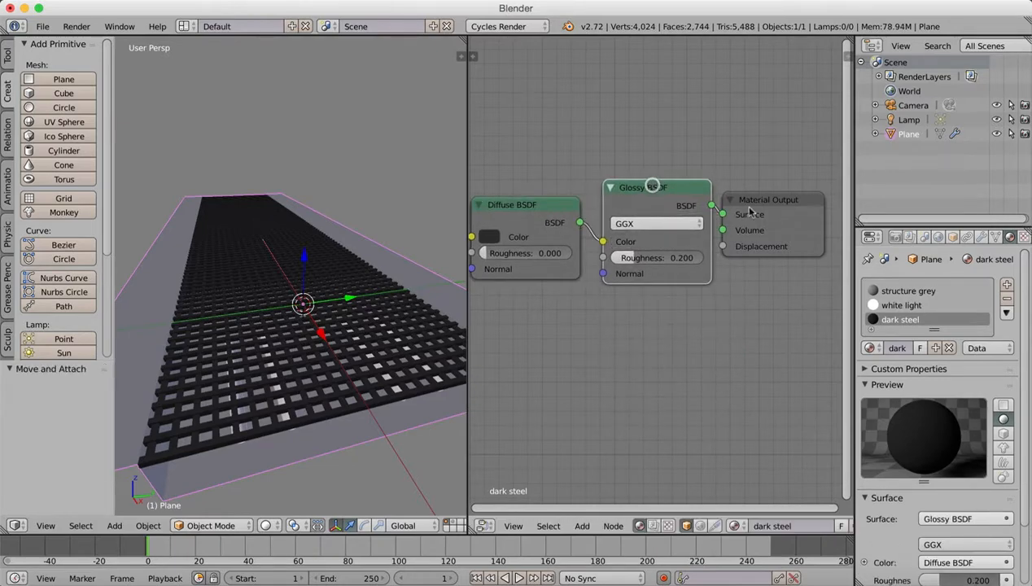
Spread the dark steel nodes apart, with Glossy BSDF well below the Diffuse BSDF and Material Output nodes.
{"action": "left_click_drag", "start_coordinate": [757, 205], "coordinate": [808, 201]}
{"action": "left_click_drag", "start_coordinate": [547, 210], "coordinate": [535, 210]}
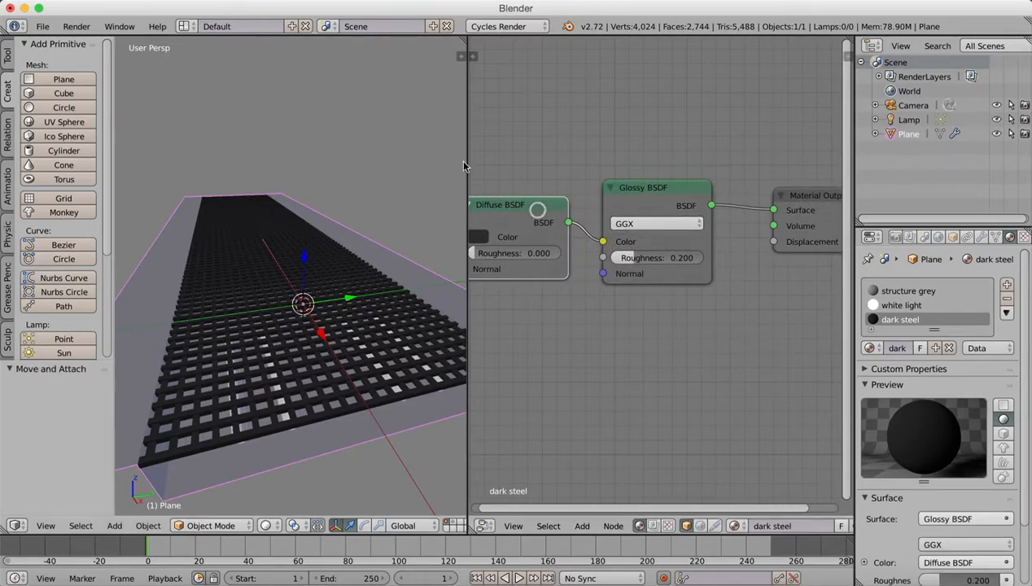
{"action": "scroll", "coordinate": [604, 239], "scroll_direction": "down", "scroll_amount": 1}
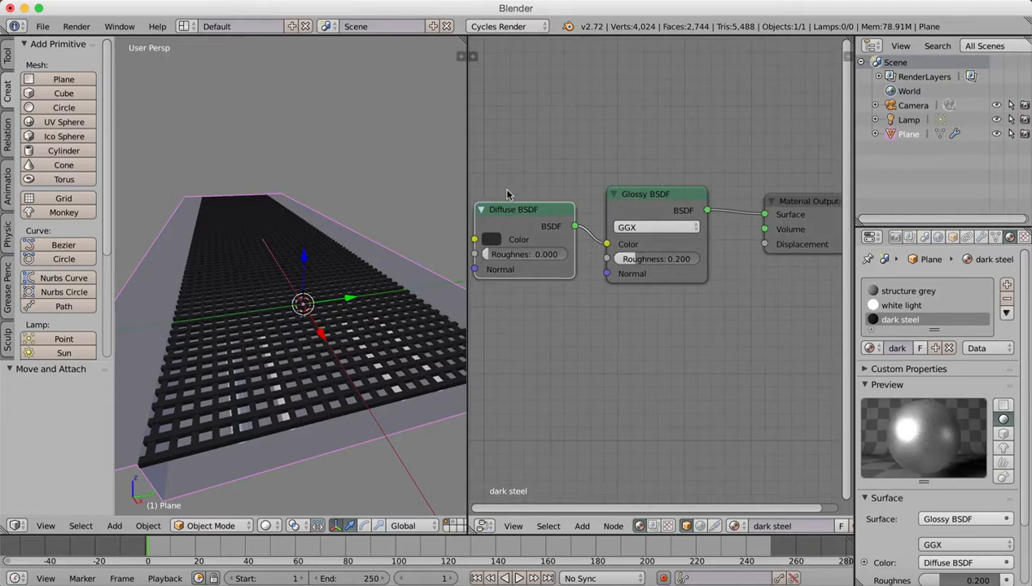
{"action": "left_click_drag", "start_coordinate": [655, 200], "coordinate": [642, 377]}
{"action": "left_click_drag", "start_coordinate": [526, 215], "coordinate": [532, 208]}
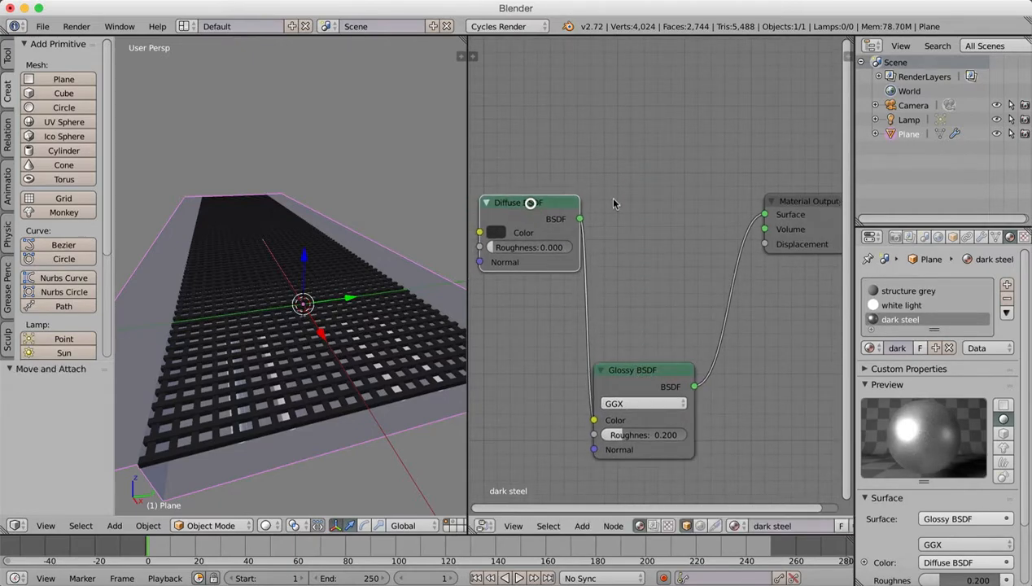
{"action": "left_click_drag", "start_coordinate": [812, 201], "coordinate": [799, 168]}
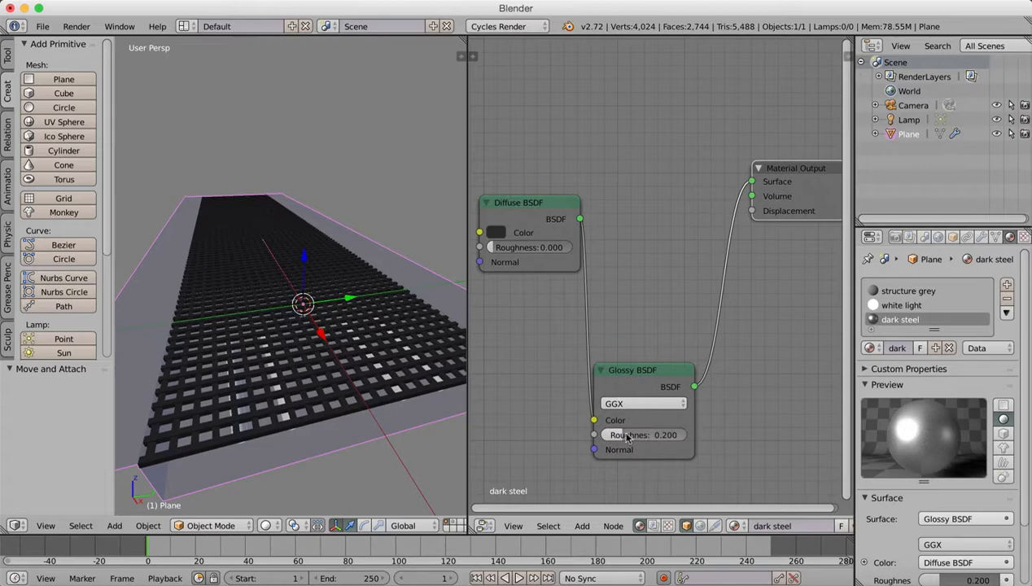
Set the dark steel Glossy BSDF roughness to about 0.513 and move that node back up nearer the others.
{"action": "left_click_drag", "start_coordinate": [622, 434], "coordinate": [644, 438]}
{"action": "key", "text": "Escape"}
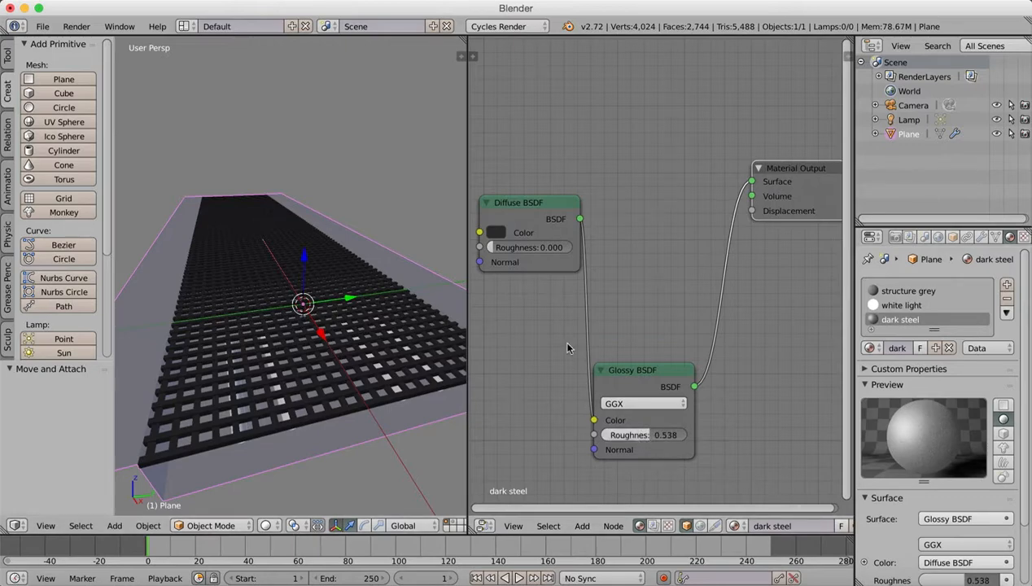
{"action": "left_click_drag", "start_coordinate": [651, 439], "coordinate": [647, 438]}
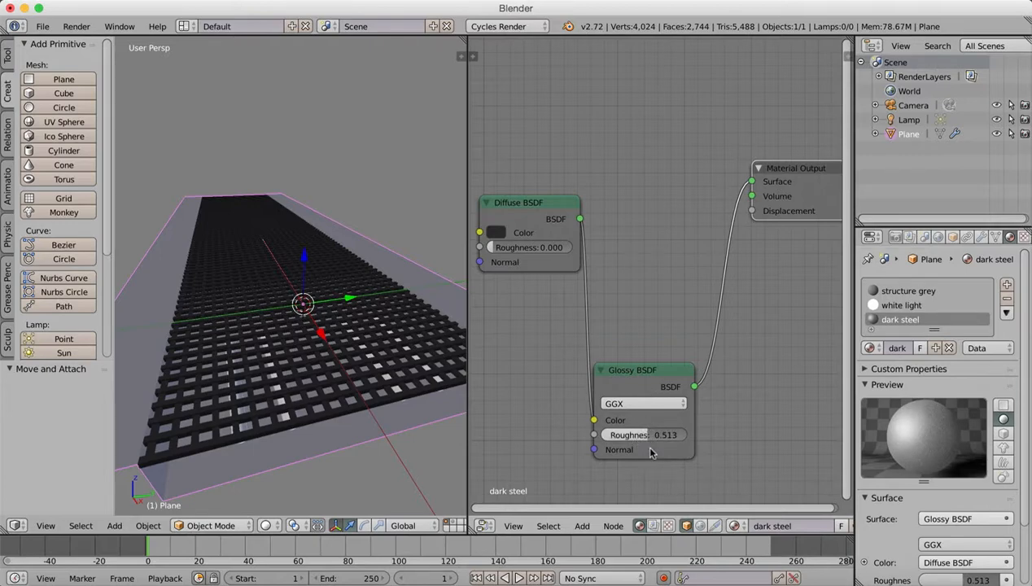
{"action": "left_click_drag", "start_coordinate": [642, 372], "coordinate": [666, 250]}
{"action": "left_click_drag", "start_coordinate": [543, 203], "coordinate": [542, 186]}
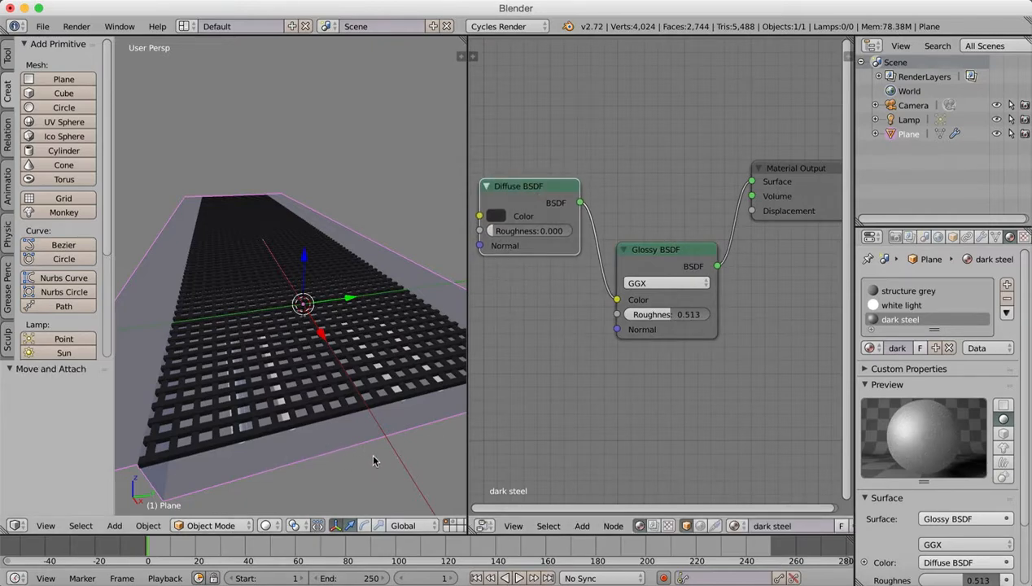
In the structure grey material, insert a new Glossy BSDF node between the Diffuse BSDF and a shifted Material Output.
{"action": "left_click", "coordinate": [913, 291]}
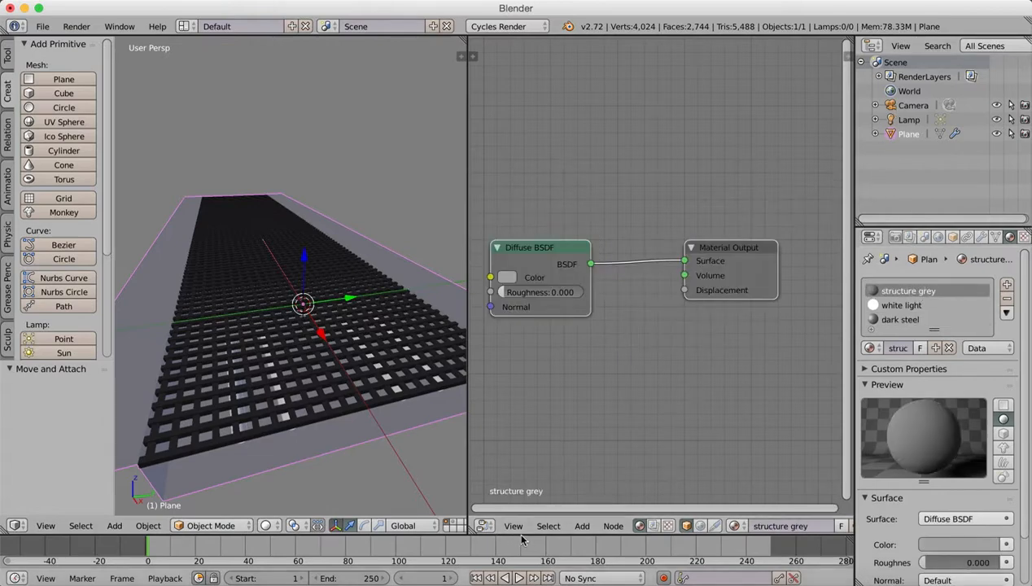
{"action": "left_click", "coordinate": [582, 526]}
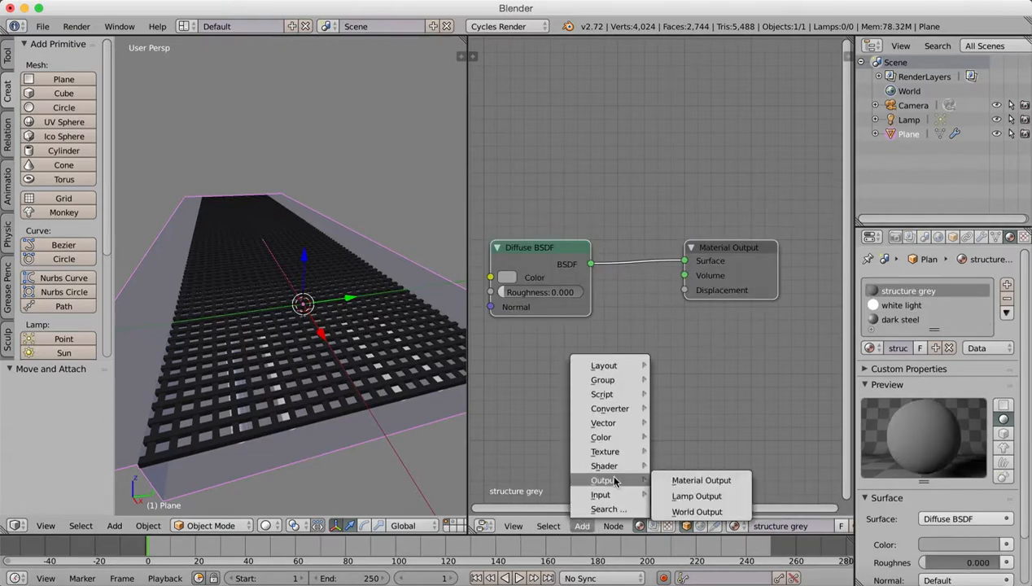
{"action": "mouse_move", "coordinate": [607, 467]}
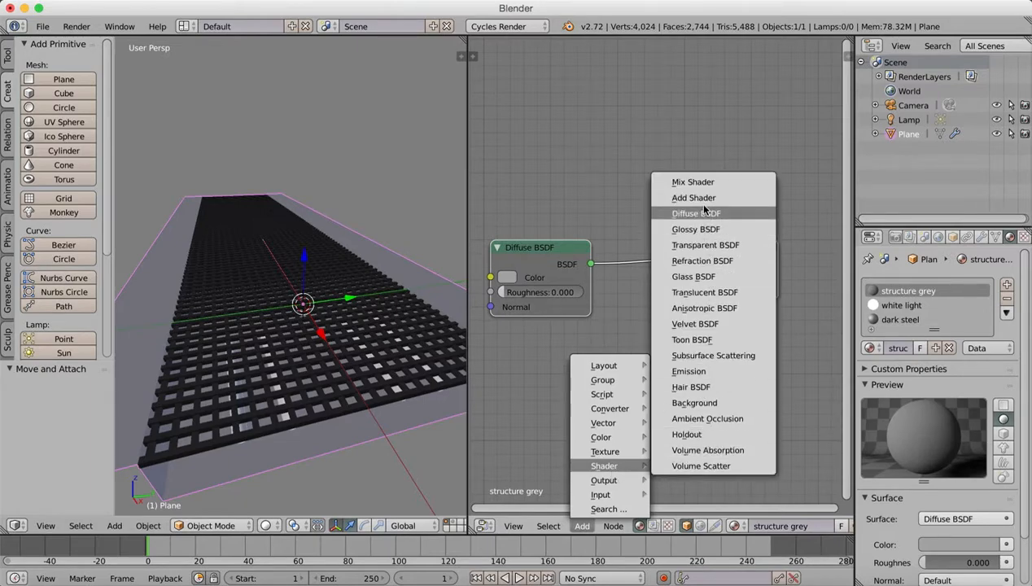
{"action": "left_click", "coordinate": [693, 231]}
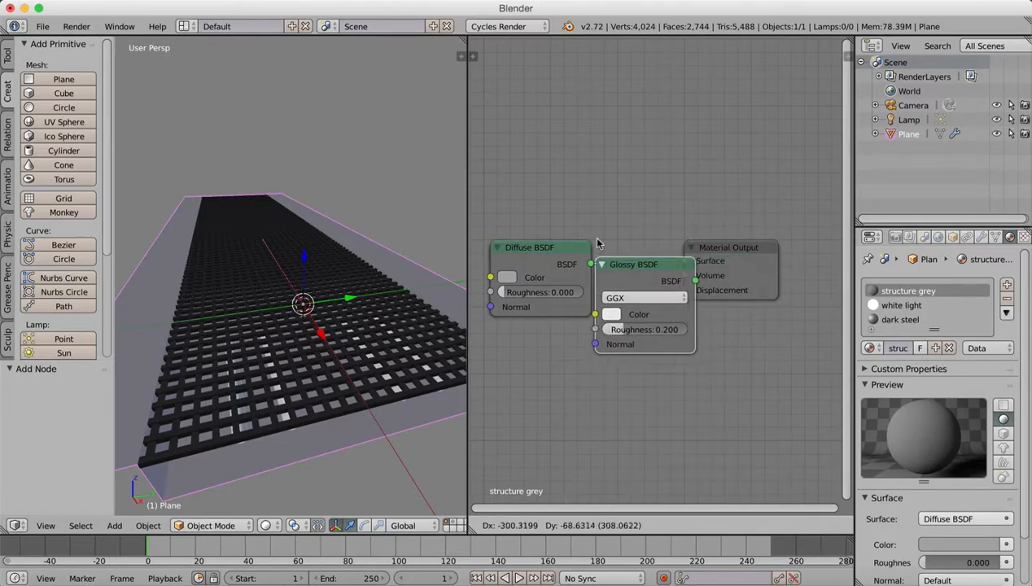
{"action": "left_click", "coordinate": [578, 255]}
{"action": "left_click_drag", "start_coordinate": [723, 257], "coordinate": [800, 219]}
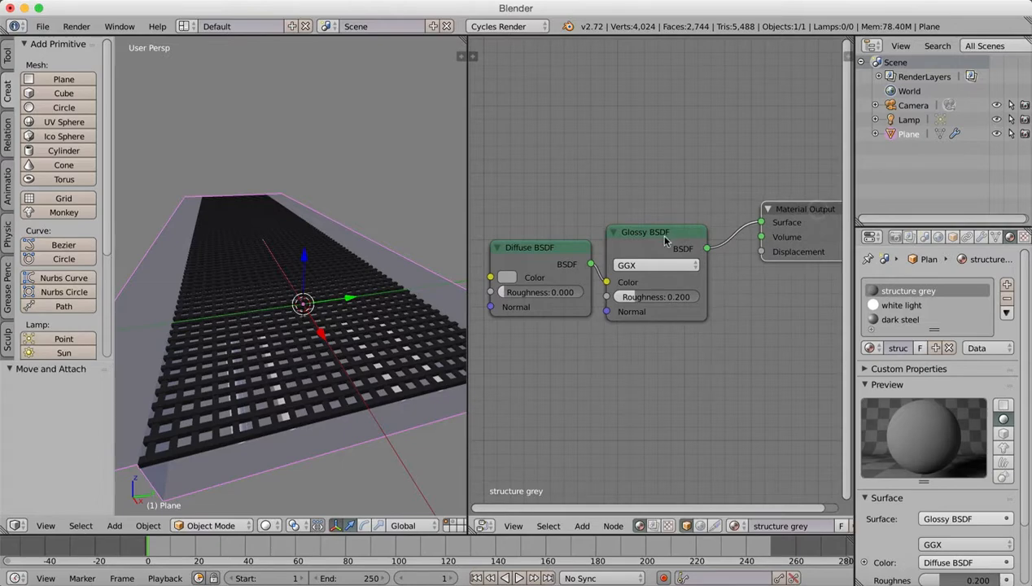
Space out the structure grey Diffuse and Glossy BSDF nodes and set the Glossy roughness to about 0.417.
{"action": "left_click_drag", "start_coordinate": [659, 238], "coordinate": [673, 284]}
{"action": "left_click_drag", "start_coordinate": [550, 248], "coordinate": [537, 215]}
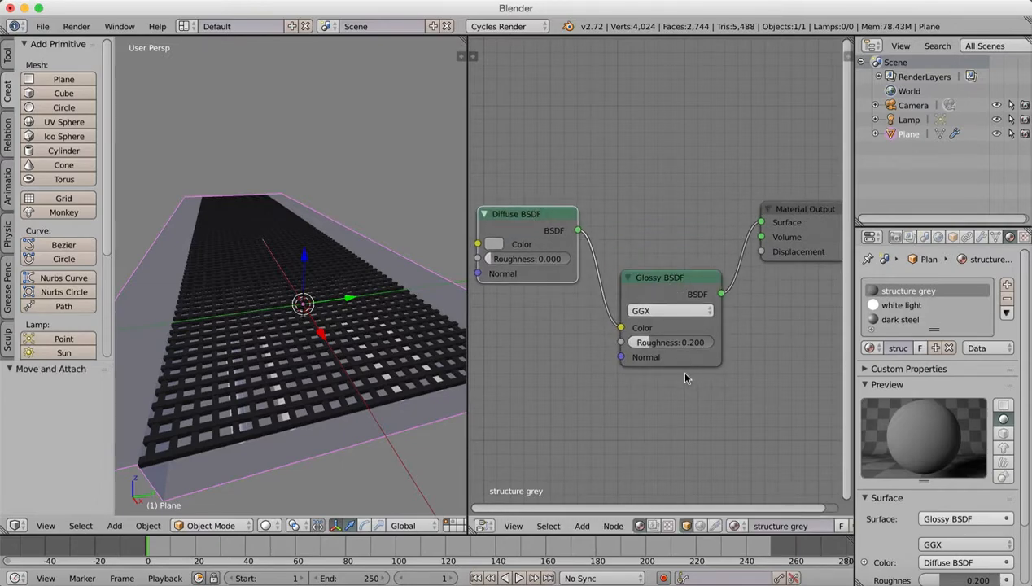
{"action": "left_click_drag", "start_coordinate": [651, 345], "coordinate": [669, 345]}
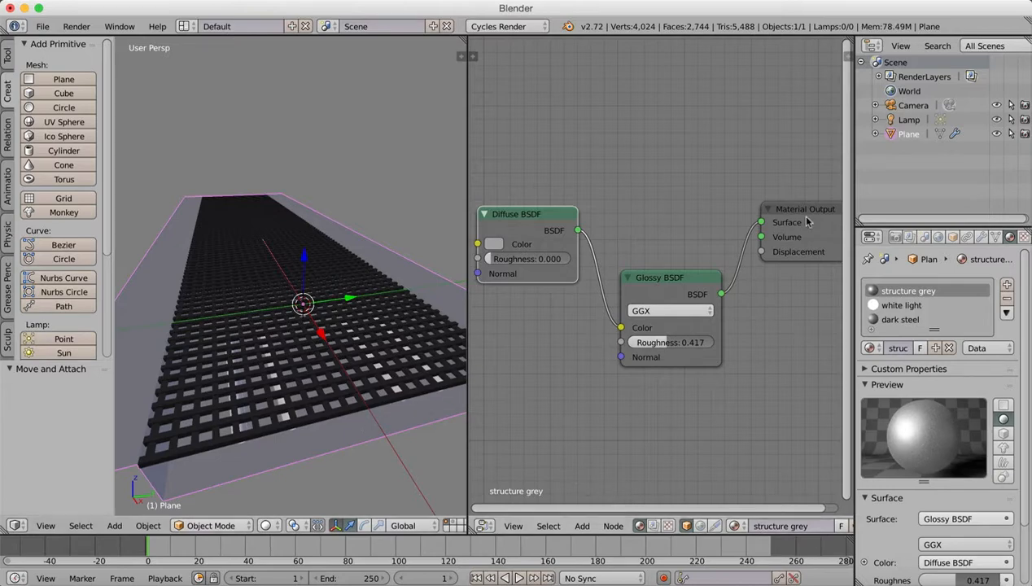
Display the white light material's nodes and space its Emission and Material Output nodes further apart.
{"action": "left_click", "coordinate": [900, 307]}
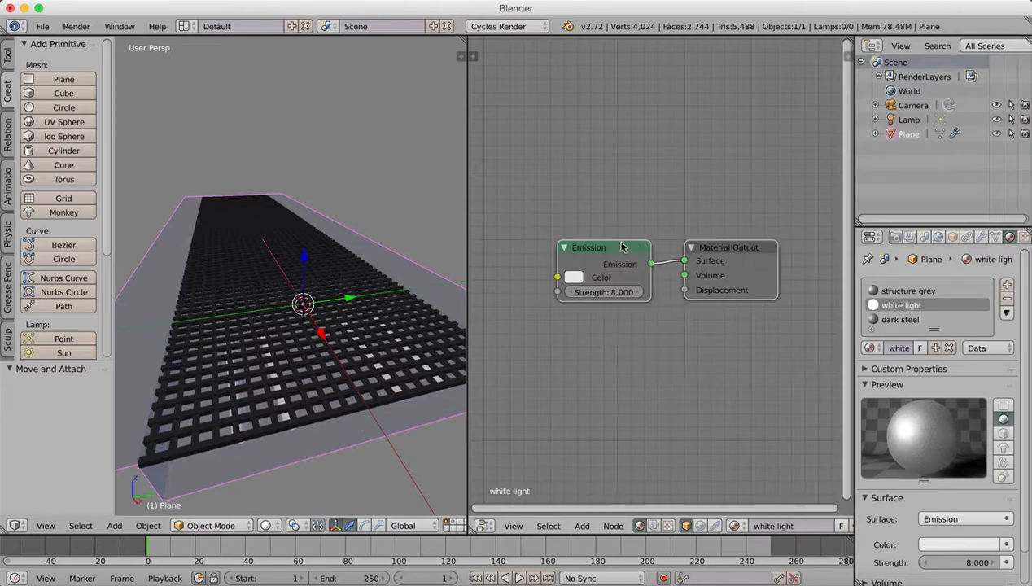
{"action": "left_click_drag", "start_coordinate": [607, 248], "coordinate": [572, 234]}
{"action": "left_click_drag", "start_coordinate": [727, 246], "coordinate": [730, 234]}
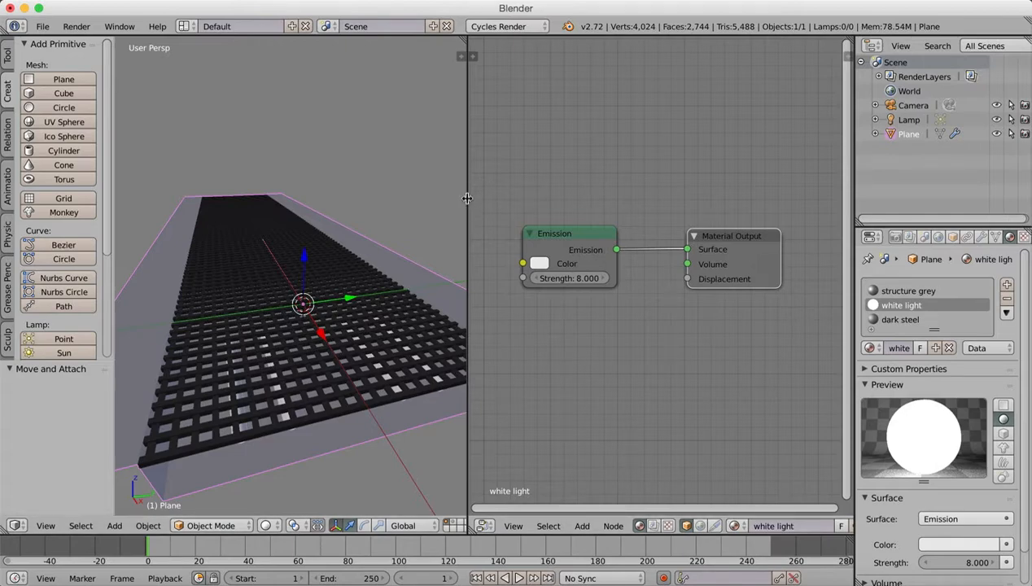
Widen the 3D view and preview the lit floor channel in Rendered shading from several angles.
{"action": "left_click_drag", "start_coordinate": [467, 198], "coordinate": [674, 204]}
{"action": "mouse_move", "coordinate": [562, 313]}
{"action": "middle_mouse_down"}
{"action": "mouse_move", "coordinate": [546, 310]}
{"action": "mouse_move", "coordinate": [565, 306]}
{"action": "middle_mouse_up"}
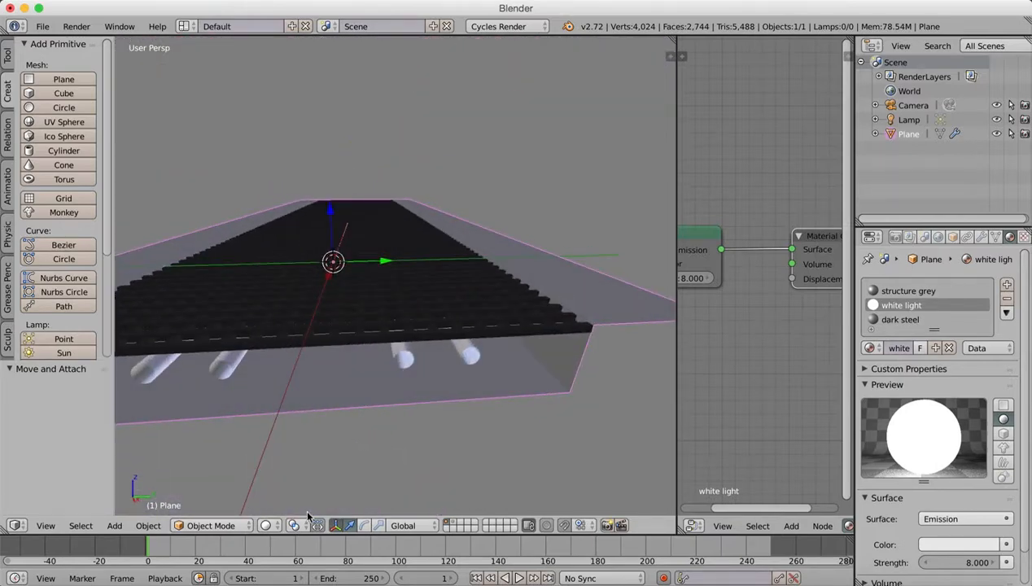
{"action": "left_click", "coordinate": [265, 525]}
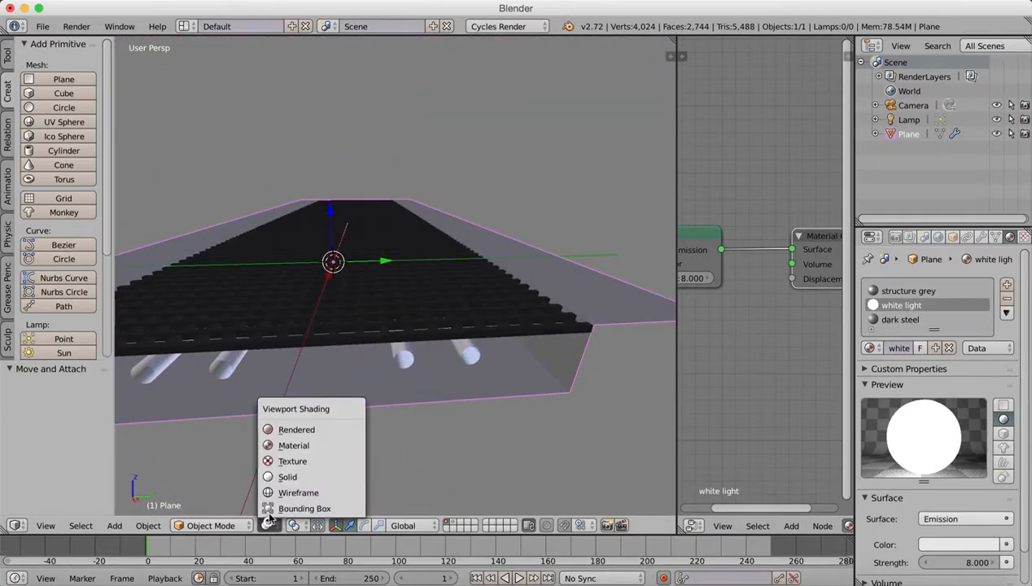
{"action": "left_click", "coordinate": [355, 428]}
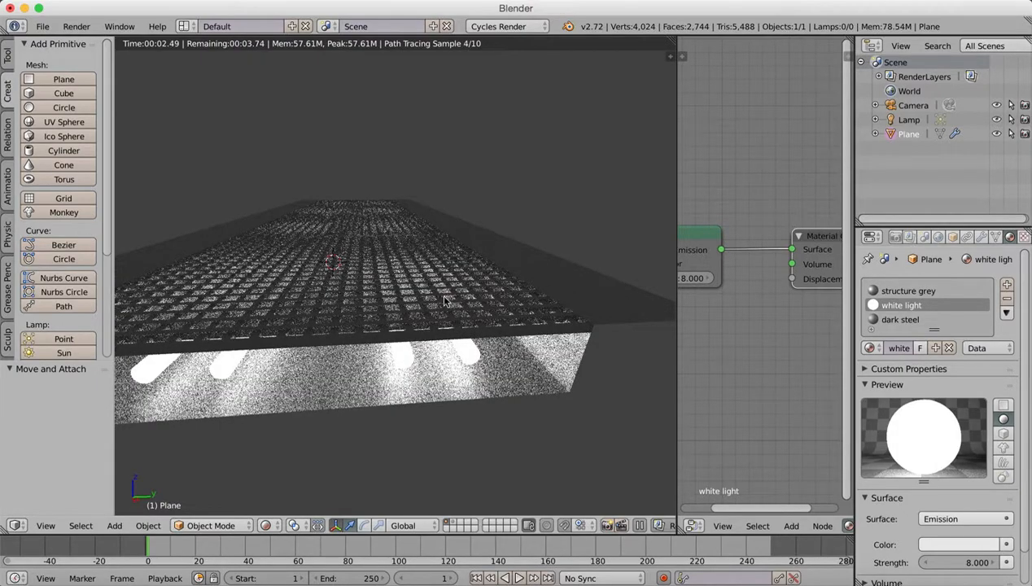
{"action": "middle_click_drag", "start_coordinate": [443, 301], "coordinate": [425, 294]}
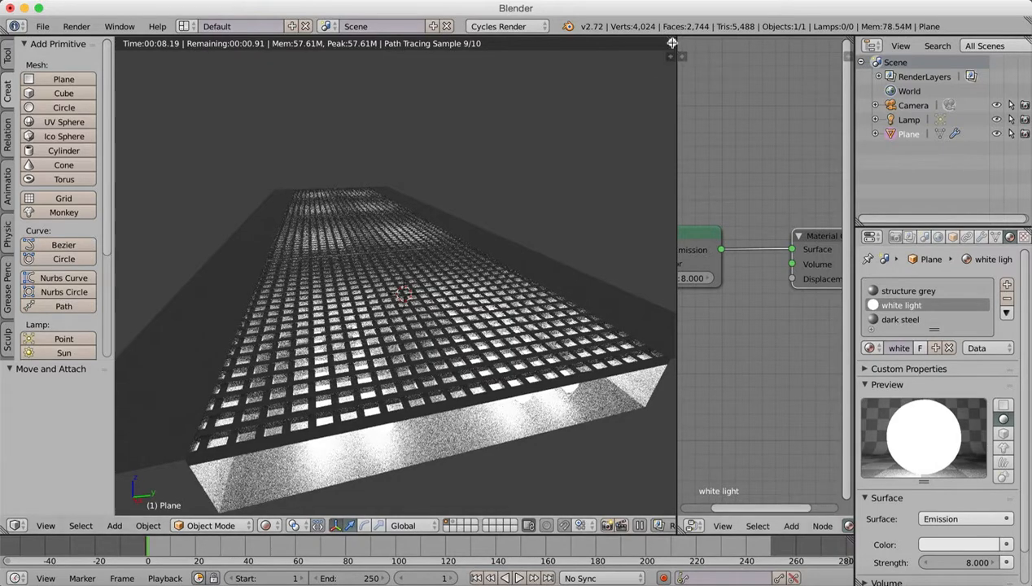
Close the Node Editor by merging the 3D view over it, and return the viewport shading to Solid.
{"action": "left_click_drag", "start_coordinate": [673, 43], "coordinate": [795, 65]}
{"action": "left_click_drag", "start_coordinate": [757, 280], "coordinate": [757, 280]}
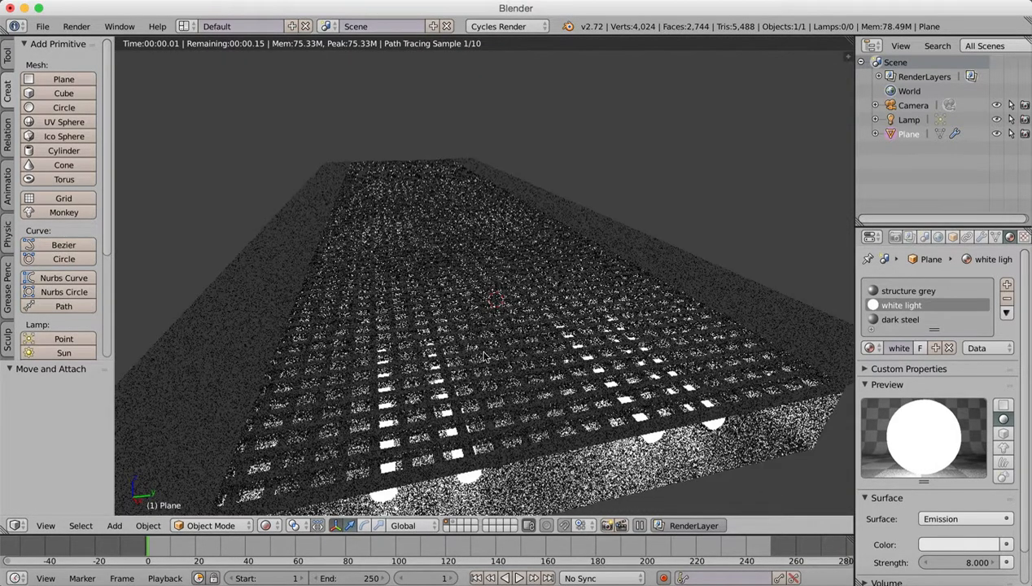
{"action": "left_click", "coordinate": [266, 525]}
{"action": "left_click", "coordinate": [281, 461]}
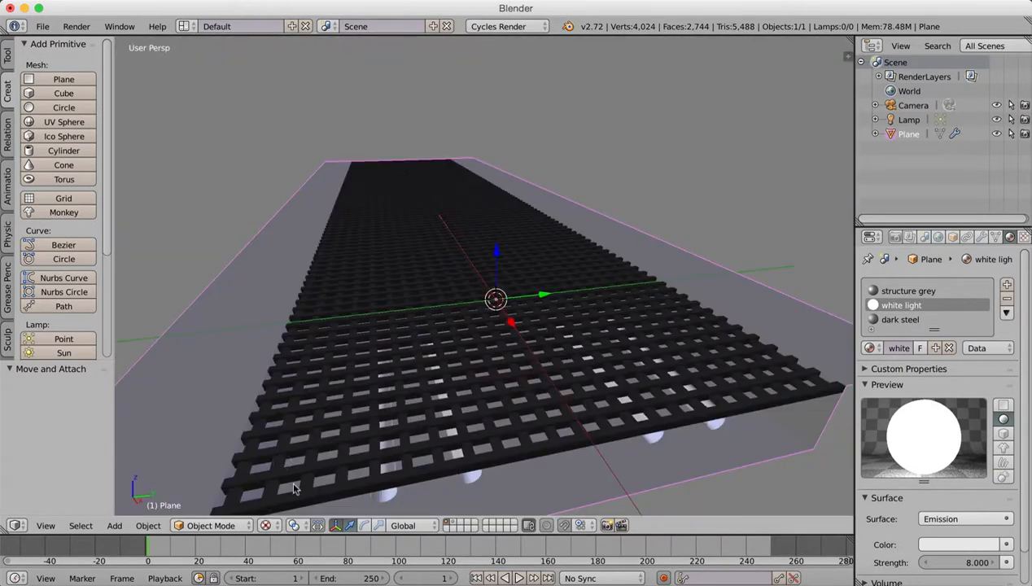
{"action": "left_click", "coordinate": [265, 525]}
{"action": "left_click", "coordinate": [274, 475]}
{"action": "scroll", "coordinate": [573, 309], "scroll_direction": "down", "scroll_amount": 5}
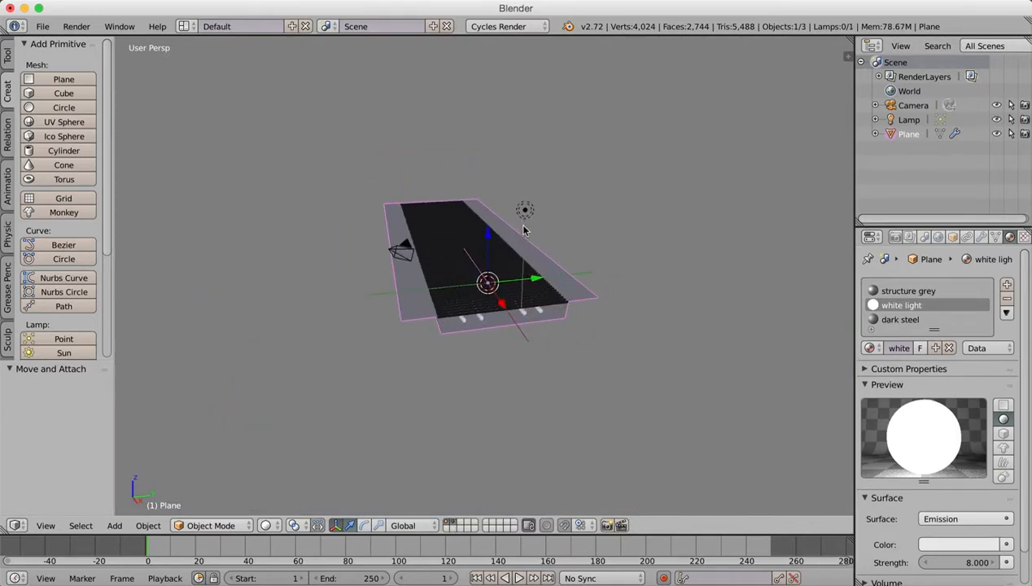
Delete the lamp from the scene.
{"action": "right_click", "coordinate": [525, 210]}
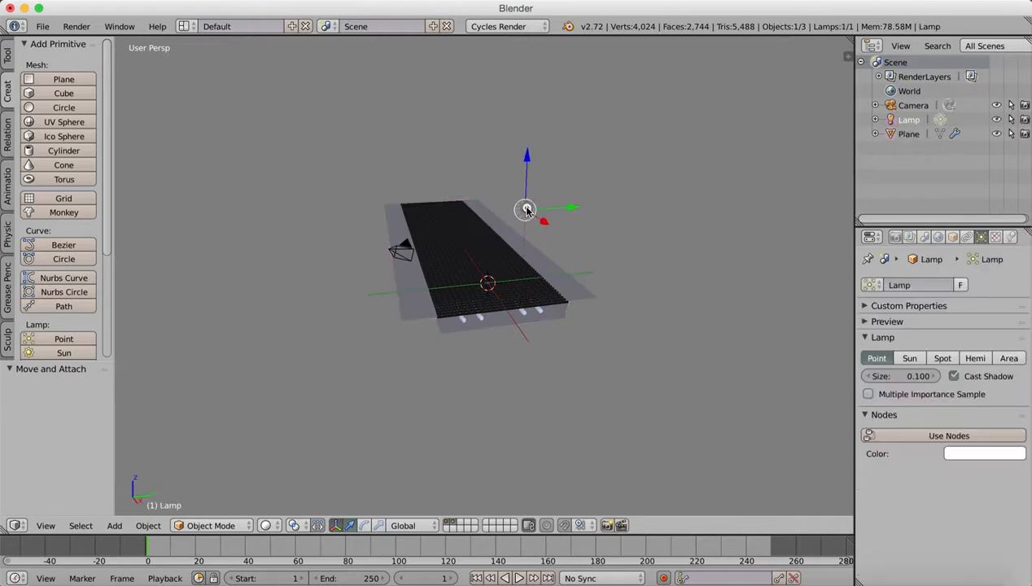
{"action": "key", "text": "x"}
{"action": "left_click", "coordinate": [620, 259]}
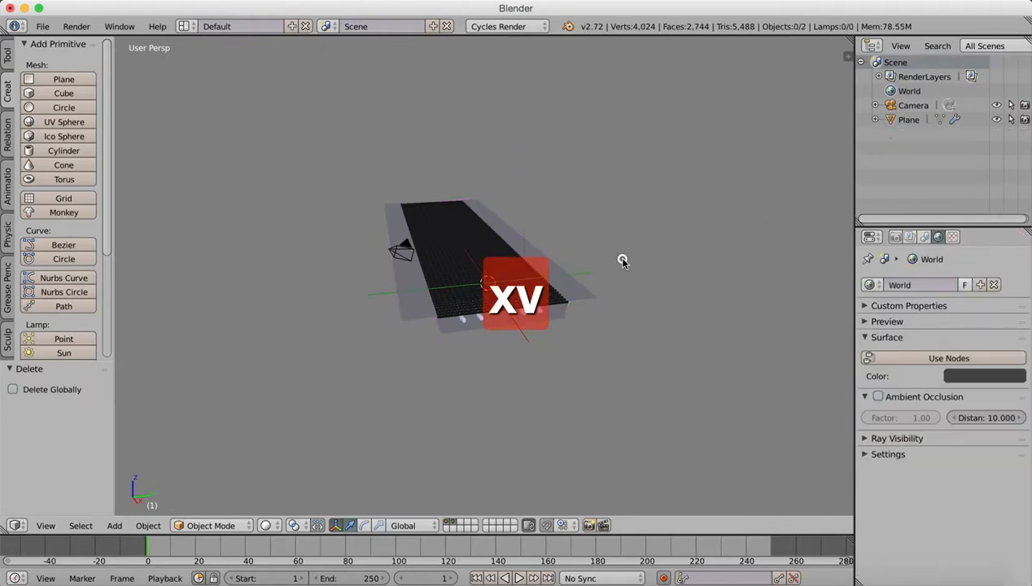
Display the camera's transform properties and set its X, Y and Z rotation to 0°.
{"action": "right_click", "coordinate": [411, 249]}
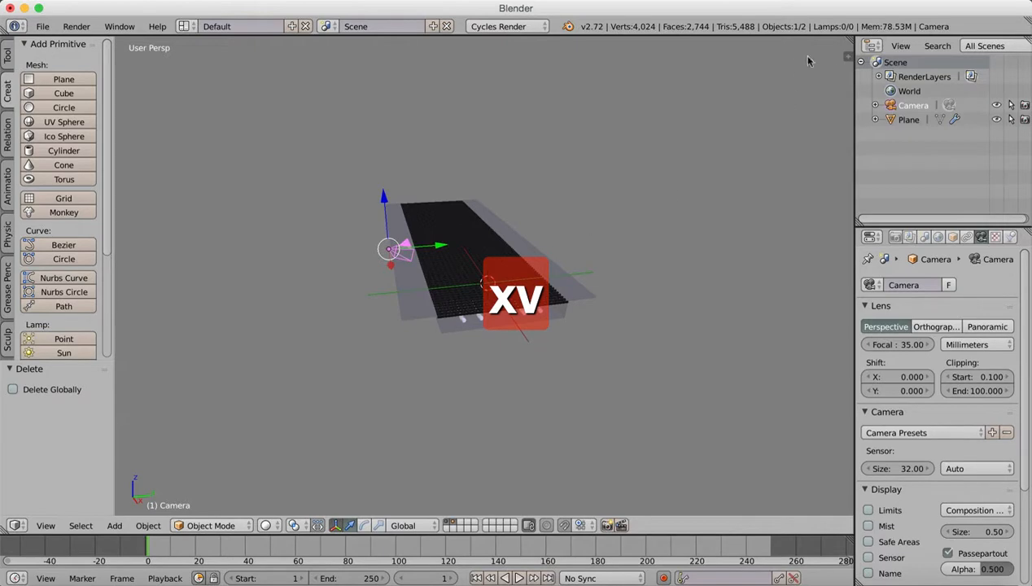
{"action": "left_click", "coordinate": [847, 57]}
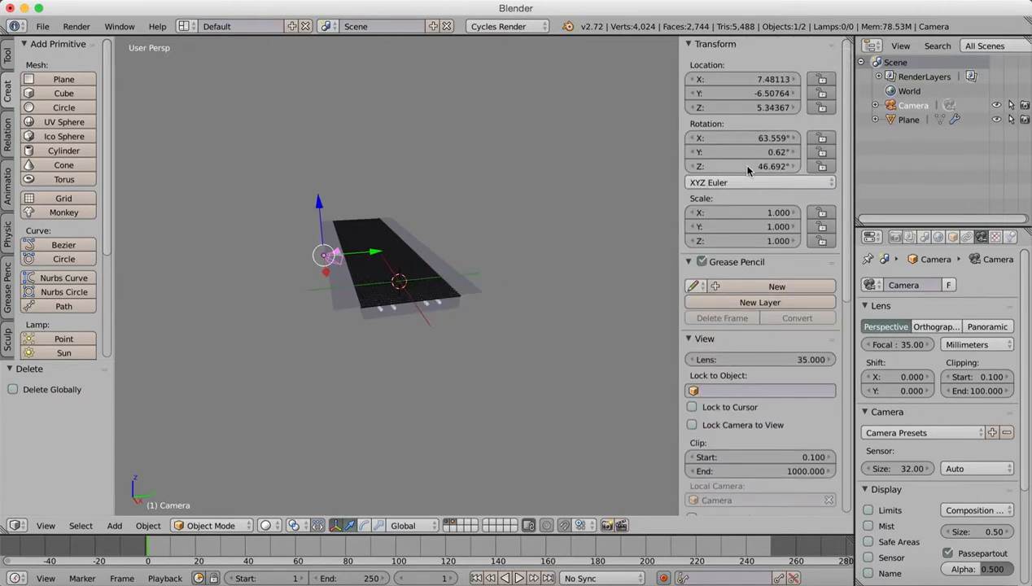
{"action": "left_click", "coordinate": [769, 138]}
{"action": "type", "text": "0"}
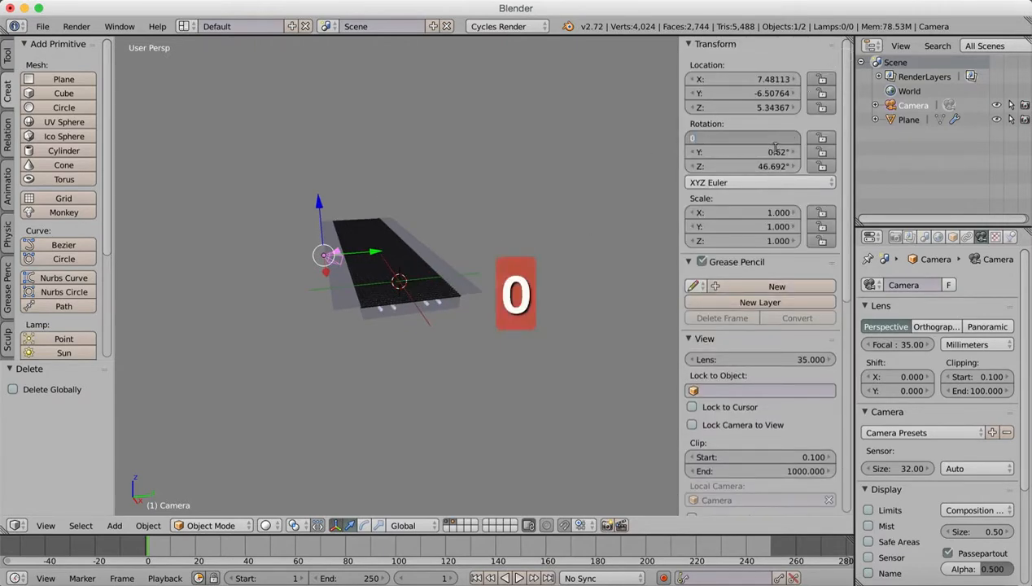
{"action": "left_click", "coordinate": [777, 154]}
{"action": "left_click", "coordinate": [779, 152]}
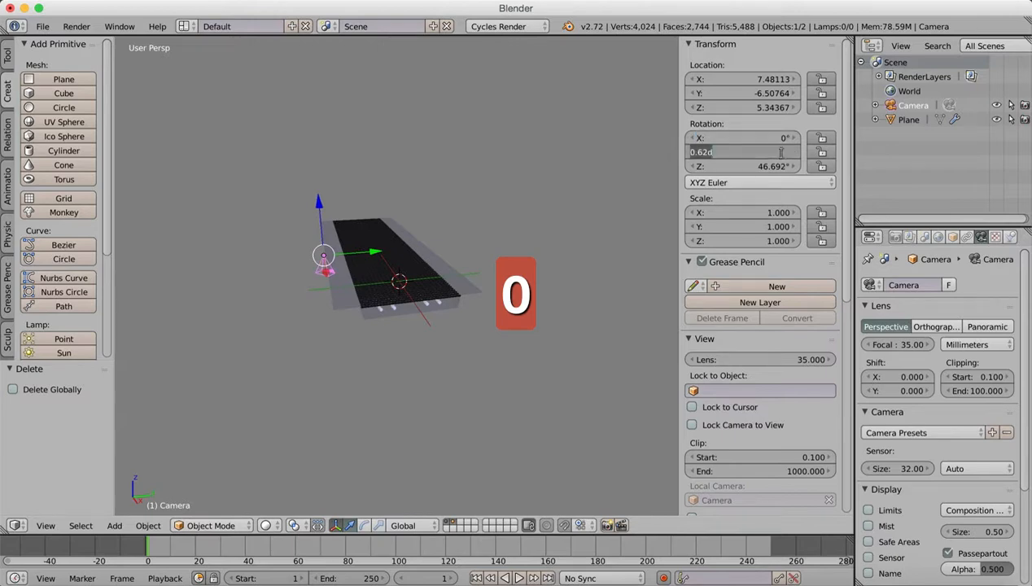
{"action": "type", "text": "0"}
{"action": "left_click", "coordinate": [774, 166]}
{"action": "left_click", "coordinate": [774, 166]}
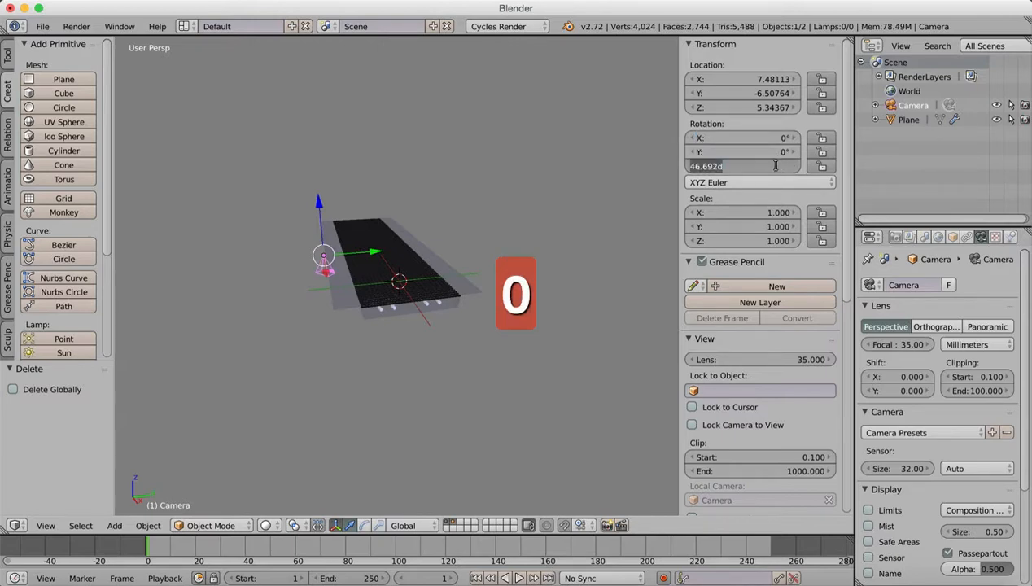
{"action": "type", "text": "0"}
{"action": "key", "text": "Return"}
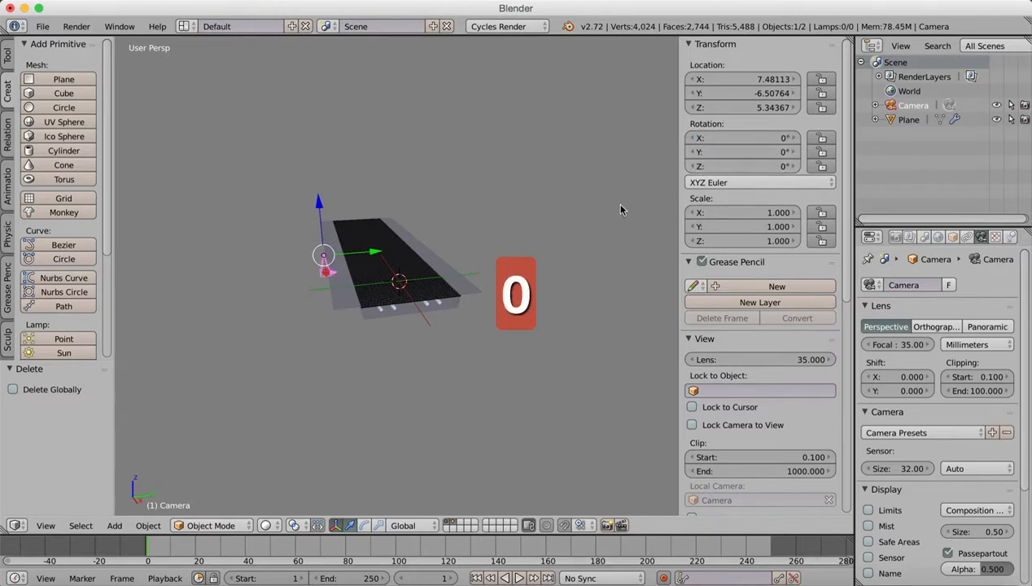
Try setting the camera's Y and Z rotation to 90°.
{"action": "left_click", "coordinate": [783, 153]}
{"action": "type", "text": "90"}
{"action": "key", "text": "Return"}
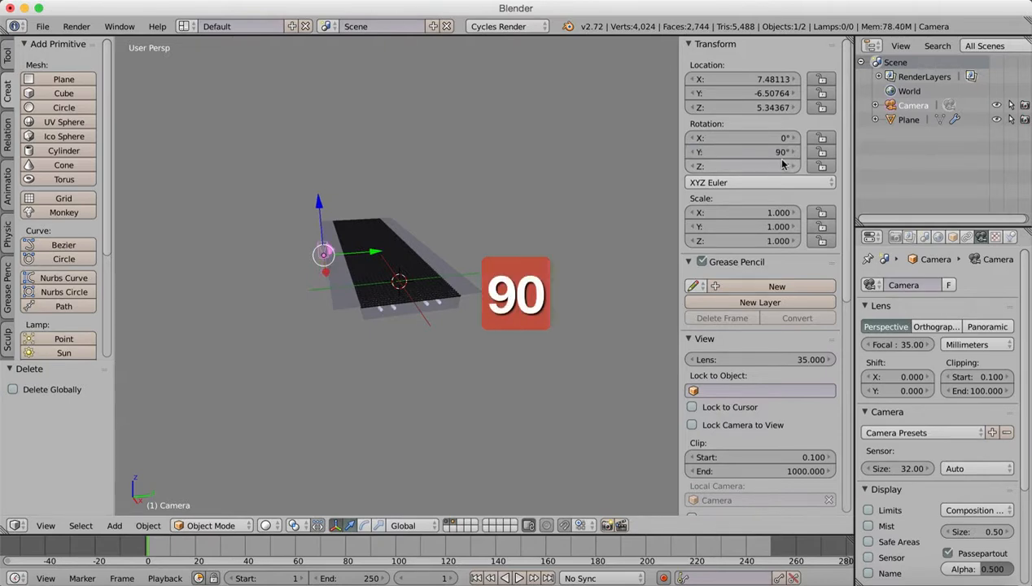
{"action": "left_click", "coordinate": [782, 166]}
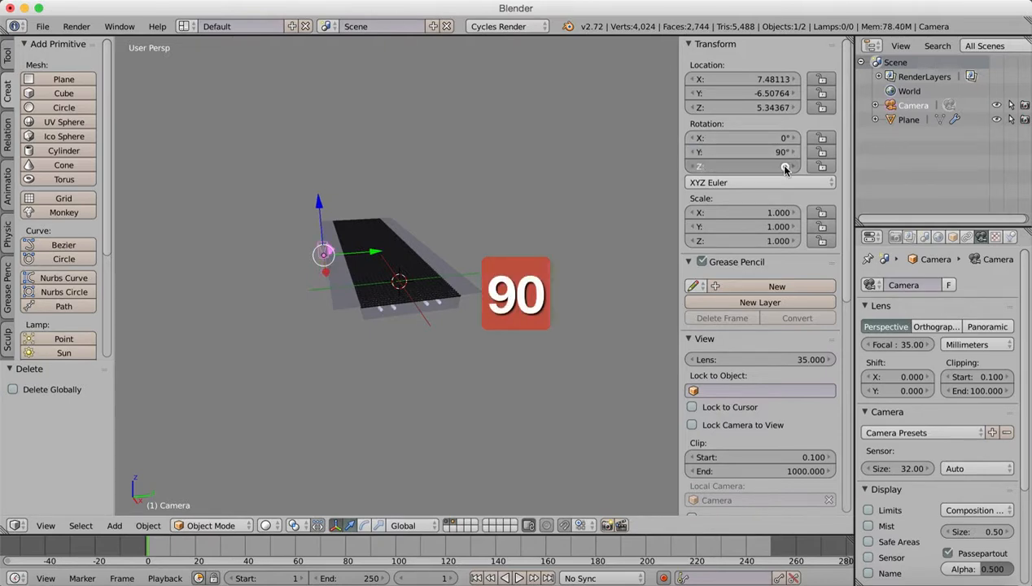
{"action": "type", "text": "90"}
{"action": "key", "text": "Return"}
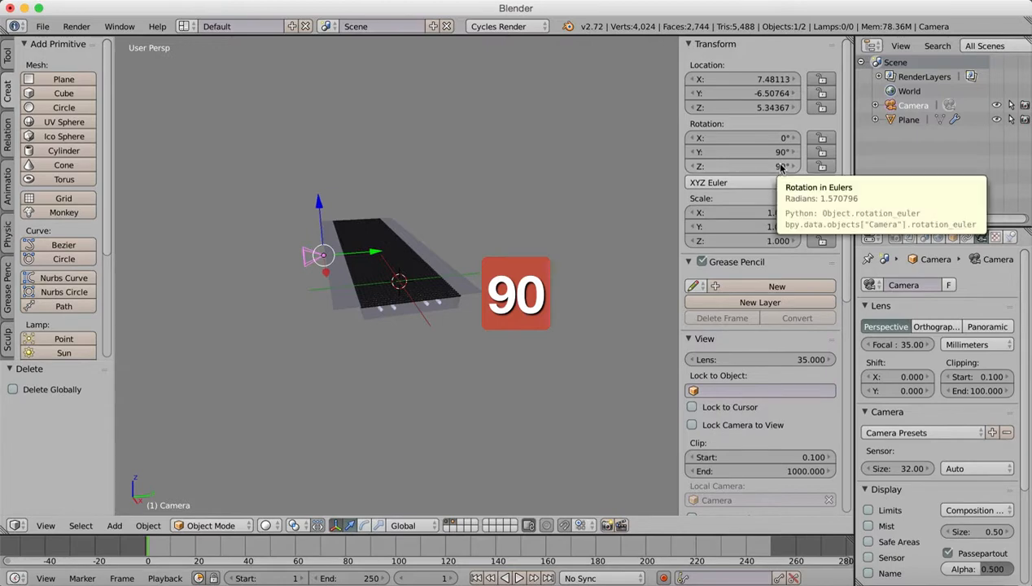
Set the camera's Z rotation back to 0° and try an X rotation of 90°.
{"action": "left_click", "coordinate": [782, 166]}
{"action": "type", "text": "0"}
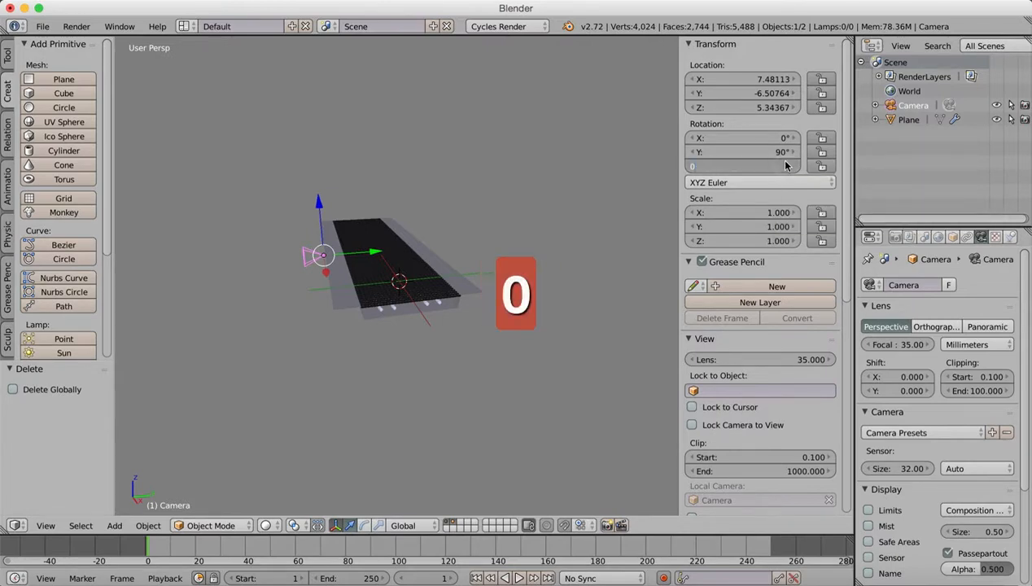
{"action": "key", "text": "Return"}
{"action": "key", "text": "9"}
{"action": "key", "text": "0"}
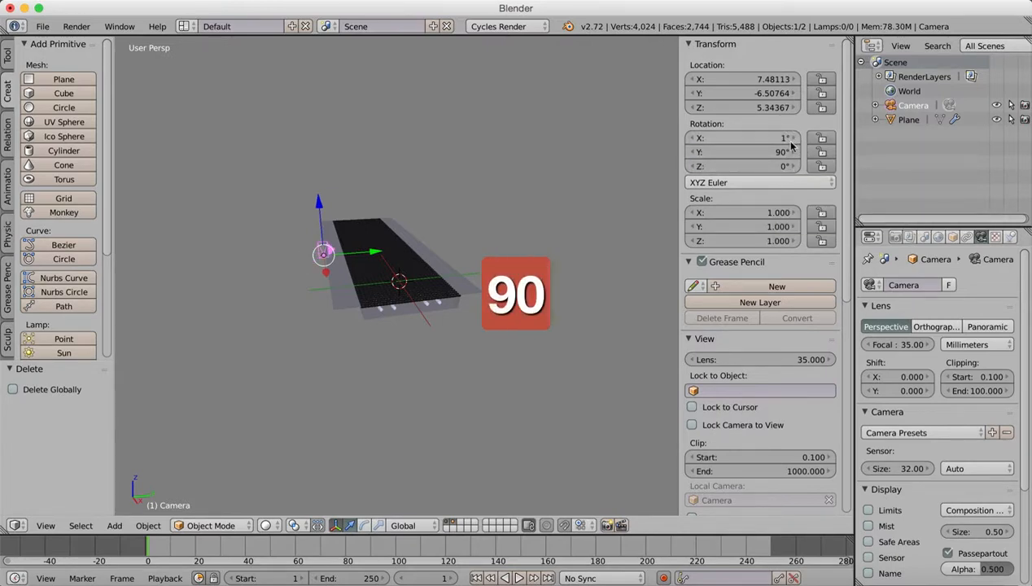
{"action": "left_click", "coordinate": [788, 140]}
{"action": "type", "text": "90"}
{"action": "key", "text": "Return"}
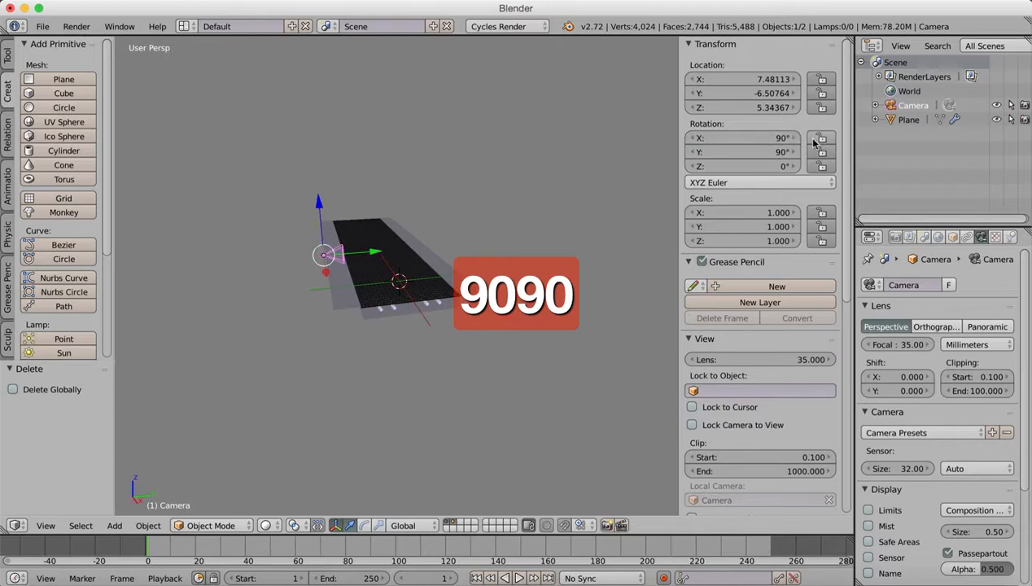
Try a Z rotation of 90° on the camera and check its direction against the floor channel.
{"action": "middle_click_drag", "start_coordinate": [353, 253], "coordinate": [456, 252]}
{"action": "left_click", "coordinate": [783, 167]}
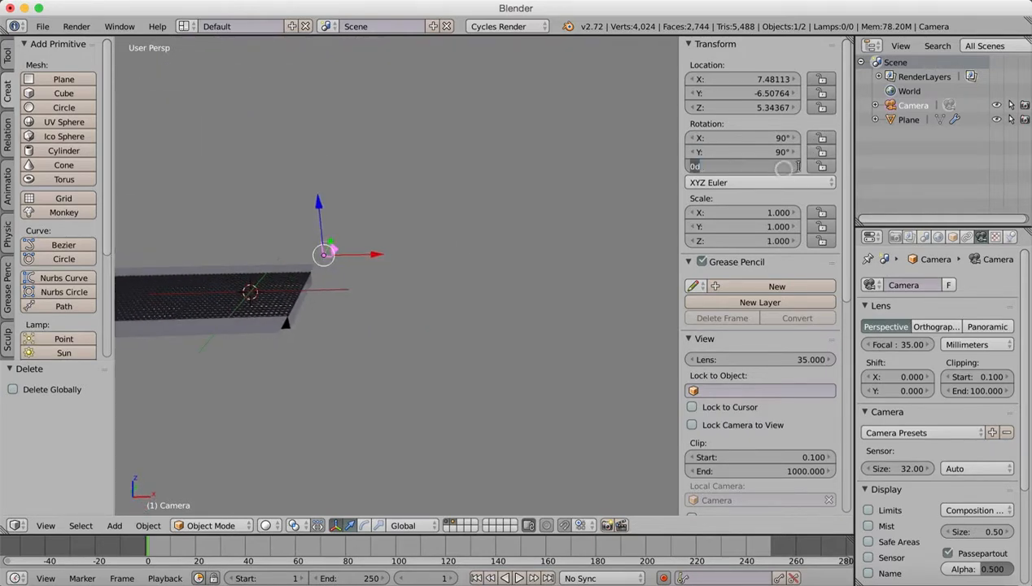
{"action": "type", "text": "90"}
{"action": "key", "text": "Return"}
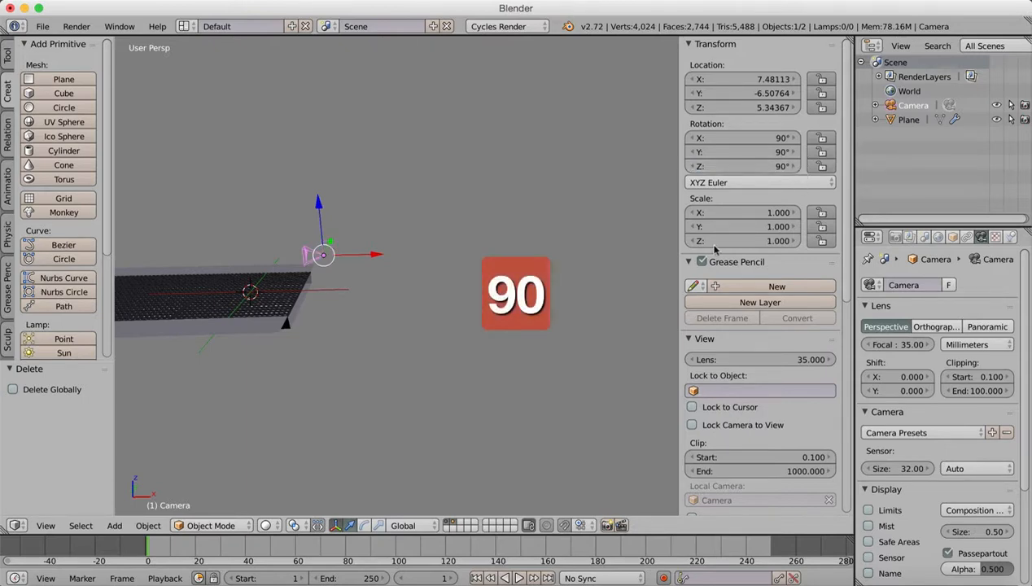
{"action": "middle_click_drag", "start_coordinate": [407, 259], "coordinate": [346, 256]}
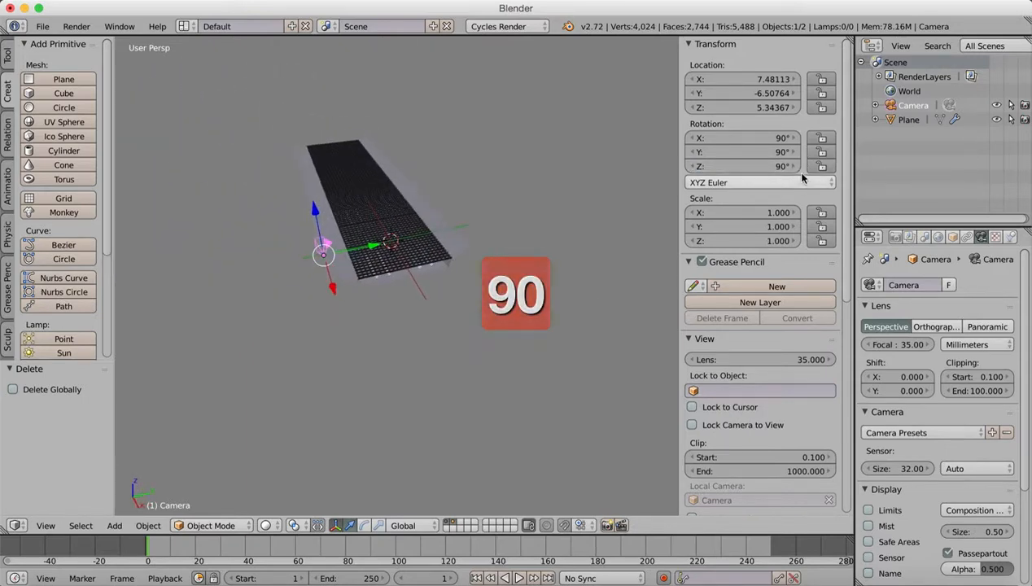
Reset the camera's Z, Y and X rotation to 0°.
{"action": "left_click", "coordinate": [786, 166]}
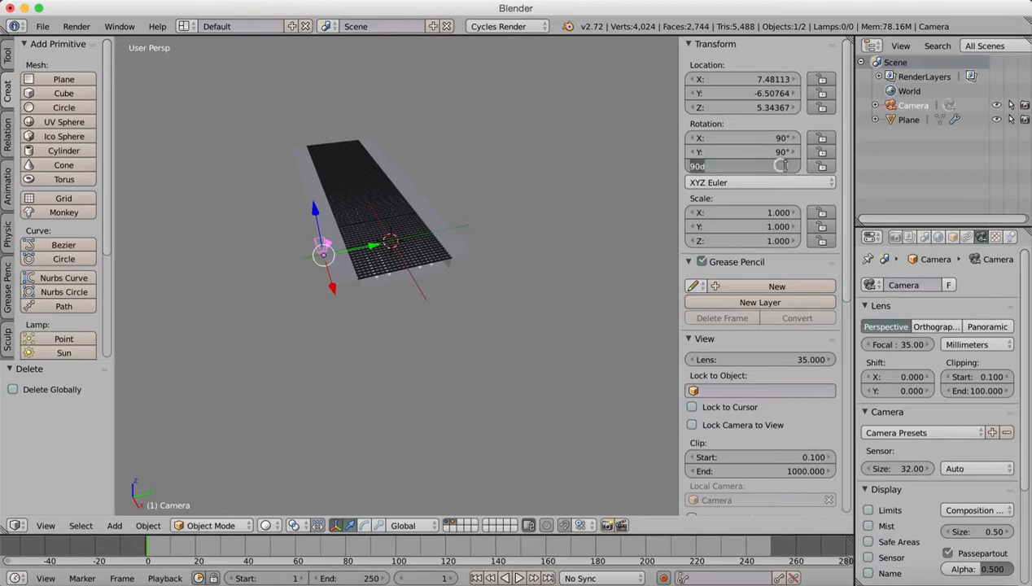
{"action": "type", "text": "0"}
{"action": "key", "text": "Return"}
{"action": "left_click", "coordinate": [779, 151]}
{"action": "type", "text": "0"}
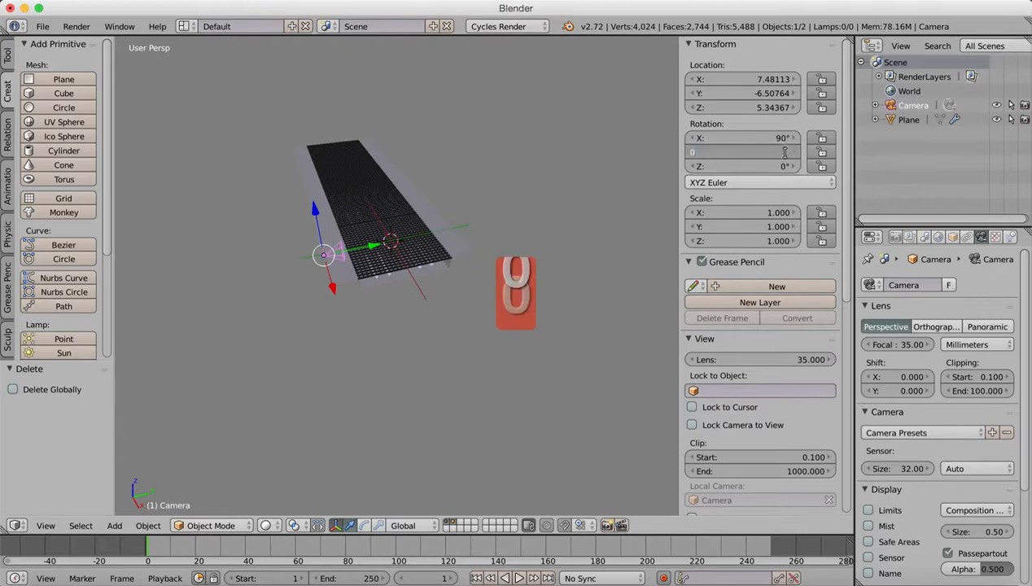
{"action": "key", "text": "Return"}
{"action": "left_click", "coordinate": [778, 138]}
{"action": "type", "text": "0"}
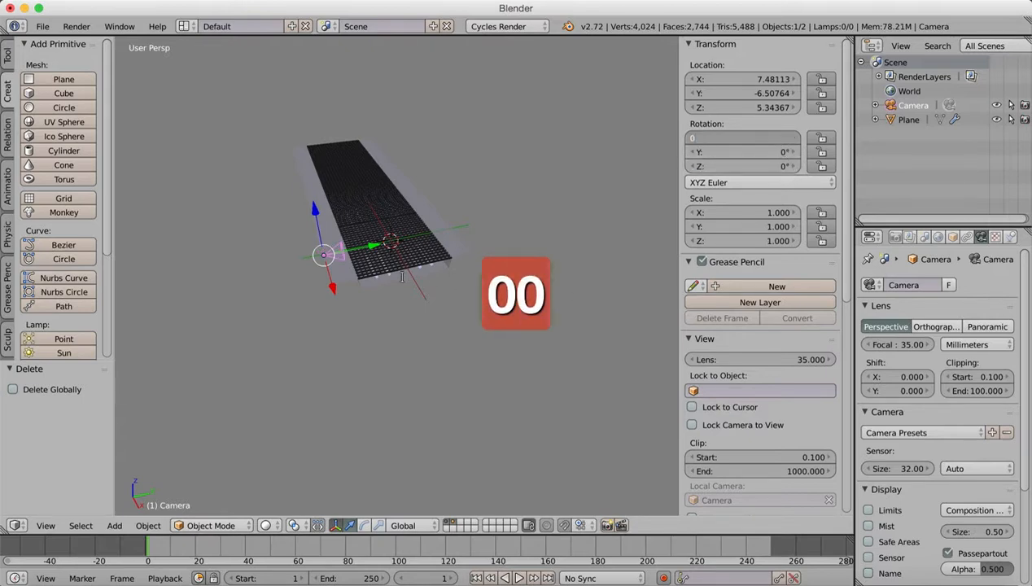
{"action": "key", "text": "Return"}
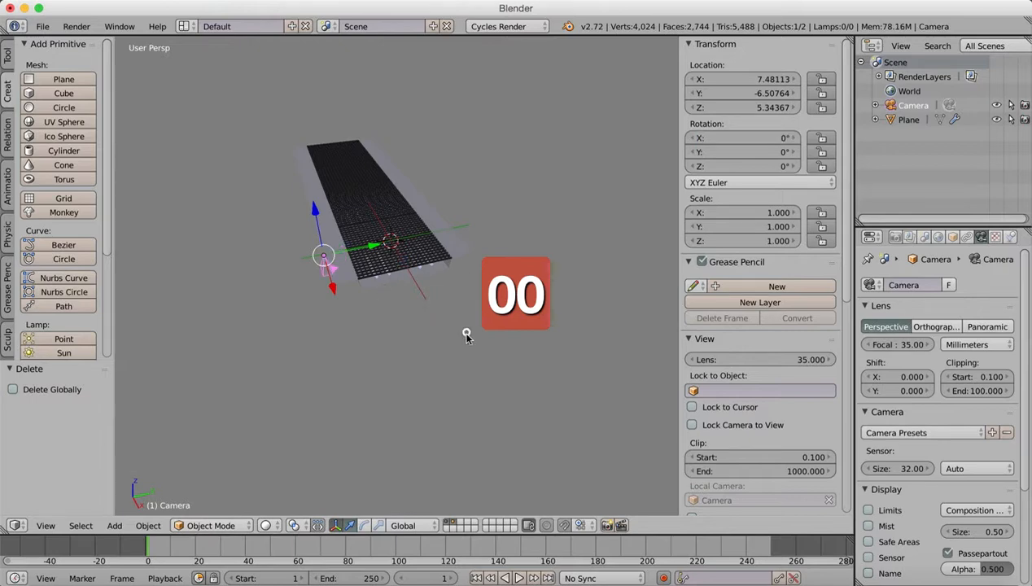
Set the camera's X rotation to 90°.
{"action": "middle_click_drag", "start_coordinate": [468, 329], "coordinate": [355, 298]}
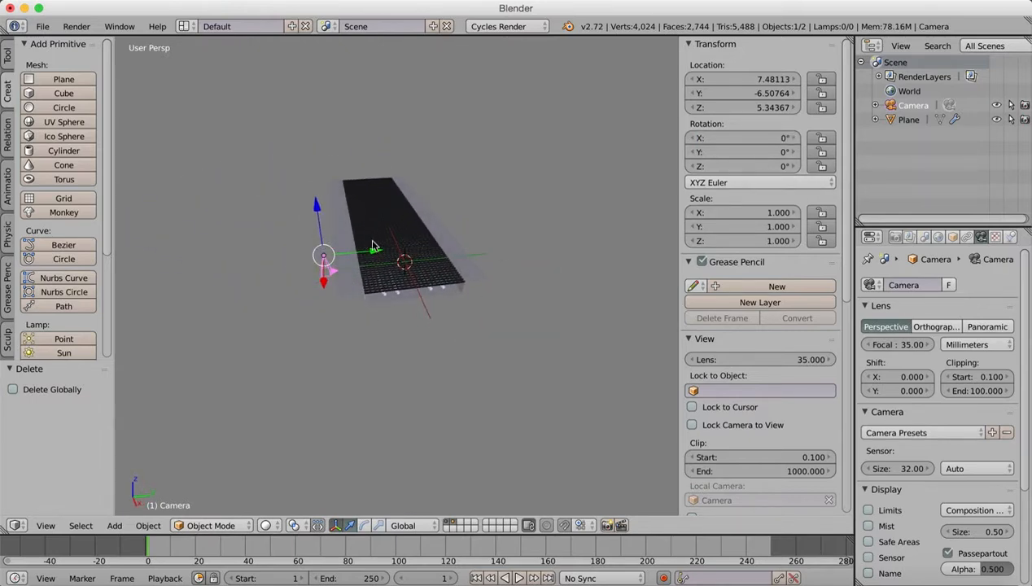
{"action": "left_click", "coordinate": [780, 138]}
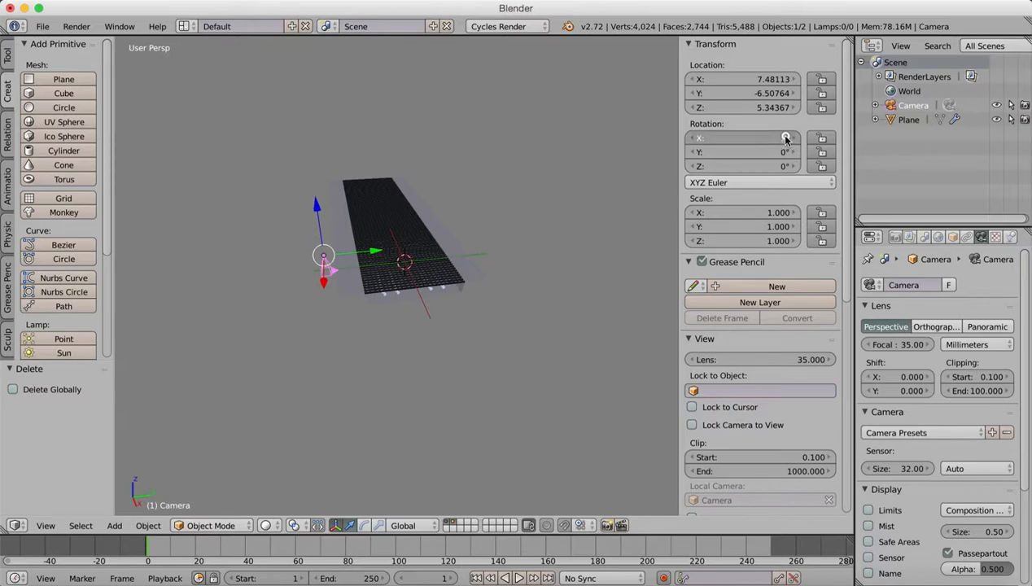
{"action": "left_click_drag", "start_coordinate": [785, 138], "coordinate": [795, 138]}
{"action": "left_click", "coordinate": [804, 139]}
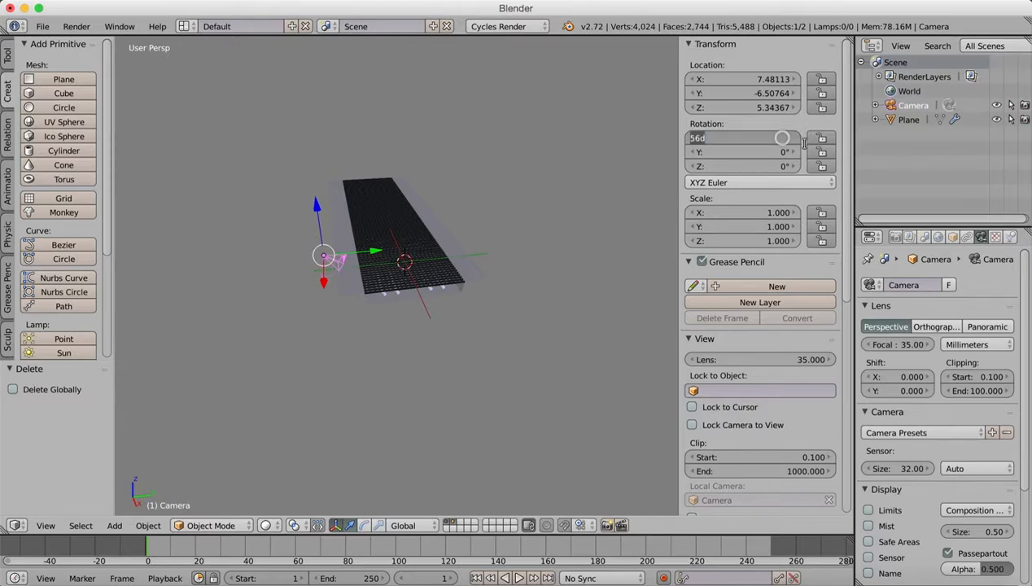
{"action": "type", "text": "90"}
{"action": "key", "text": "Return"}
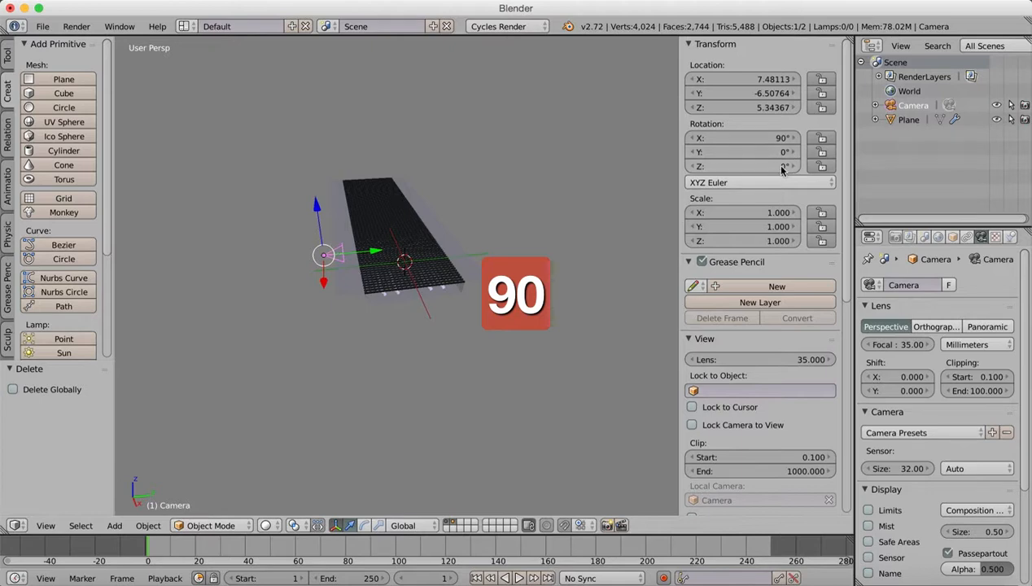
Move the camera freely by about 0.33 in X, 0.06 in Y and 0.17 in Z, slightly away from the floor channel.
{"action": "middle_click_drag", "start_coordinate": [360, 288], "coordinate": [393, 333]}
{"action": "key", "text": "g"}
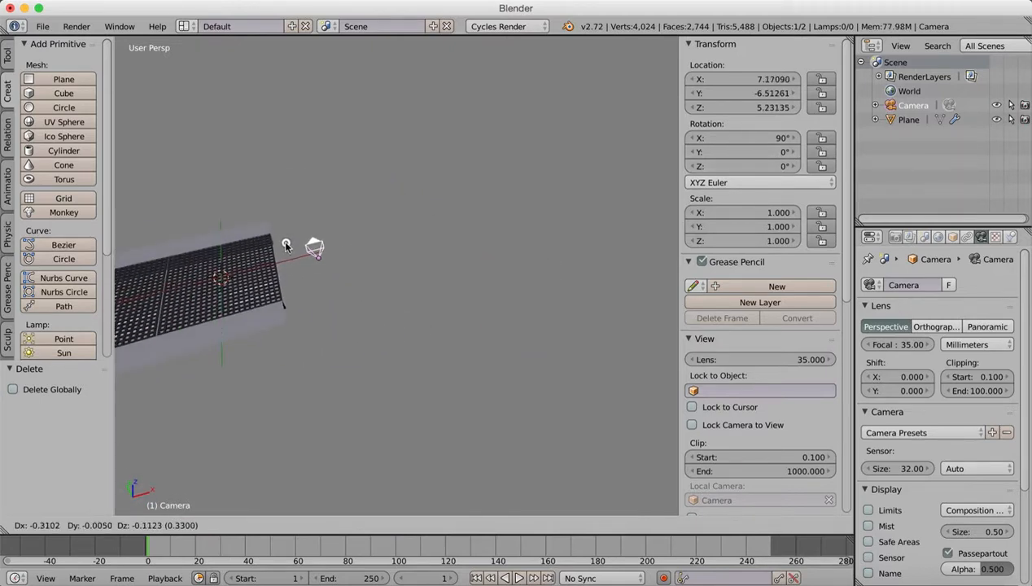
{"action": "left_click", "coordinate": [295, 236]}
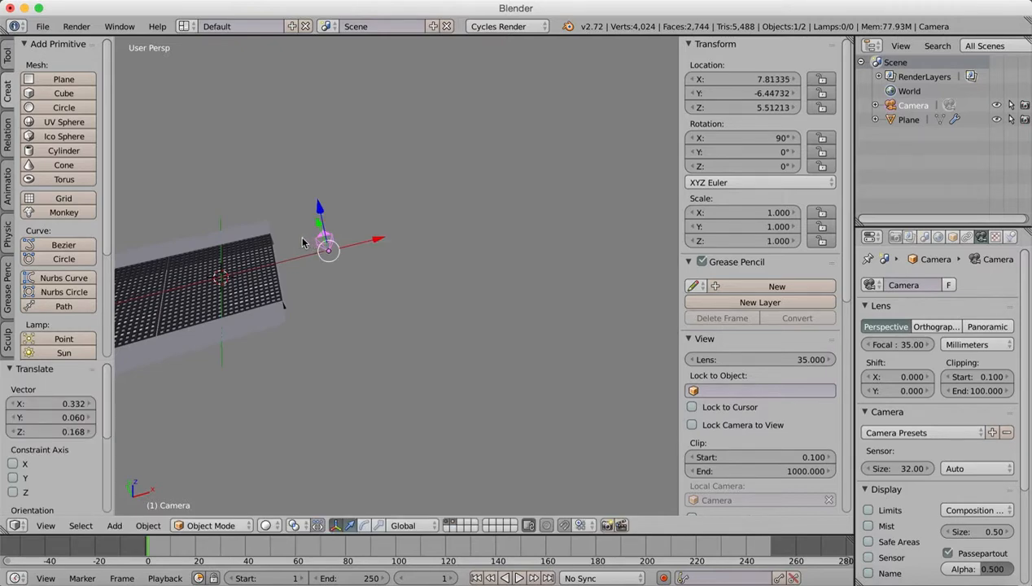
Try rotating the camera freely and by 90° about Y, and return its Y rotation to 0°.
{"action": "key", "text": "r"}
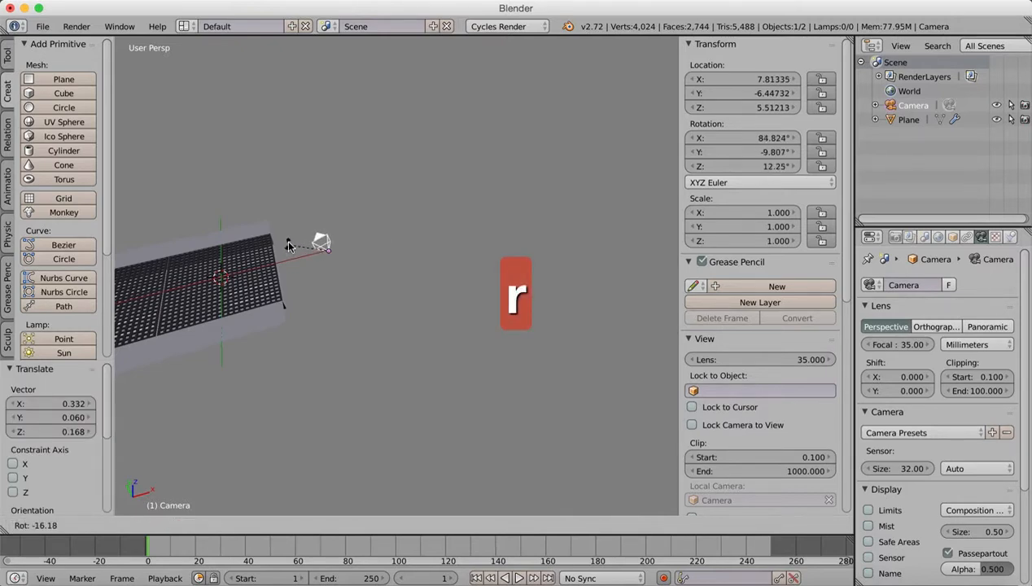
{"action": "right_click", "coordinate": [289, 245]}
{"action": "left_click", "coordinate": [784, 150]}
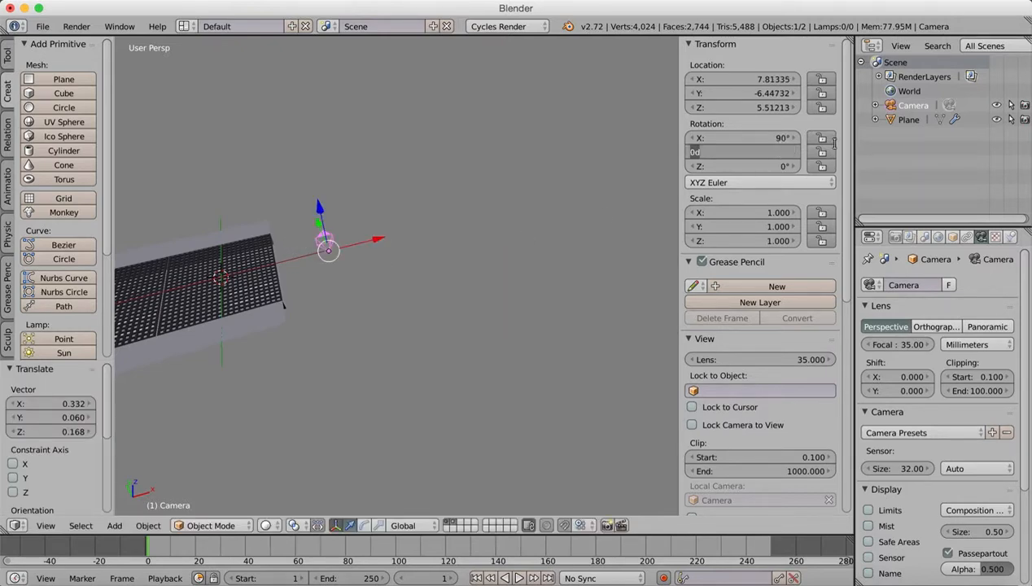
{"action": "type", "text": "90"}
{"action": "key", "text": "Return"}
{"action": "left_click", "coordinate": [779, 152]}
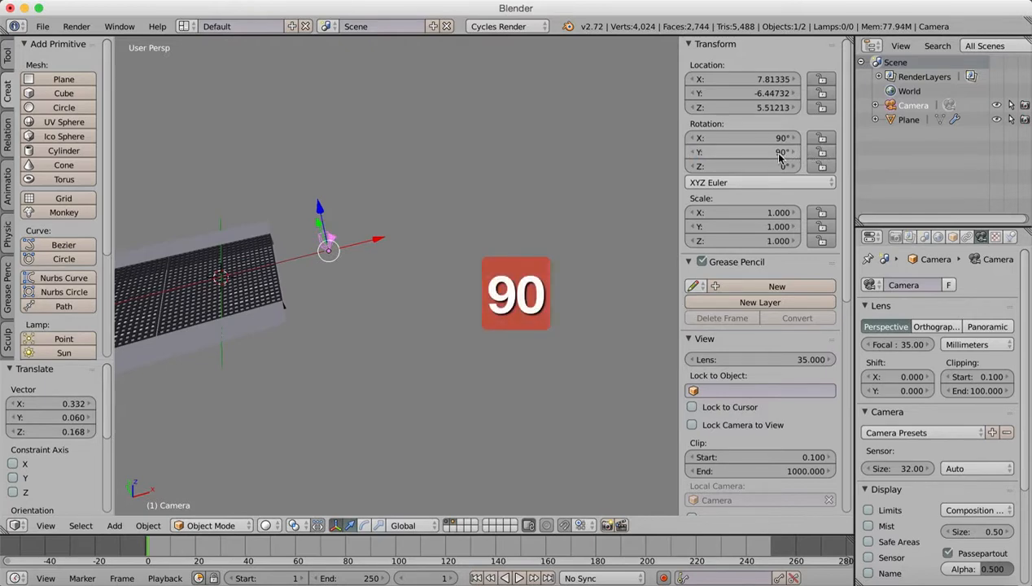
{"action": "type", "text": "0"}
Set the camera's Z rotation to 90° so that it faces along the floor channel.
{"action": "left_click", "coordinate": [778, 166]}
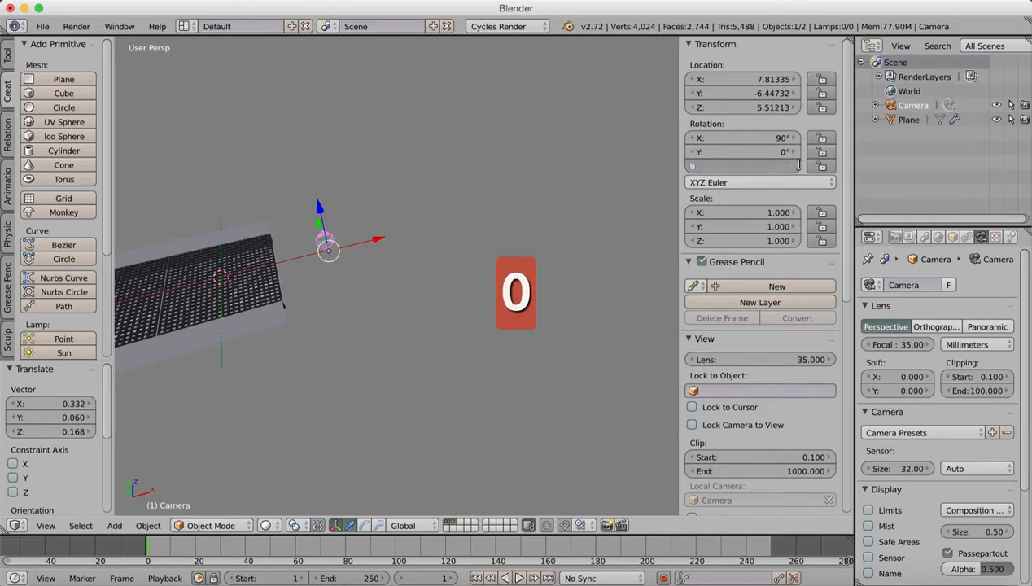
{"action": "type", "text": "90"}
{"action": "key", "text": "Return"}
Move the camera about 5.77 along the Y axis to the middle of the floor channel.
{"action": "middle_click_drag", "start_coordinate": [350, 262], "coordinate": [264, 226]}
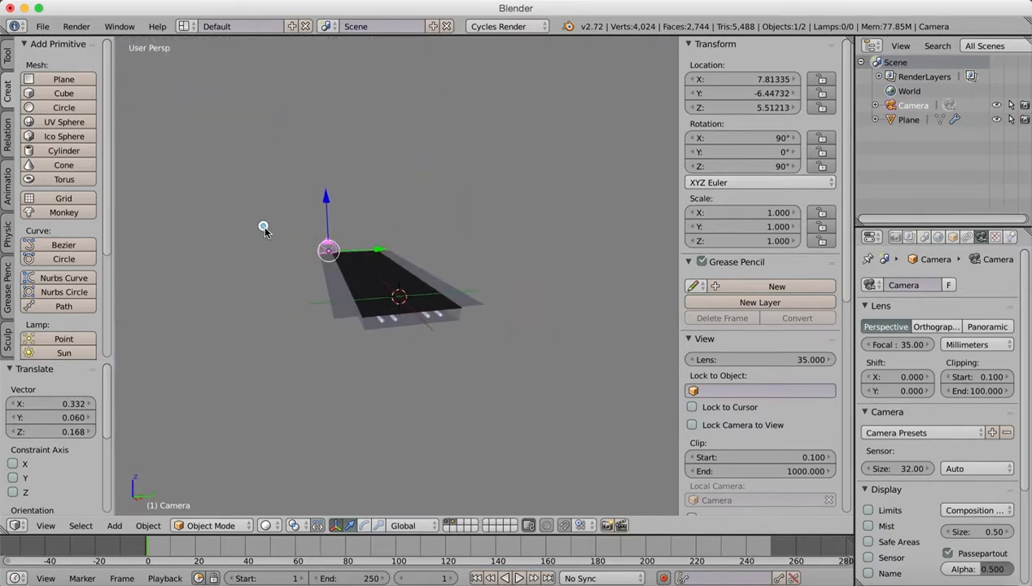
{"action": "middle_click_drag", "start_coordinate": [363, 215], "coordinate": [368, 283]}
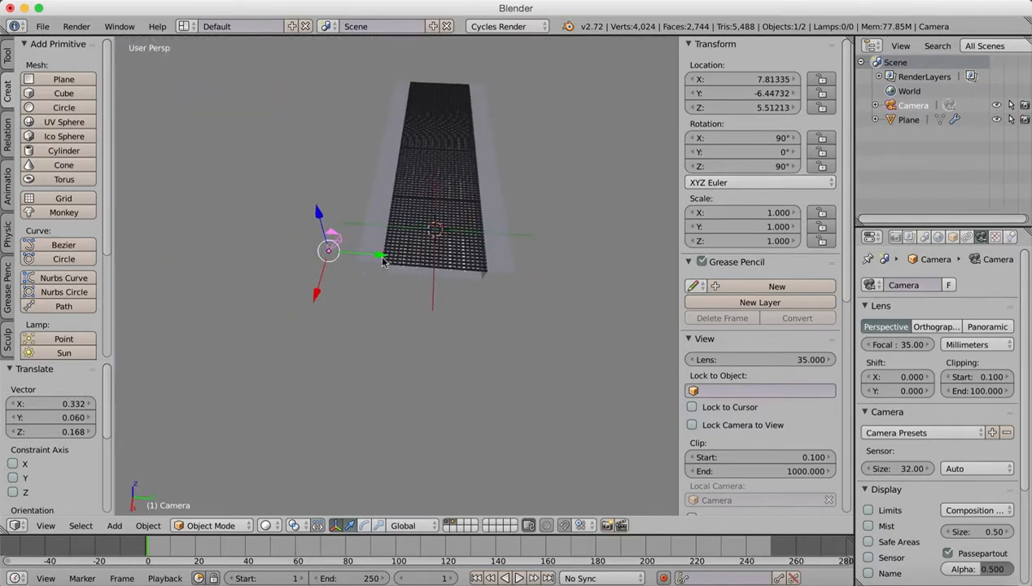
{"action": "key", "text": "g"}
{"action": "key", "text": "y"}
{"action": "left_click", "coordinate": [481, 265]}
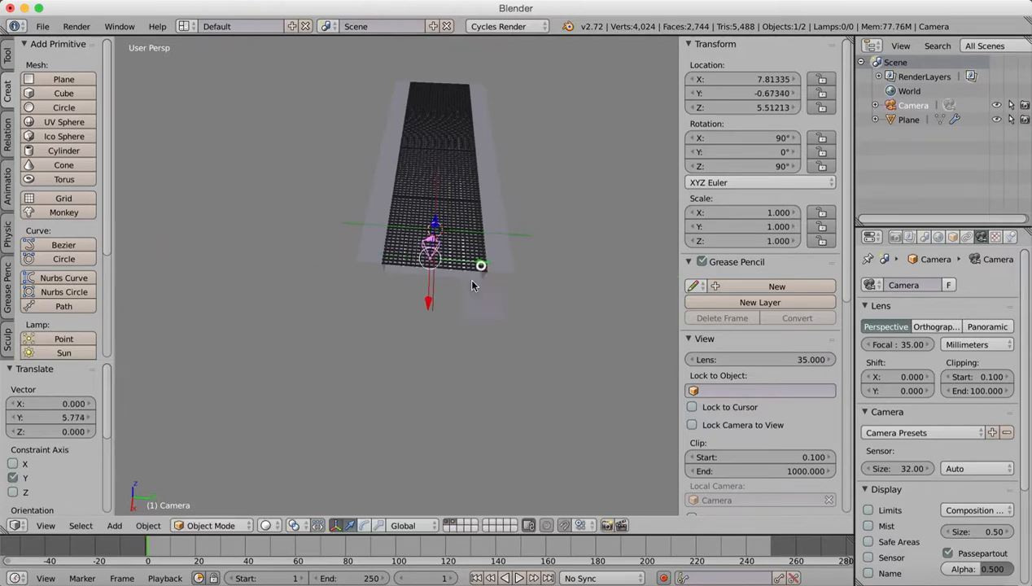
Reposition the camera from the top view, moving it about 0.78 along Y and about -3.2 along X to the channel's open end.
{"action": "left_click", "coordinate": [45, 526]}
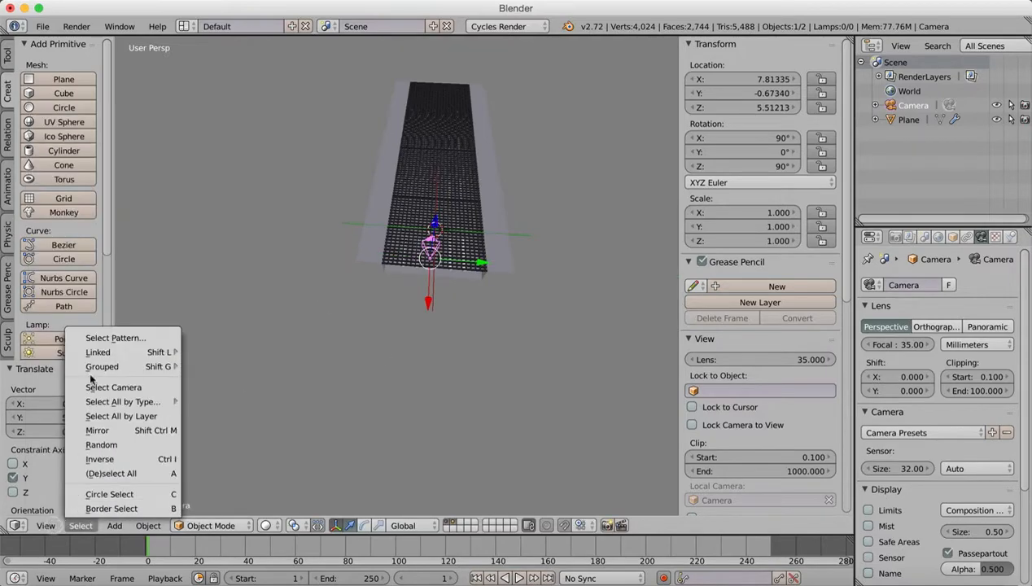
{"action": "left_click", "coordinate": [60, 459]}
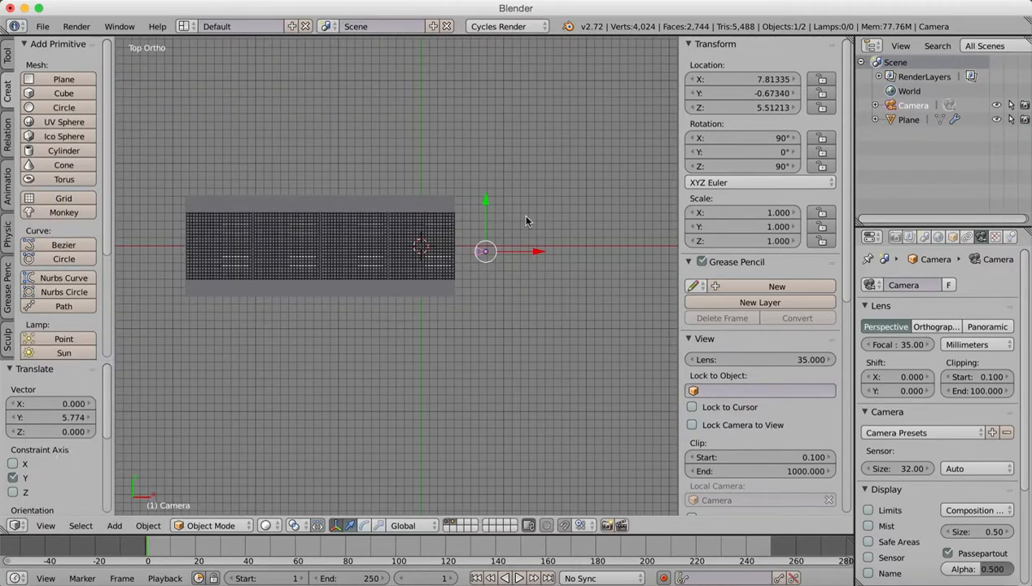
{"action": "left_click_drag", "start_coordinate": [486, 202], "coordinate": [482, 196]}
{"action": "left_click_drag", "start_coordinate": [537, 244], "coordinate": [510, 241]}
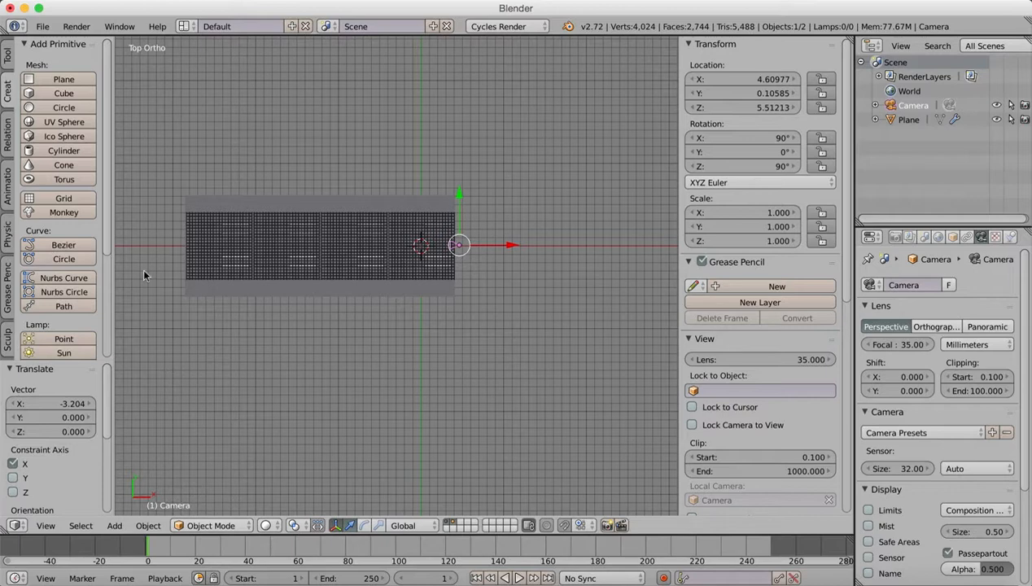
Look through the active camera and examine how it frames the floor channel.
{"action": "left_click", "coordinate": [45, 525]}
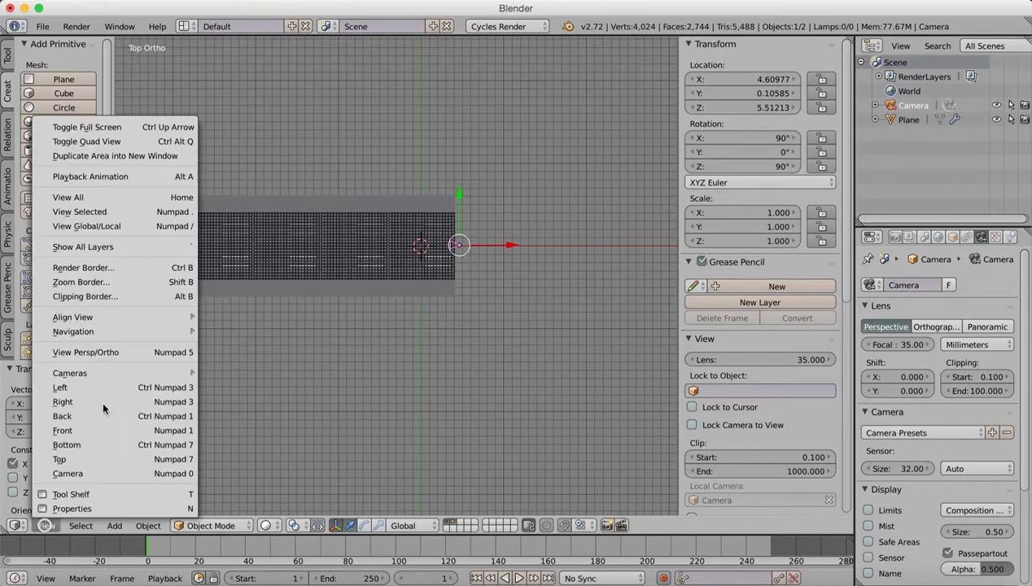
{"action": "mouse_move", "coordinate": [91, 375]}
{"action": "left_click", "coordinate": [246, 387]}
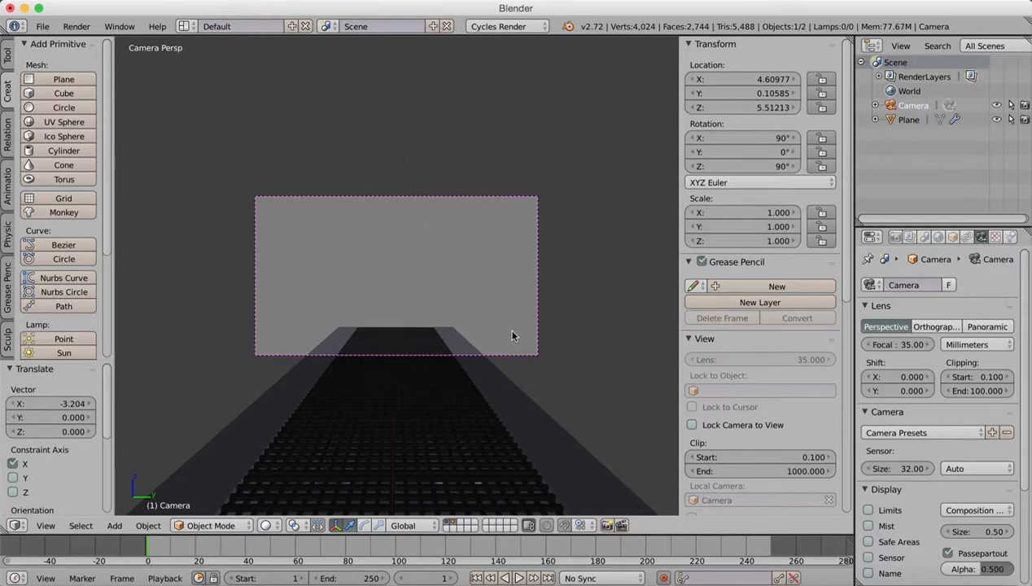
{"action": "scroll", "coordinate": [525, 332], "scroll_direction": "down", "scroll_amount": 5}
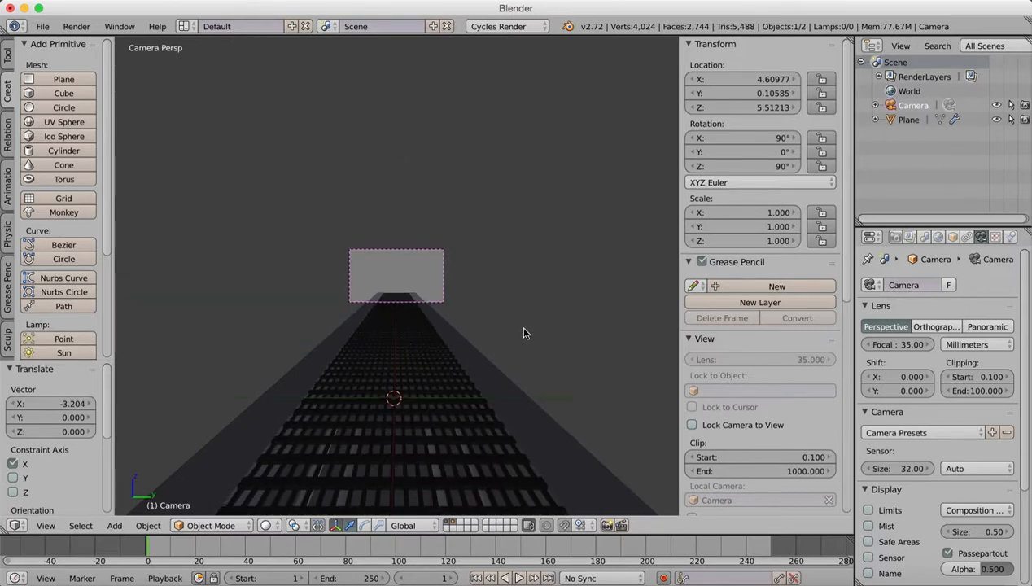
{"action": "scroll", "coordinate": [525, 332], "scroll_direction": "up", "scroll_amount": 4}
{"action": "scroll", "coordinate": [524, 332], "scroll_direction": "down", "scroll_amount": 2}
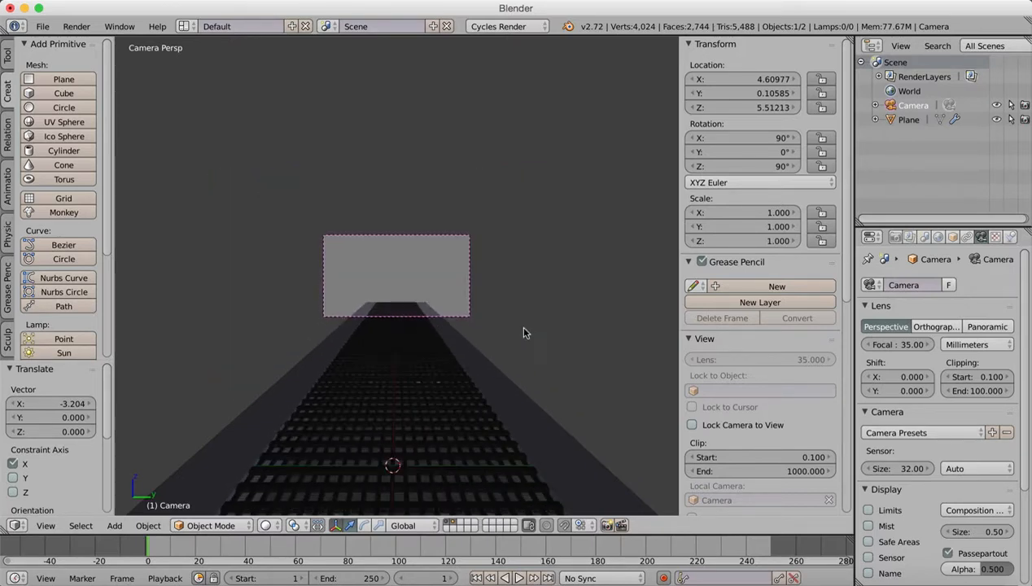
{"action": "scroll", "coordinate": [523, 332], "scroll_direction": "down", "scroll_amount": 2}
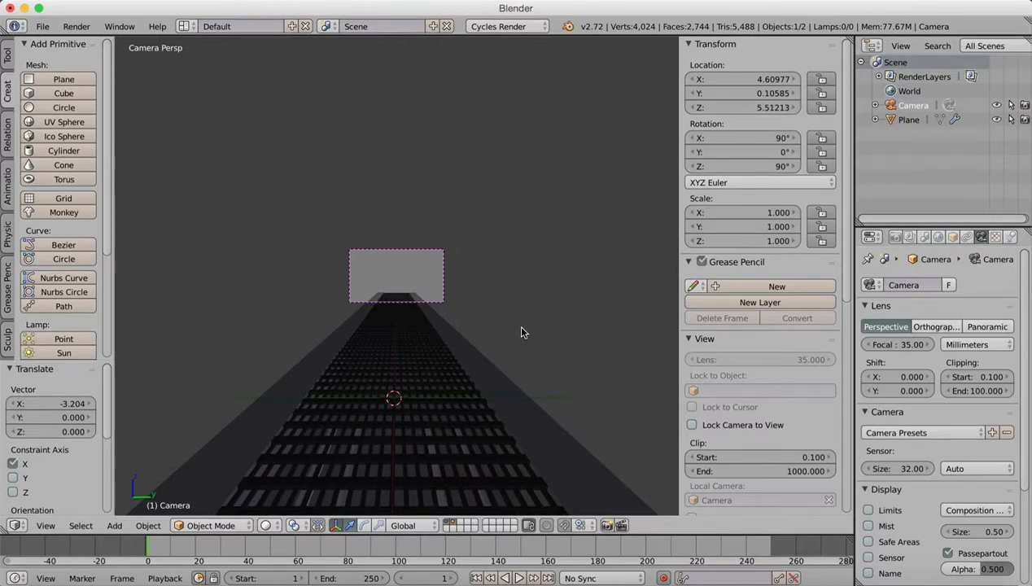
{"action": "scroll", "coordinate": [521, 332], "scroll_direction": "up", "scroll_amount": 5}
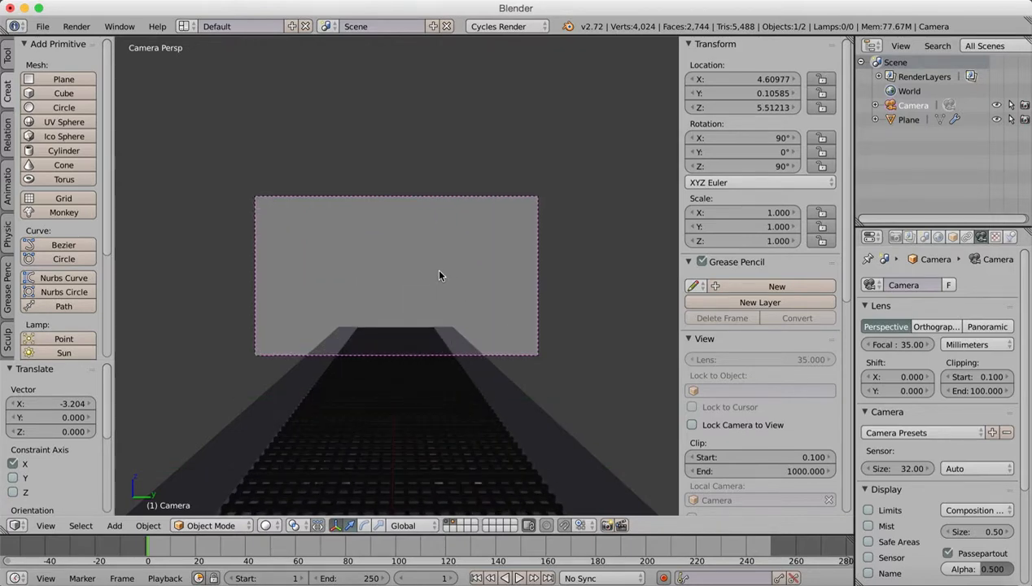
Move the camera about 16.55 along the X axis, back from the floor channel.
{"action": "key", "text": "g"}
{"action": "key", "text": "y"}
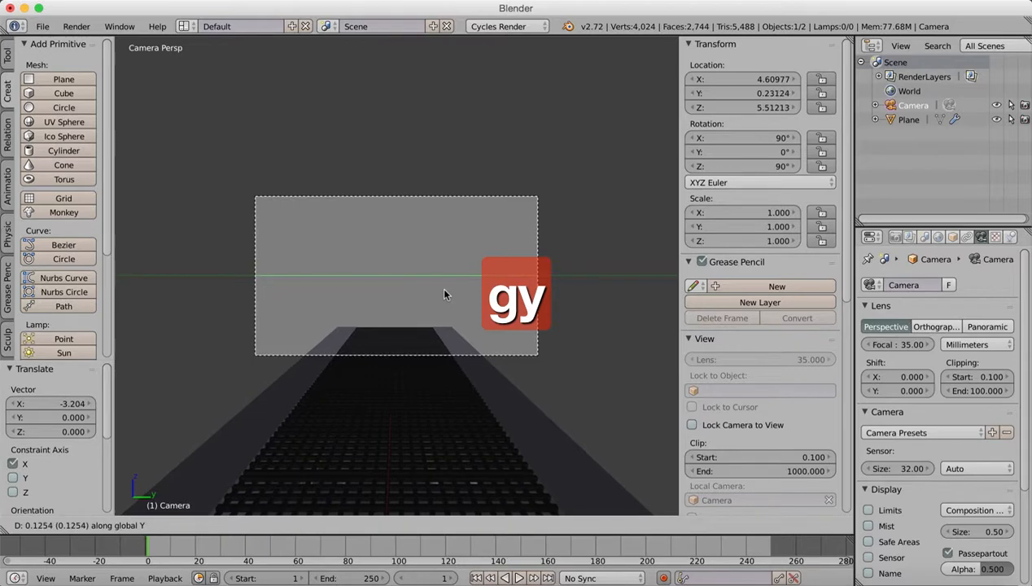
{"action": "key", "text": "x"}
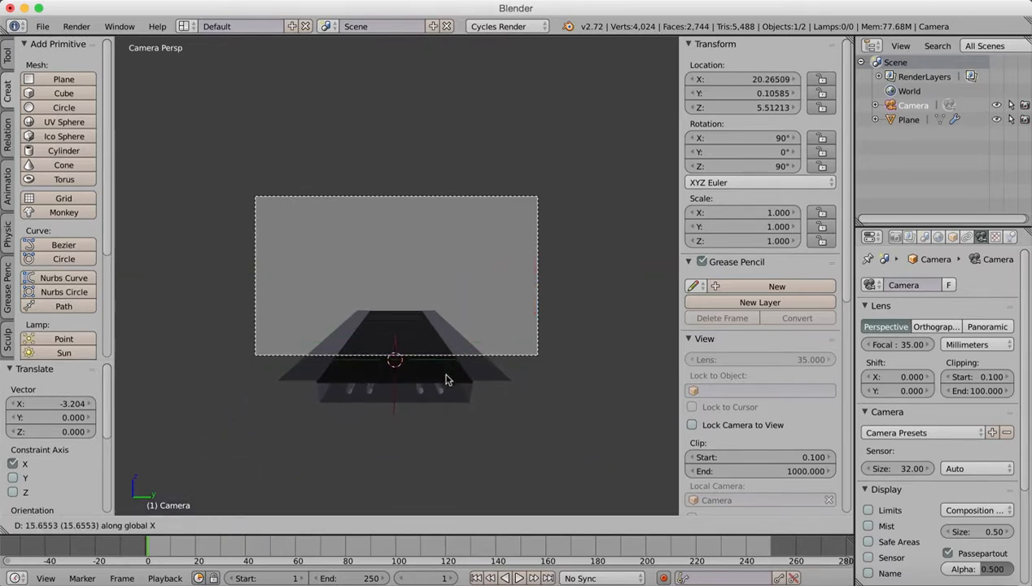
{"action": "left_click", "coordinate": [446, 379]}
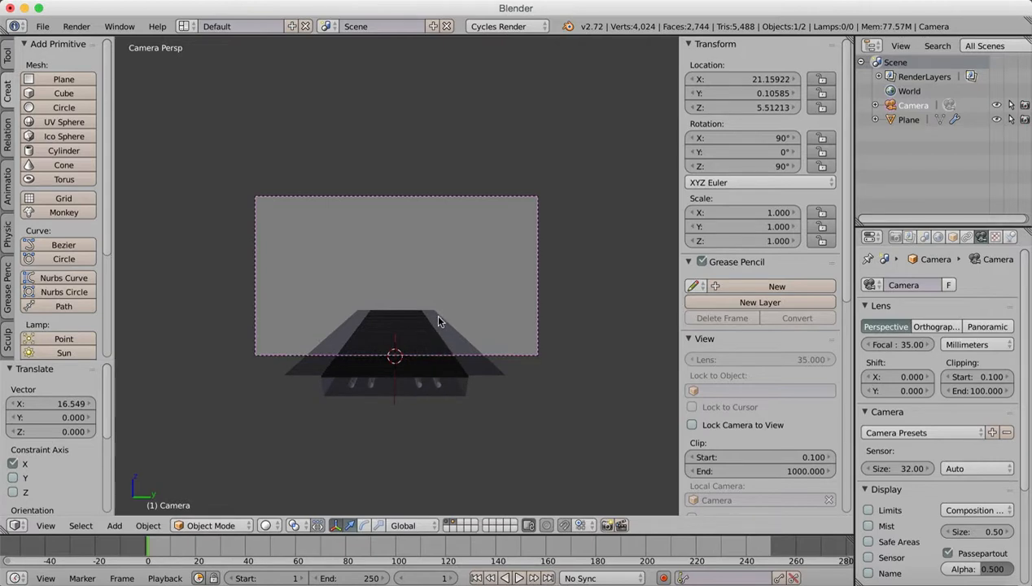
Lower the camera about 0.79 along the Z axis.
{"action": "key", "text": "g"}
{"action": "key", "text": "y"}
{"action": "key", "text": "z"}
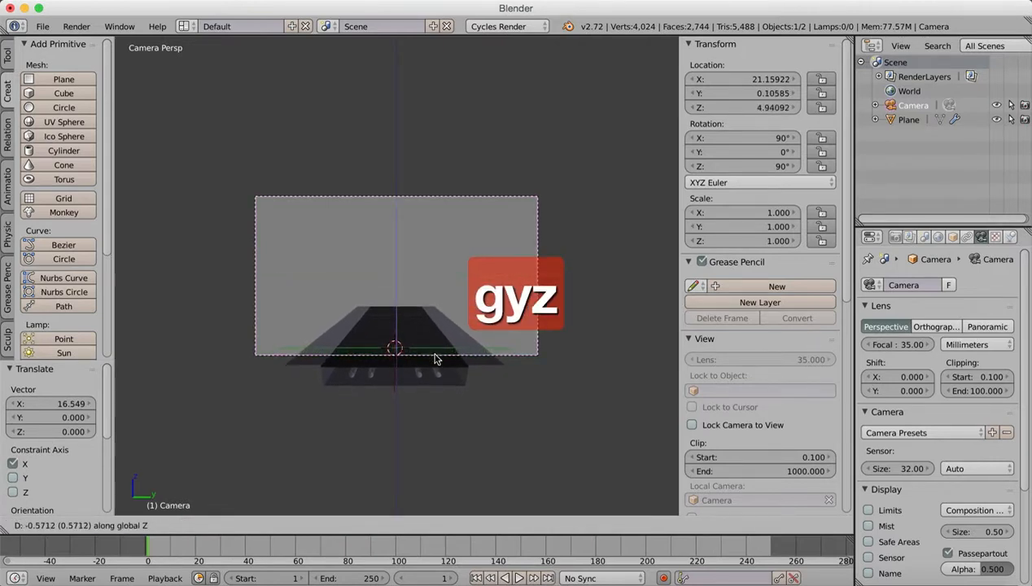
{"action": "left_click", "coordinate": [436, 366]}
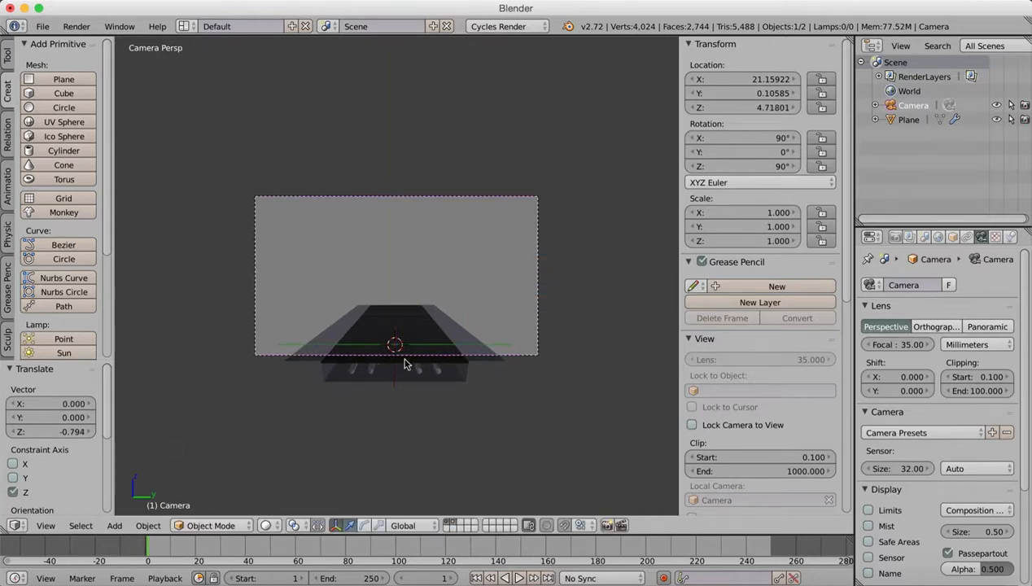
Set the Array modifier count of the floor channel plane to 9.
{"action": "scroll", "coordinate": [457, 364], "scroll_direction": "up", "scroll_amount": 5}
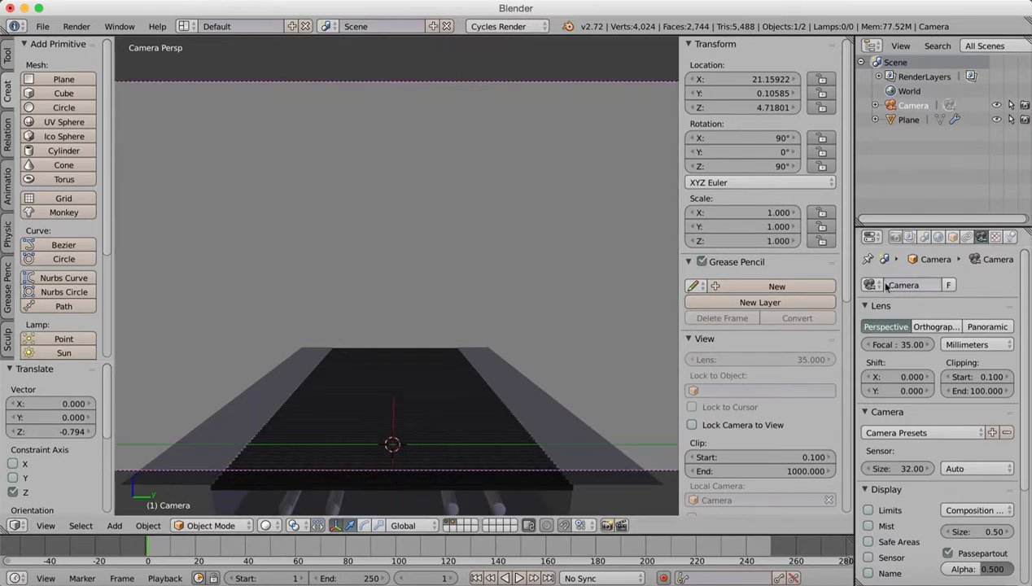
{"action": "left_click", "coordinate": [899, 120]}
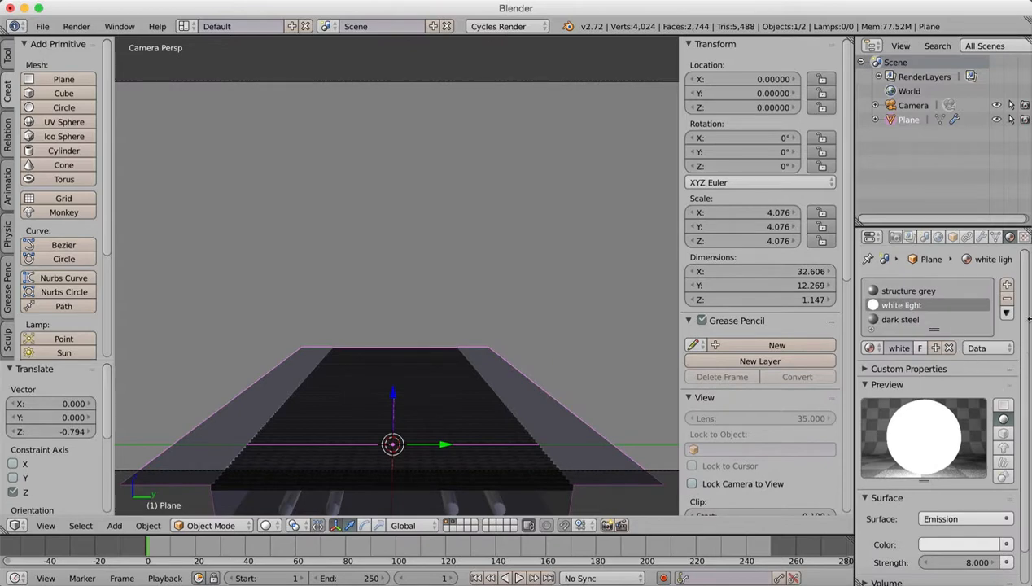
{"action": "left_click", "coordinate": [980, 236]}
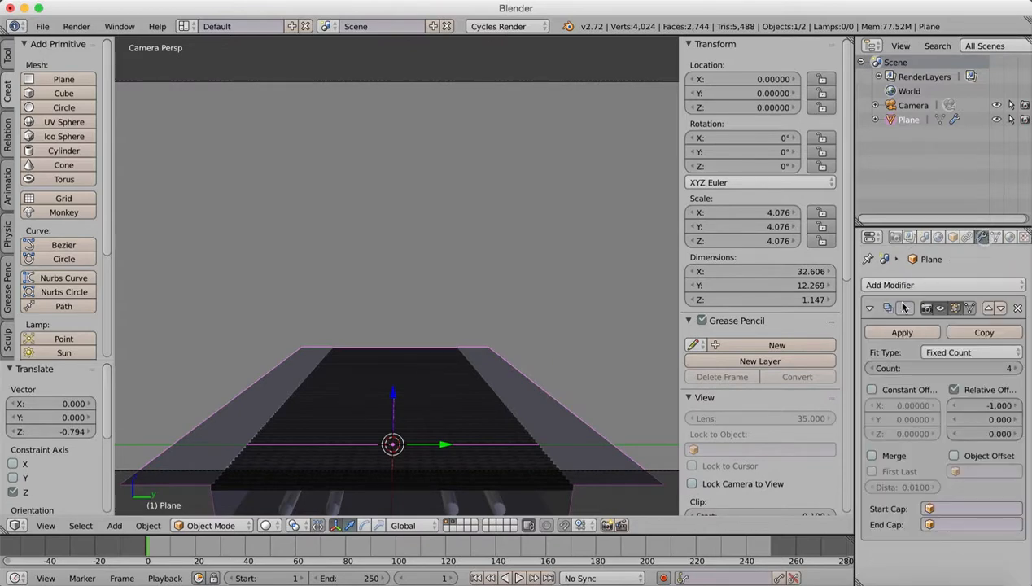
{"action": "left_click", "coordinate": [1017, 368]}
{"action": "left_click", "coordinate": [1018, 369]}
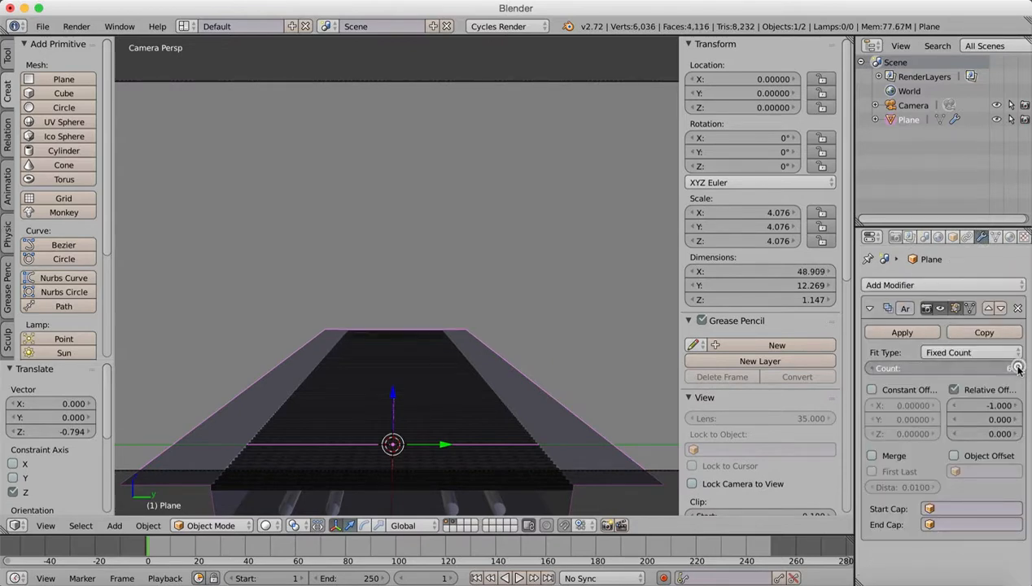
{"action": "left_click", "coordinate": [1017, 369]}
{"action": "left_click", "coordinate": [1018, 369]}
{"action": "left_click", "coordinate": [1017, 368]}
{"action": "left_click", "coordinate": [1017, 369]}
{"action": "left_click", "coordinate": [1017, 368]}
{"action": "left_click", "coordinate": [1017, 368]}
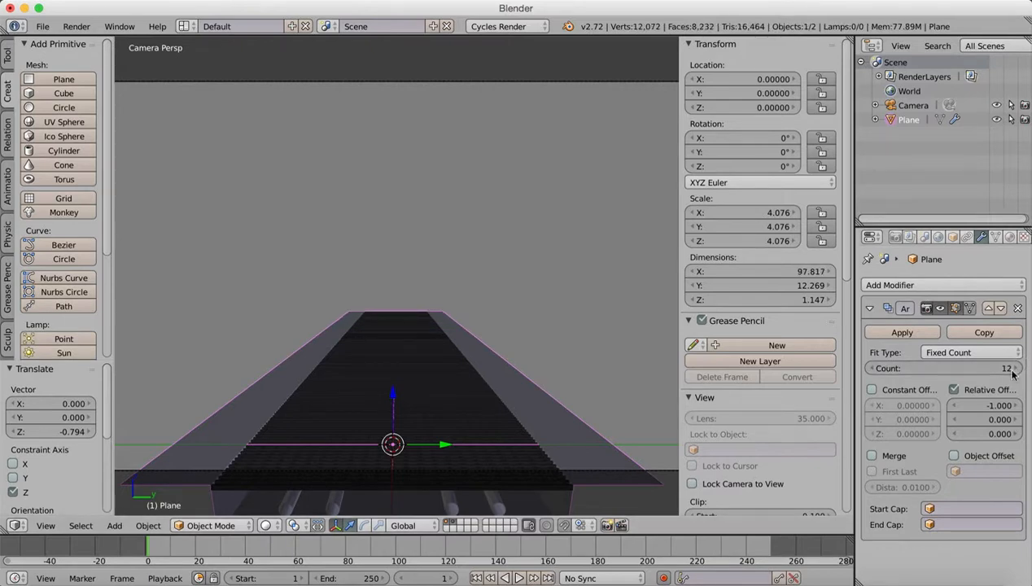
{"action": "left_click", "coordinate": [869, 369]}
{"action": "left_click", "coordinate": [869, 369]}
{"action": "left_click", "coordinate": [870, 368]}
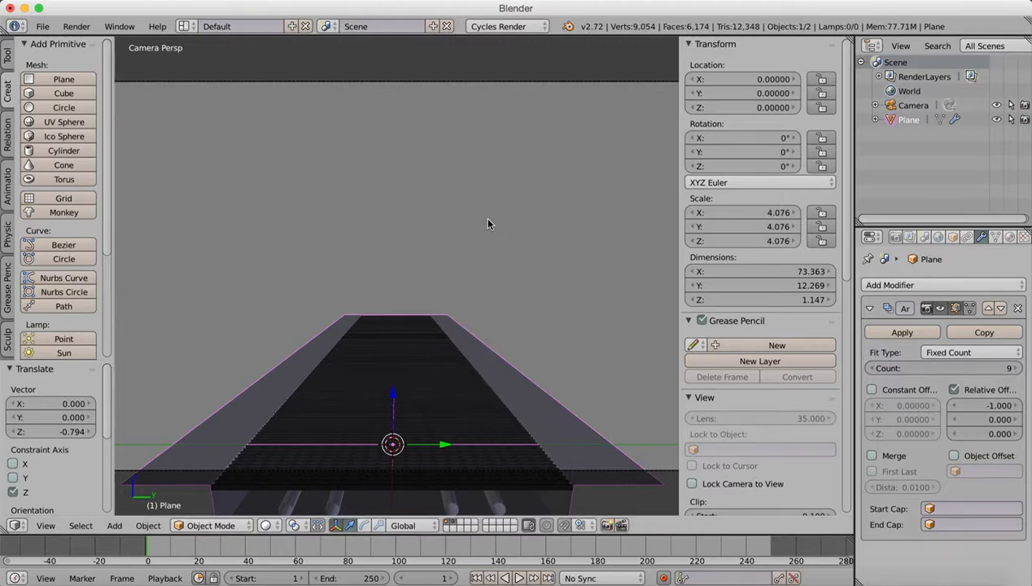
Lower the camera about 0.22 along Z so the frame's lower edge meets the front edge of the floor channel.
{"action": "left_click", "coordinate": [912, 105]}
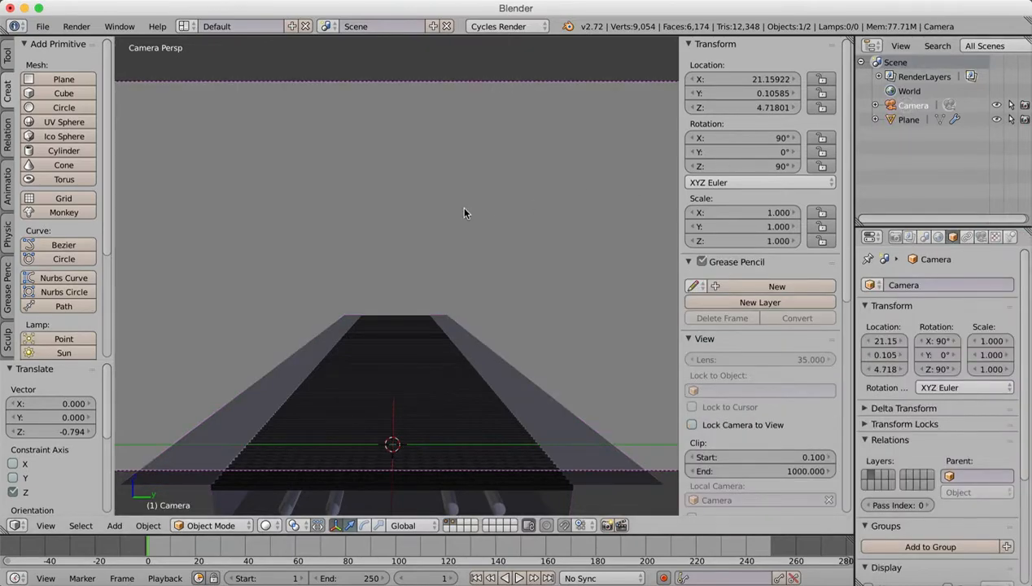
{"action": "key", "text": "g"}
{"action": "key", "text": "x"}
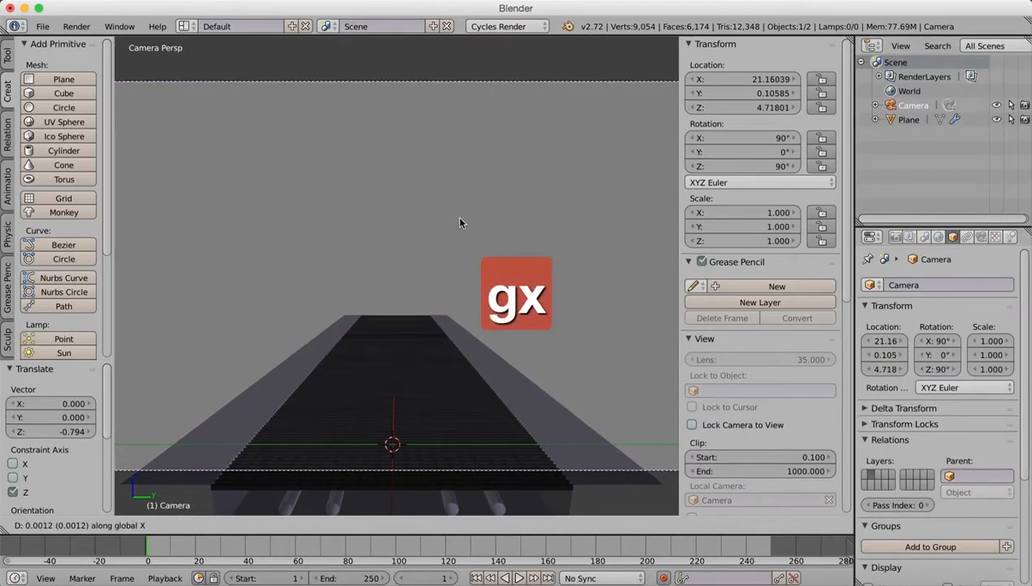
{"action": "key", "text": "z"}
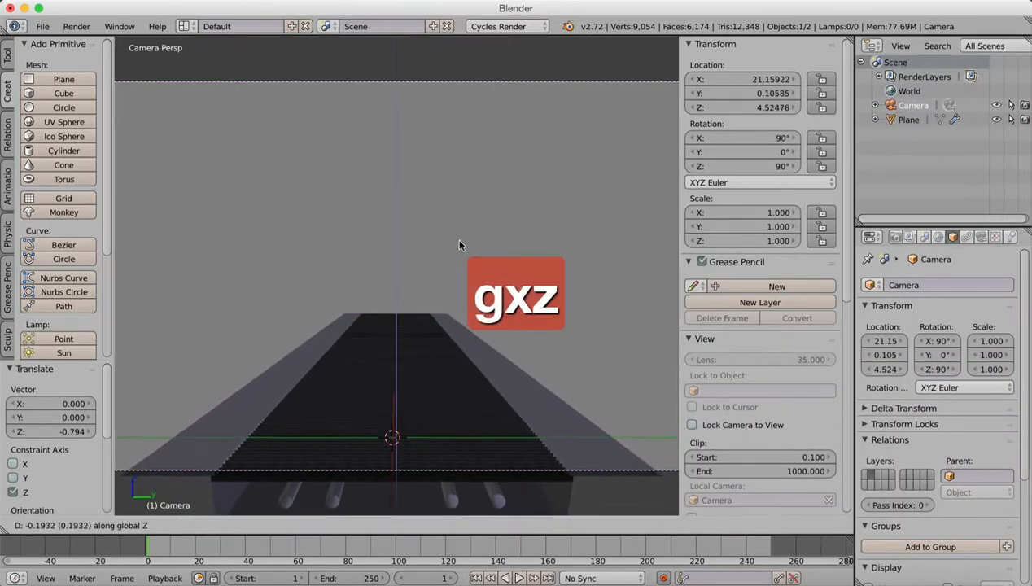
{"action": "left_click", "coordinate": [455, 242]}
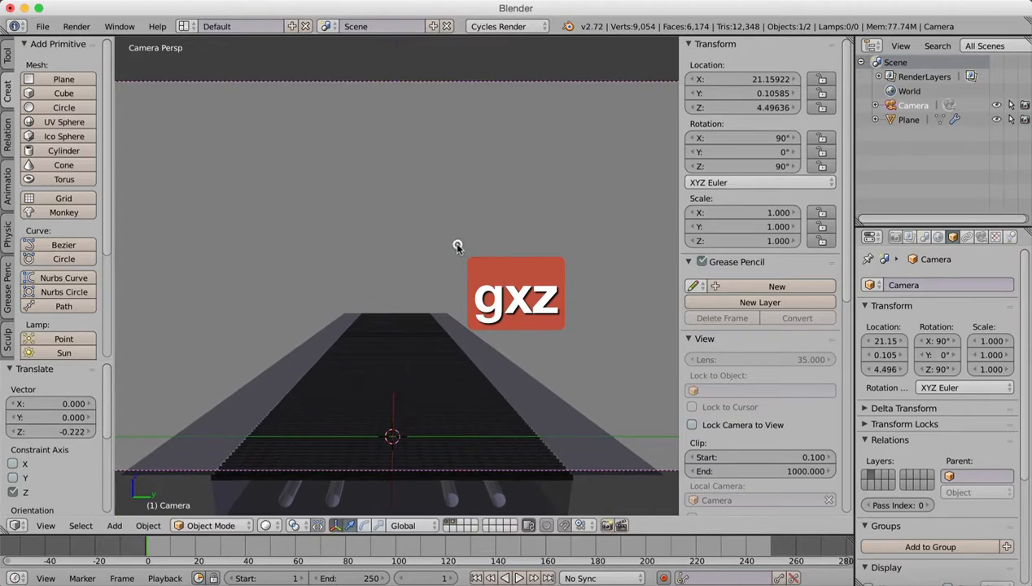
Preview the camera view with rendered shading, bring up the render settings and hide the viewport's transform properties.
{"action": "left_click", "coordinate": [269, 525]}
{"action": "left_click", "coordinate": [297, 429]}
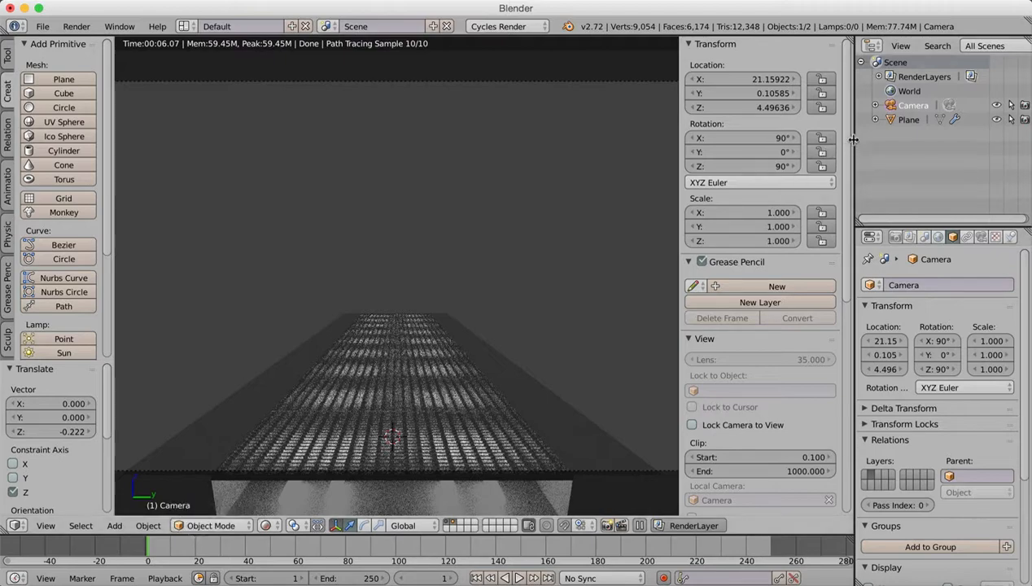
{"action": "left_click", "coordinate": [895, 236]}
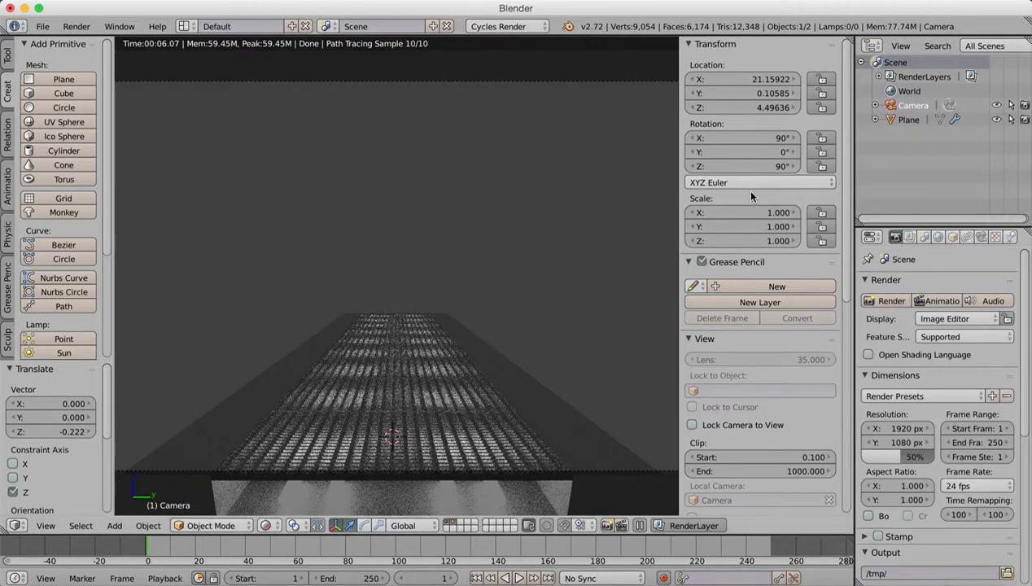
{"action": "left_click_drag", "start_coordinate": [678, 198], "coordinate": [928, 202]}
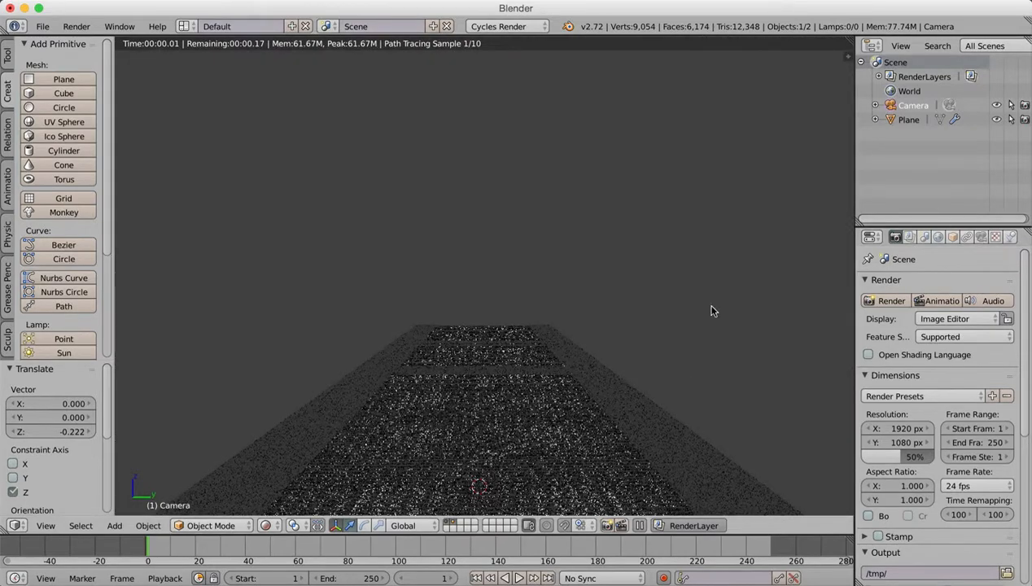
Set the render samples to 500 and render the still image from the camera.
{"action": "scroll", "coordinate": [1017, 391], "scroll_direction": "down", "scroll_amount": 8}
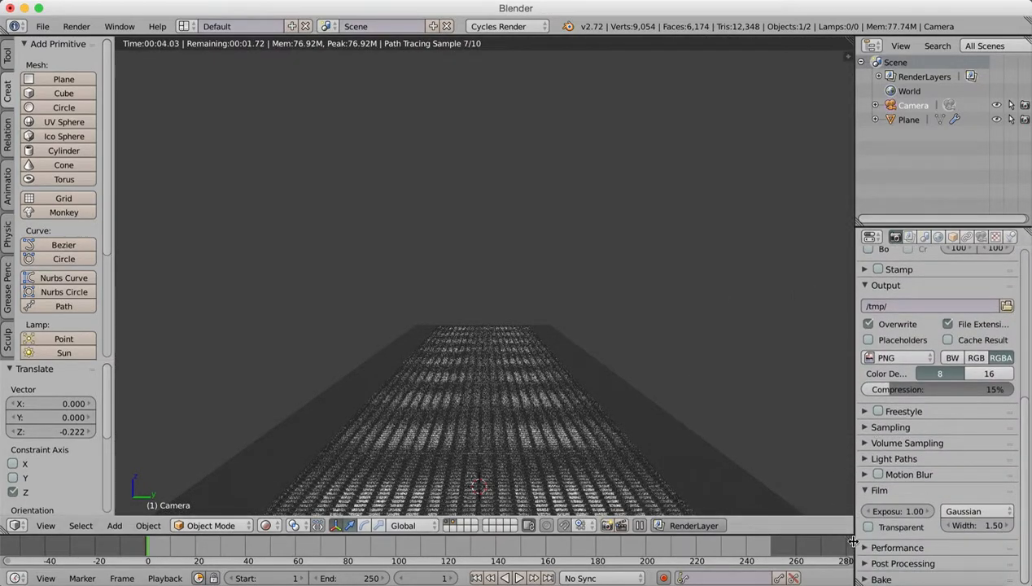
{"action": "left_click", "coordinate": [864, 428]}
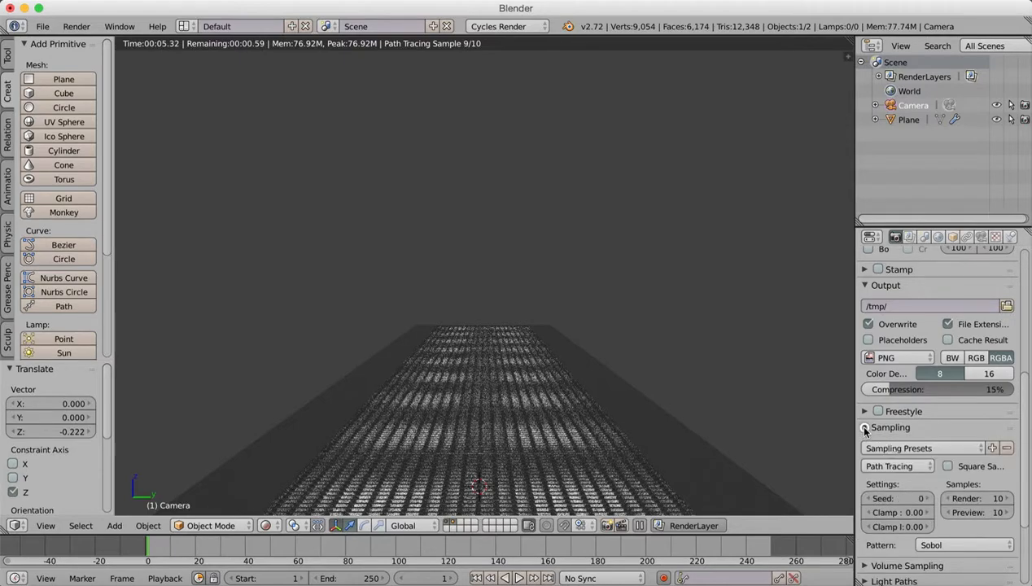
{"action": "left_click", "coordinate": [977, 498]}
{"action": "type", "text": "500"}
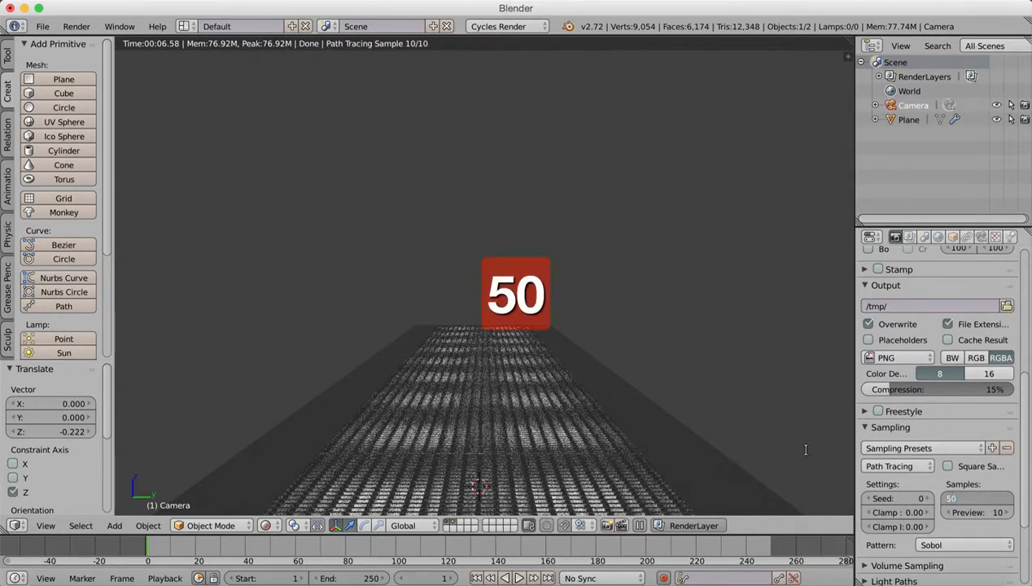
{"action": "left_click", "coordinate": [944, 428]}
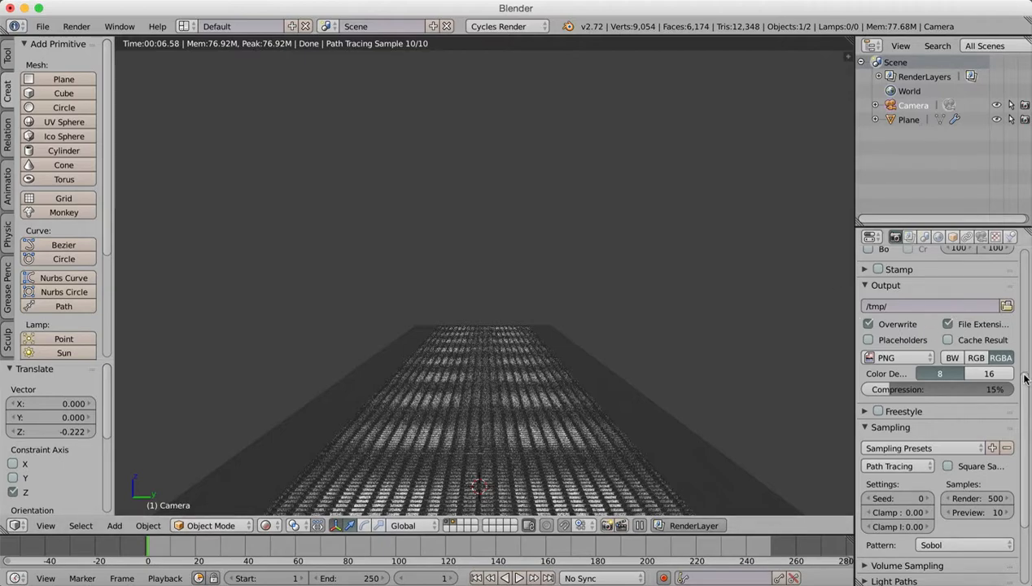
{"action": "left_click_drag", "start_coordinate": [1024, 378], "coordinate": [1022, 228]}
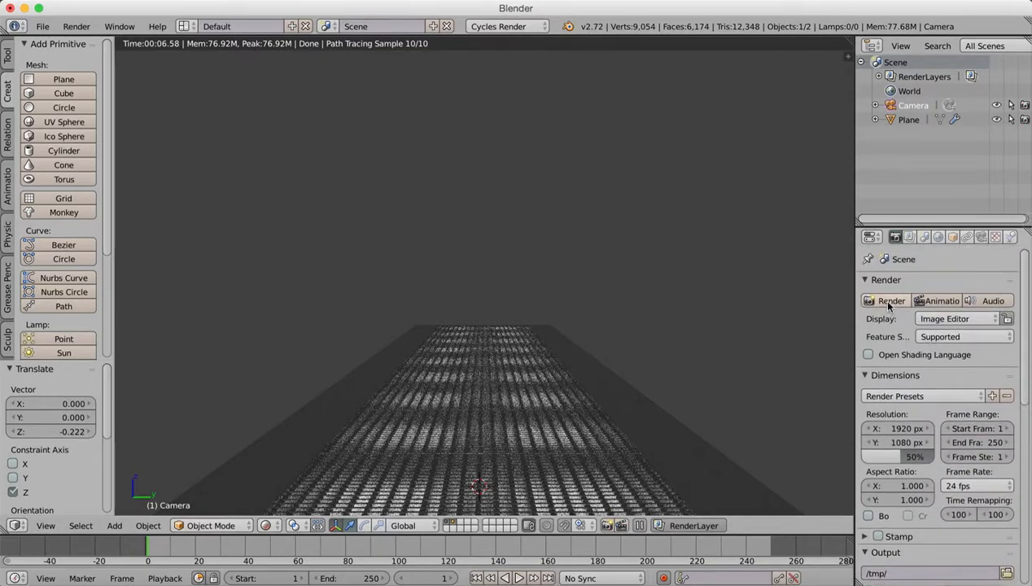
{"action": "left_click", "coordinate": [893, 303]}
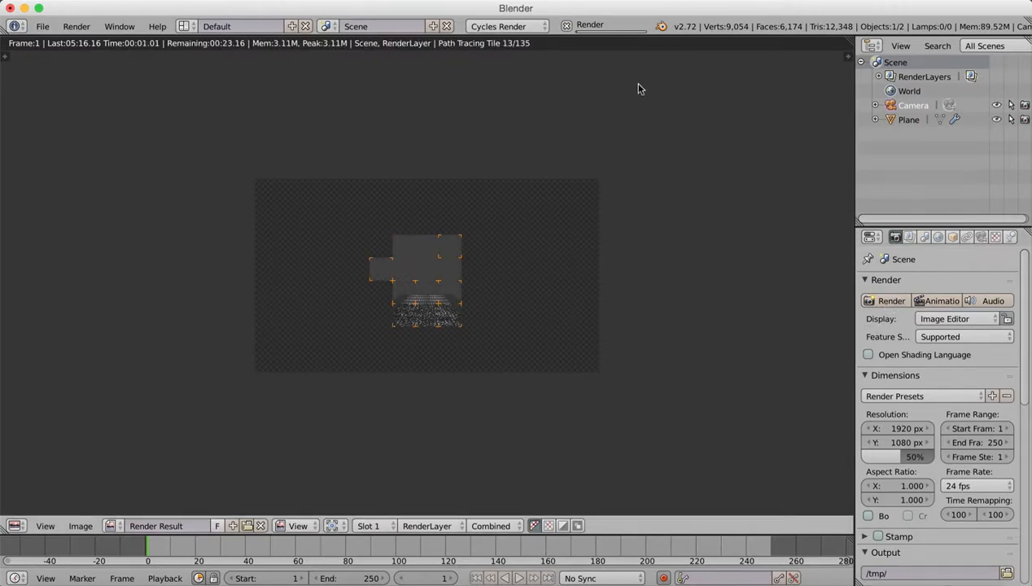
{"action": "left_click", "coordinate": [535, 1]}
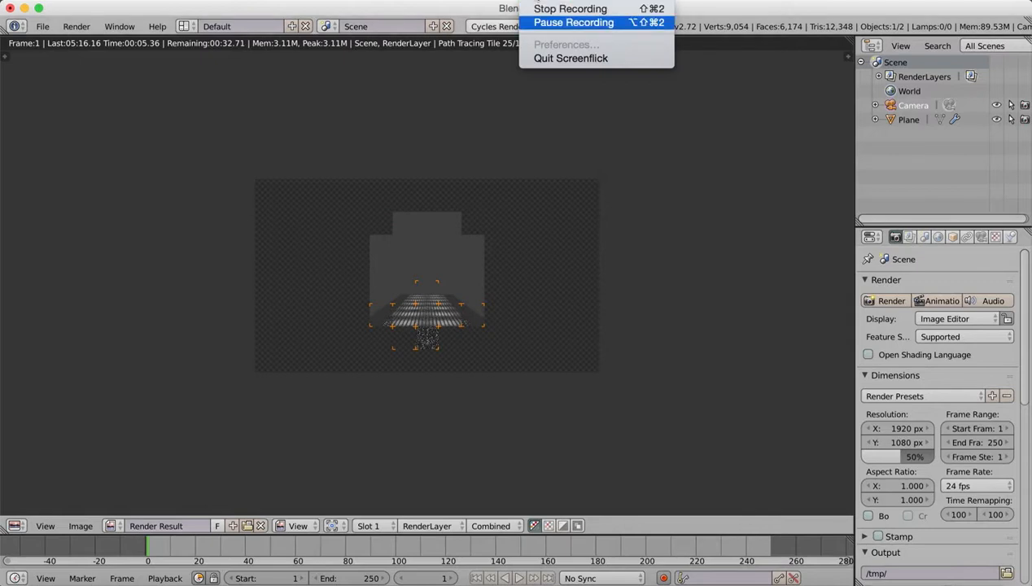
{"action": "left_click", "coordinate": [538, 23]}
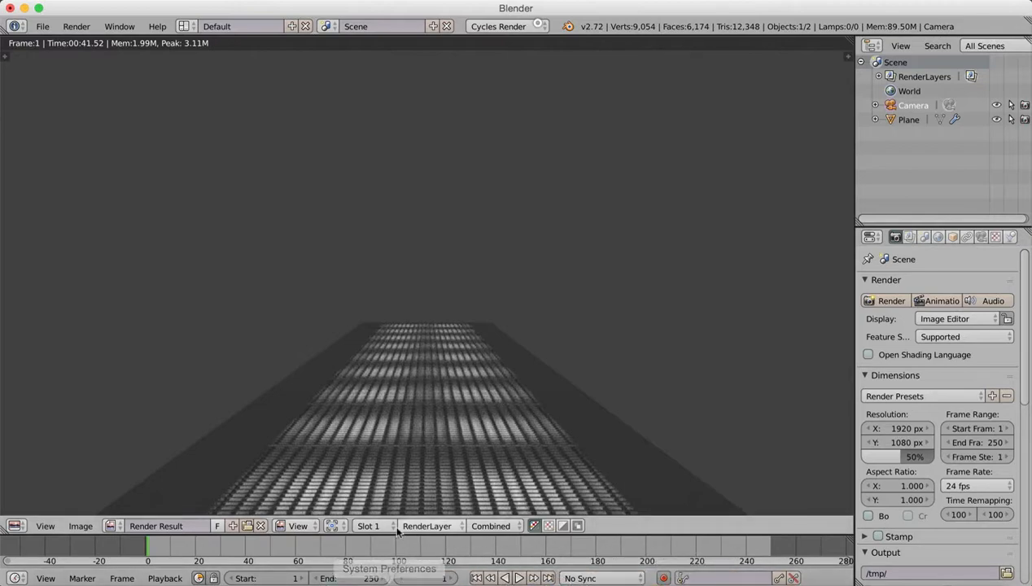
Switch to the browser to compare the render with the reference corridor image, and return to Blender.
{"action": "left_click", "coordinate": [564, 581]}
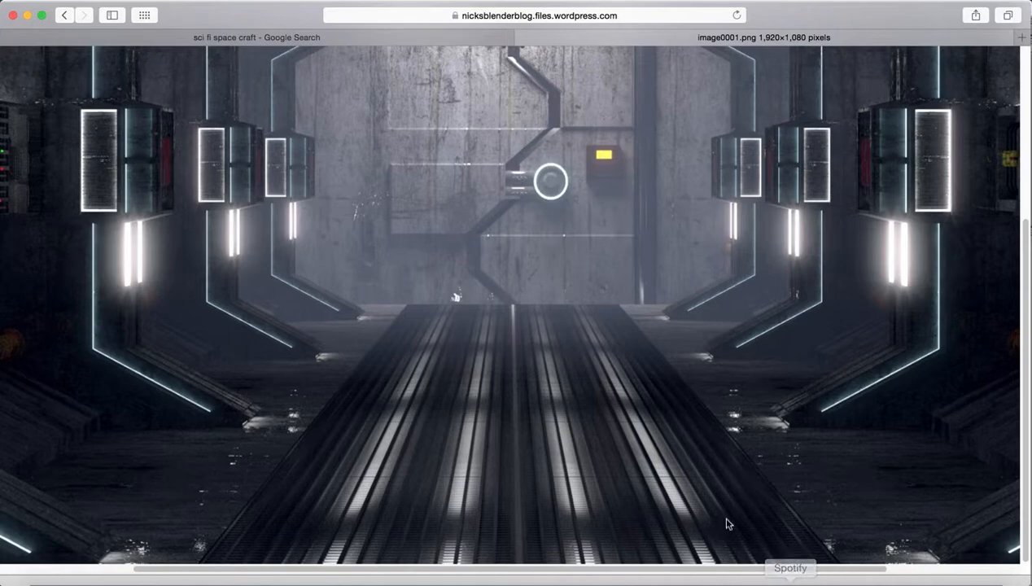
{"action": "left_click", "coordinate": [749, 579]}
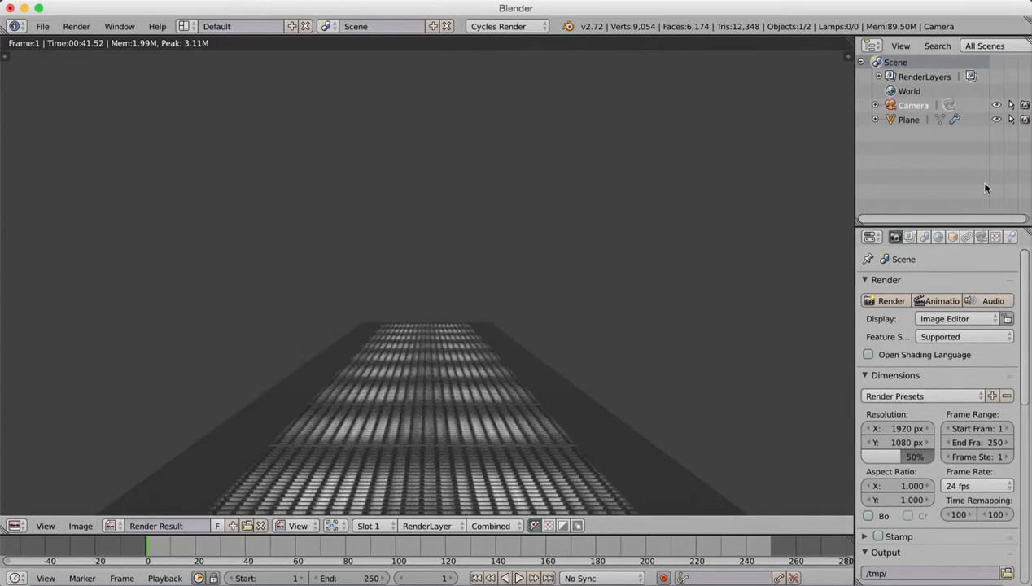
Replace the render result with the 3D view and set its viewport shading to Texture.
{"action": "left_click", "coordinate": [993, 238]}
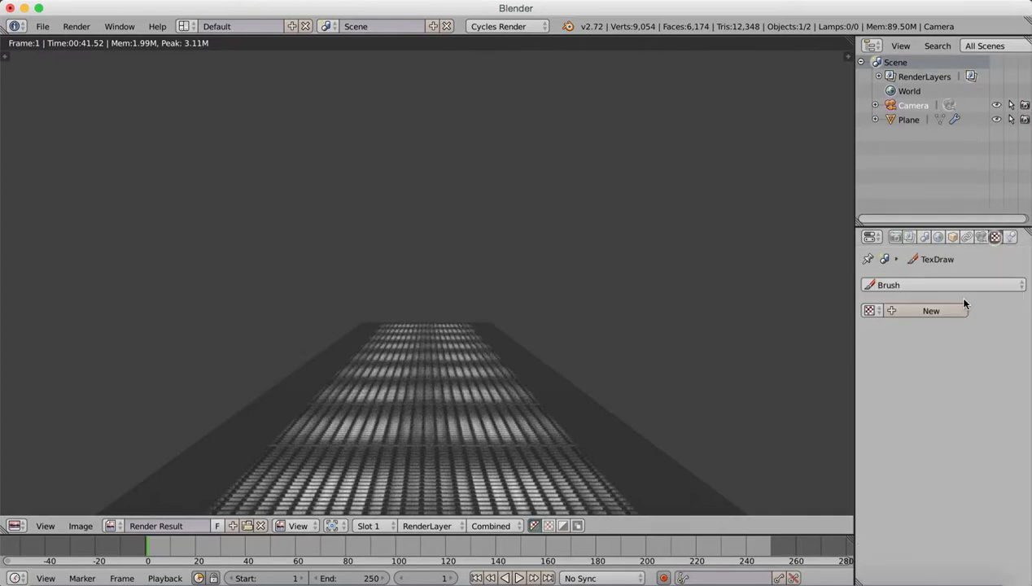
{"action": "left_click", "coordinate": [951, 240]}
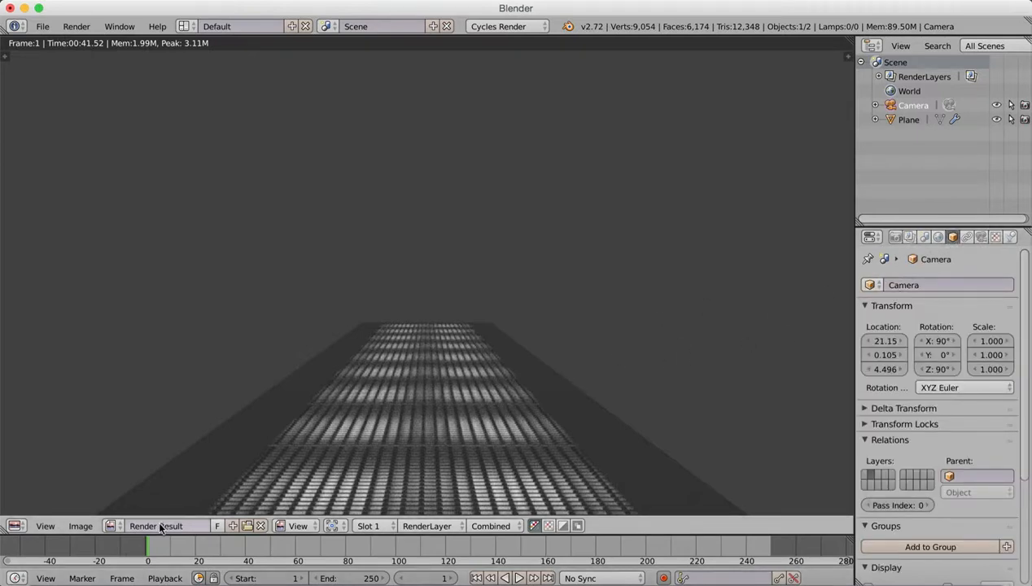
{"action": "left_click", "coordinate": [16, 526]}
{"action": "left_click", "coordinate": [49, 510]}
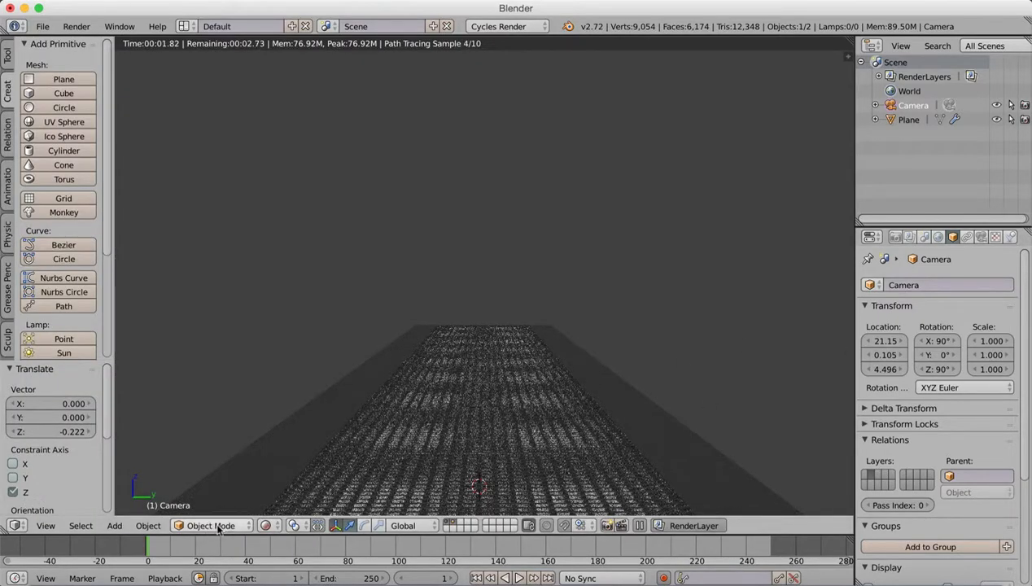
{"action": "left_click", "coordinate": [265, 526]}
{"action": "left_click", "coordinate": [286, 463]}
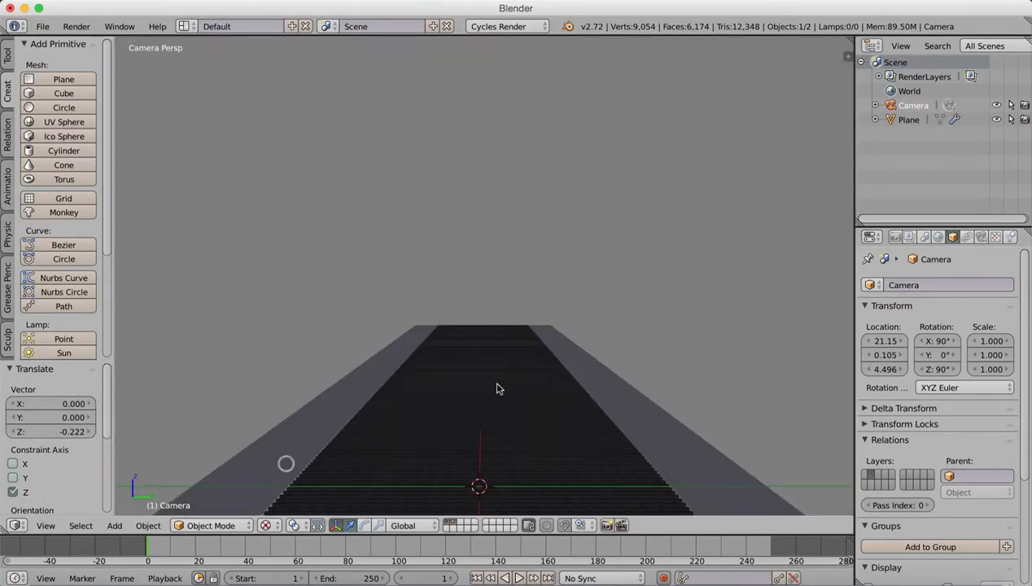
Change the Emission color of the floor channel plane's white light material to a pale cyan.
{"action": "right_click", "coordinate": [499, 388]}
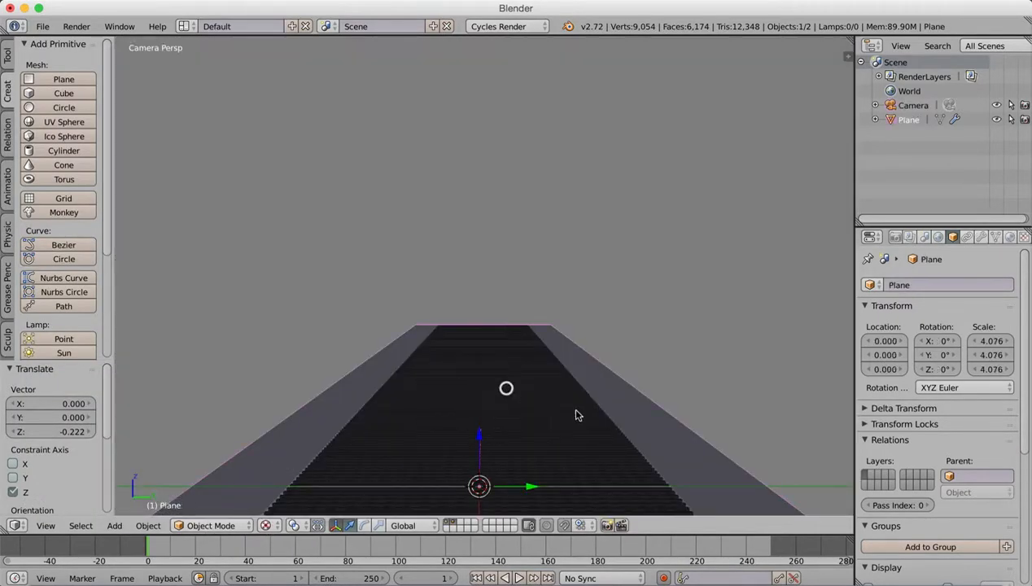
{"action": "left_click", "coordinate": [1008, 237]}
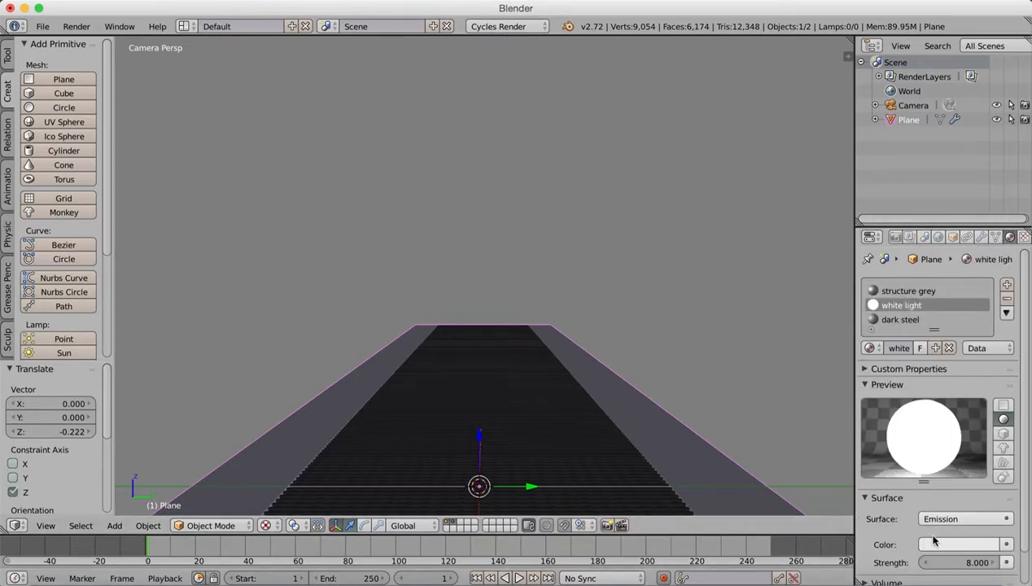
{"action": "left_click", "coordinate": [935, 545]}
{"action": "left_click_drag", "start_coordinate": [923, 392], "coordinate": [917, 367]}
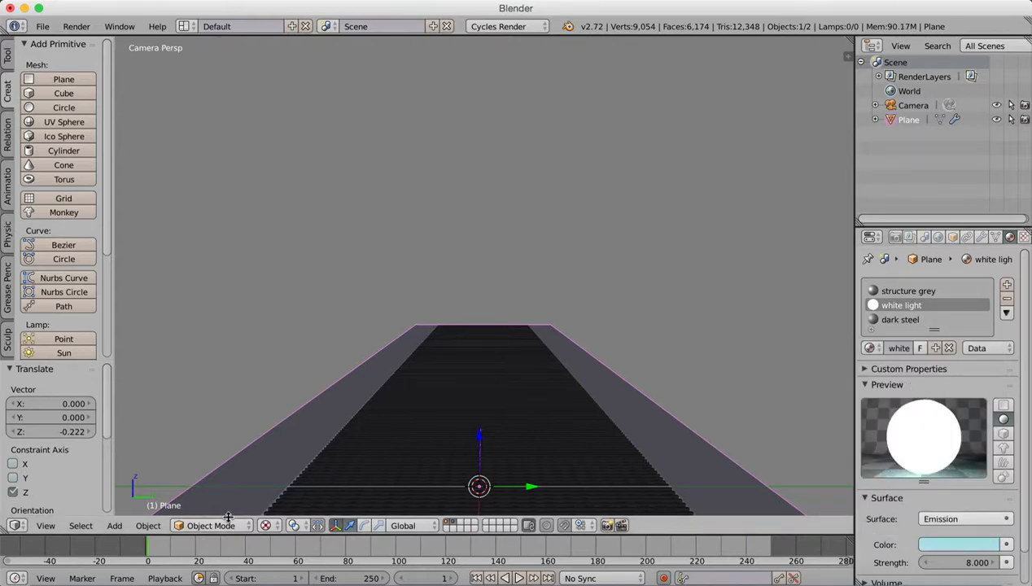
Preview the tinted floor lights with Rendered shading and set the viewport to Solid shading.
{"action": "left_click", "coordinate": [265, 525]}
{"action": "left_click", "coordinate": [295, 429]}
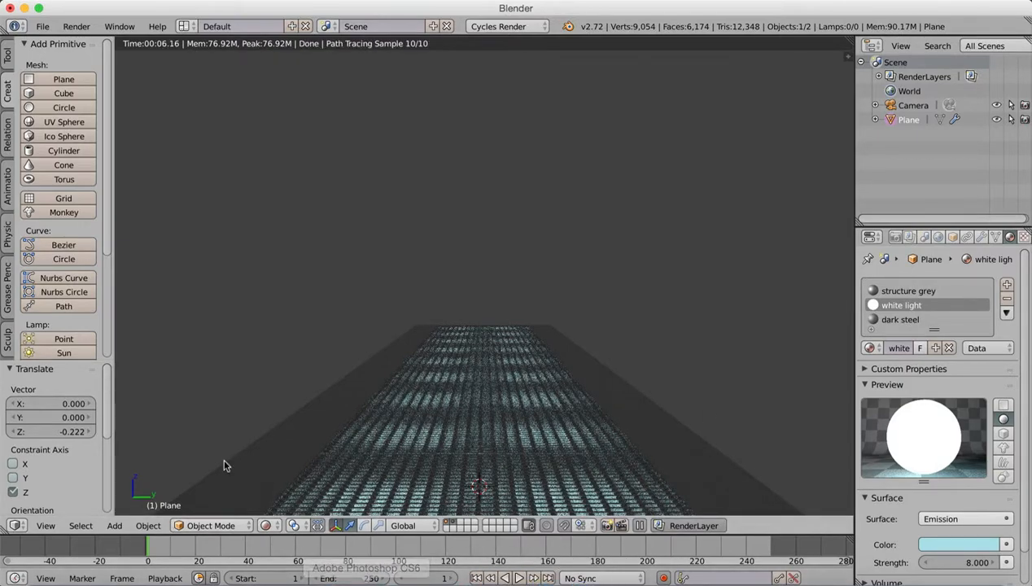
{"action": "left_click", "coordinate": [267, 525]}
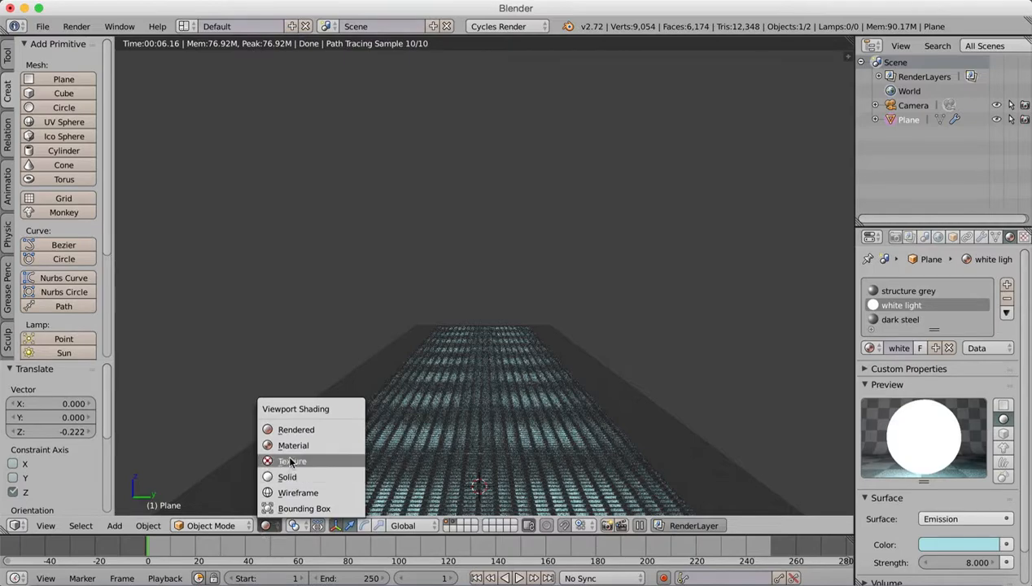
{"action": "left_click", "coordinate": [293, 478]}
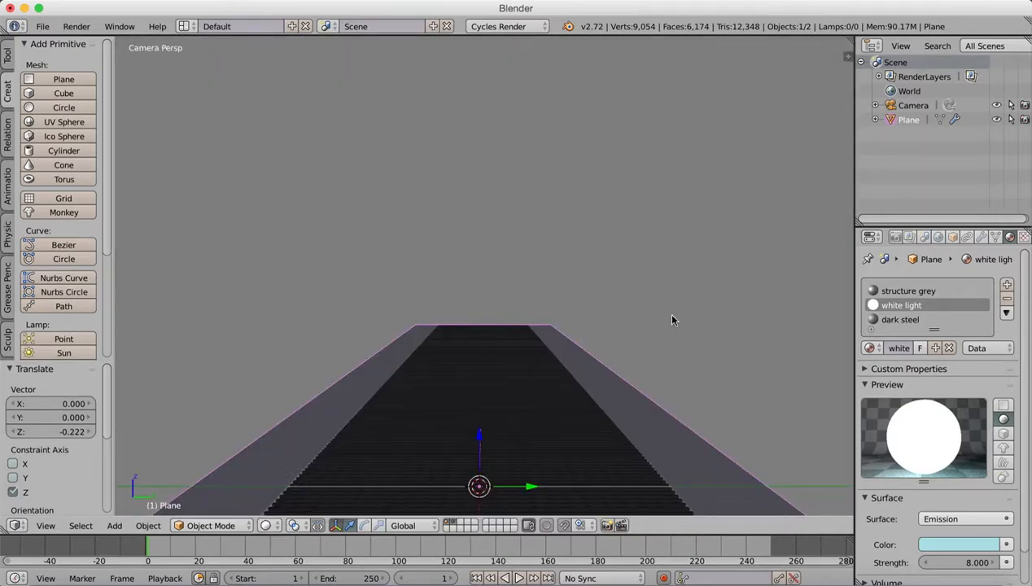